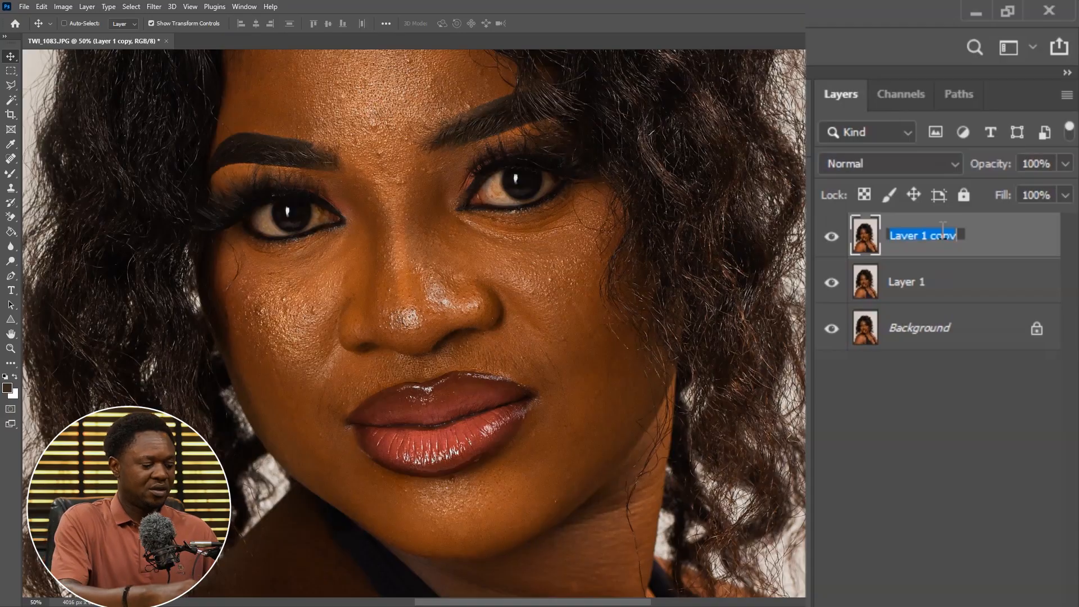
# Rename the top layer copy to details and the layer beneath it to colors
pyautogui.write('details')
pyautogui.press('Return')
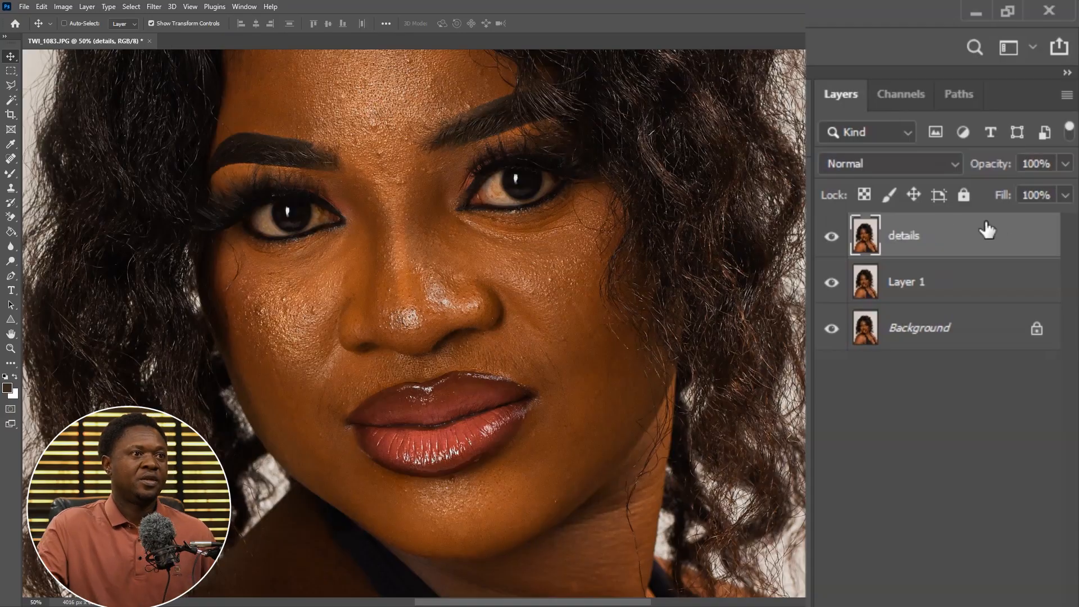
pyautogui.doubleClick(905, 283)
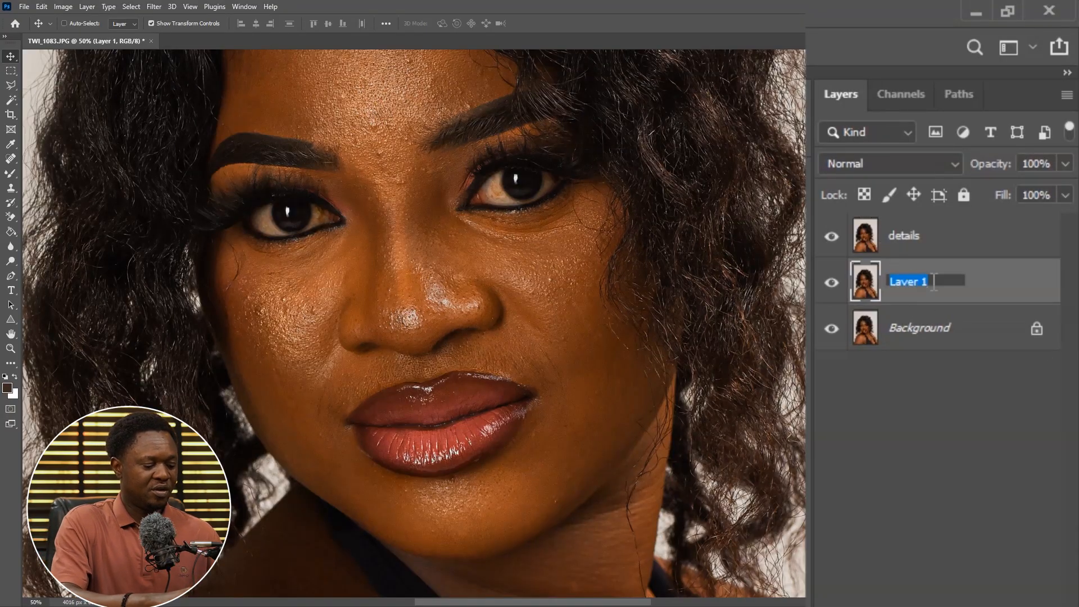
pyautogui.write('colors')
pyautogui.click(962, 254)
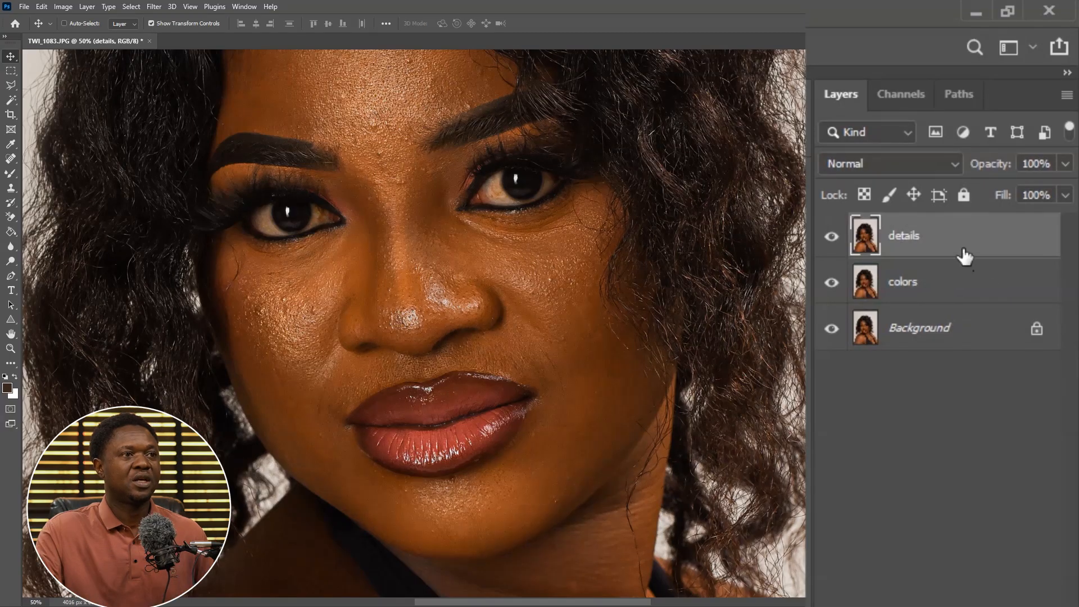
# Group the details and colors layers together and name the group d & b
pyautogui.keyDown('ctrl'); pyautogui.click(942, 292); pyautogui.keyUp('ctrl')
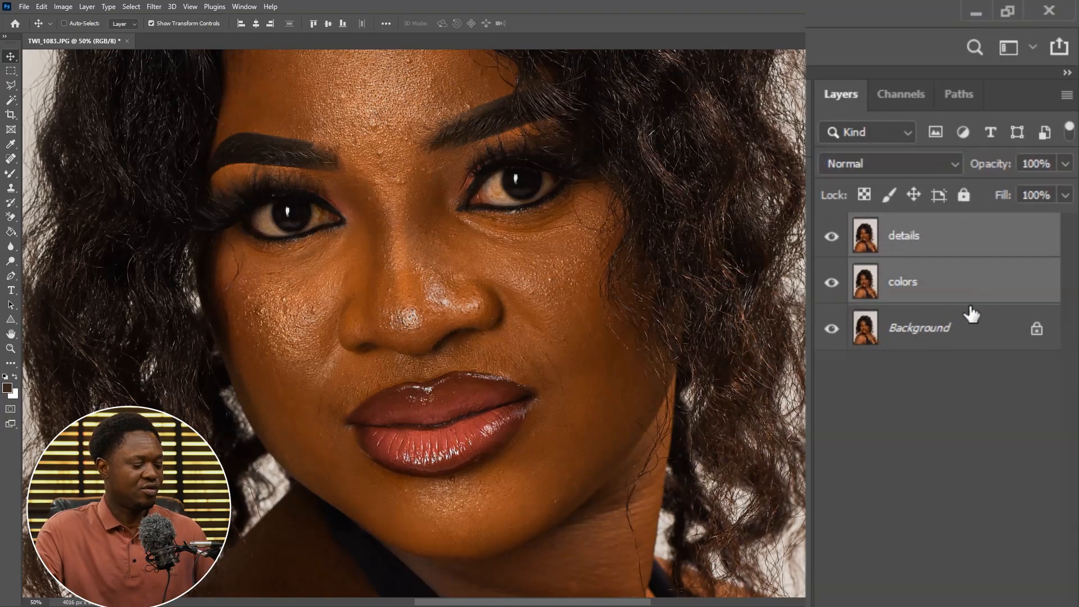
pyautogui.hotkey('ctrl', 'g')
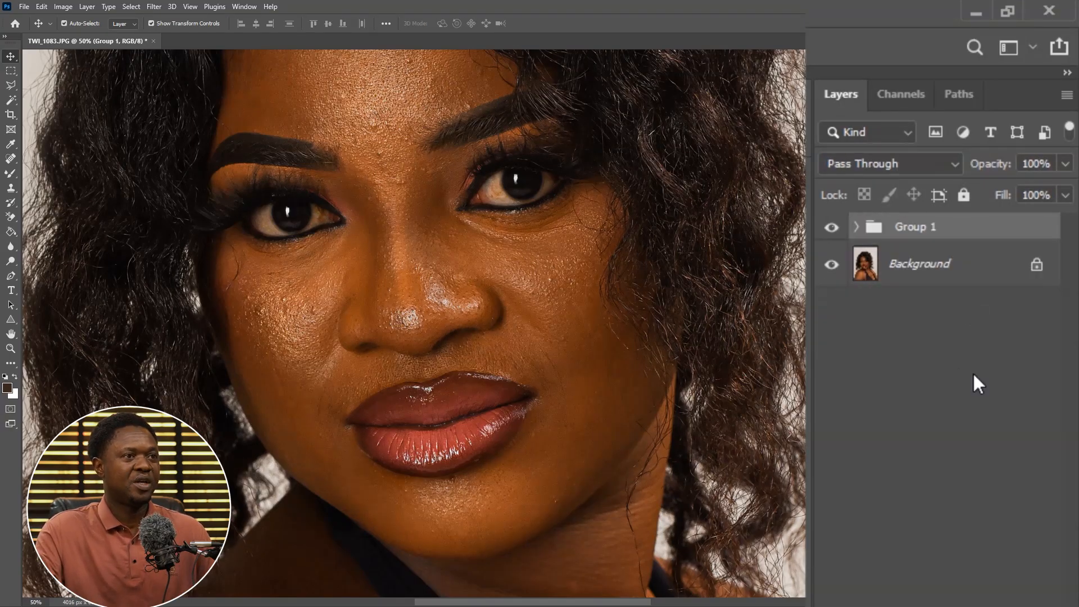
pyautogui.doubleClick(913, 227)
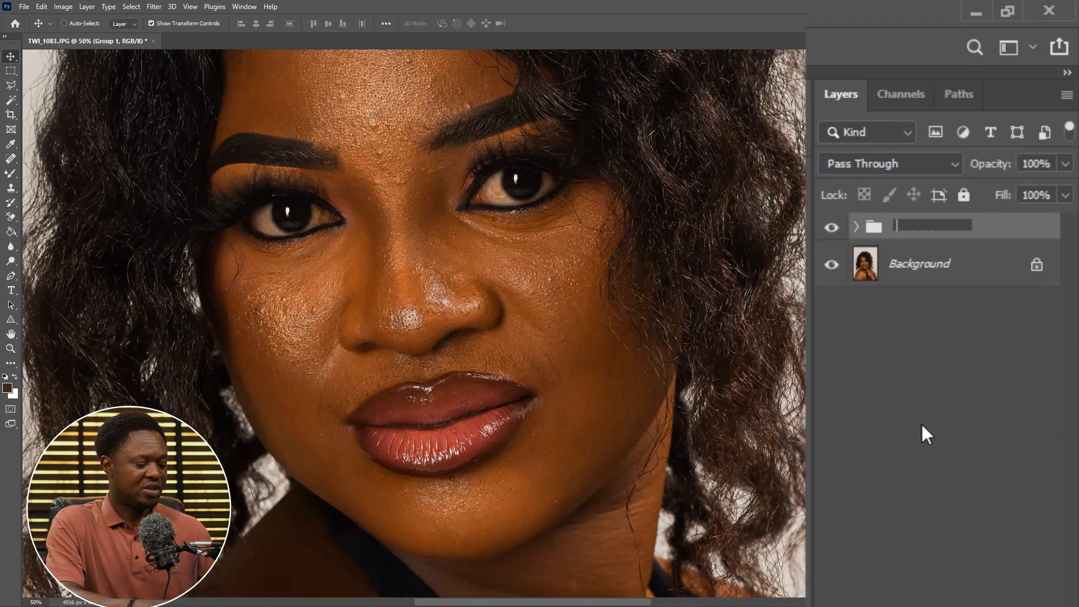
pyautogui.write('d & b')
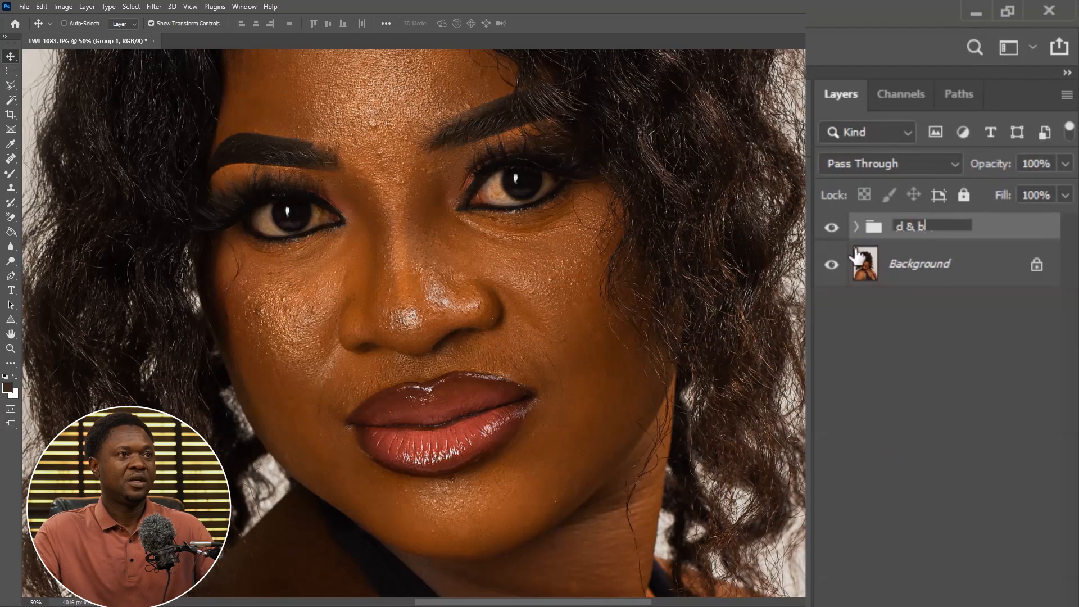
pyautogui.press('Return')
pyautogui.click(856, 227)
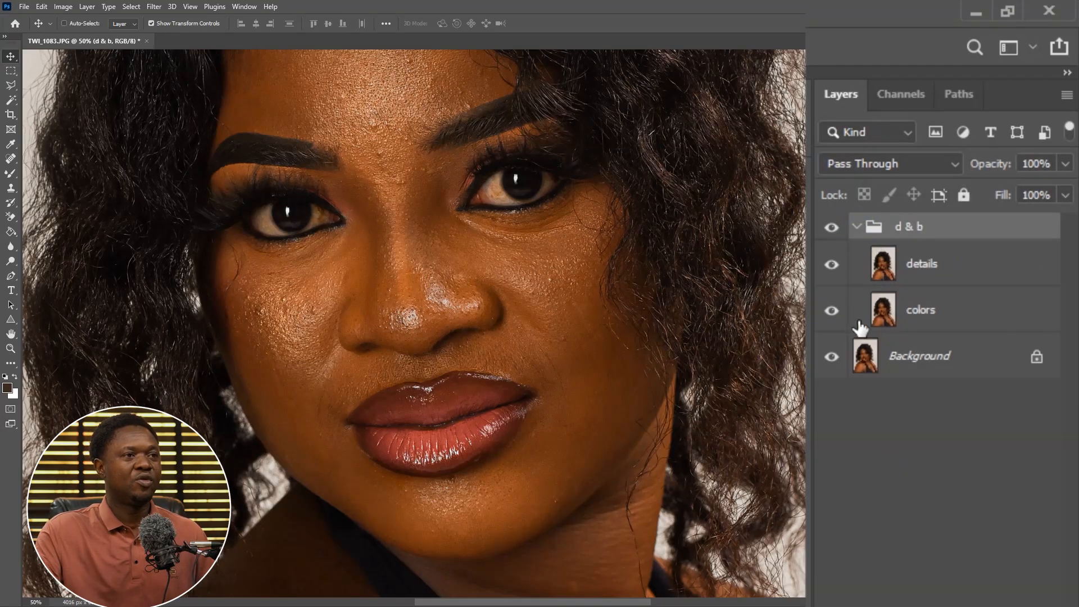
# Hide the details layer and apply a Gaussian Blur with a 4.5 pixel radius to the colors layer
pyautogui.click(831, 265)
pyautogui.click(919, 313)
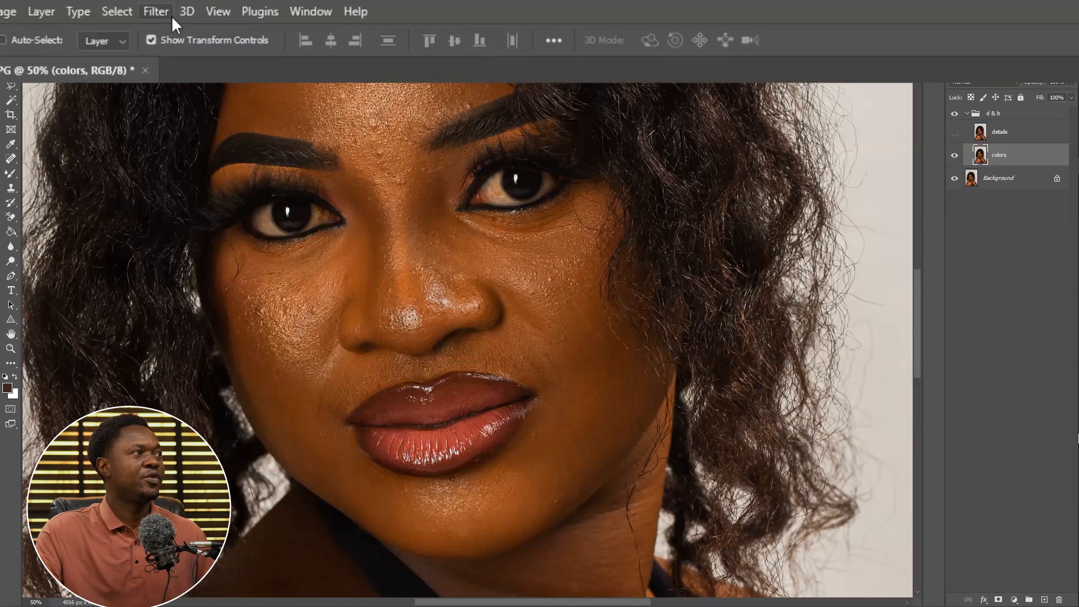
pyautogui.click(153, 7)
pyautogui.moveTo(198, 306)
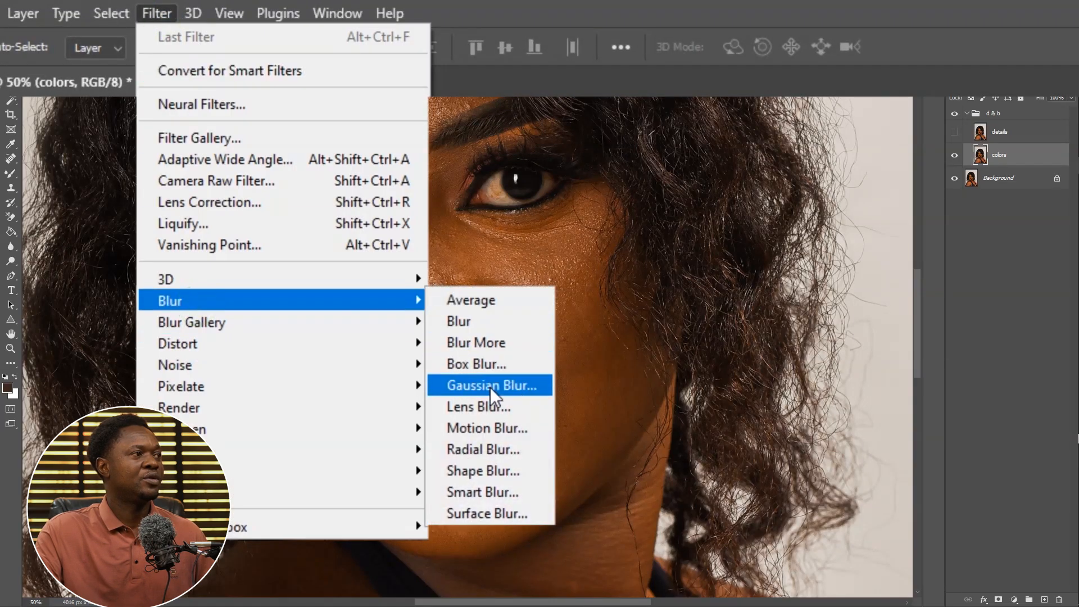
pyautogui.click(491, 386)
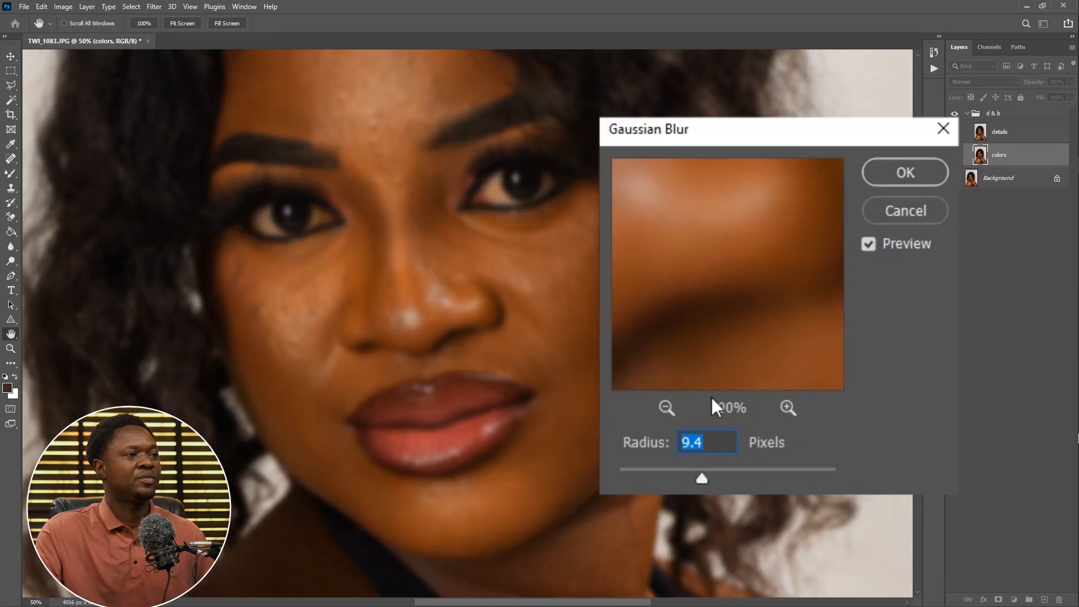
pyautogui.moveTo(702, 478); pyautogui.dragTo(619, 479)
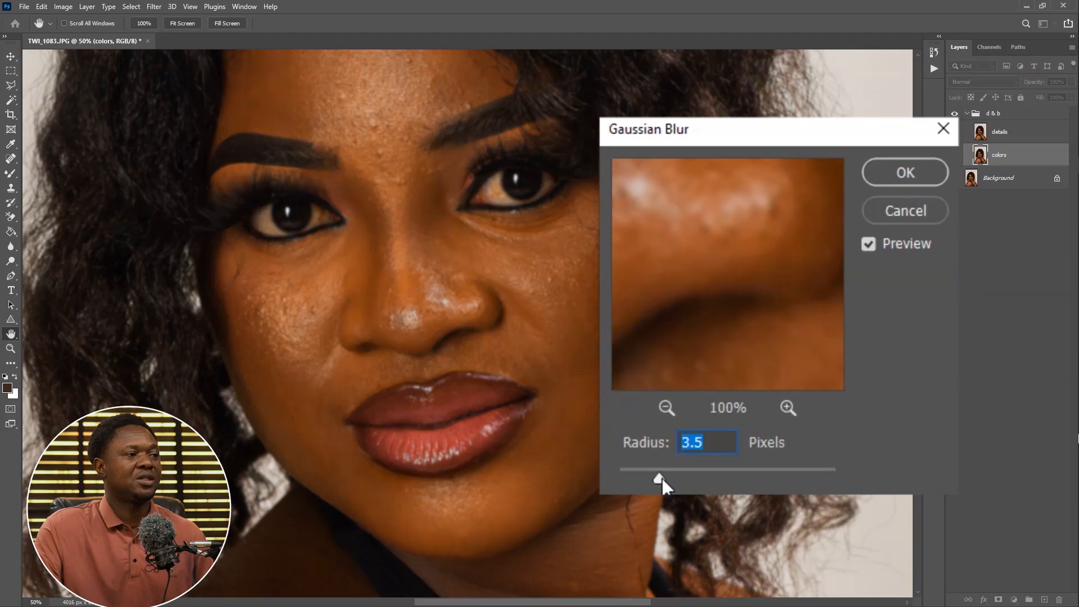
pyautogui.moveTo(661, 479); pyautogui.dragTo(681, 479)
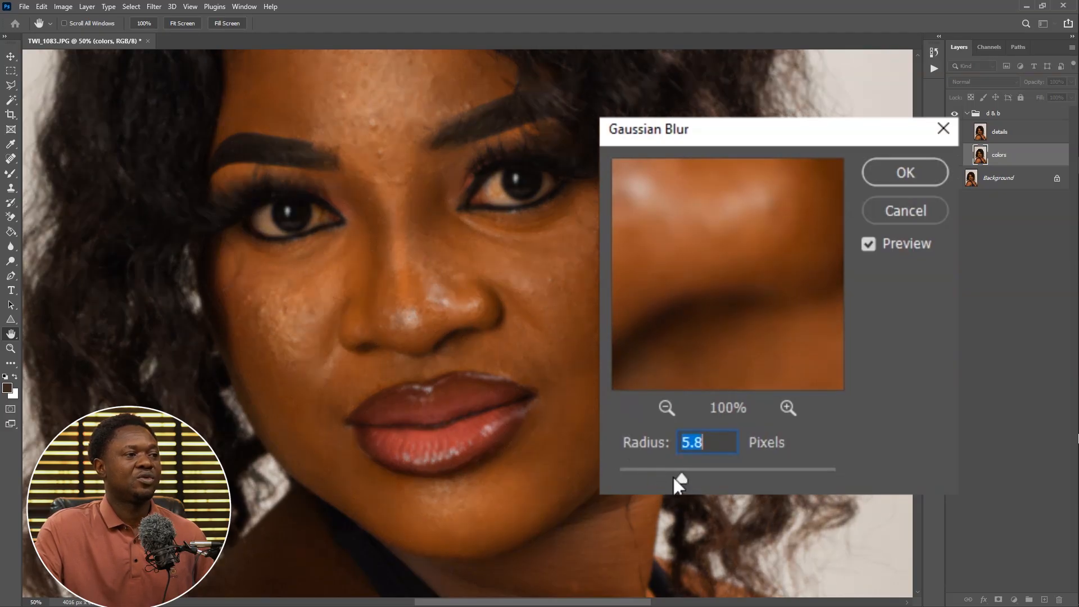
pyautogui.click(673, 477)
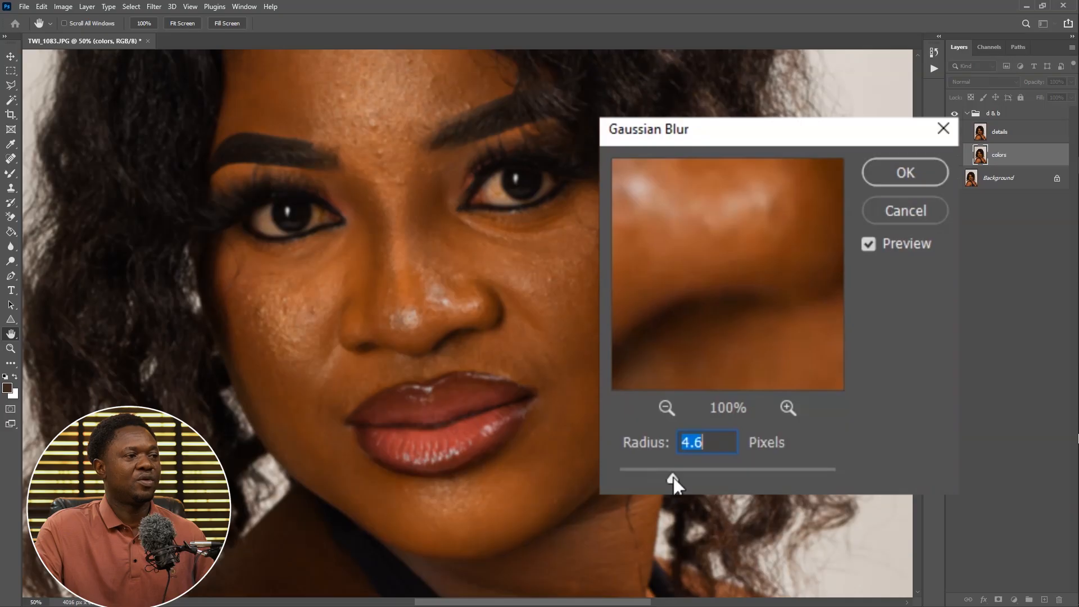
pyautogui.moveTo(674, 477); pyautogui.dragTo(679, 477)
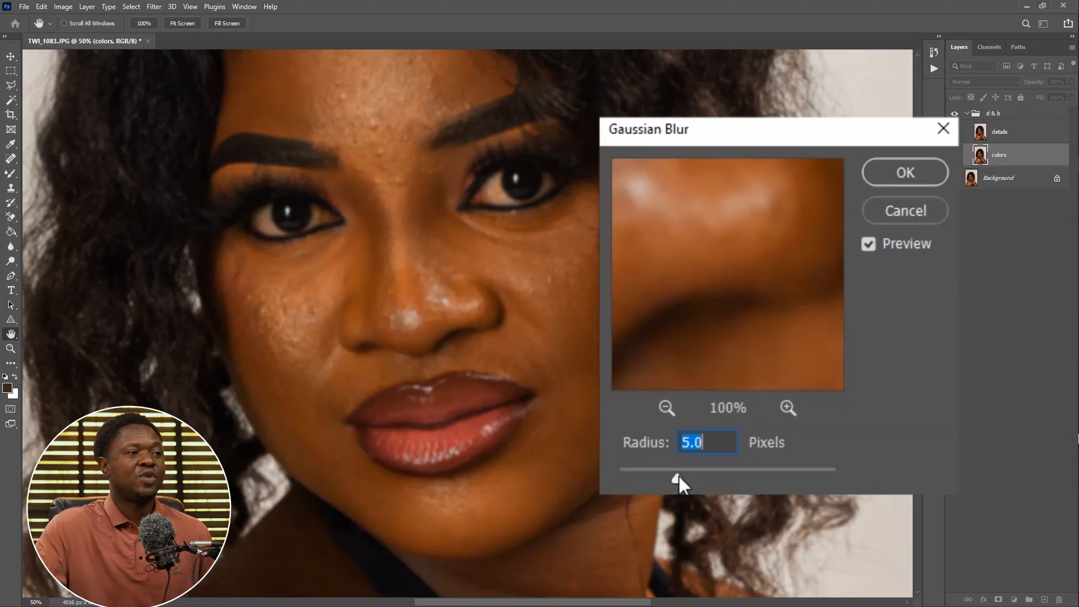
pyautogui.moveTo(679, 476); pyautogui.dragTo(677, 478)
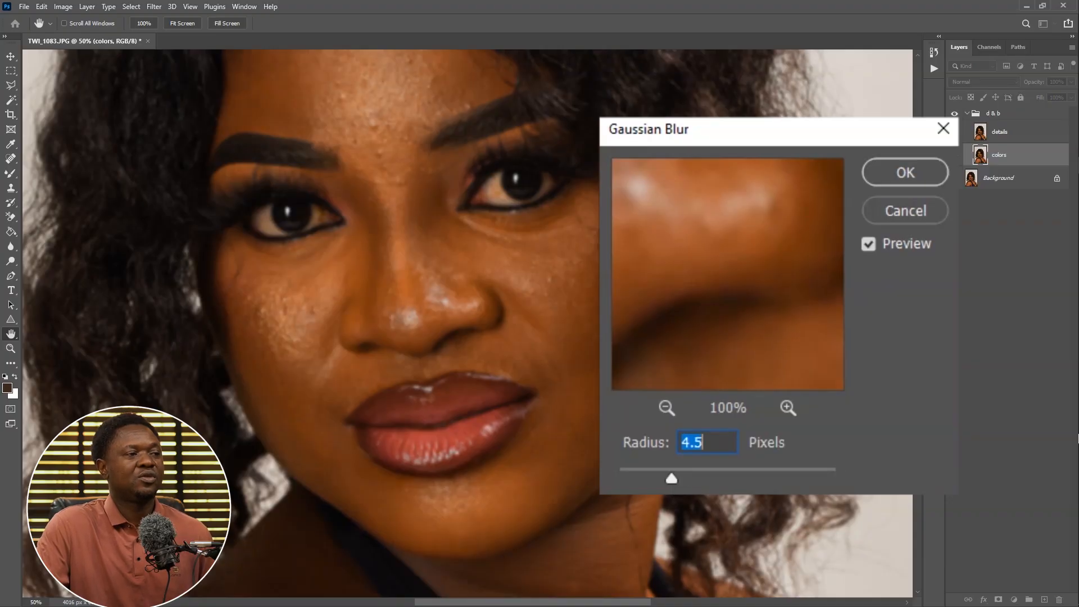
pyautogui.click(904, 182)
# Show the details layer and Apply Image from the colors layer with Subtract blending, scale 2 and offset 128
pyautogui.click(919, 261)
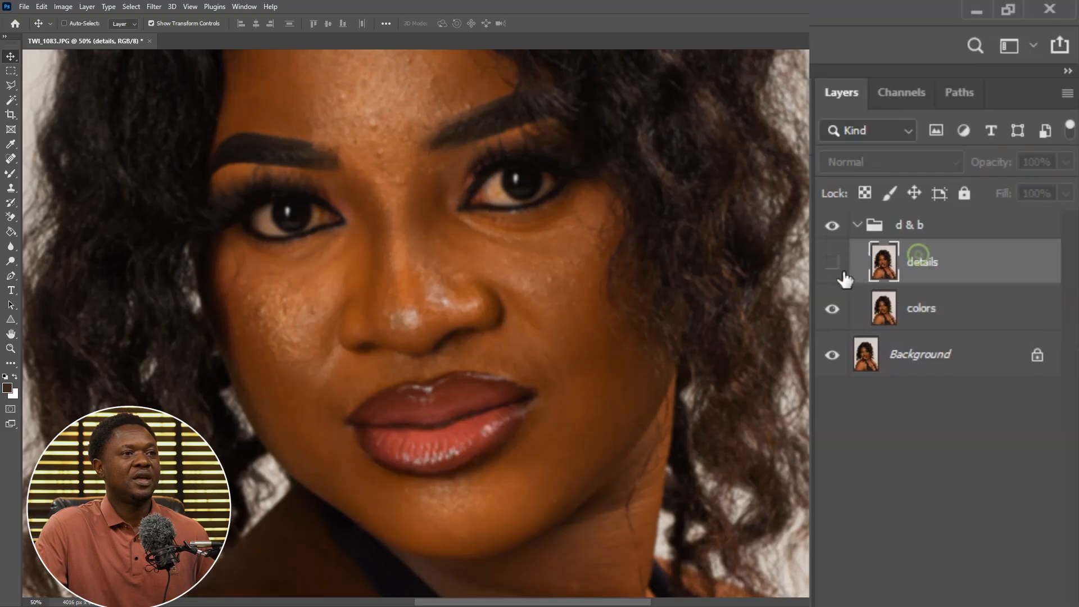
pyautogui.click(832, 262)
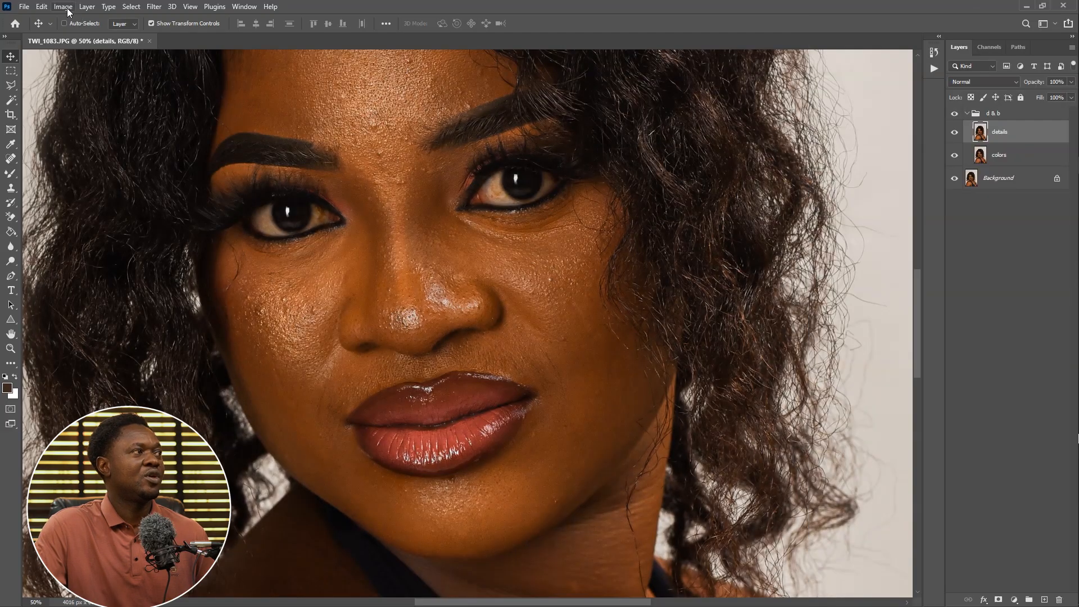
pyautogui.click(64, 7)
pyautogui.click(96, 339)
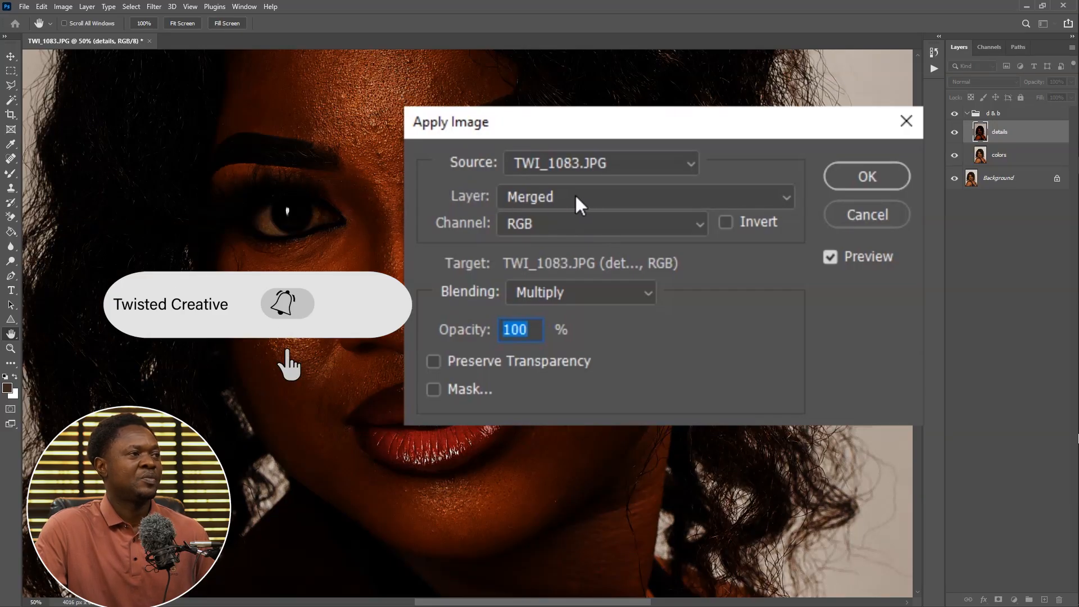
pyautogui.click(587, 195)
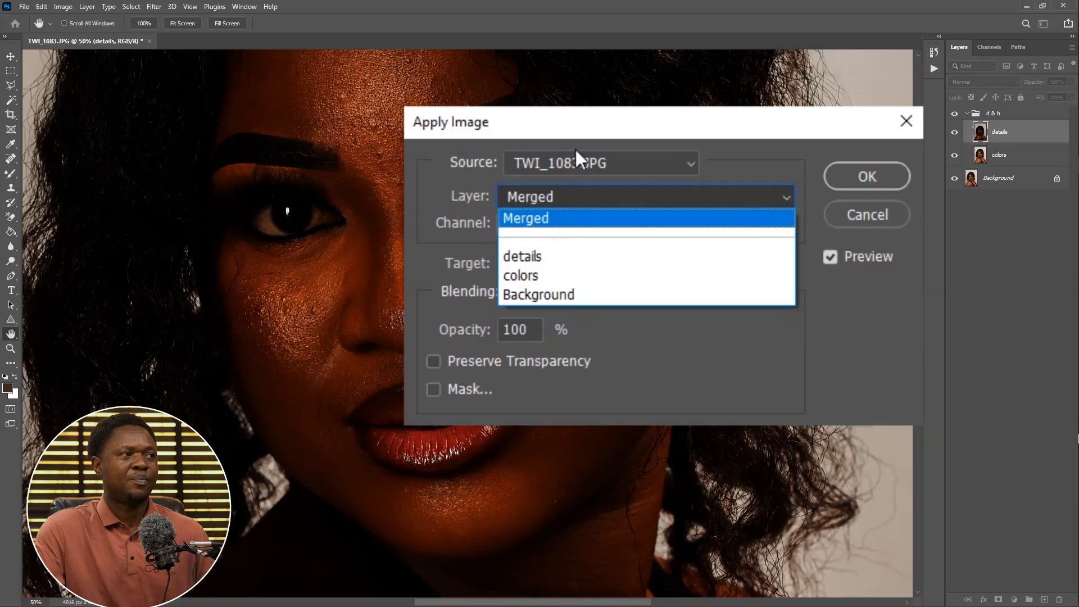
pyautogui.click(537, 276)
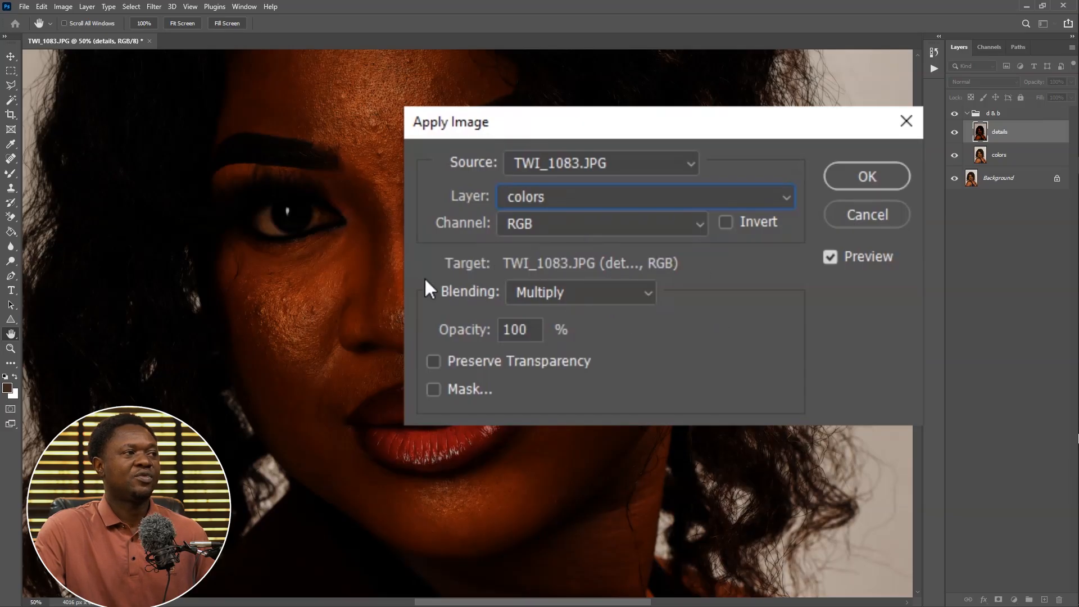
pyautogui.click(589, 289)
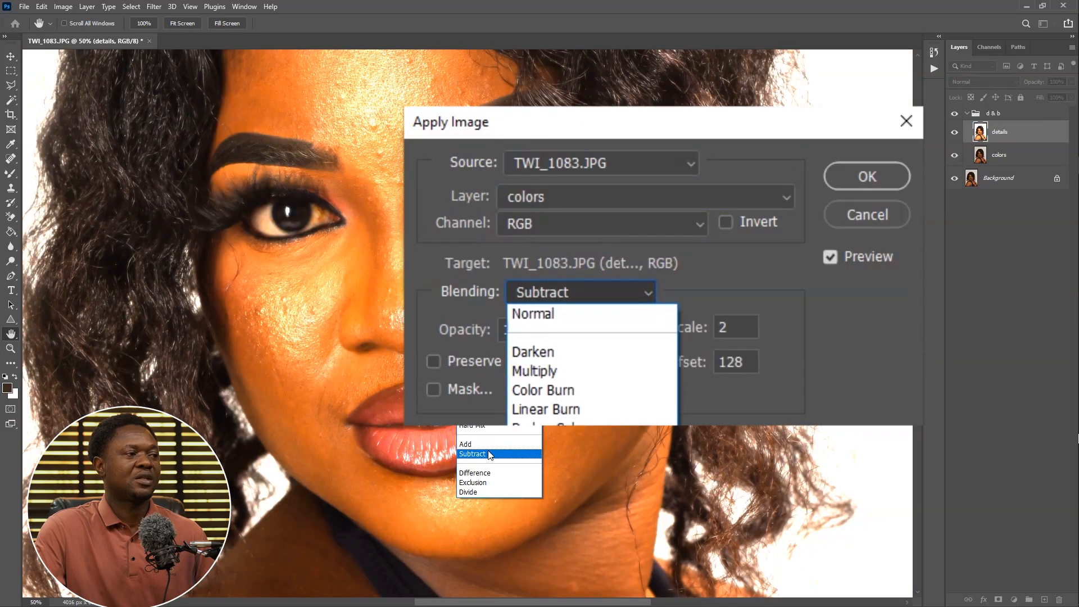
pyautogui.click(472, 454)
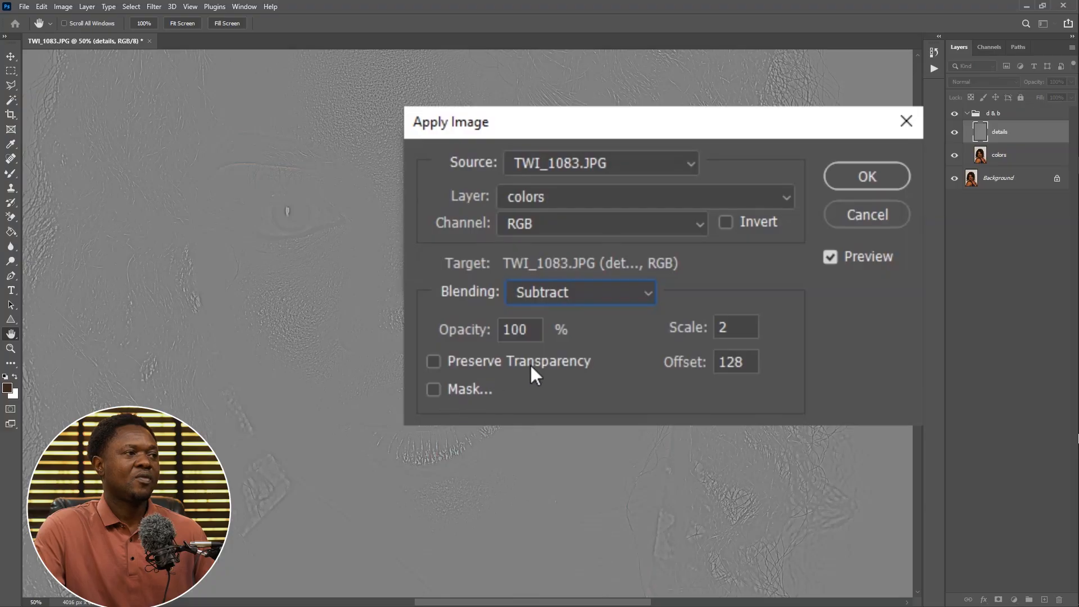
pyautogui.doubleClick(730, 331)
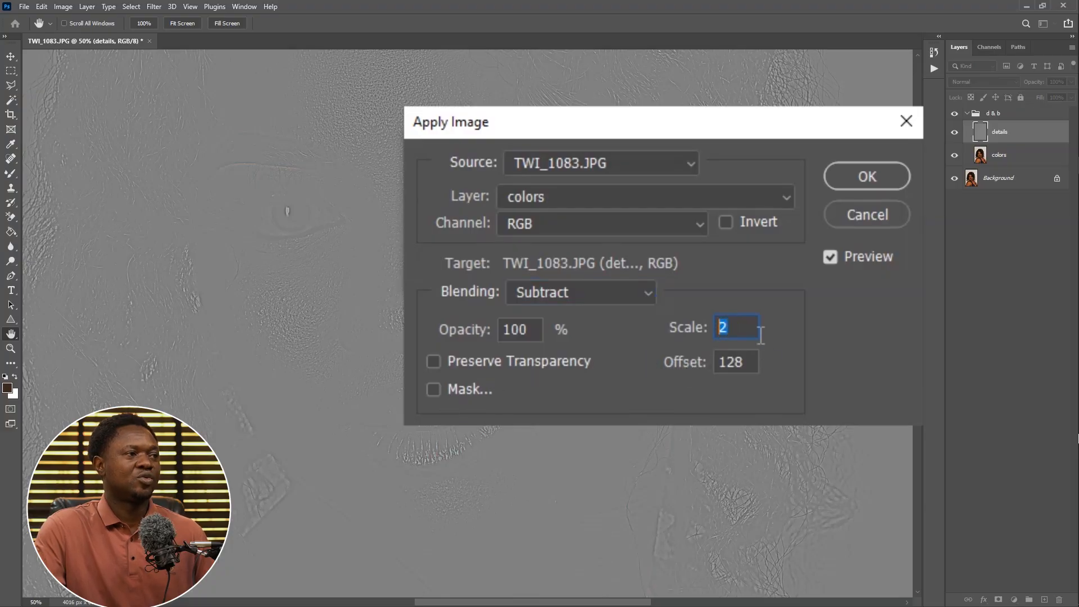
pyautogui.doubleClick(744, 364)
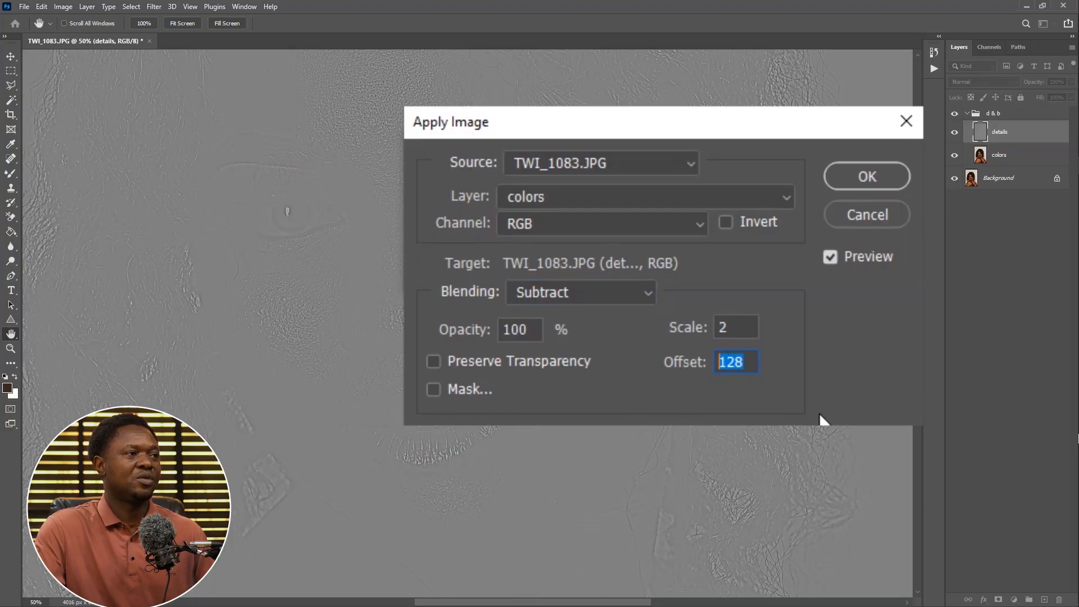
pyautogui.click(865, 177)
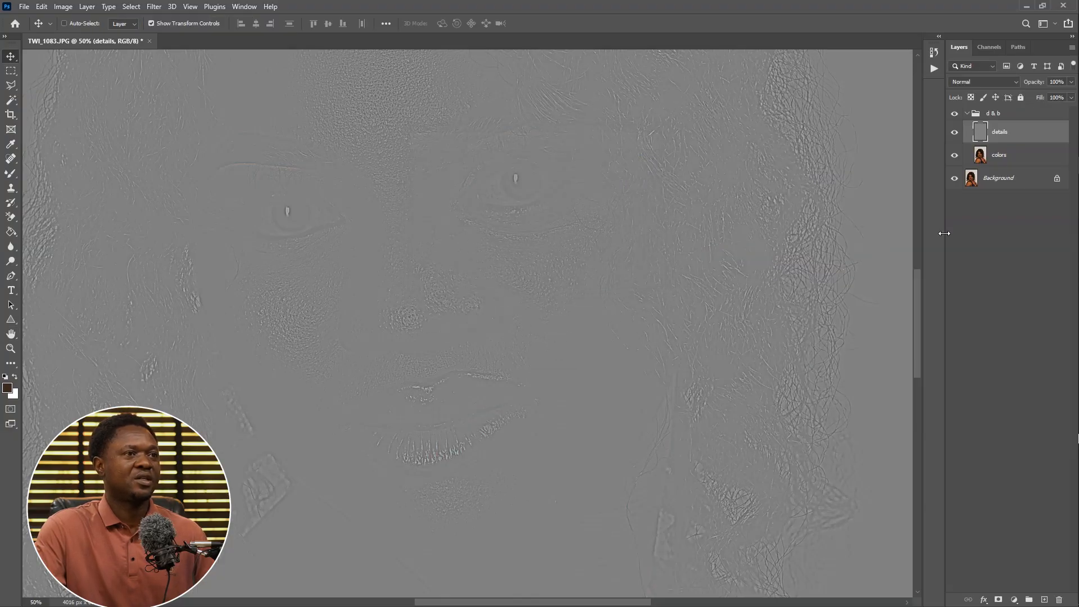
# Set the details layer's blend mode to Linear Light
pyautogui.click(984, 81)
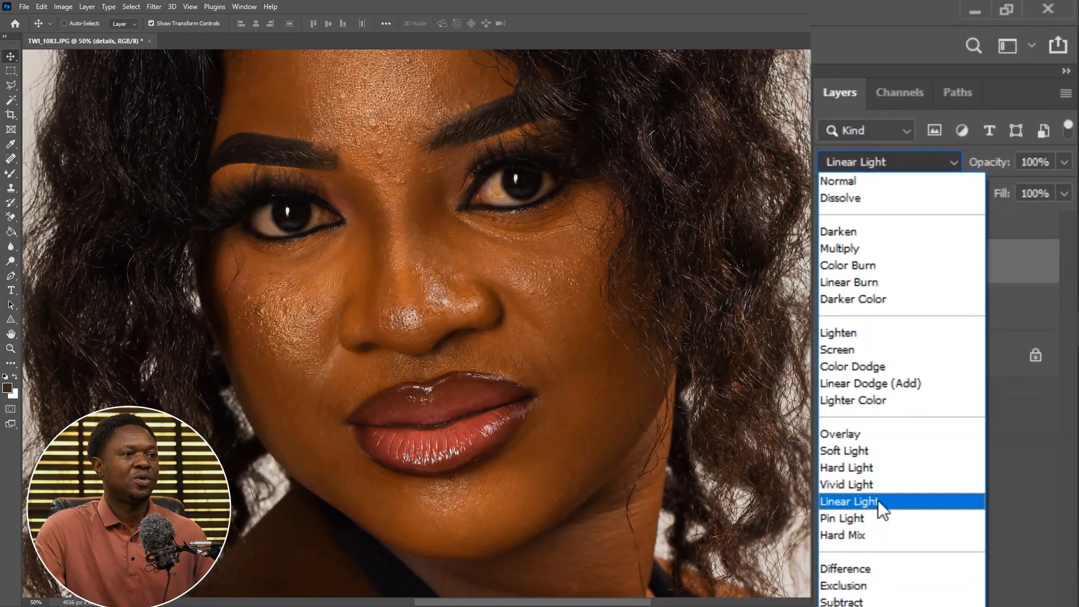
pyautogui.click(878, 500)
# Select the colors layer and hide the details layer
pyautogui.hotkey('ctrl', '0')
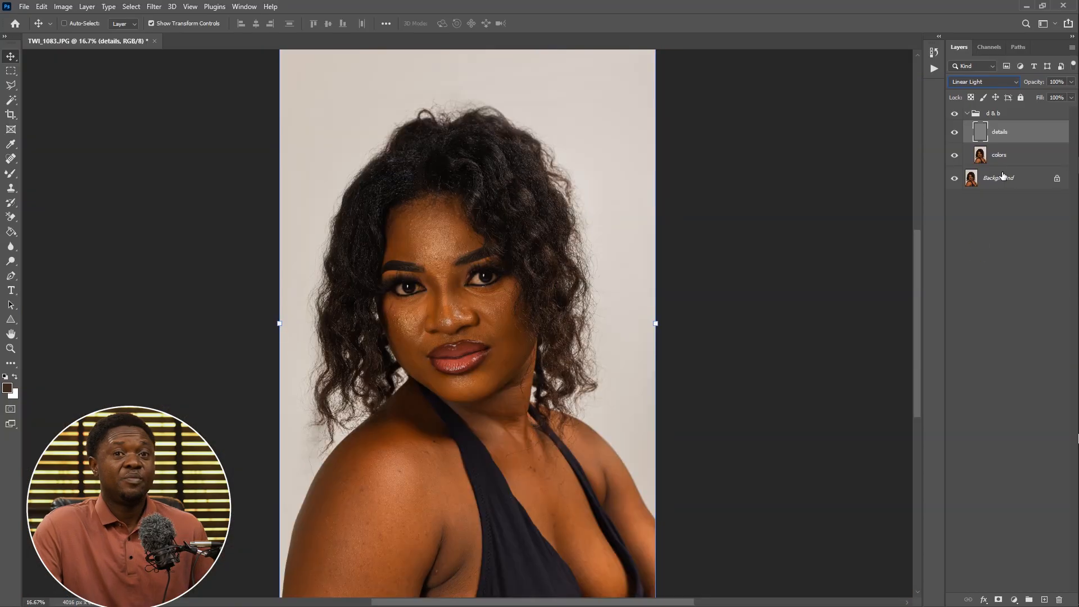
pyautogui.click(1000, 154)
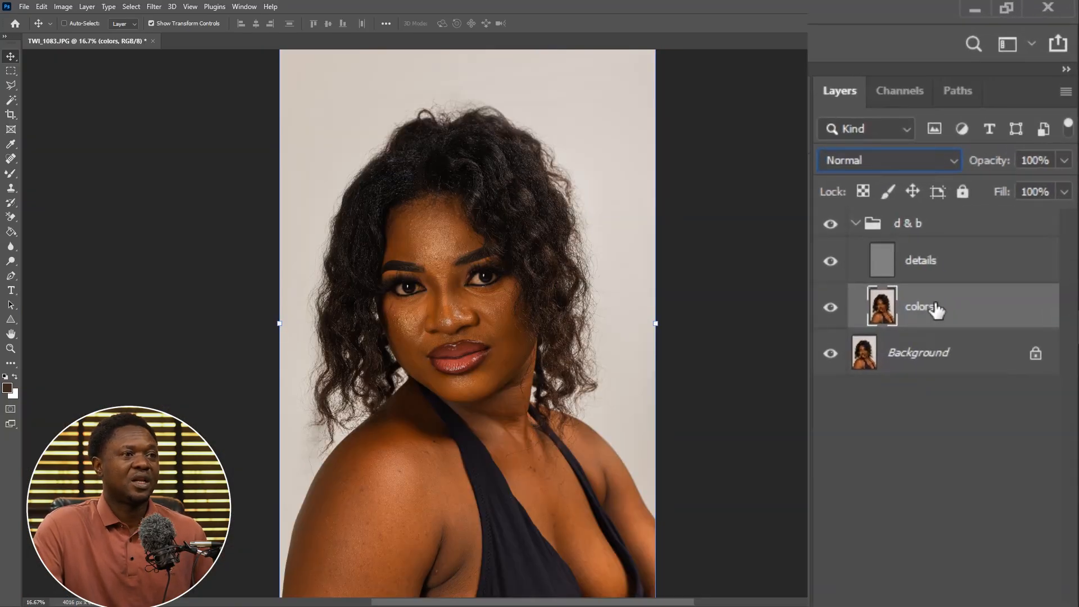
pyautogui.click(954, 132)
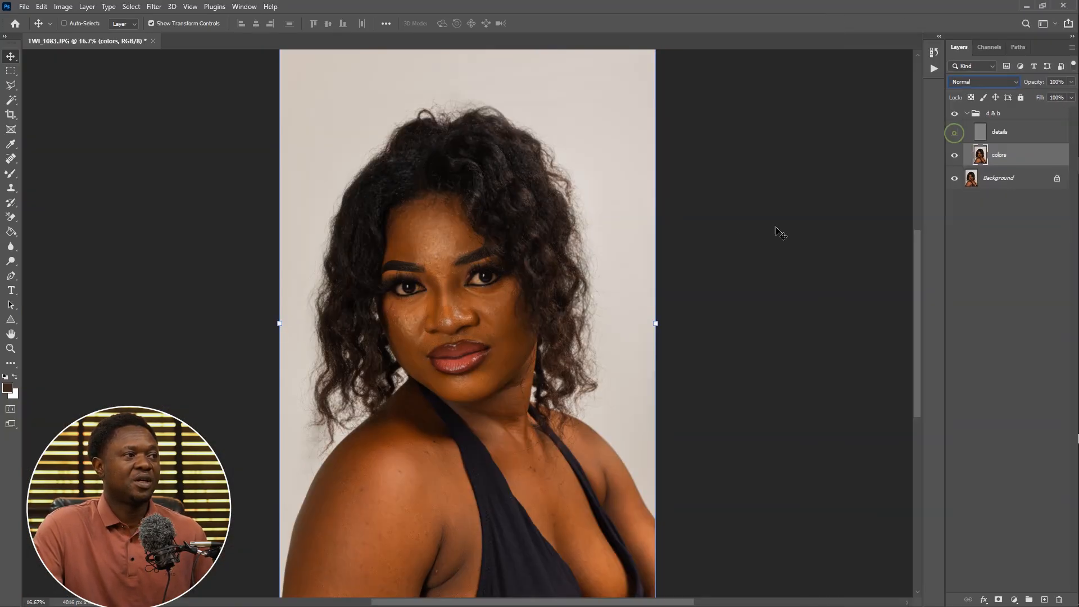
pyautogui.hotkey('ctrl', '+')
pyautogui.hotkey('ctrl', '+')
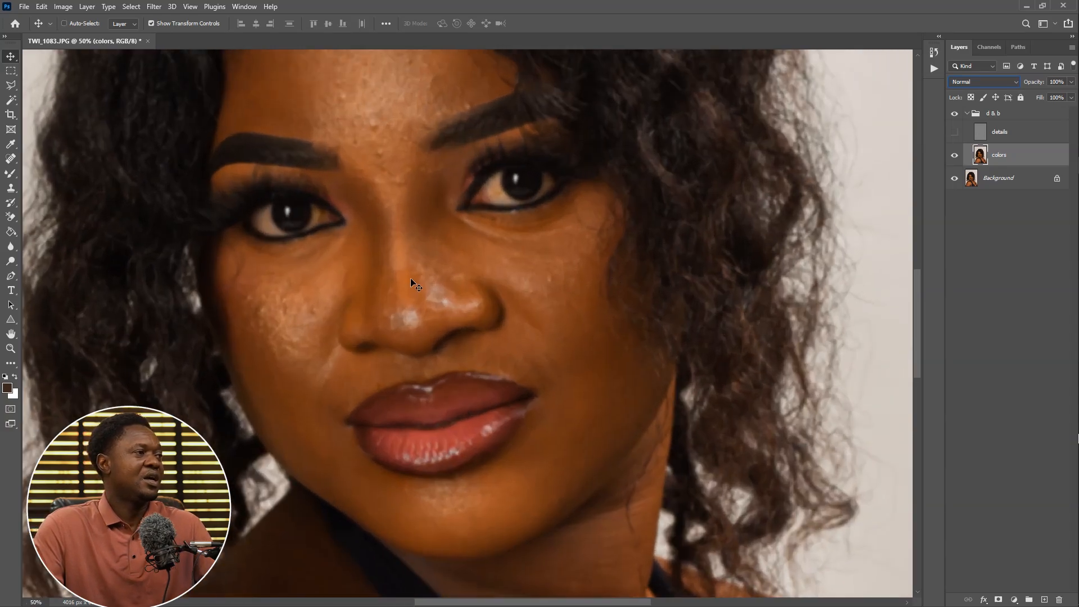
# Switch to the Mixer Brush Tool and clean its current brush load
pyautogui.click(21, 177)
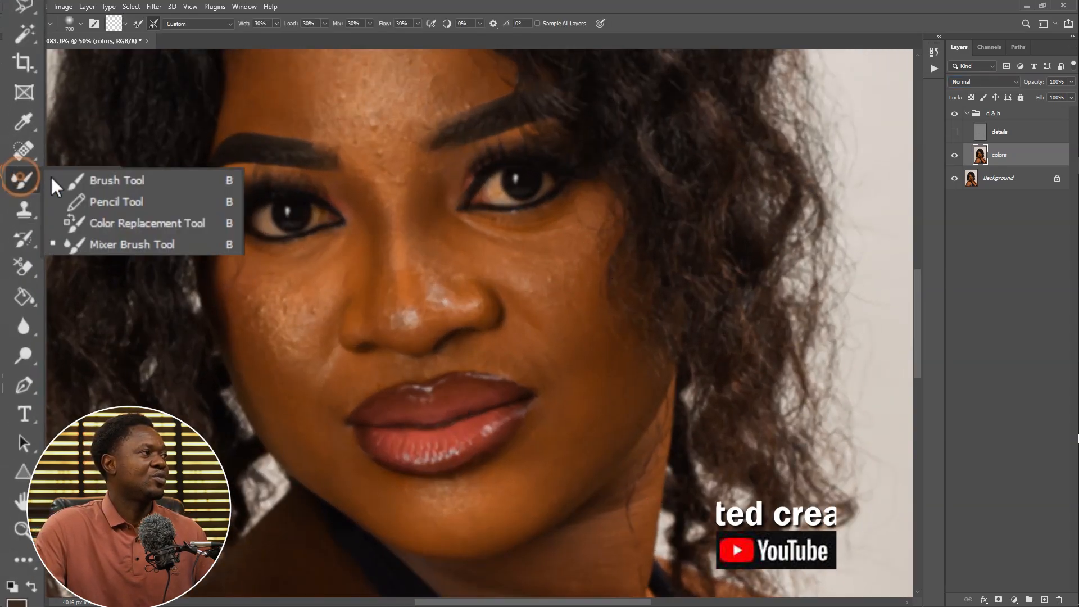
pyautogui.click(137, 246)
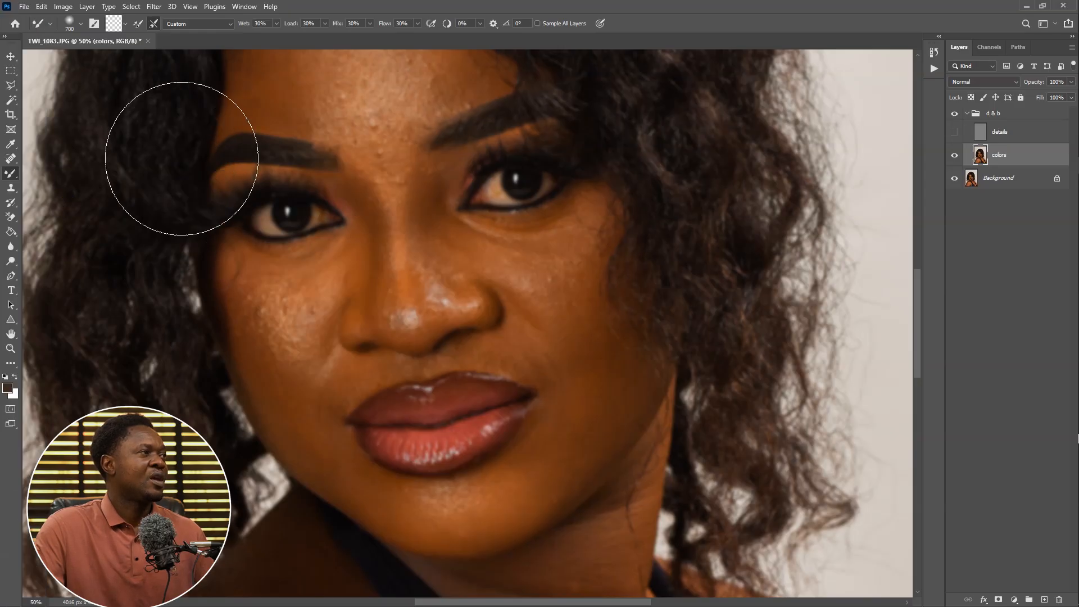
pyautogui.click(127, 23)
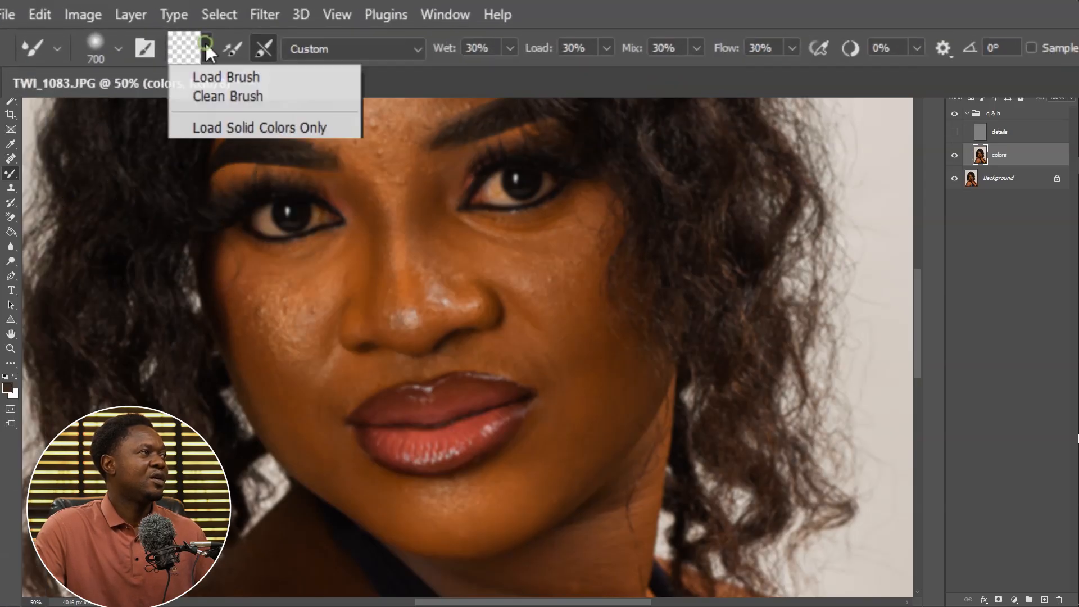
pyautogui.click(235, 96)
# Set the Mixer Brush hardness to 0% and adjust its clean-brush-after-each-stroke option
pyautogui.click(118, 48)
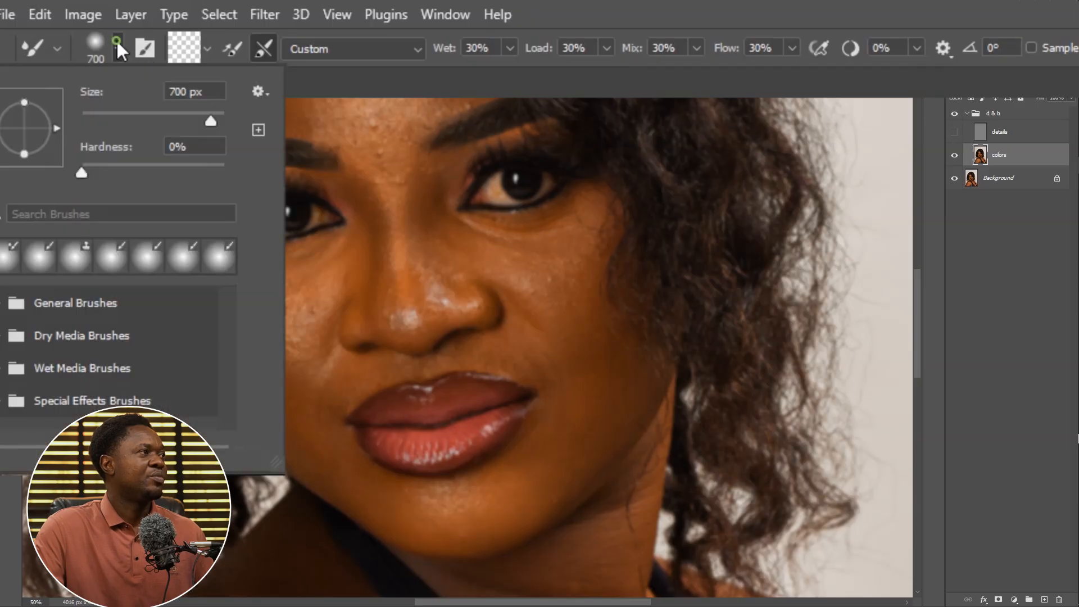
pyautogui.moveTo(79, 165)
pyautogui.mouseDown()
pyautogui.moveTo(184, 174)
pyautogui.moveTo(72, 179)
pyautogui.mouseUp()
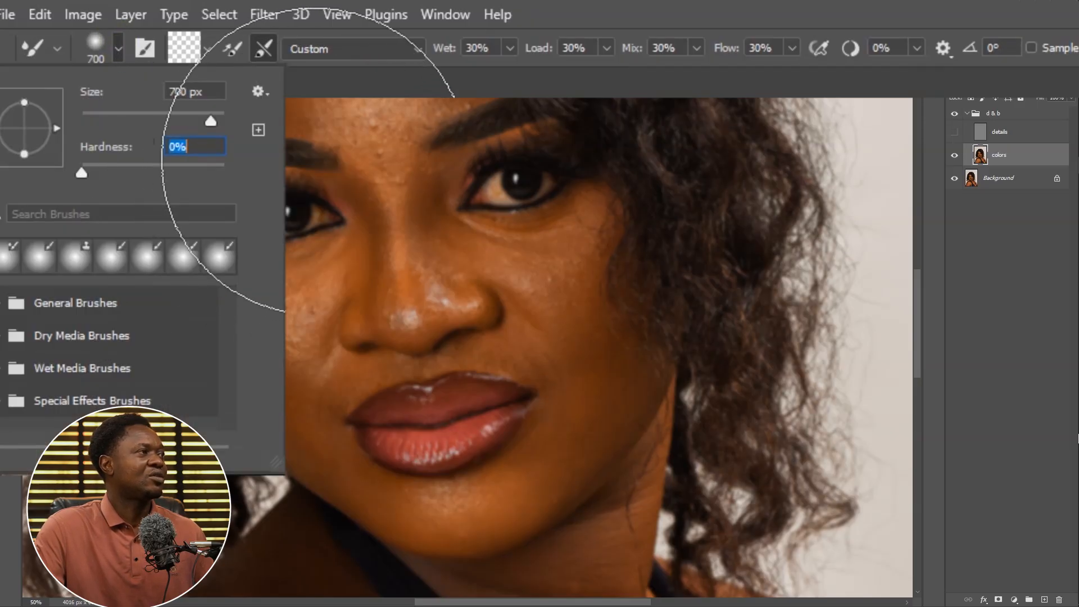
pyautogui.click(332, 158)
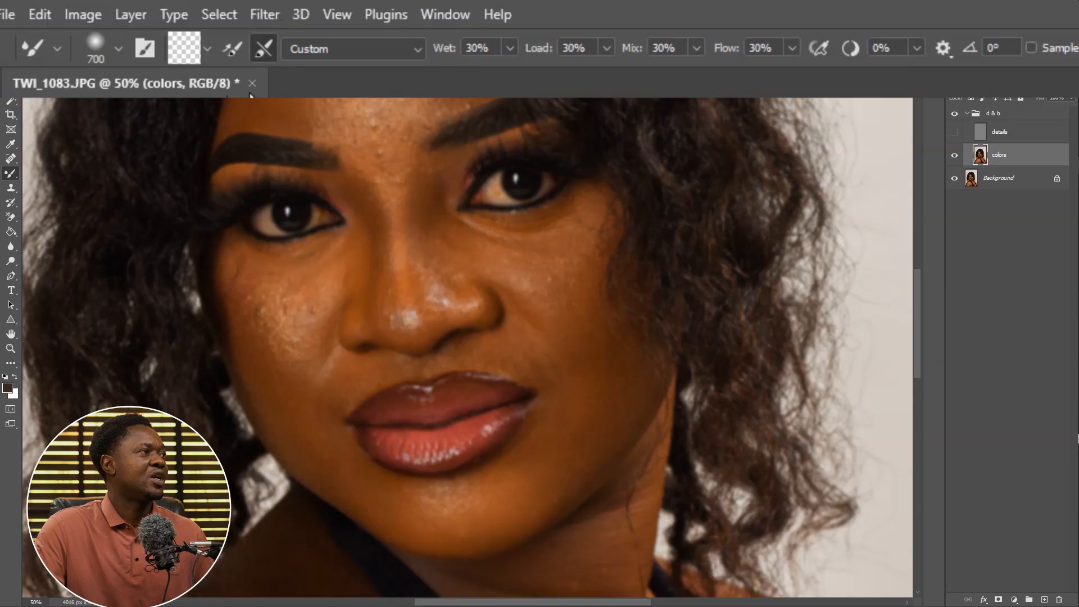
pyautogui.click(263, 53)
pyautogui.click(263, 49)
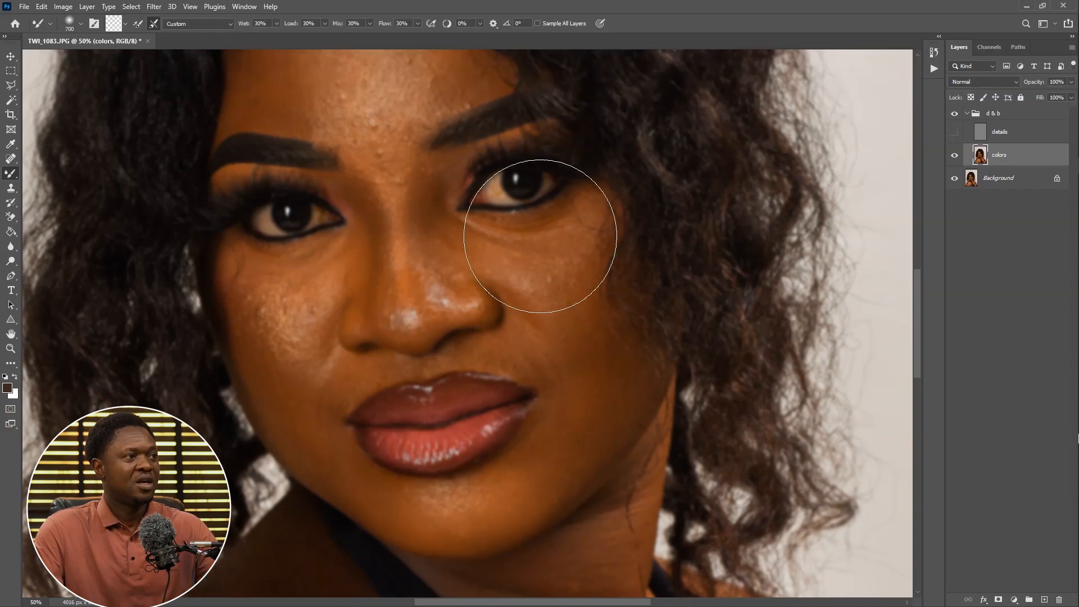
# Shrink the brush to 100 px and blend the colors layer on the cheek beside the nose
pyautogui.press('[')
pyautogui.press('[')
pyautogui.press('[')
pyautogui.press('[')
pyautogui.press('[')
pyautogui.press('[')
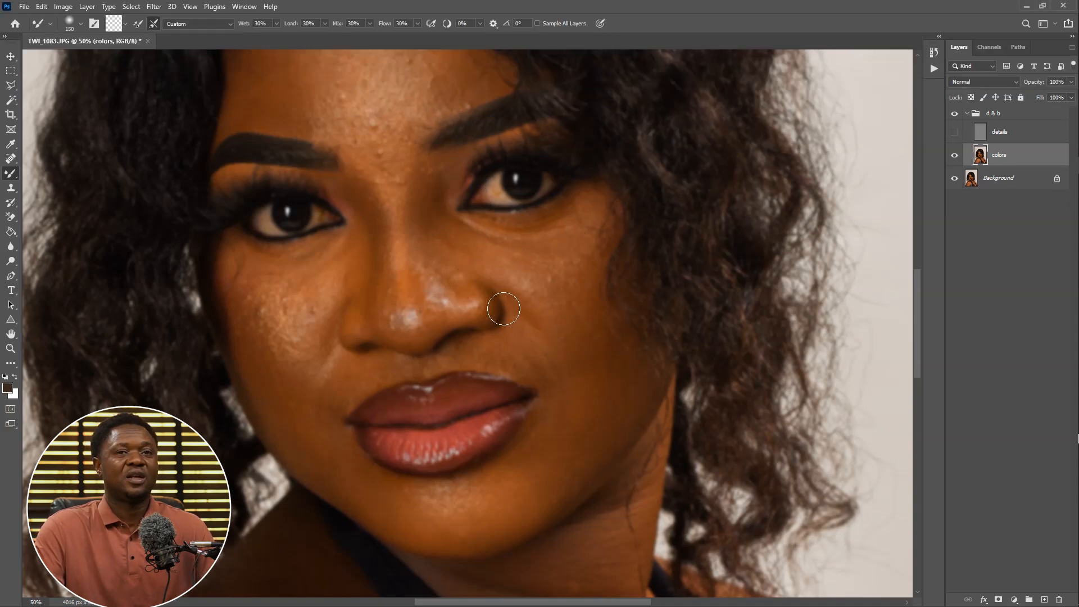
pyautogui.hotkey('ctrl', '+')
pyautogui.moveTo(360, 359); pyautogui.dragTo(544, 327)
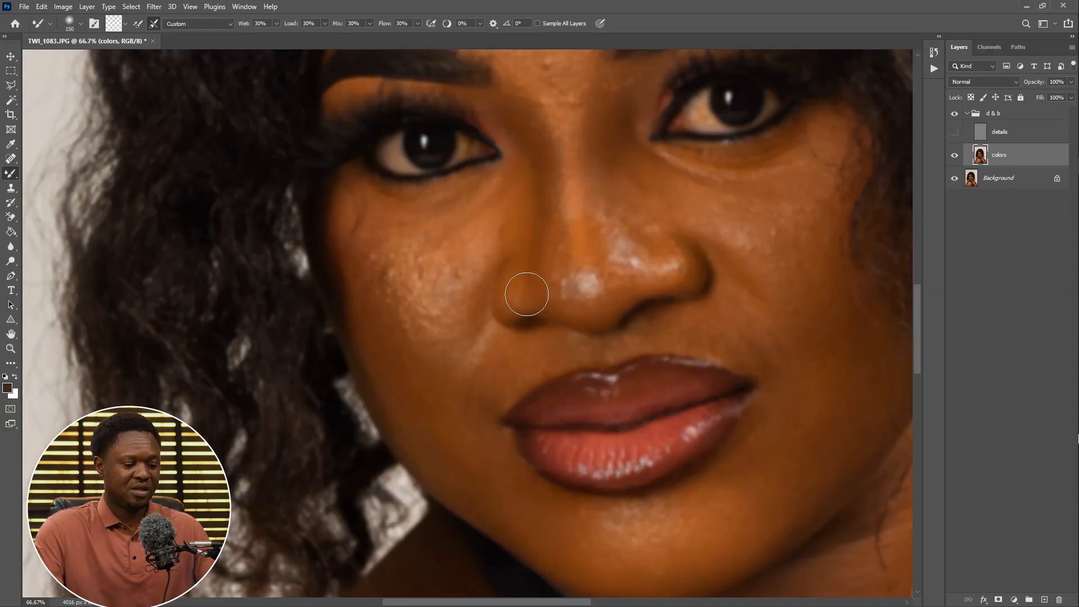
# Resize the brush to 250 px and blend the colors layer across the forehead
pyautogui.press('[')
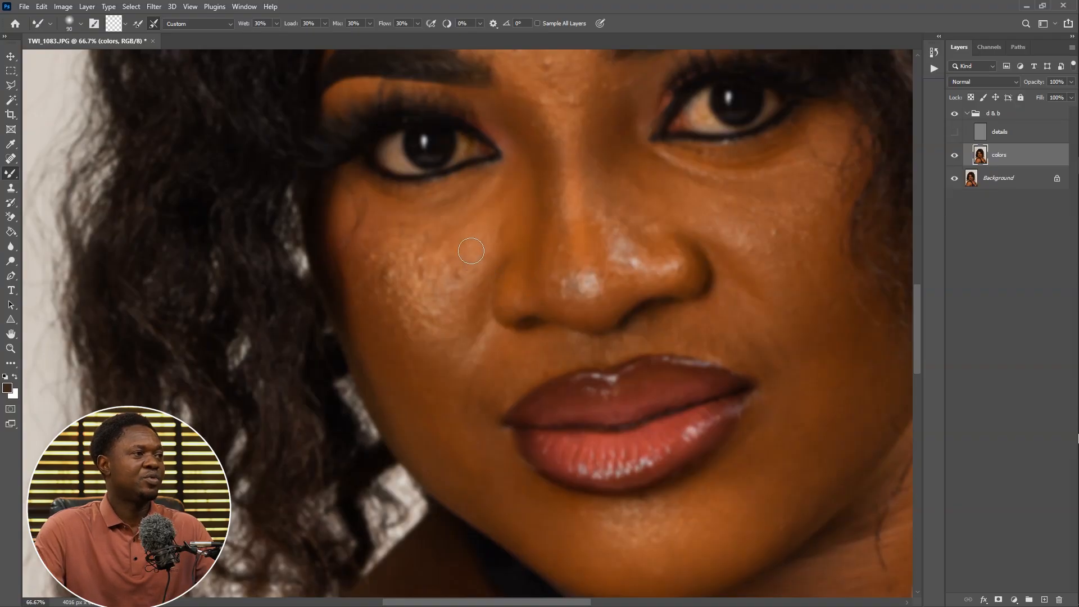
pyautogui.moveTo(577, 165); pyautogui.dragTo(580, 410)
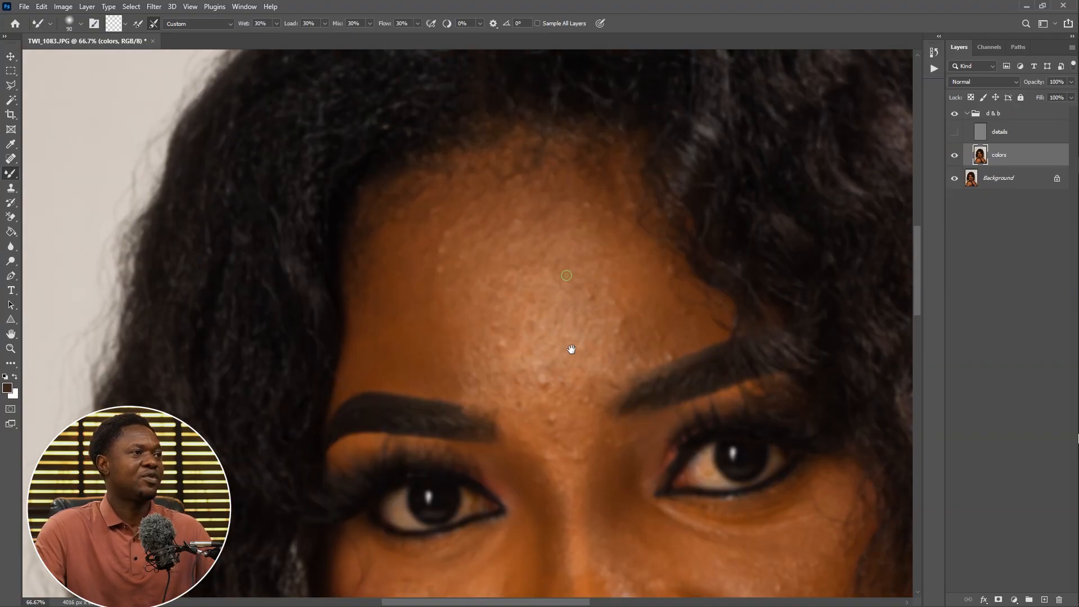
pyautogui.press(']')
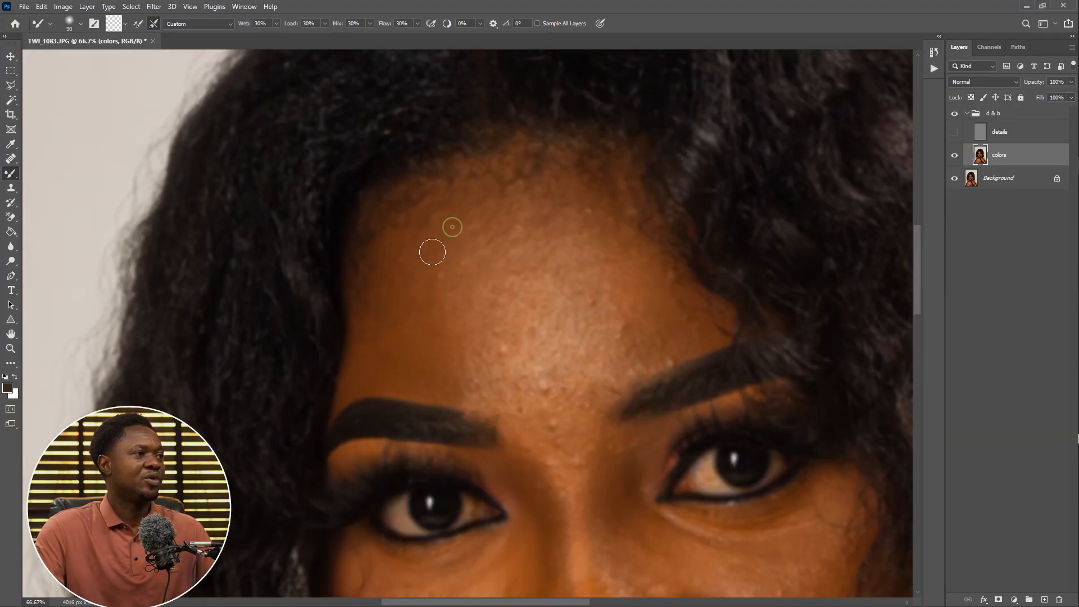
pyautogui.press(']')
pyautogui.press(']')
pyautogui.press(']')
pyautogui.press(']')
pyautogui.press(']')
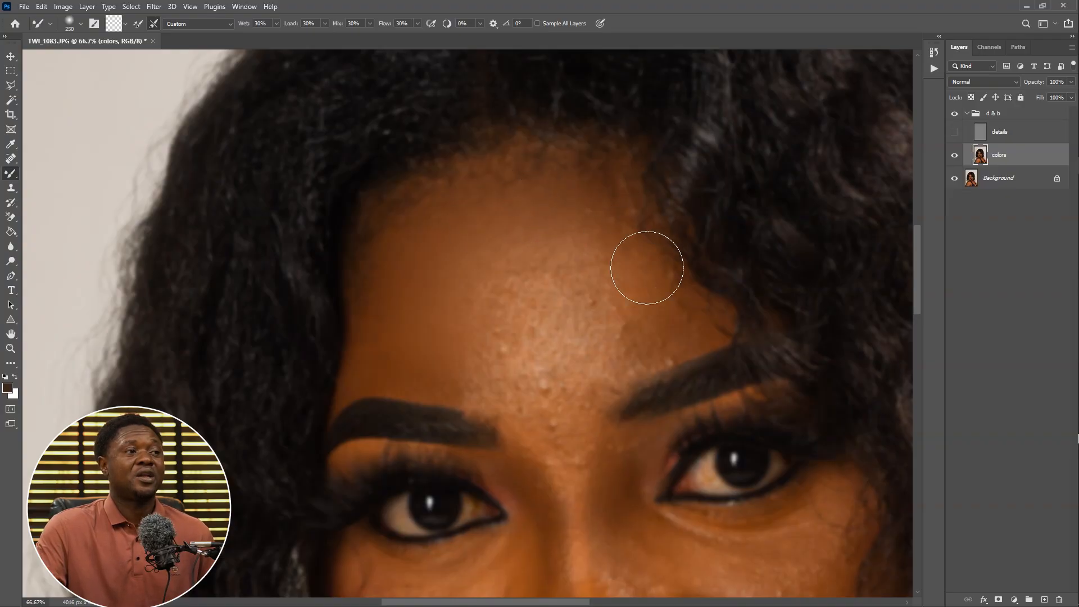
pyautogui.press('[')
pyautogui.press('[')
pyautogui.press('[')
pyautogui.press('[')
pyautogui.press('[')
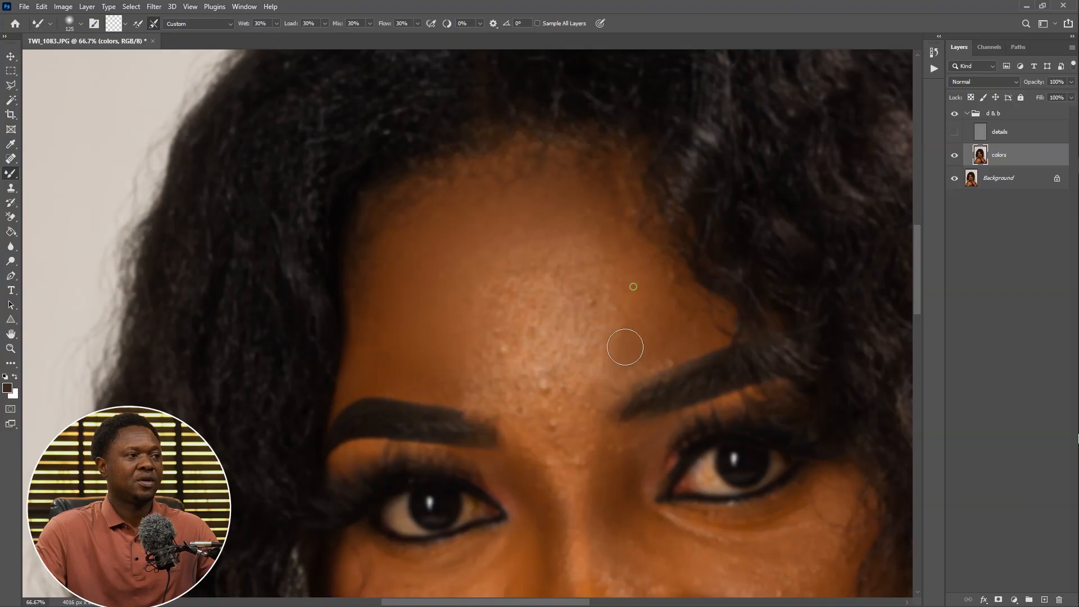
pyautogui.press('[')
pyautogui.press('[')
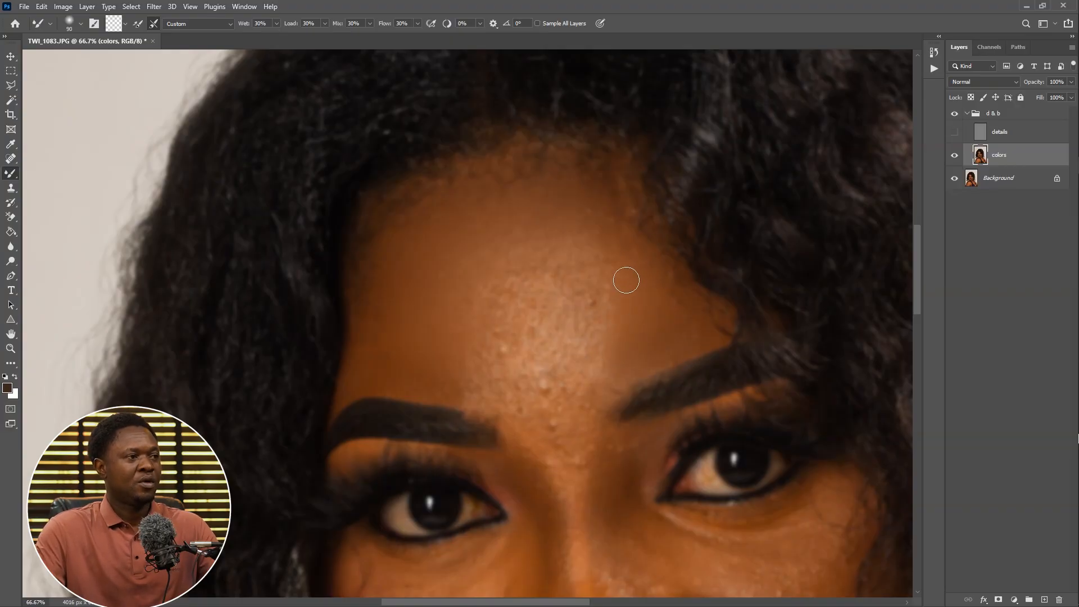
pyautogui.press(']')
pyautogui.press(']')
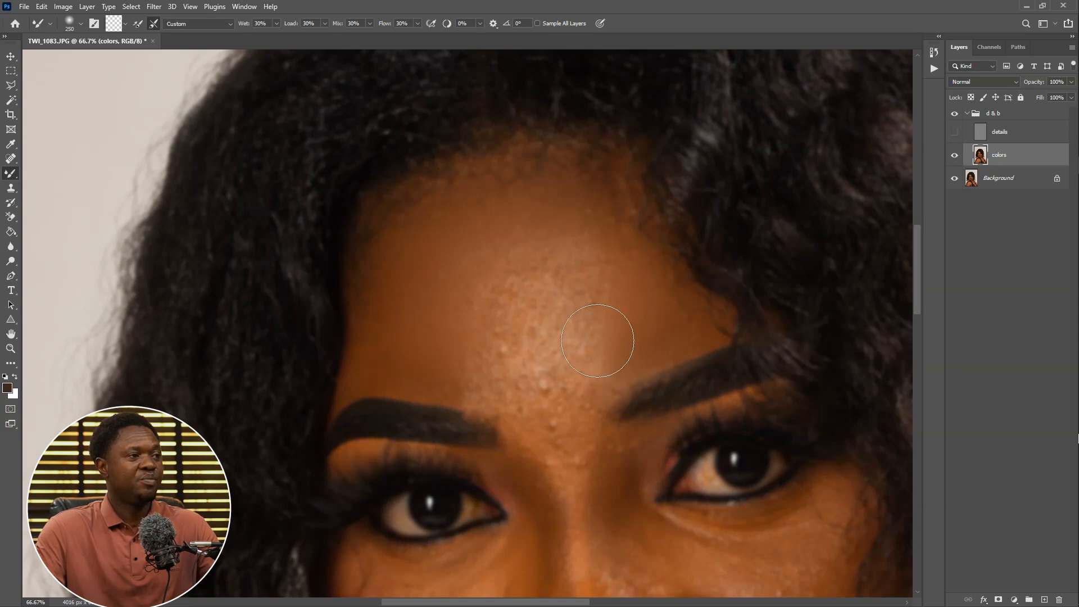
pyautogui.press(']')
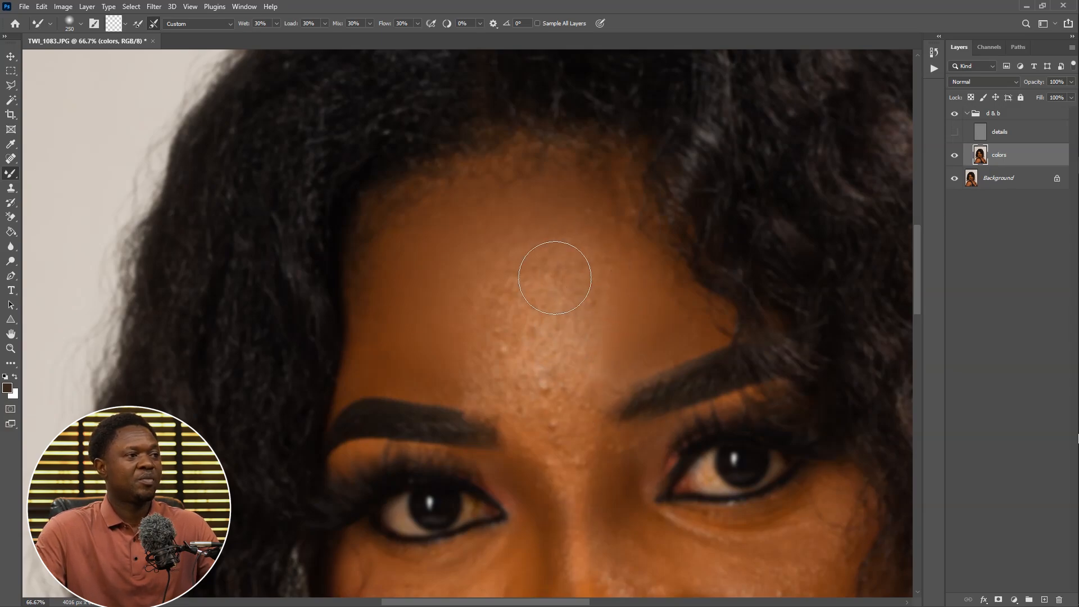
pyautogui.moveTo(508, 278)
pyautogui.mouseDown()
pyautogui.moveTo(570, 277)
pyautogui.moveTo(505, 283)
pyautogui.moveTo(534, 266)
pyautogui.moveTo(490, 292)
pyautogui.moveTo(499, 293)
pyautogui.moveTo(485, 328)
pyautogui.moveTo(502, 387)
pyautogui.moveTo(485, 356)
pyautogui.moveTo(490, 376)
pyautogui.moveTo(507, 376)
pyautogui.moveTo(465, 344)
pyautogui.moveTo(557, 445)
pyautogui.moveTo(535, 404)
pyautogui.moveTo(544, 423)
pyautogui.moveTo(563, 299)
pyautogui.moveTo(534, 353)
pyautogui.moveTo(552, 411)
pyautogui.moveTo(534, 317)
pyautogui.moveTo(560, 416)
pyautogui.moveTo(512, 306)
pyautogui.moveTo(507, 321)
pyautogui.moveTo(501, 345)
pyautogui.mouseUp()
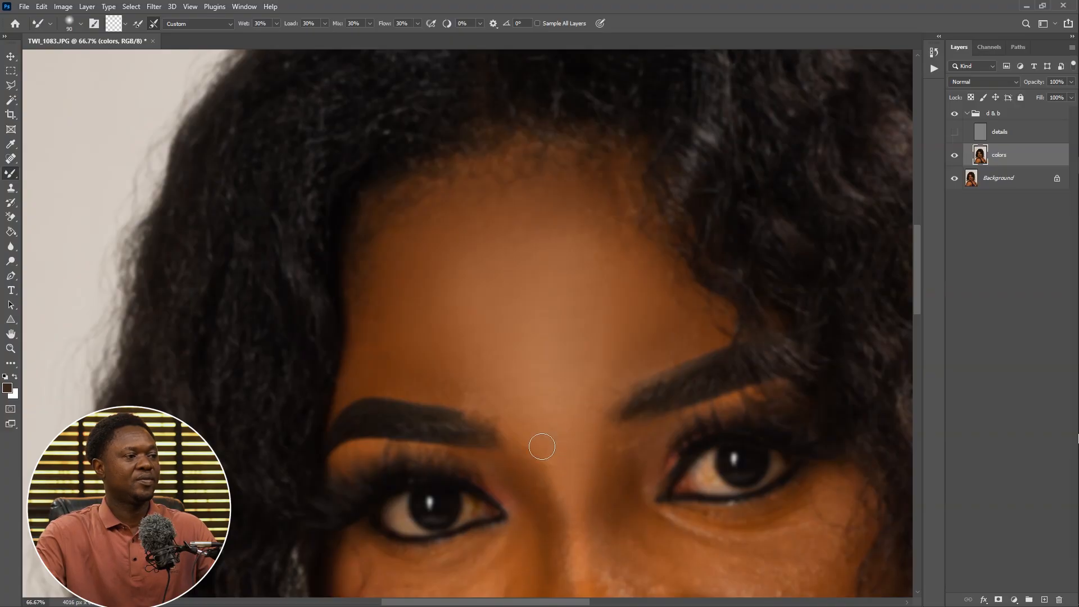
# Show the details layer again over the smoothed colors layer
pyautogui.moveTo(574, 530); pyautogui.dragTo(544, 368)
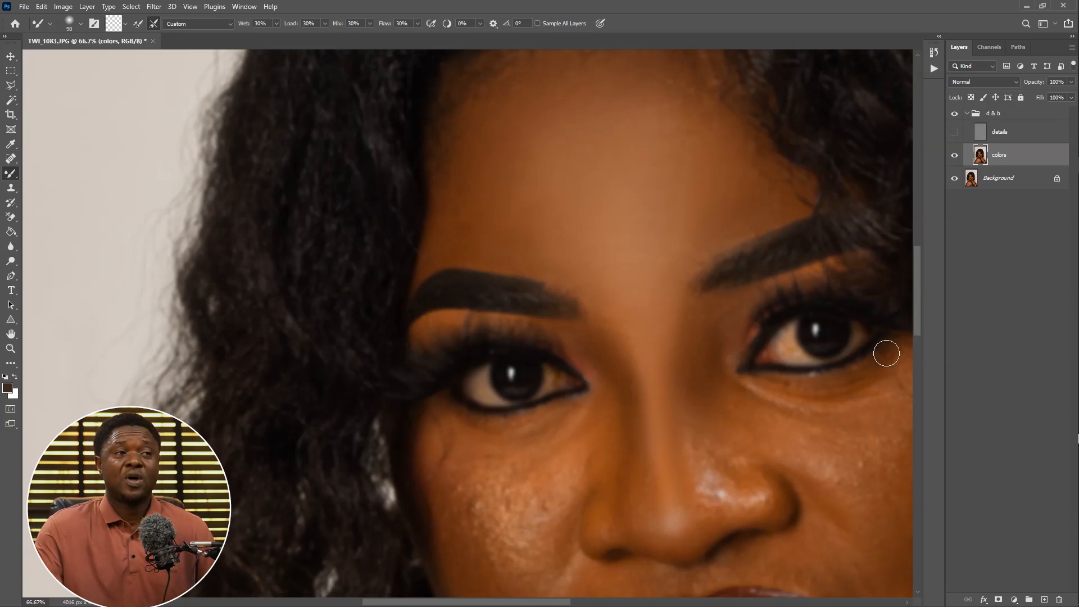
pyautogui.click(955, 132)
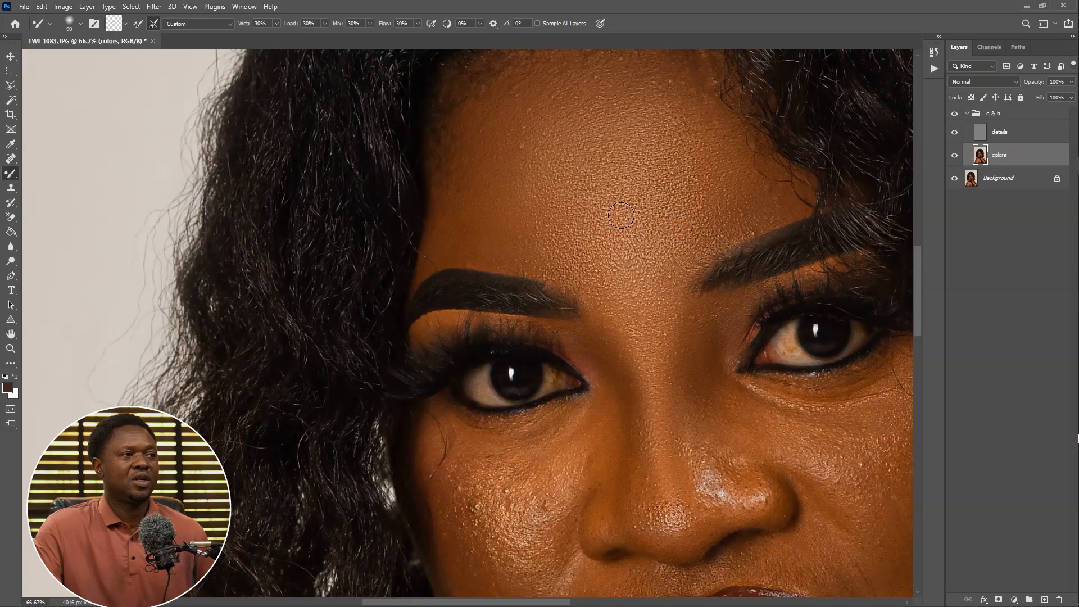
# Enlarge the brush to 175 px, blend the left cheek below the eye, then refine with a 100 px brush
pyautogui.press('space')
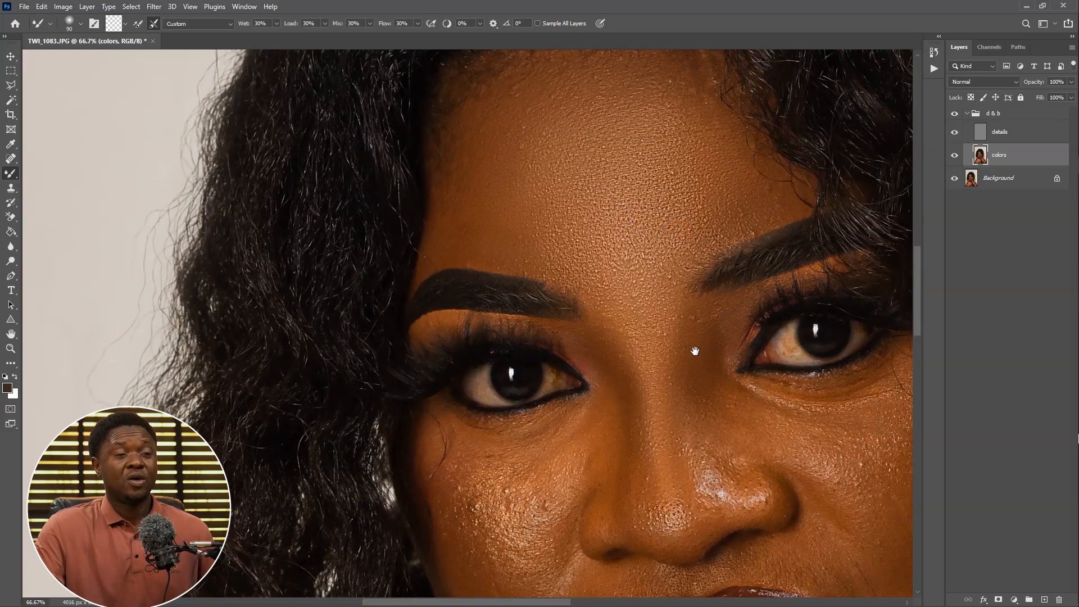
pyautogui.moveTo(664, 349); pyautogui.dragTo(689, 290)
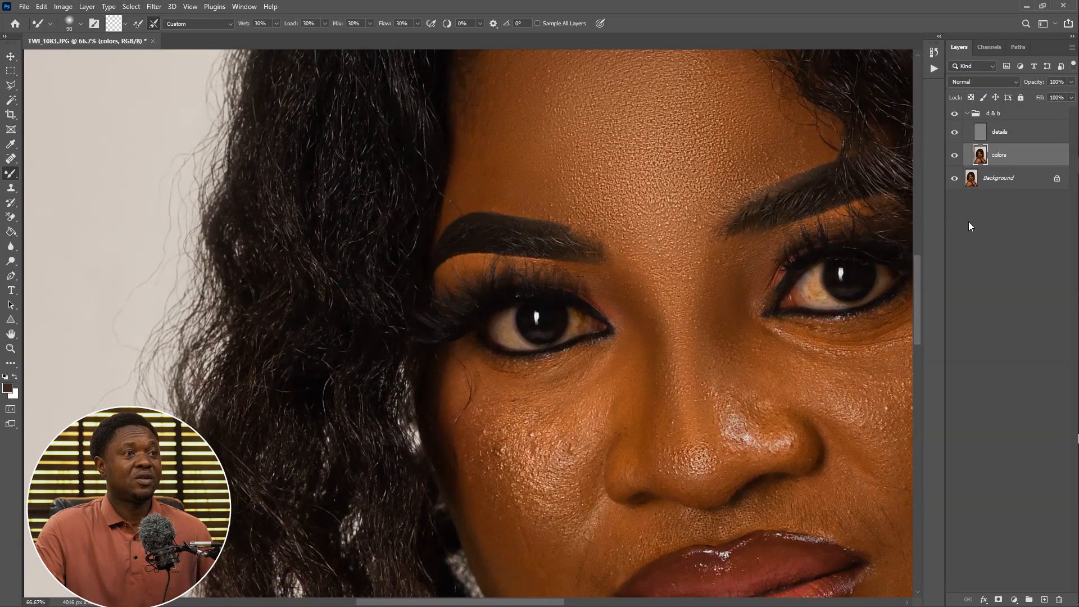
pyautogui.moveTo(645, 377); pyautogui.dragTo(787, 292)
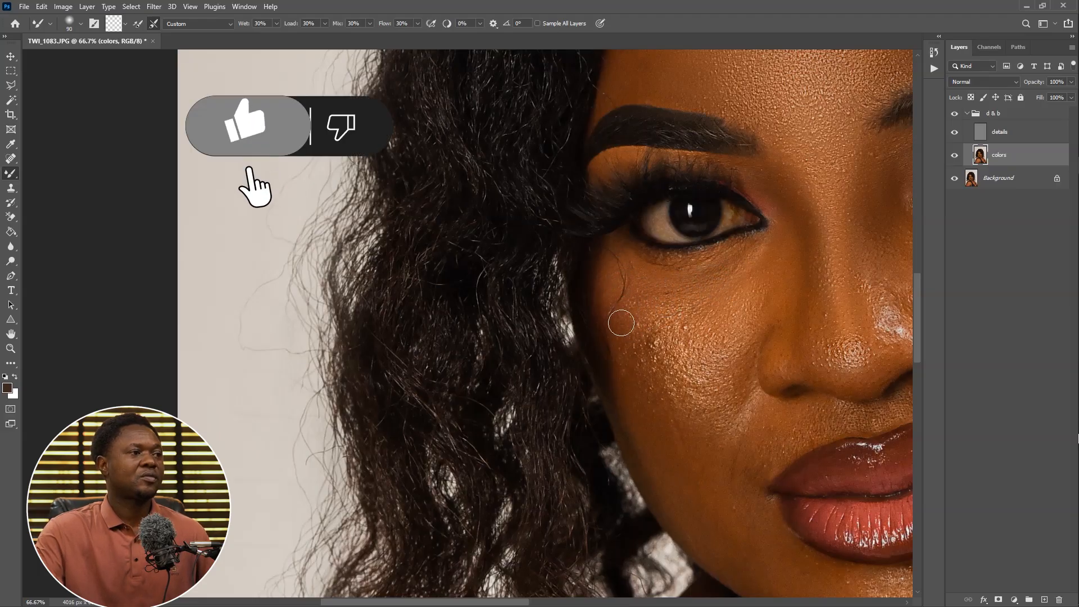
pyautogui.press(']')
pyautogui.press(']')
pyautogui.press(']')
pyautogui.press(']')
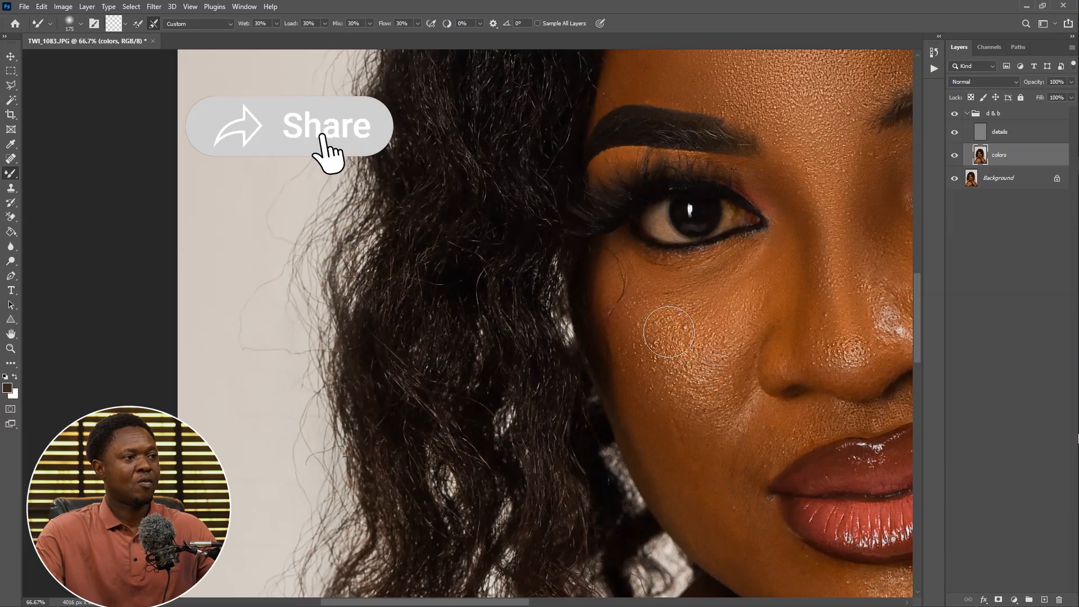
pyautogui.moveTo(651, 295); pyautogui.dragTo(618, 225)
pyautogui.press('[')
pyautogui.press('[')
pyautogui.press('[')
pyautogui.moveTo(737, 247); pyautogui.dragTo(721, 274)
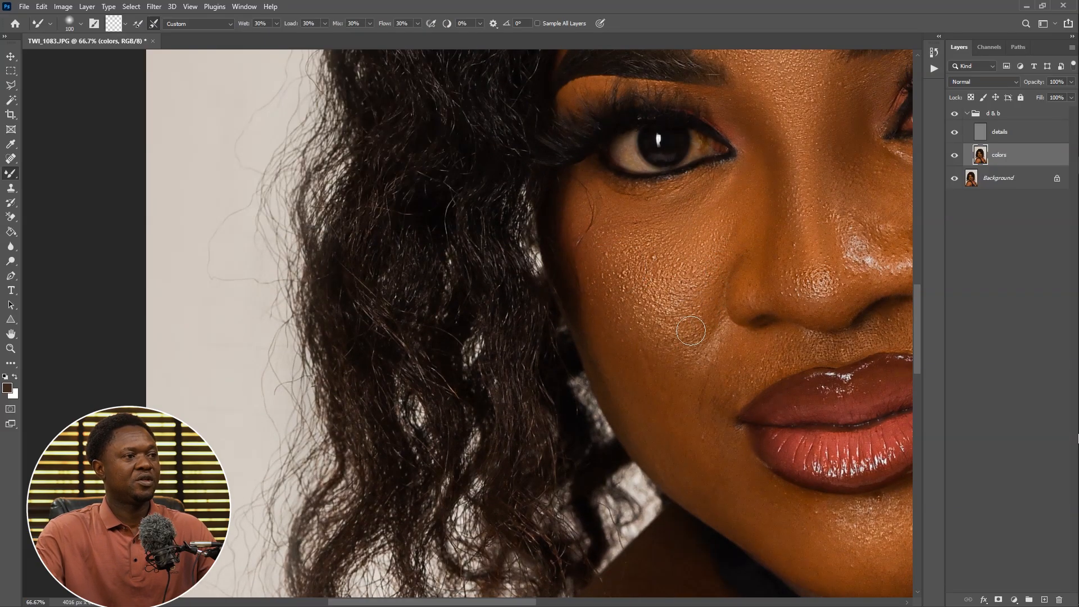
# Enlarge the brush to 175 px and blend the lower cheek and the area beside the mouth
pyautogui.moveTo(683, 351)
pyautogui.mouseDown()
pyautogui.moveTo(682, 366)
pyautogui.moveTo(654, 259)
pyautogui.mouseUp()
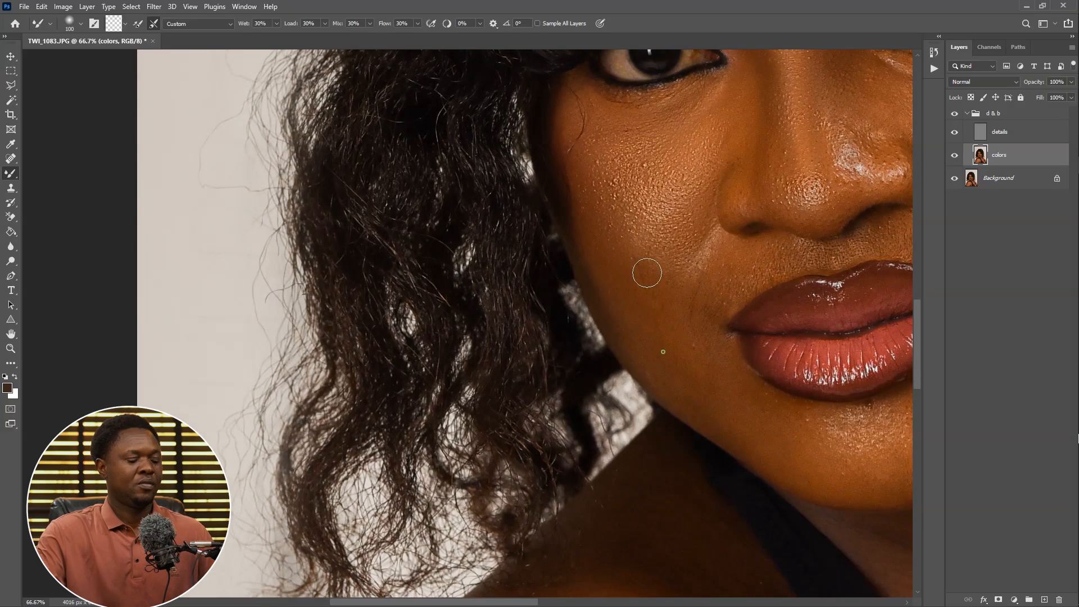
pyautogui.press(']')
pyautogui.press(']')
pyautogui.press(']')
pyautogui.moveTo(687, 297)
pyautogui.mouseDown()
pyautogui.moveTo(688, 343)
pyautogui.moveTo(539, 192)
pyautogui.mouseUp()
pyautogui.moveTo(734, 278)
pyautogui.mouseDown()
pyautogui.moveTo(645, 402)
pyautogui.moveTo(701, 423)
pyautogui.mouseUp()
pyautogui.moveTo(754, 349); pyautogui.dragTo(667, 455)
pyautogui.moveTo(683, 332); pyautogui.dragTo(662, 487)
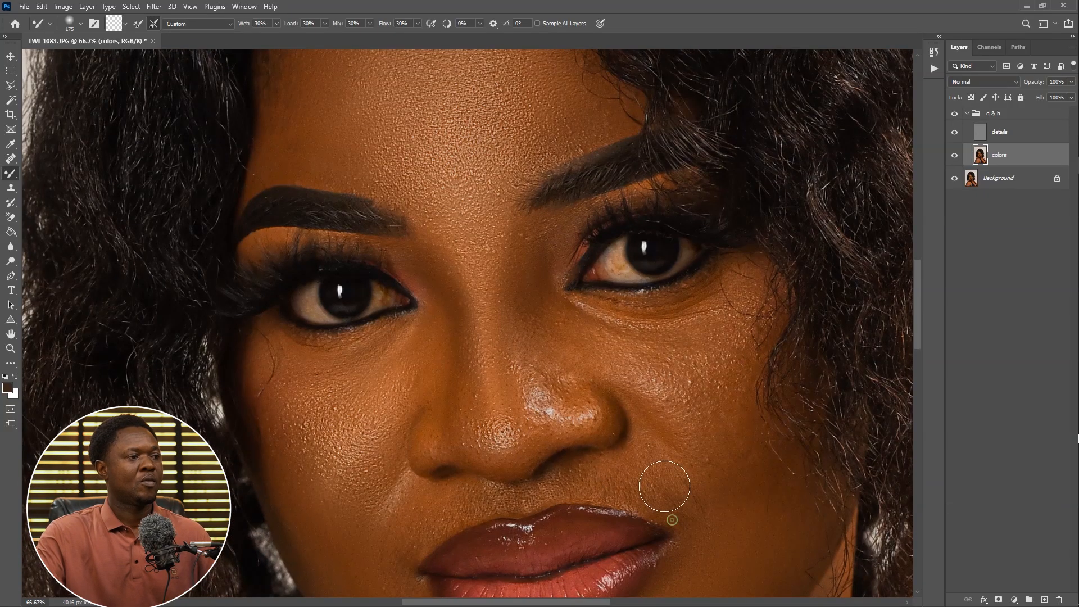
pyautogui.moveTo(601, 512); pyautogui.dragTo(801, 452)
# Reduce the brush to 100 px and blend the skin between the eyes and beside the nose
pyautogui.press('[')
pyautogui.press('[')
pyautogui.press('[')
pyautogui.moveTo(741, 267); pyautogui.dragTo(641, 345)
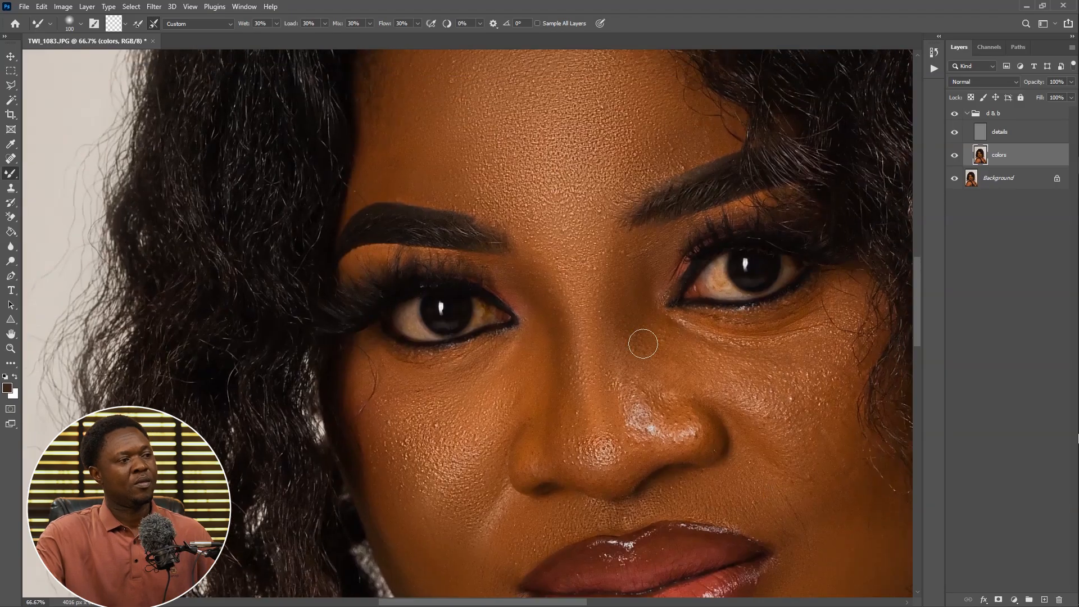
pyautogui.moveTo(757, 361); pyautogui.dragTo(671, 351)
# Enlarge the brush to 175 px and blend the right cheek and the area around the lips and chin
pyautogui.press(']')
pyautogui.press(']')
pyautogui.press(']')
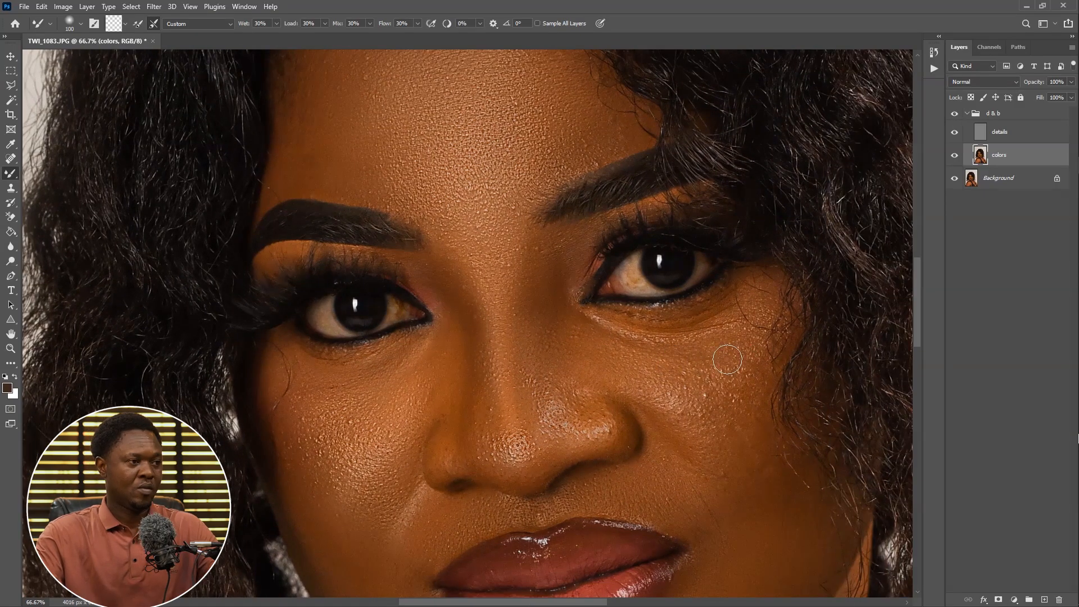
pyautogui.moveTo(708, 436); pyautogui.dragTo(648, 281)
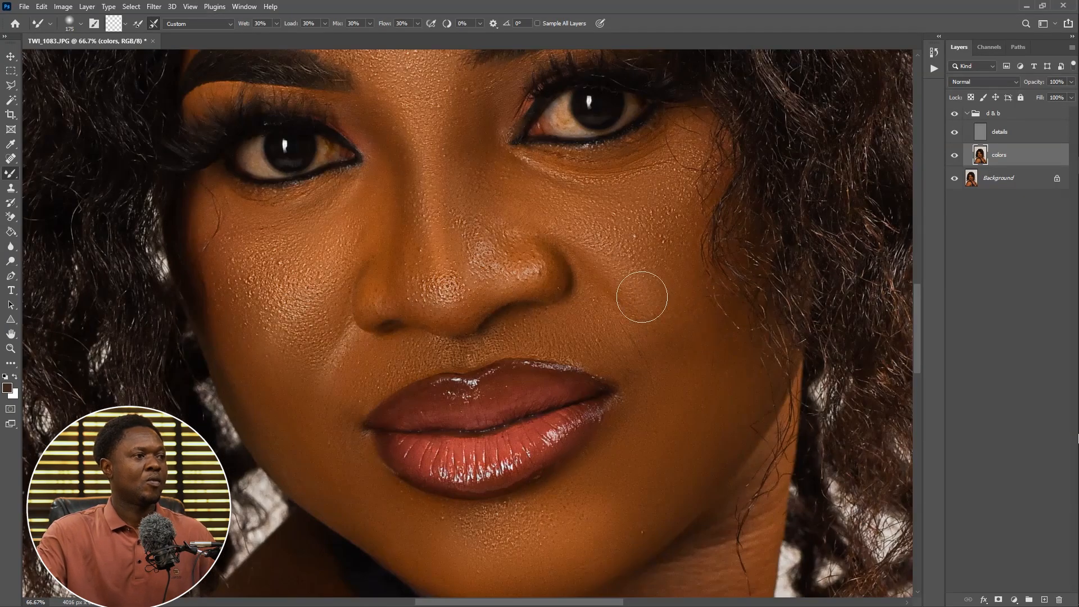
pyautogui.moveTo(548, 180); pyautogui.dragTo(697, 515)
pyautogui.moveTo(624, 531); pyautogui.dragTo(625, 135)
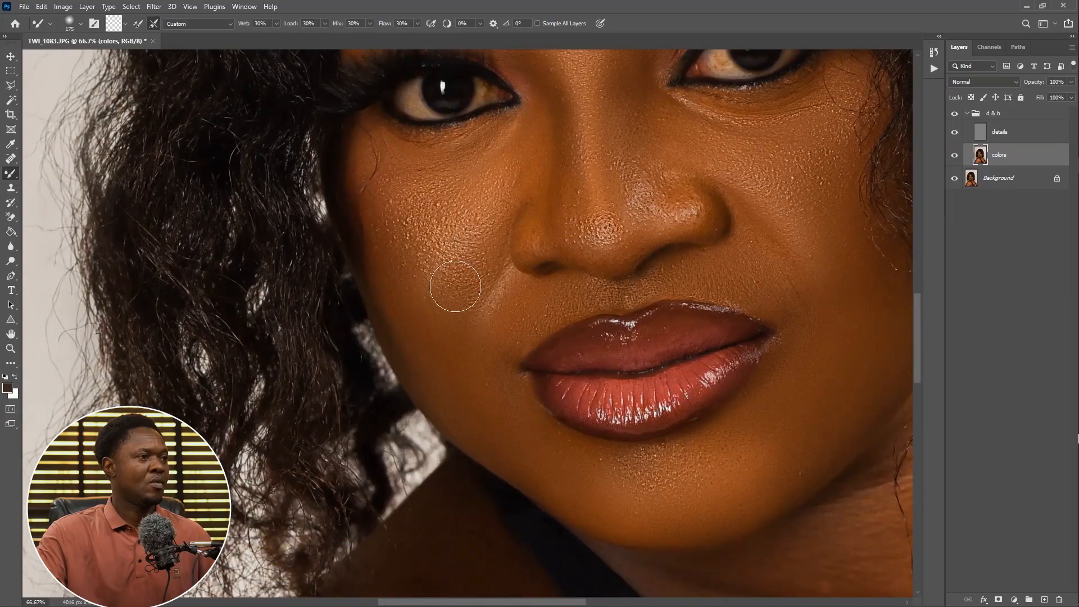
pyautogui.moveTo(724, 397); pyautogui.dragTo(567, 312)
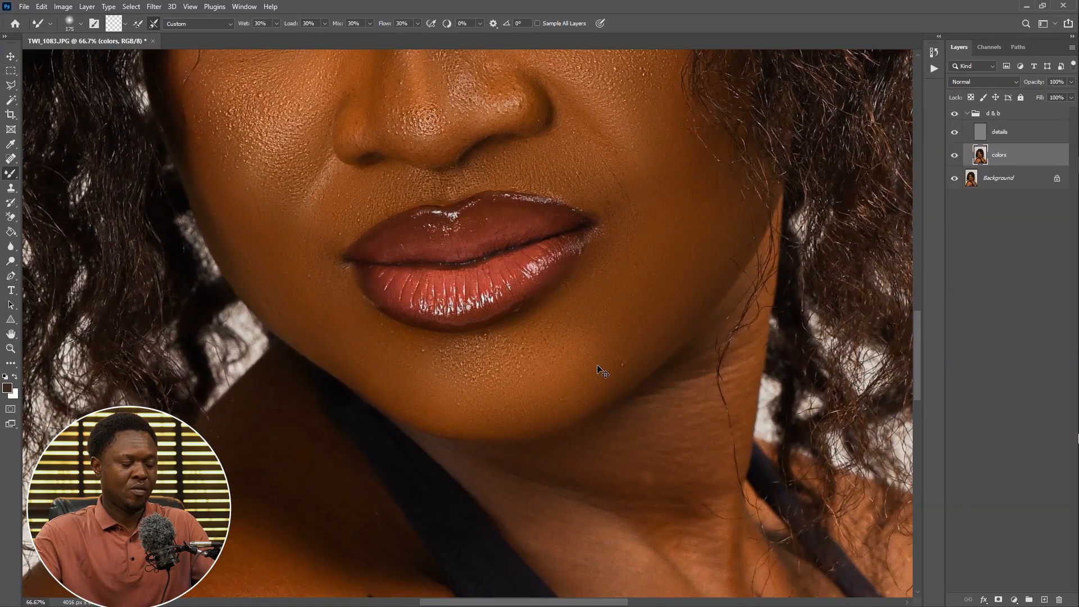
# Enlarge the brush to about 500 px and blend the skin on the shoulder and chest
pyautogui.hotkey('ctrl', '0')
pyautogui.hotkey('ctrl', '+')
pyautogui.hotkey('ctrl', '+')
pyautogui.hotkey('ctrl', '+')
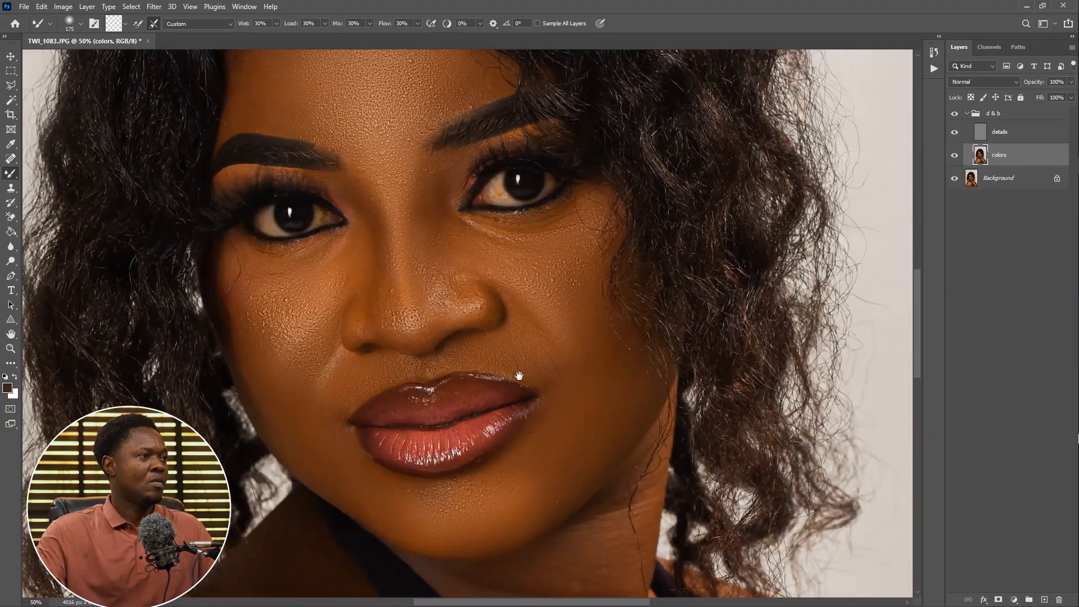
pyautogui.moveTo(518, 375); pyautogui.dragTo(734, 234)
pyautogui.hotkey('ctrl', '-')
pyautogui.hotkey('ctrl', '-')
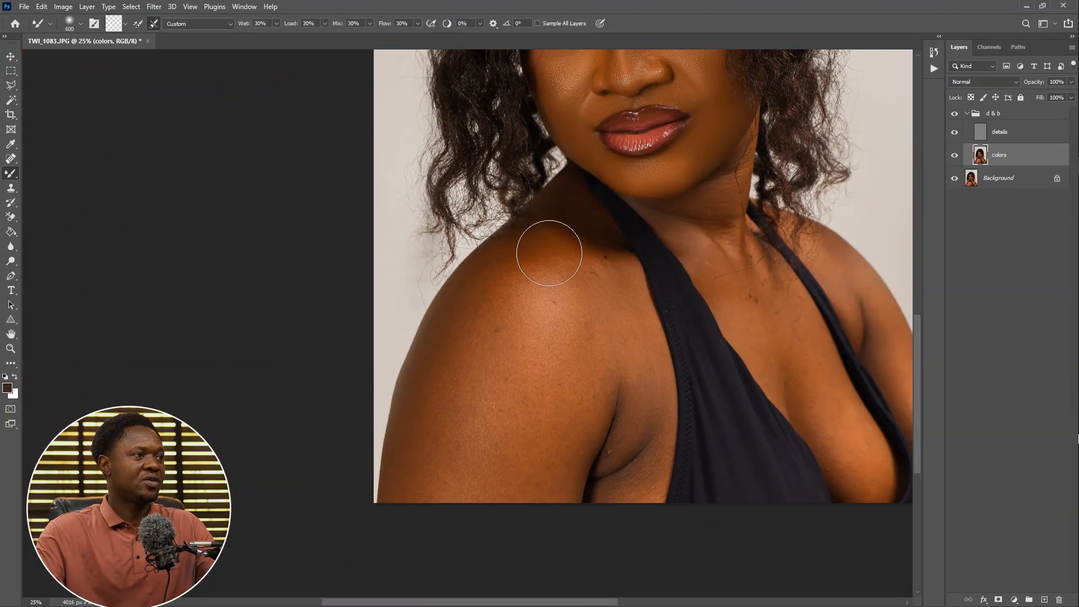
pyautogui.press(']')
pyautogui.press(']')
pyautogui.press(']')
pyautogui.press(']')
pyautogui.moveTo(523, 260)
pyautogui.mouseDown()
pyautogui.moveTo(578, 241)
pyautogui.moveTo(636, 376)
pyautogui.moveTo(573, 302)
pyautogui.moveTo(554, 470)
pyautogui.moveTo(575, 334)
pyautogui.moveTo(523, 448)
pyautogui.moveTo(457, 404)
pyautogui.moveTo(596, 306)
pyautogui.mouseUp()
pyautogui.press('[')
pyautogui.press('[')
pyautogui.press('[')
pyautogui.press('[')
pyautogui.press(']')
pyautogui.press(']')
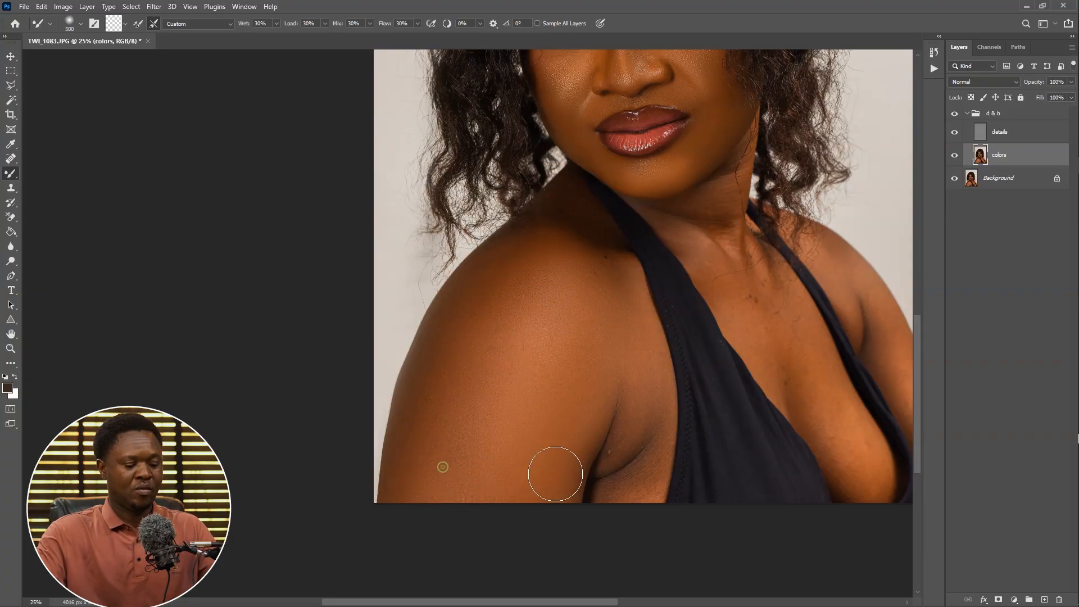
# Set the Mixer Brush to 150 px and blend the skin in the crease under the arm
pyautogui.press('[')
pyautogui.press('[')
pyautogui.press('[')
pyautogui.press('[')
pyautogui.press(']')
pyautogui.press(']')
pyautogui.press(']')
pyautogui.press('[')
pyautogui.press('[')
pyautogui.press('[')
pyautogui.press('[')
pyautogui.press('[')
pyautogui.hotkey('ctrl', '+')
pyautogui.hotkey('ctrl', '+')
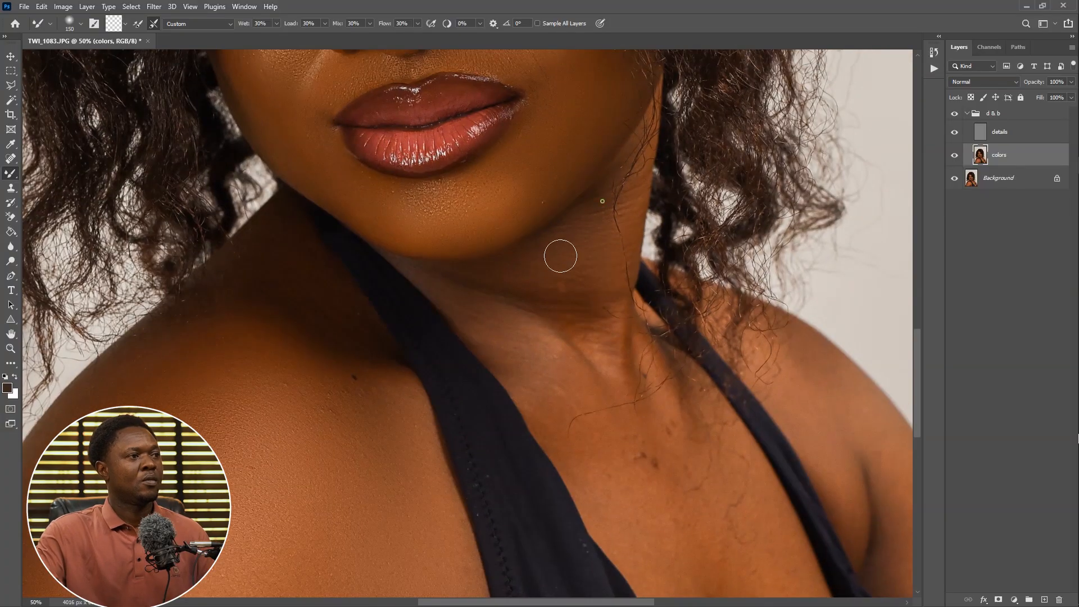
pyautogui.moveTo(486, 331); pyautogui.dragTo(523, 373)
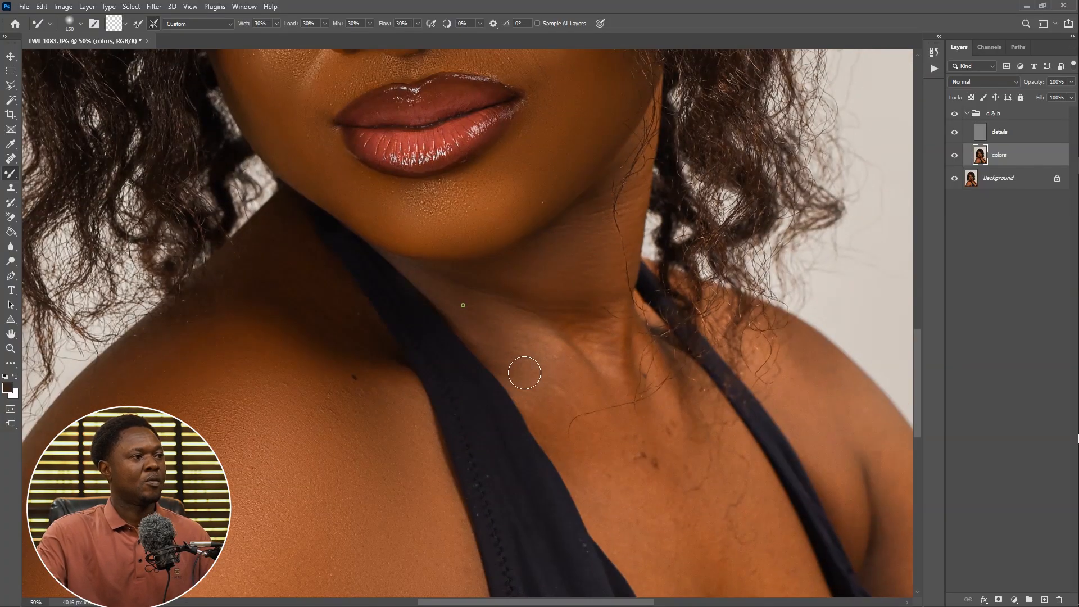
# Enlarge the brush to 250 px and blend the skin on the neck and chest
pyautogui.press(']')
pyautogui.press(']')
pyautogui.moveTo(543, 312); pyautogui.dragTo(601, 352)
pyautogui.moveTo(662, 496); pyautogui.dragTo(520, 288)
pyautogui.moveTo(519, 370); pyautogui.dragTo(423, 197)
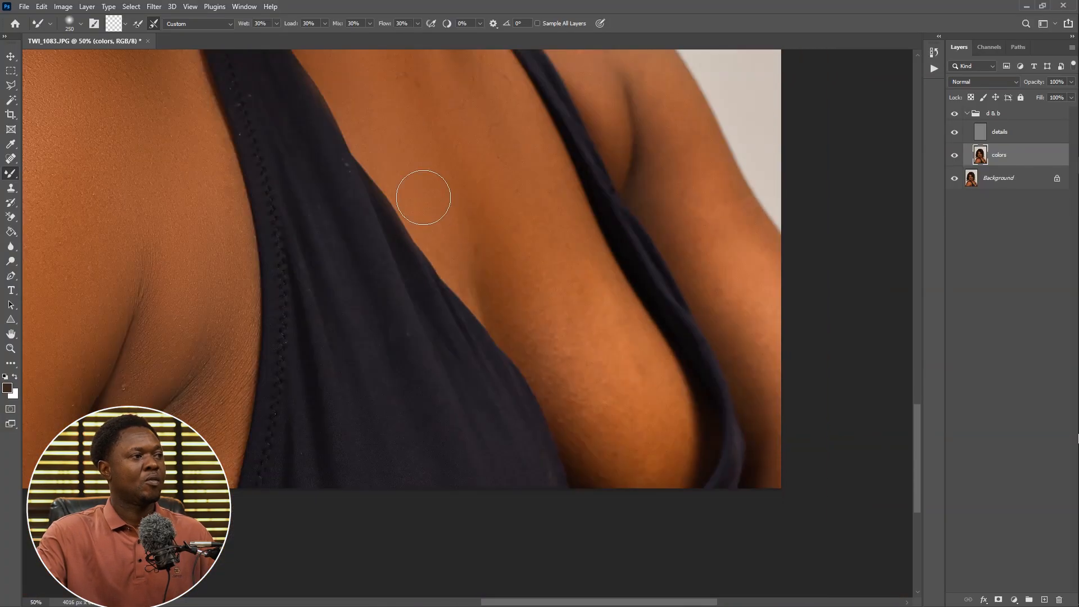
pyautogui.moveTo(518, 315)
pyautogui.mouseDown()
pyautogui.moveTo(598, 364)
pyautogui.moveTo(533, 282)
pyautogui.mouseUp()
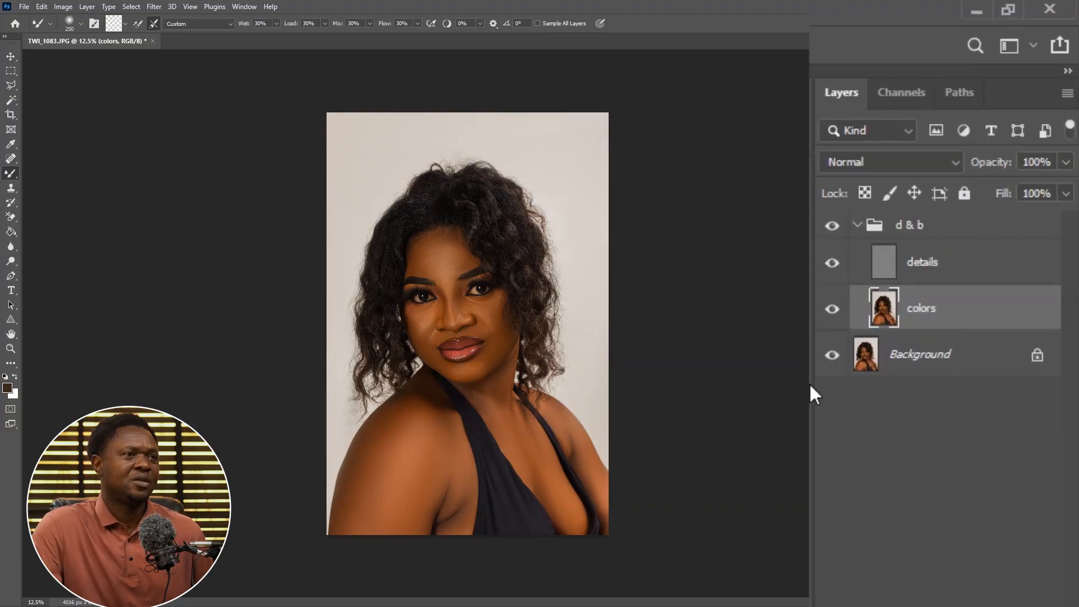
# Toggle layer visibility to compare the retouched skin with the original at different zoom levels
pyautogui.keyDown('alt'); pyautogui.click(834, 355); pyautogui.keyUp('alt')
pyautogui.keyDown('alt'); pyautogui.click(834, 355); pyautogui.keyUp('alt')
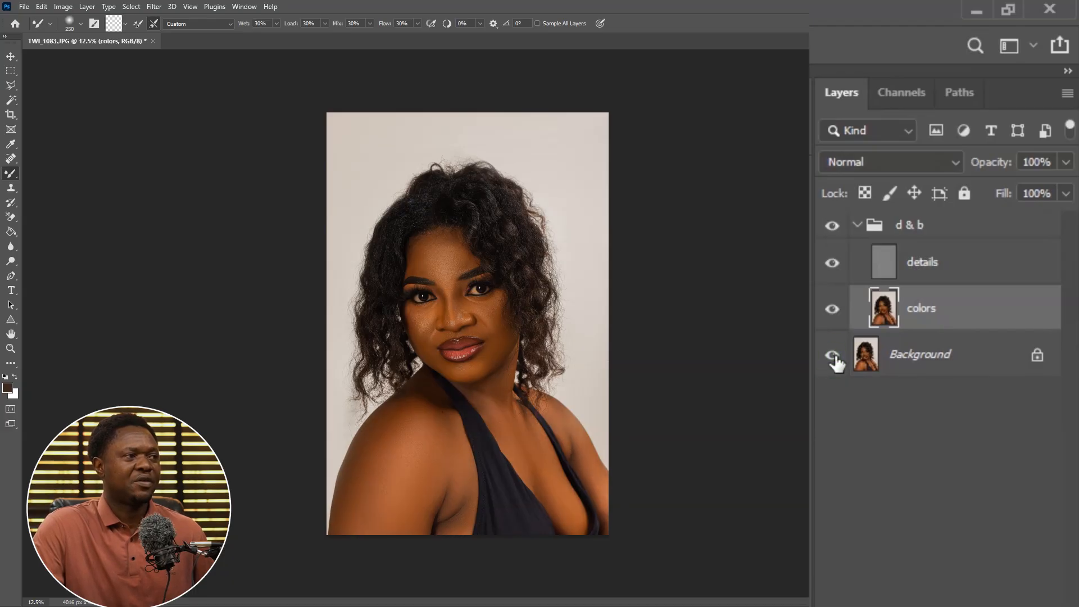
pyautogui.keyDown('alt'); pyautogui.click(833, 355); pyautogui.keyUp('alt')
pyautogui.keyDown('alt'); pyautogui.click(833, 356); pyautogui.keyUp('alt')
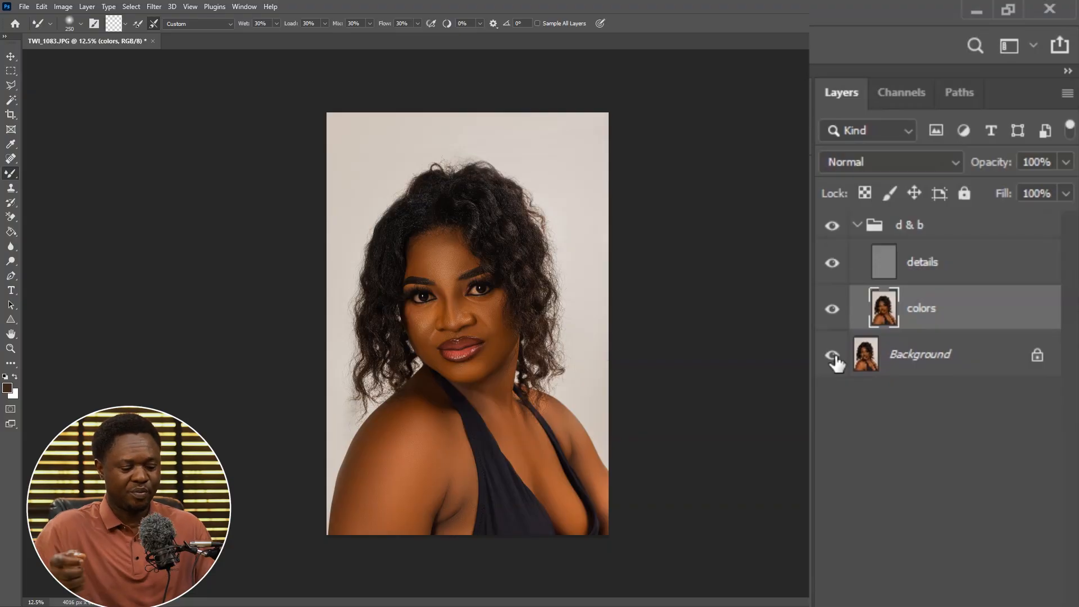
pyautogui.hotkey('ctrl', '+')
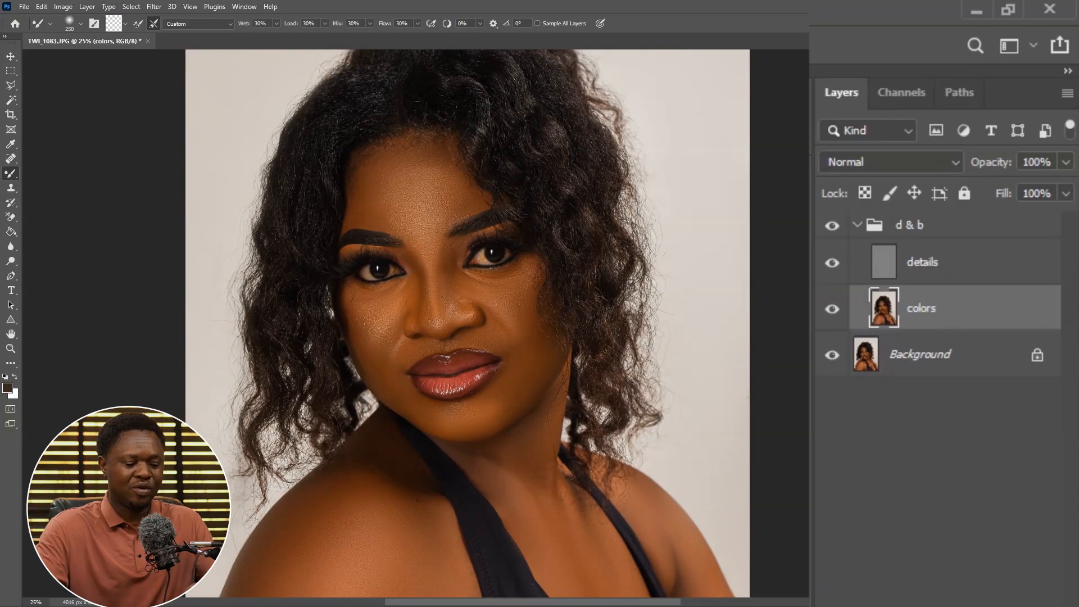
pyautogui.hotkey('ctrl', '+')
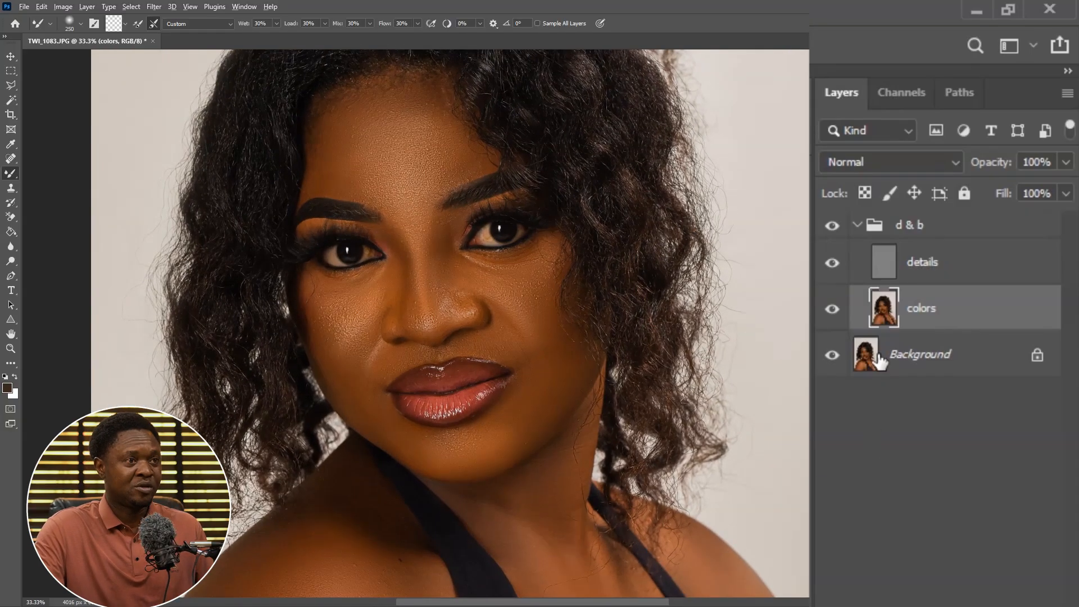
pyautogui.keyDown('alt'); pyautogui.click(832, 356); pyautogui.keyUp('alt')
pyautogui.keyDown('alt'); pyautogui.click(832, 355); pyautogui.keyUp('alt')
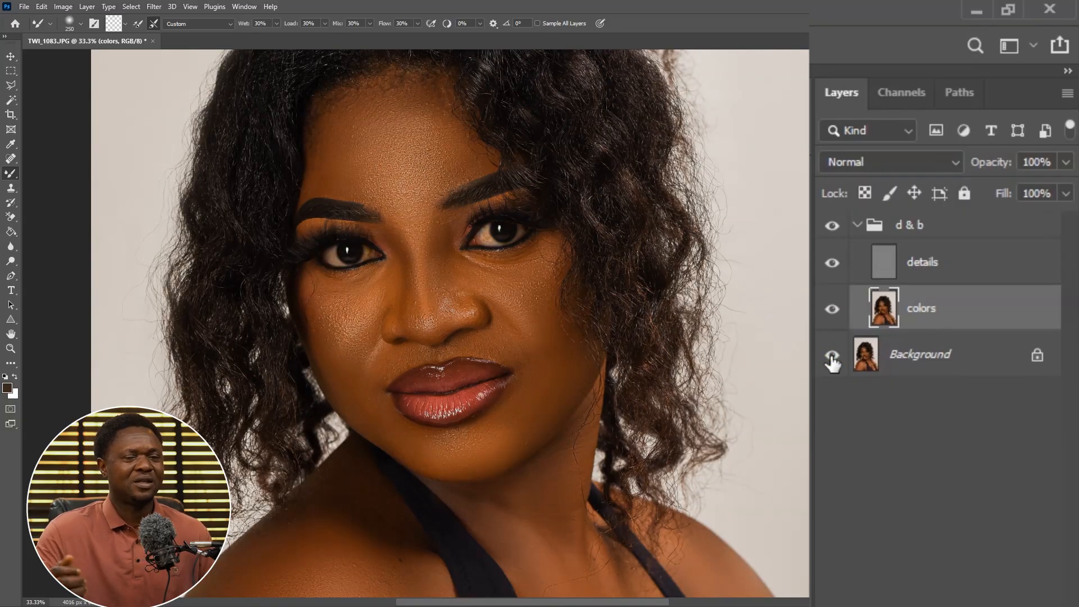
pyautogui.hotkey('ctrl', '-')
pyautogui.hotkey('ctrl', '-')
pyautogui.hotkey('ctrl', '-')
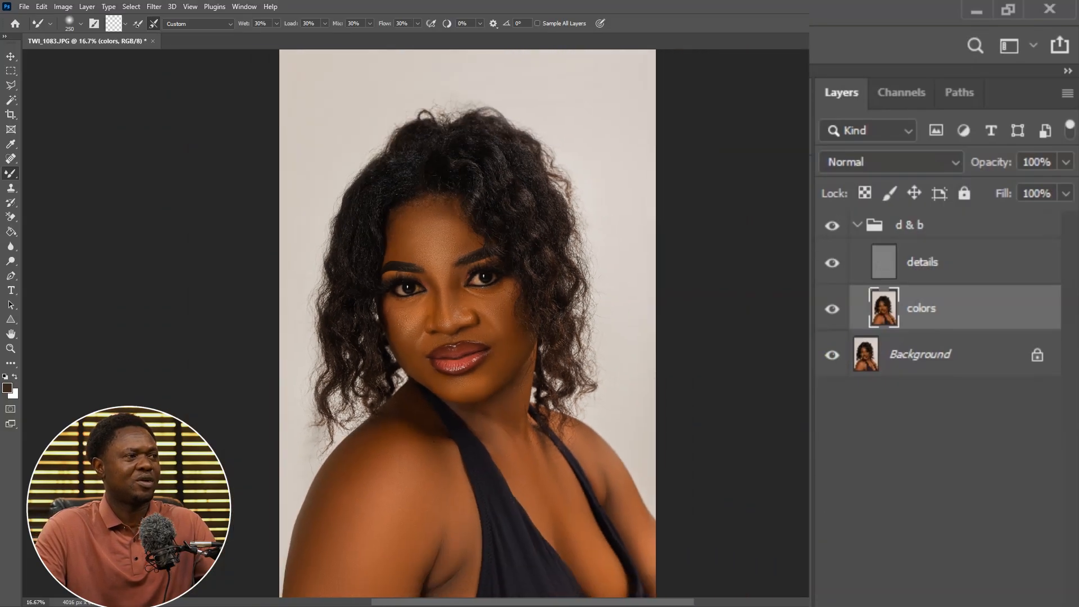
# Collapse the d & b group and add a Hue/Saturation adjustment layer above it
pyautogui.click(922, 226)
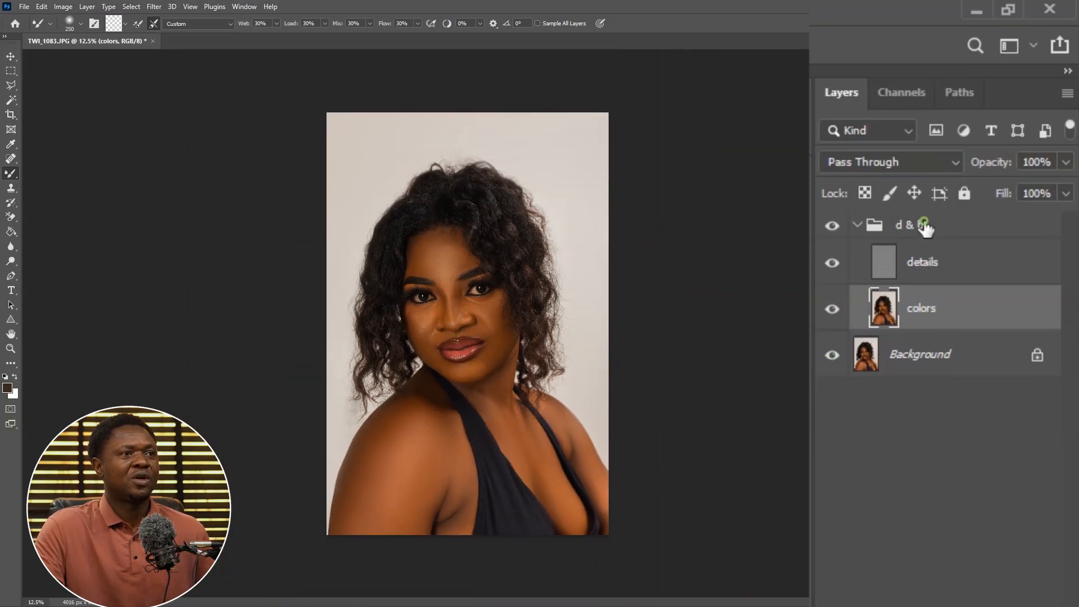
pyautogui.click(856, 224)
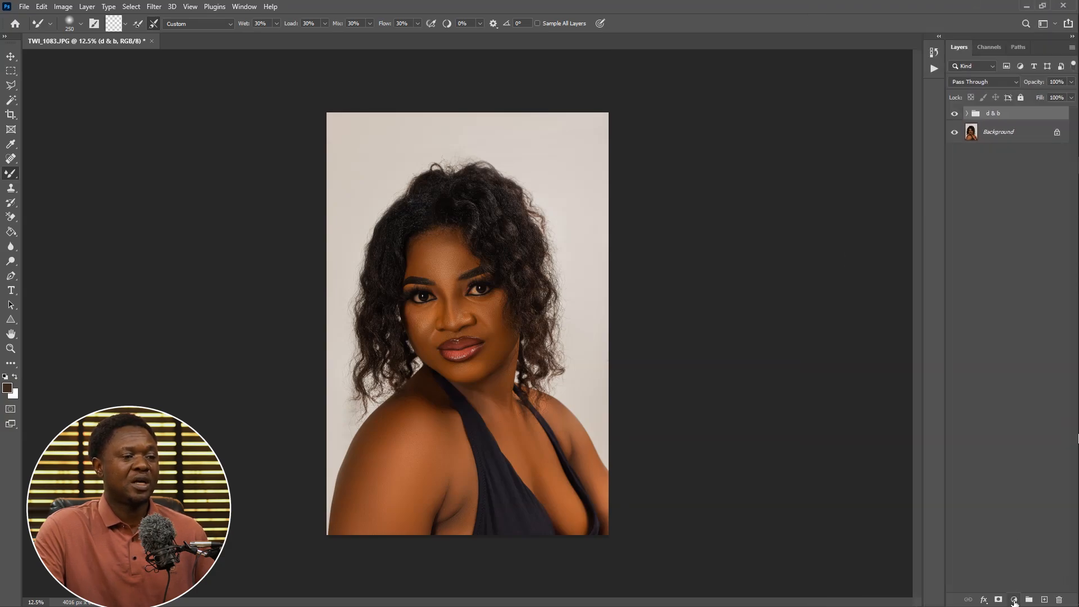
pyautogui.click(1014, 600)
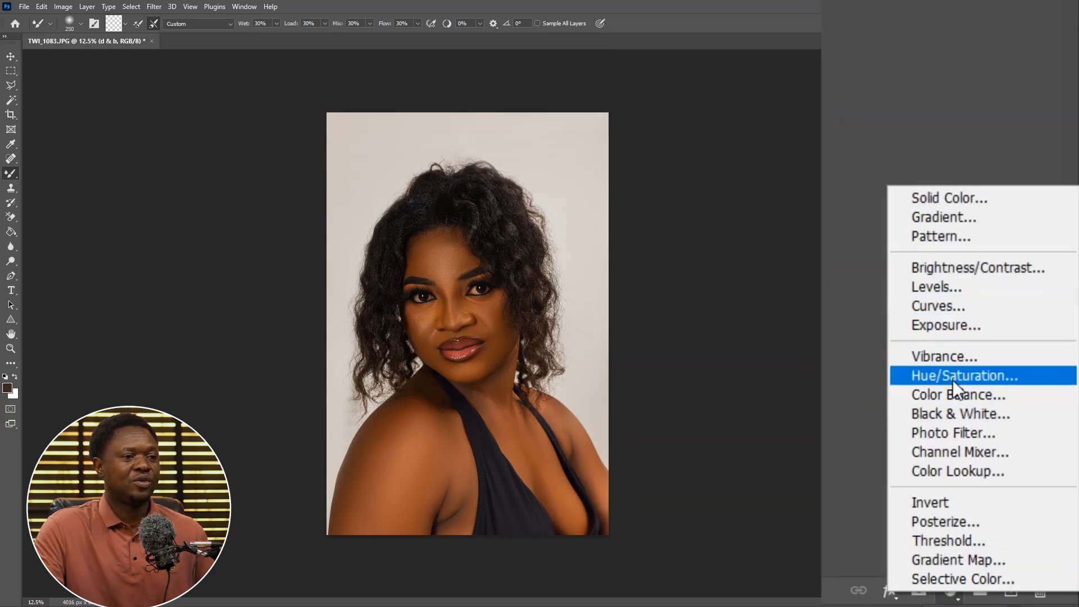
pyautogui.click(953, 375)
pyautogui.click(853, 292)
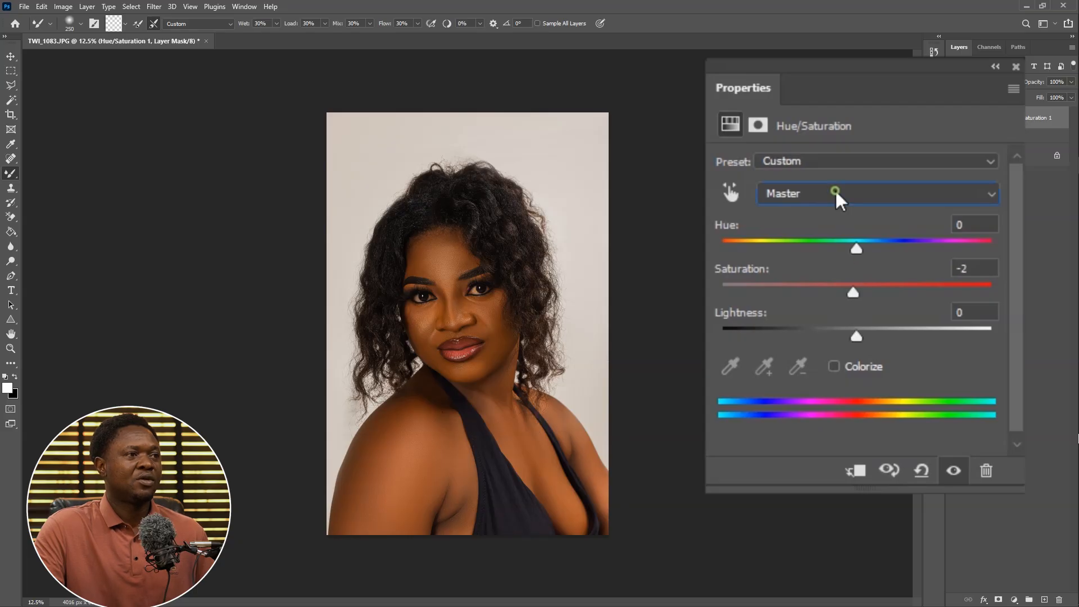
# Set the saturation of the Reds range to -70
pyautogui.click(835, 194)
pyautogui.click(784, 242)
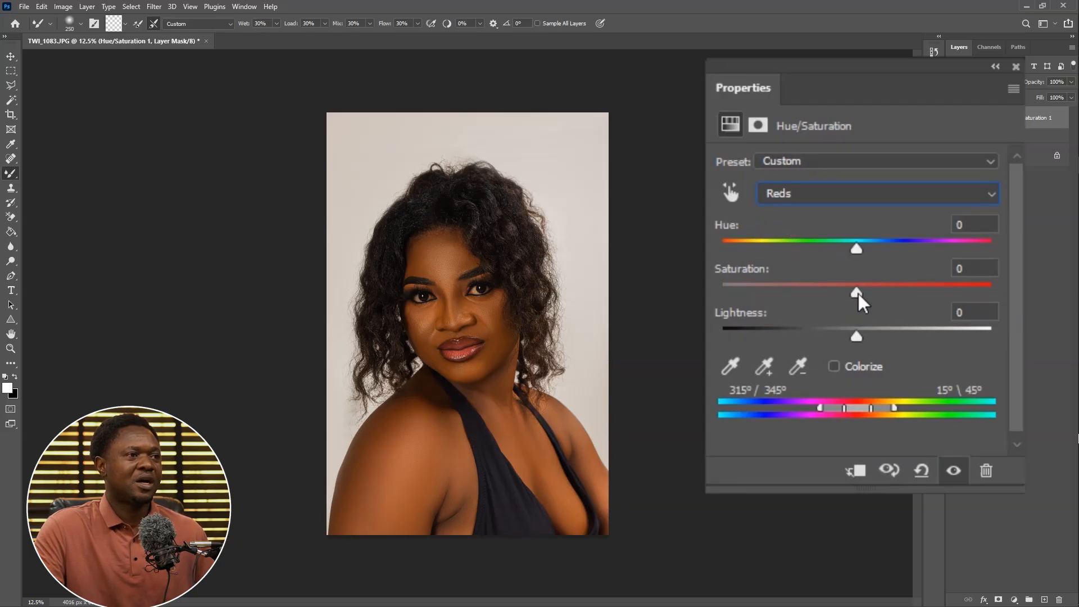
pyautogui.moveTo(858, 295); pyautogui.dragTo(766, 300)
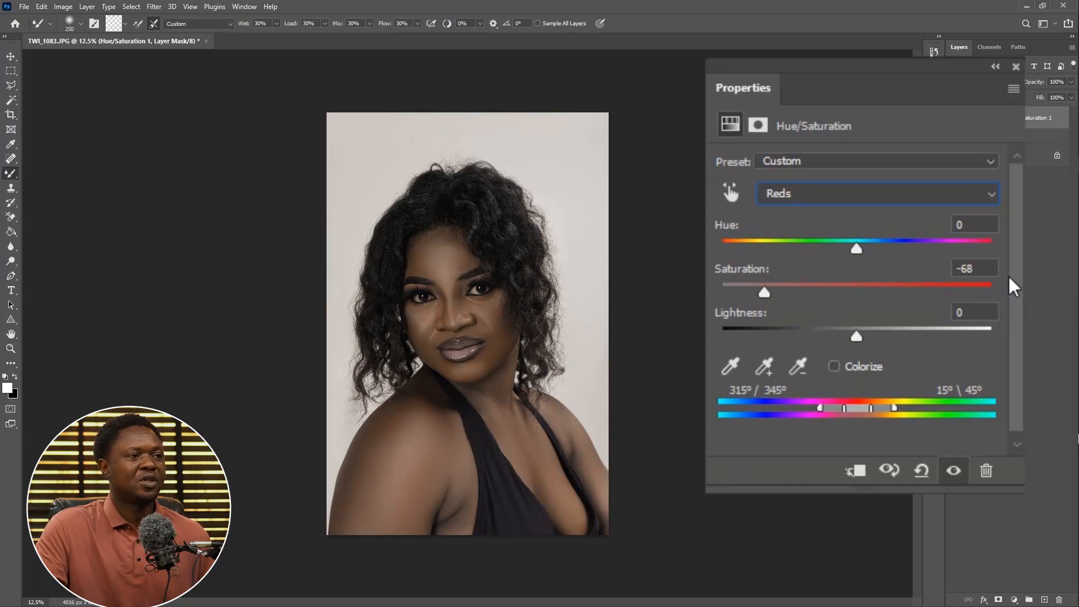
pyautogui.click(977, 268)
pyautogui.moveTo(979, 268); pyautogui.dragTo(956, 268)
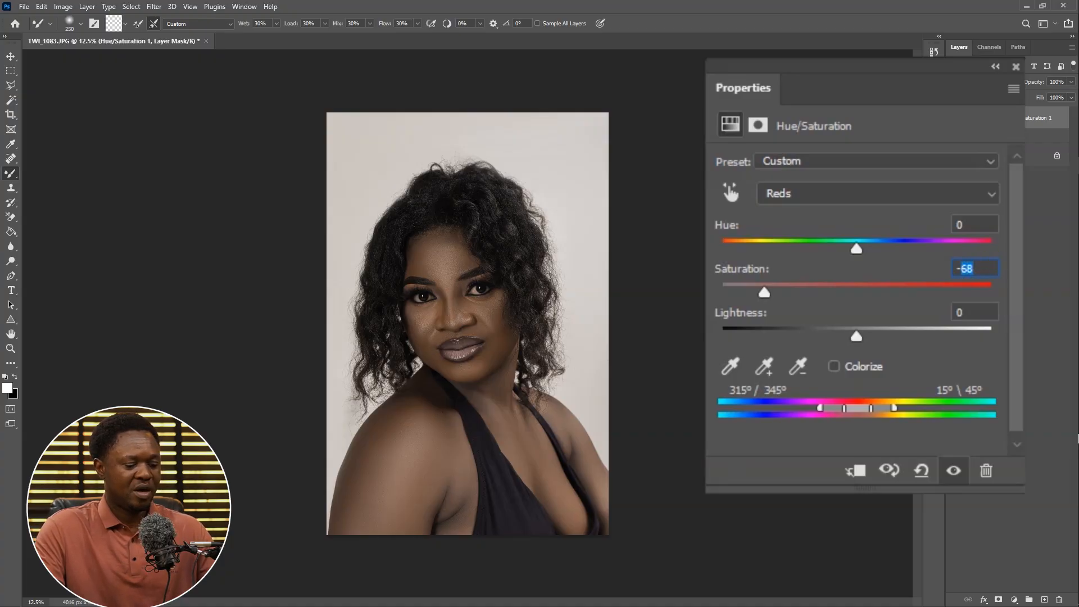
pyautogui.write('-70')
pyautogui.press('Return')
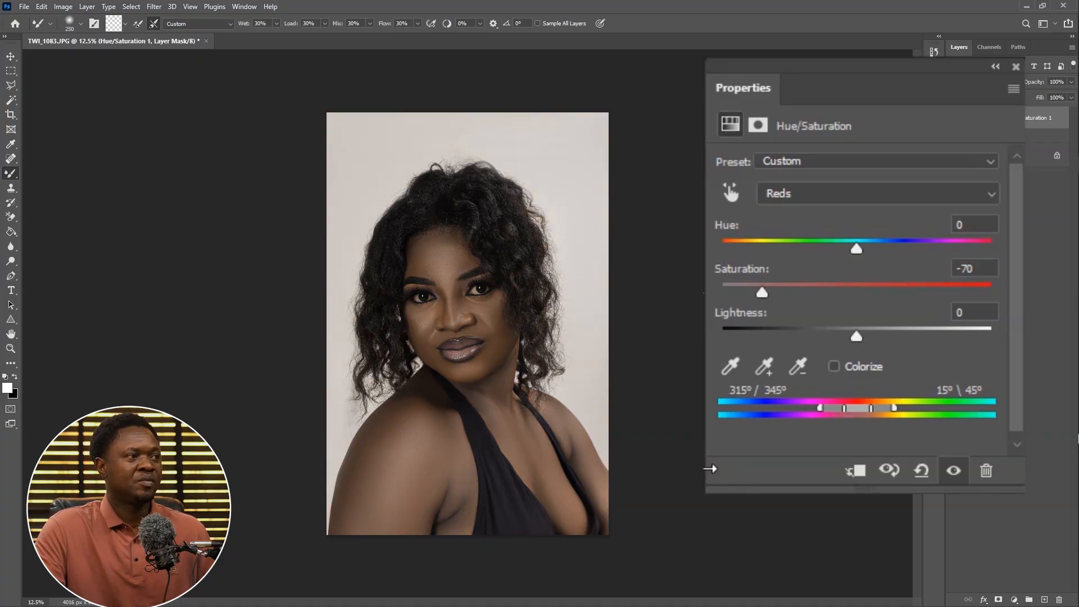
# Set the saturation of the Yellows range to -70
pyautogui.click(802, 196)
pyautogui.click(794, 243)
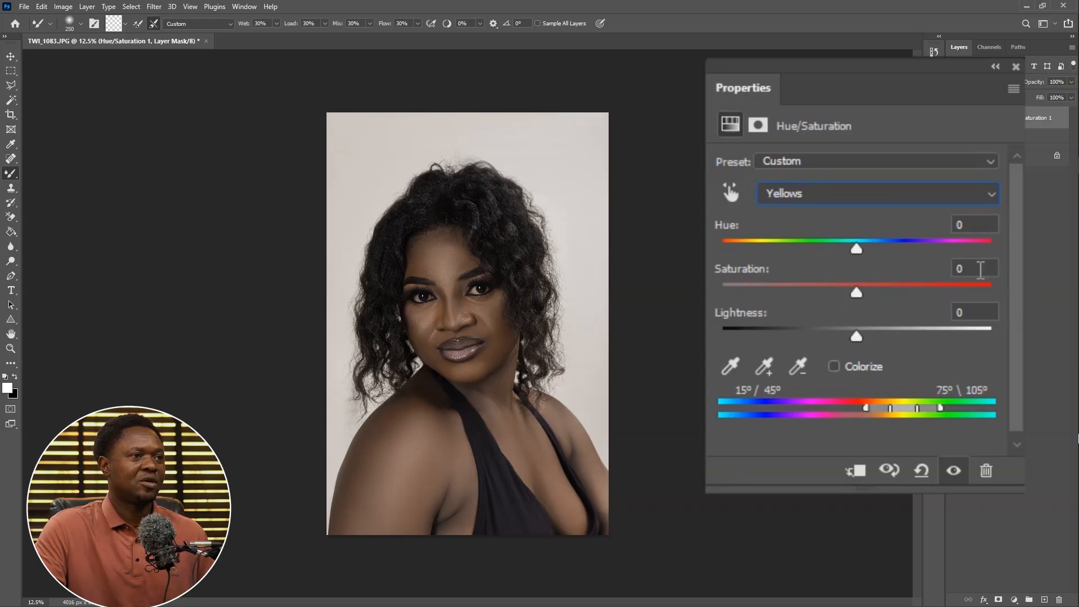
pyautogui.moveTo(978, 269); pyautogui.dragTo(938, 275)
pyautogui.write('-')
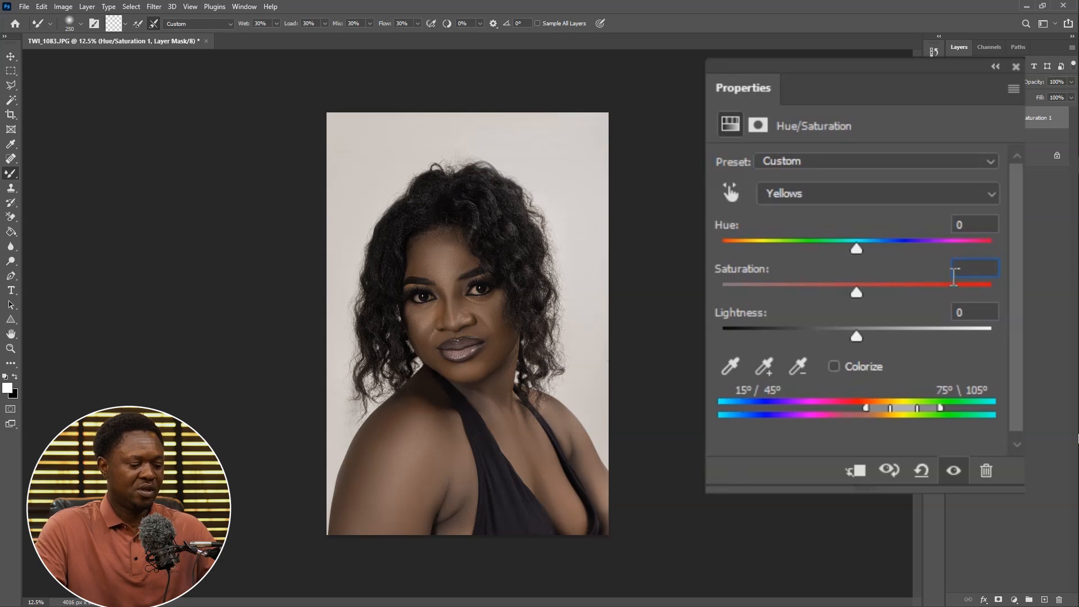
pyautogui.write('70')
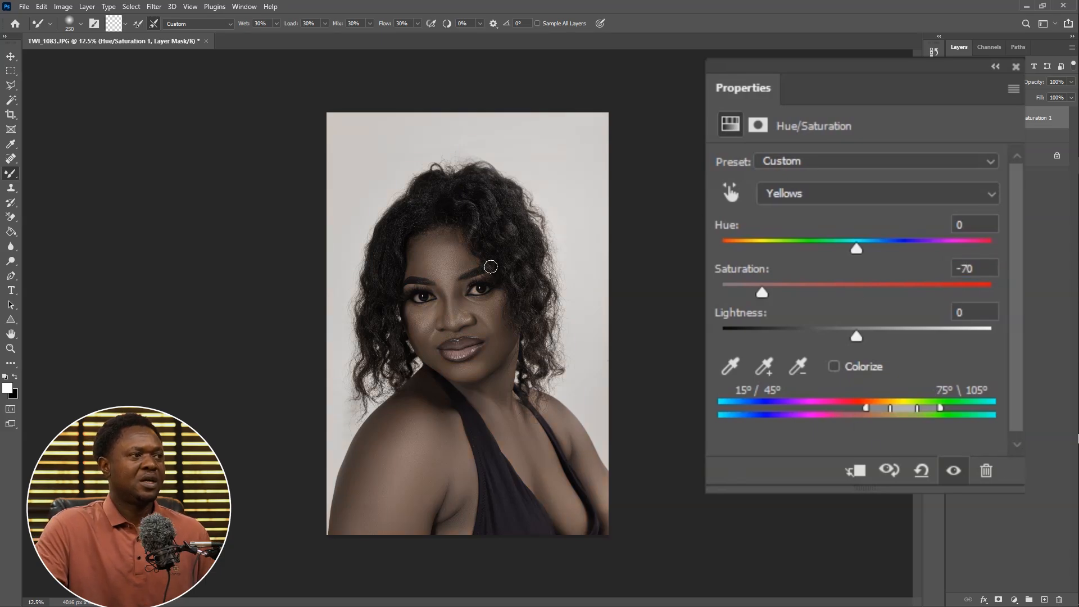
# Invert the Hue/Saturation layer's mask to black and switch to the Brush Tool
pyautogui.click(997, 120)
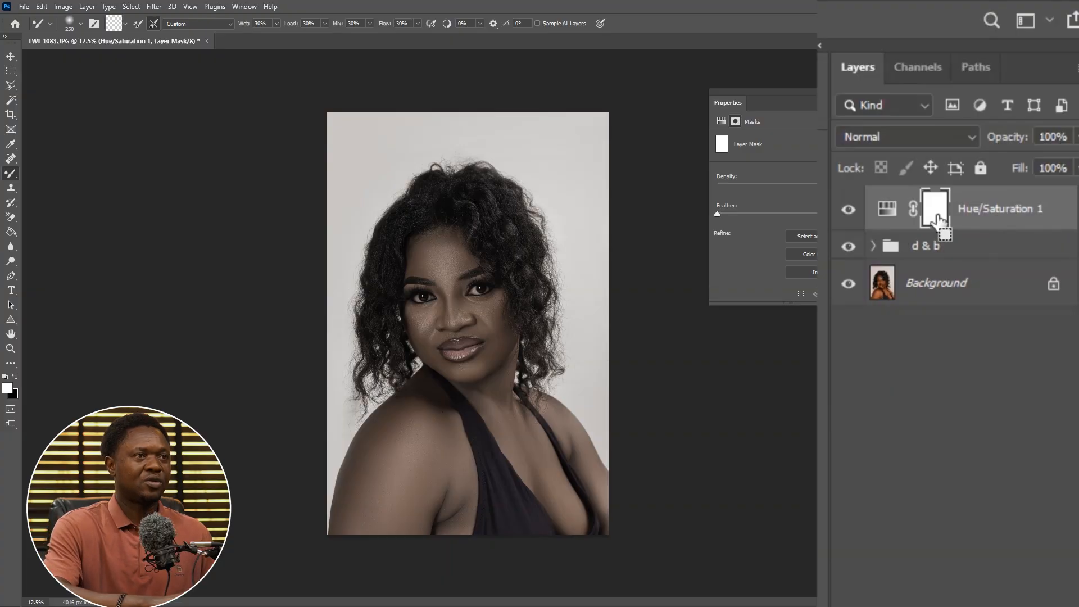
pyautogui.hotkey('ctrl', 'i')
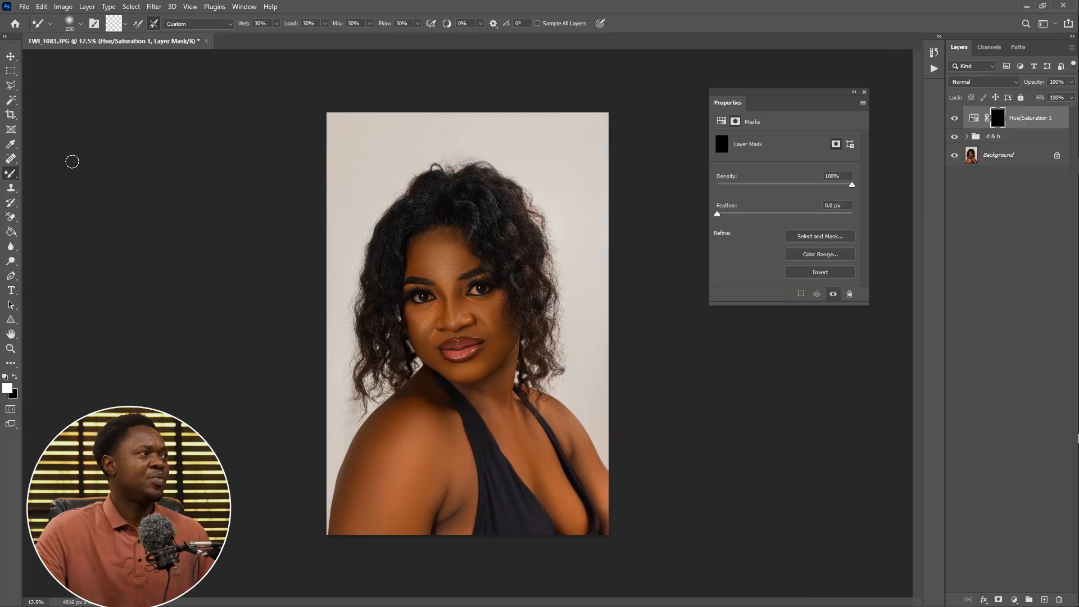
pyautogui.rightClick(10, 171)
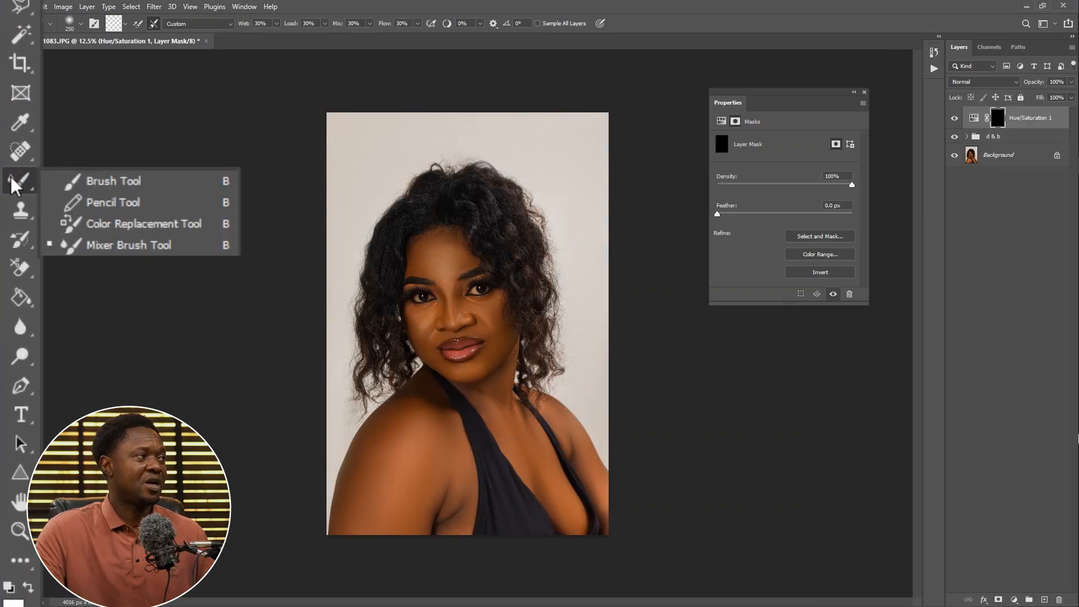
pyautogui.click(82, 180)
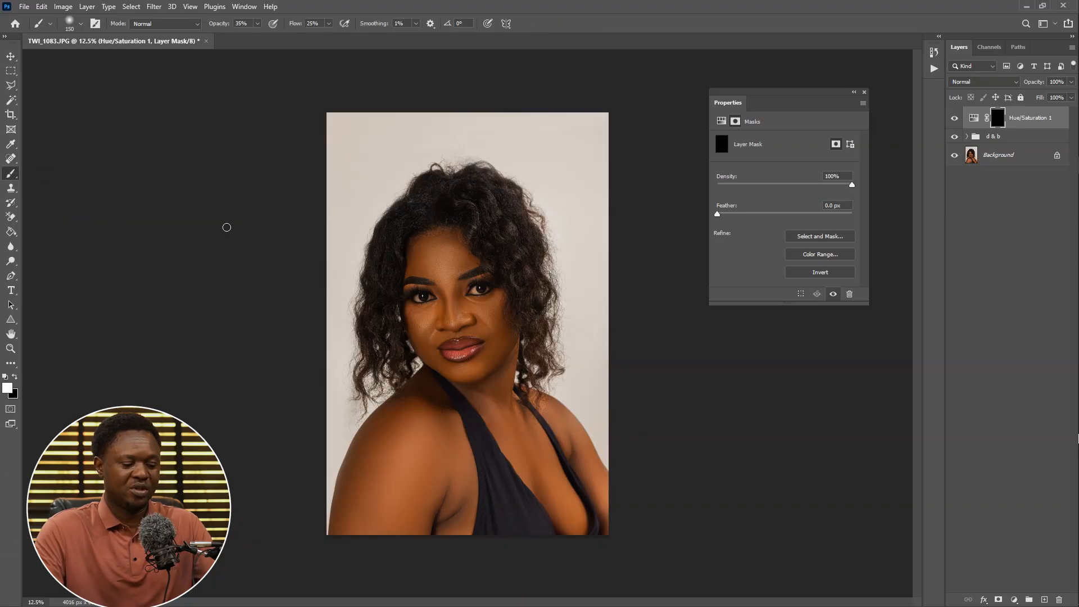
# Set the brush to 35 px with 90% flow and 90% opacity for painting on the mask
pyautogui.hotkey('ctrl', '+')
pyautogui.hotkey('ctrl', '+')
pyautogui.hotkey('ctrl', '+')
pyautogui.hotkey('ctrl', '+')
pyautogui.hotkey('ctrl', '+')
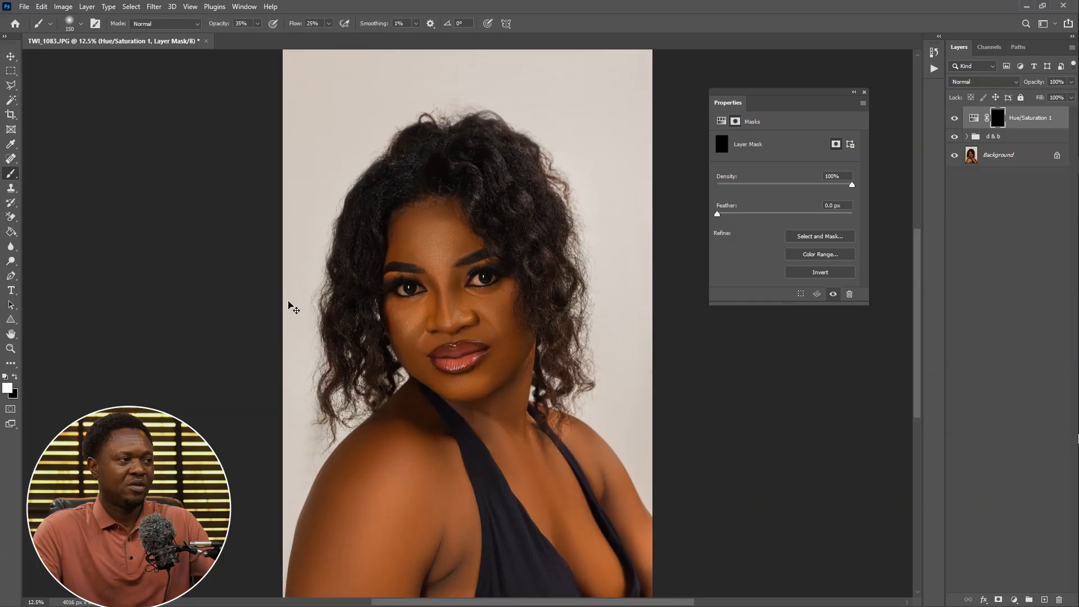
pyautogui.scroll(5, 512, 316)
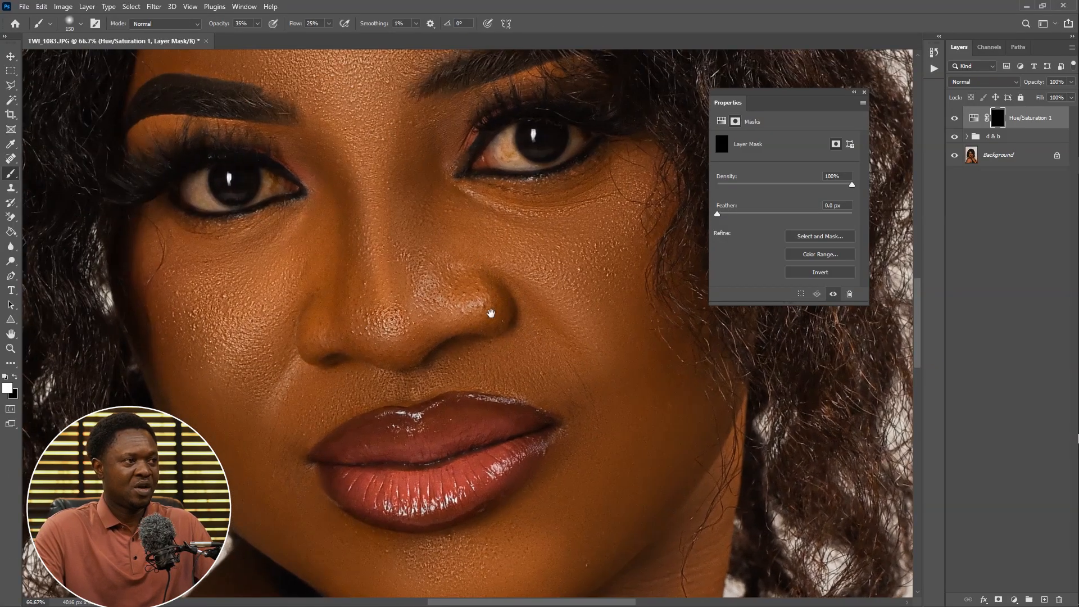
pyautogui.press('[')
pyautogui.press('[')
pyautogui.press('[')
pyautogui.press('[')
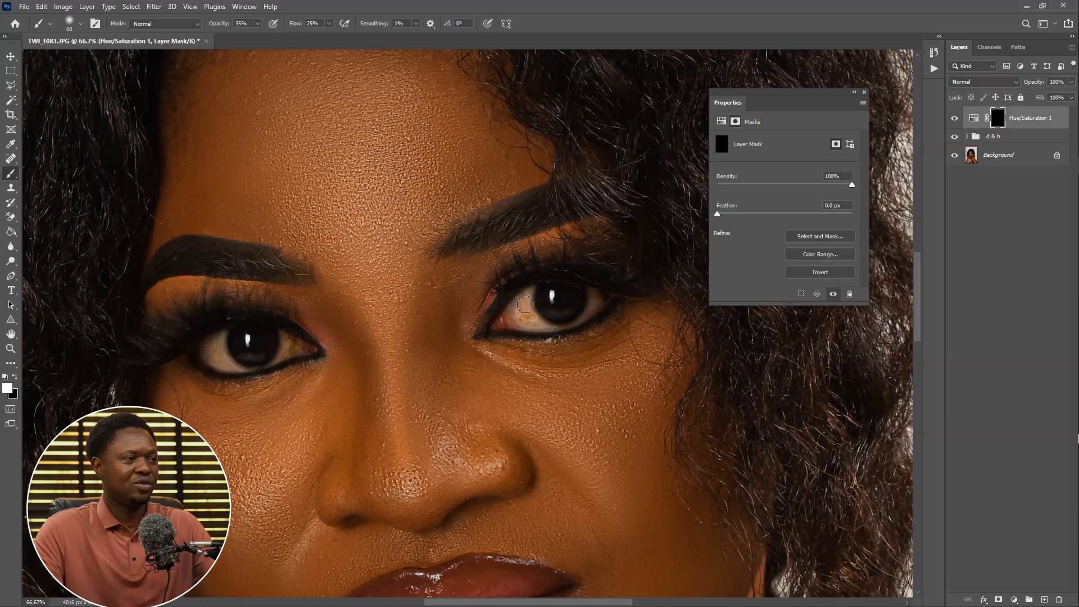
pyautogui.hotkey('ctrl', '+')
pyautogui.scroll(-1, 586, 311)
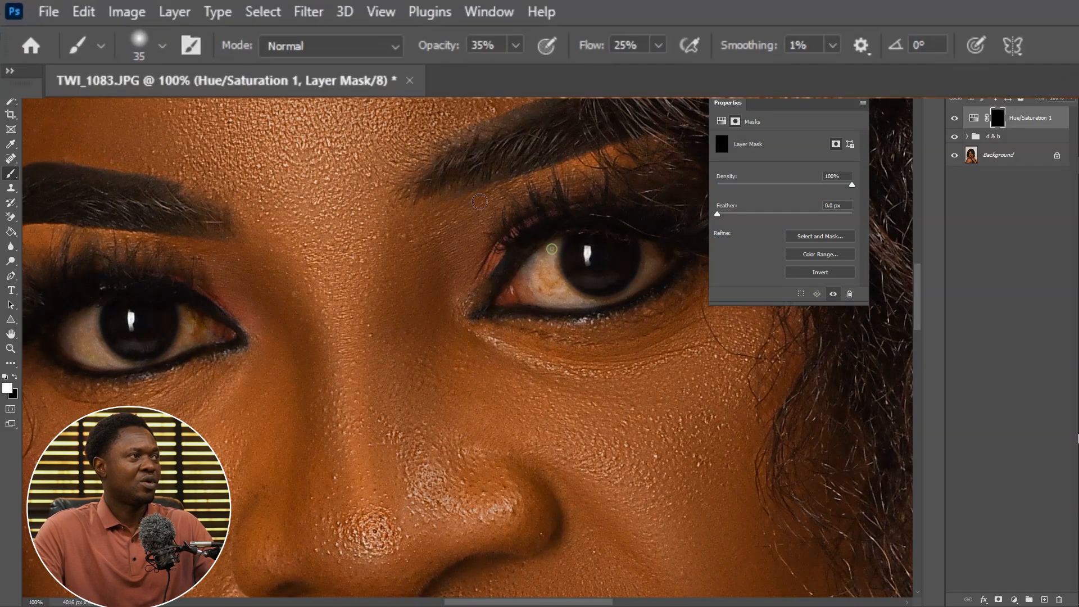
pyautogui.click(656, 45)
pyautogui.moveTo(673, 68); pyautogui.dragTo(726, 73)
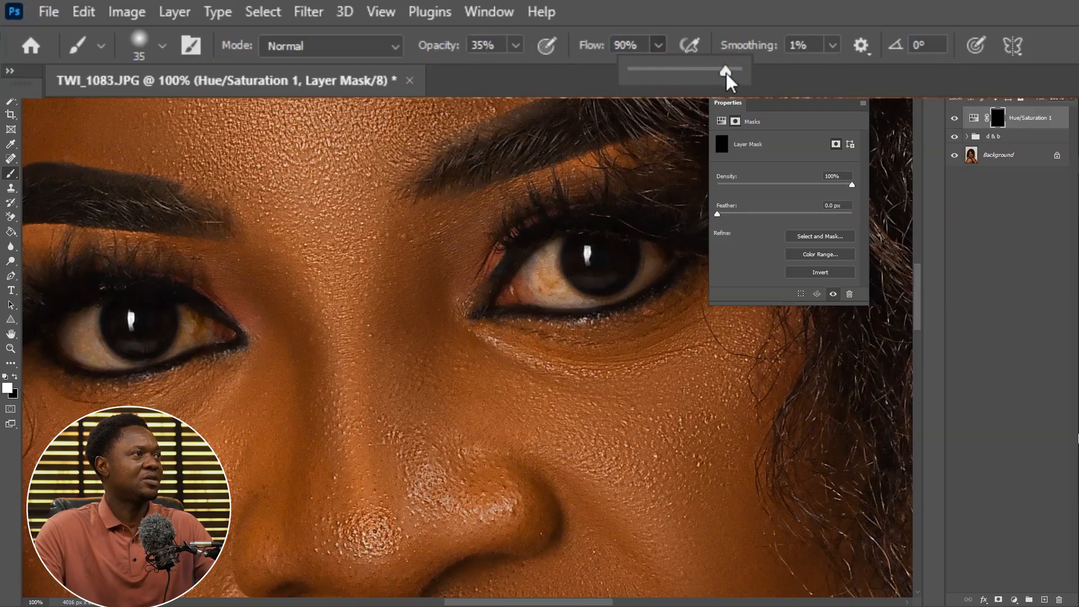
pyautogui.click(486, 44)
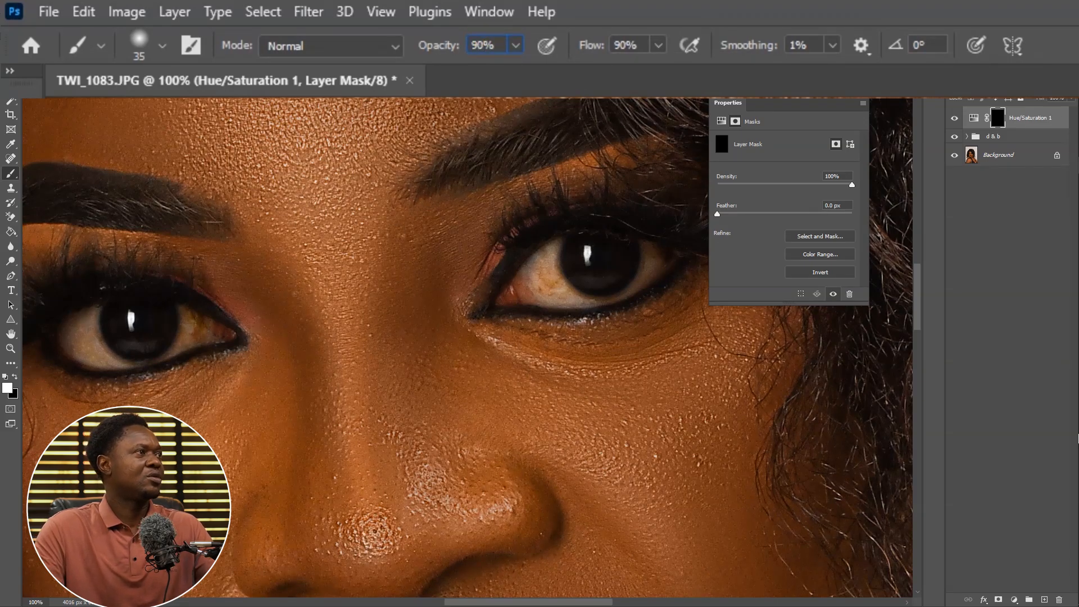
pyautogui.click(79, 25)
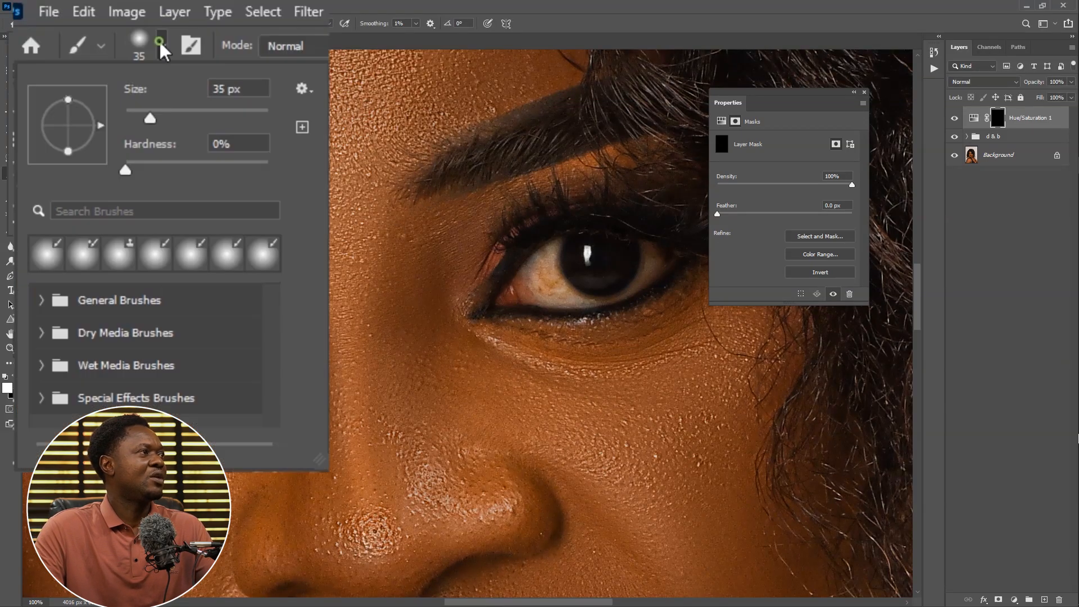
pyautogui.moveTo(129, 171); pyautogui.dragTo(196, 173)
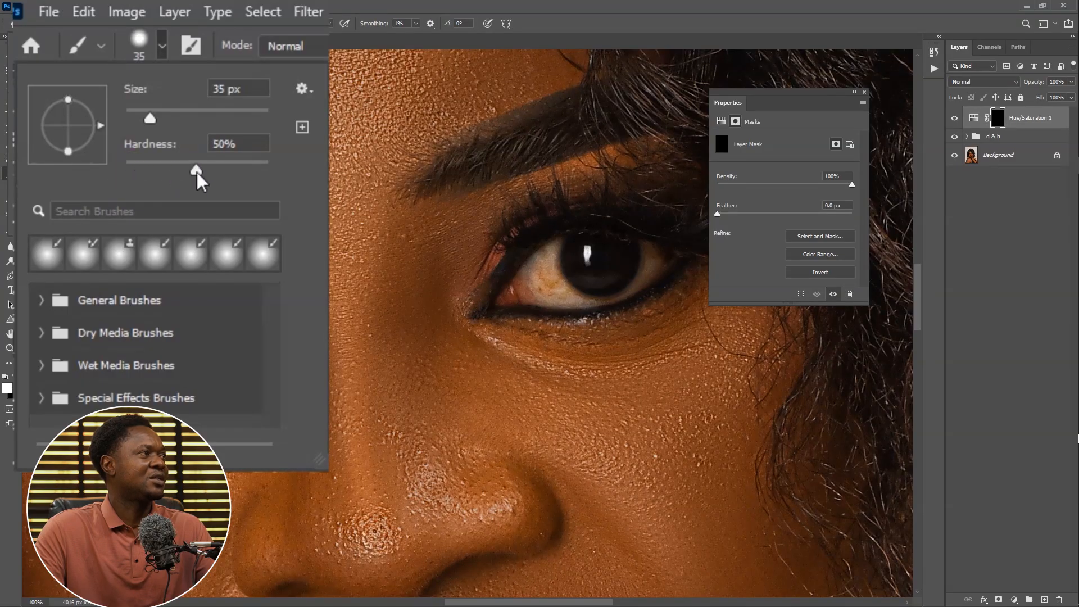
pyautogui.click(546, 256)
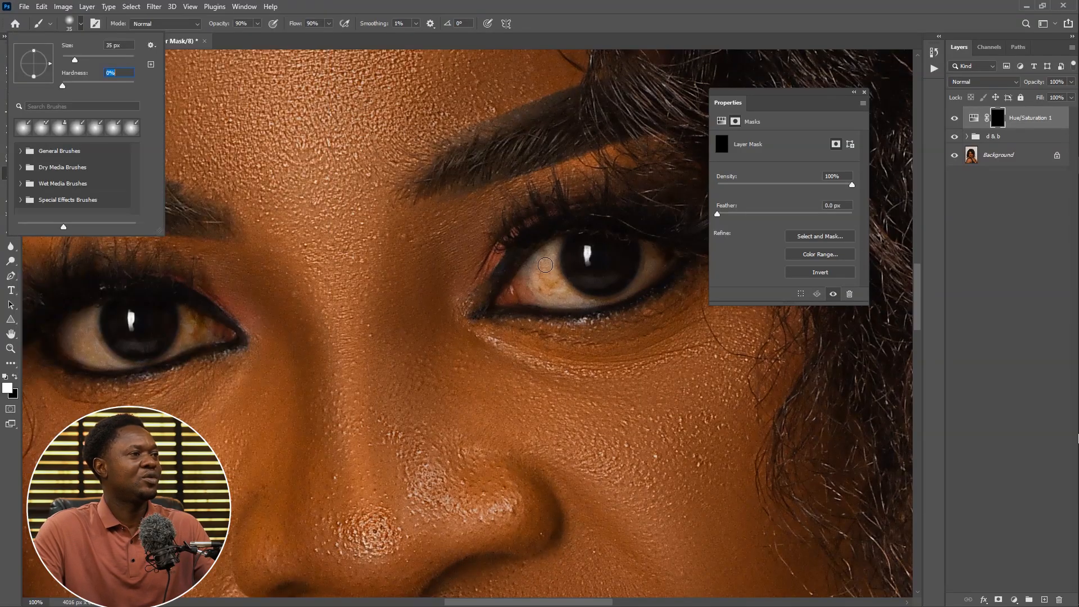
# Paint white on the Hue/Saturation mask over the white of the eye on the right, resizing the brush as needed
pyautogui.hotkey('ctrl', '+')
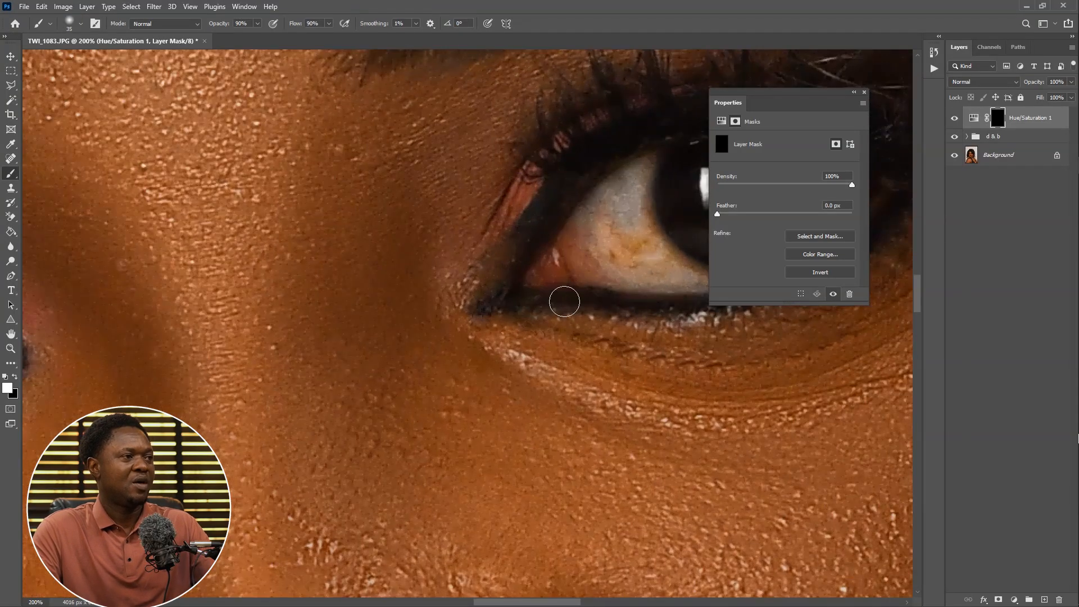
pyautogui.moveTo(559, 289); pyautogui.dragTo(475, 294)
pyautogui.press('[')
pyautogui.press('[')
pyautogui.press('[')
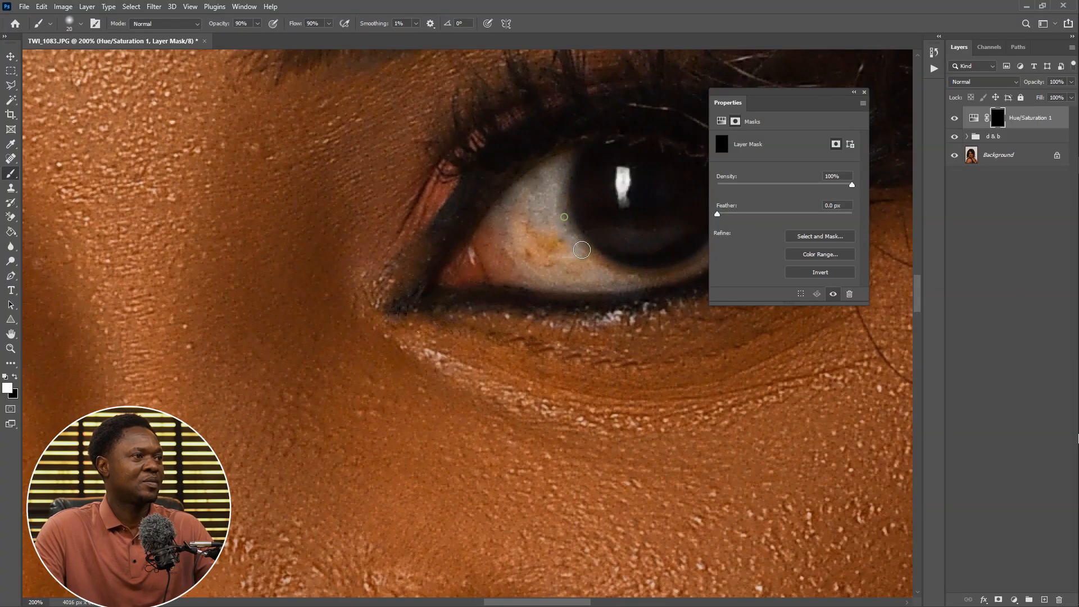
pyautogui.press(']')
pyautogui.press(']')
pyautogui.press(']')
pyautogui.moveTo(510, 207); pyautogui.dragTo(533, 272)
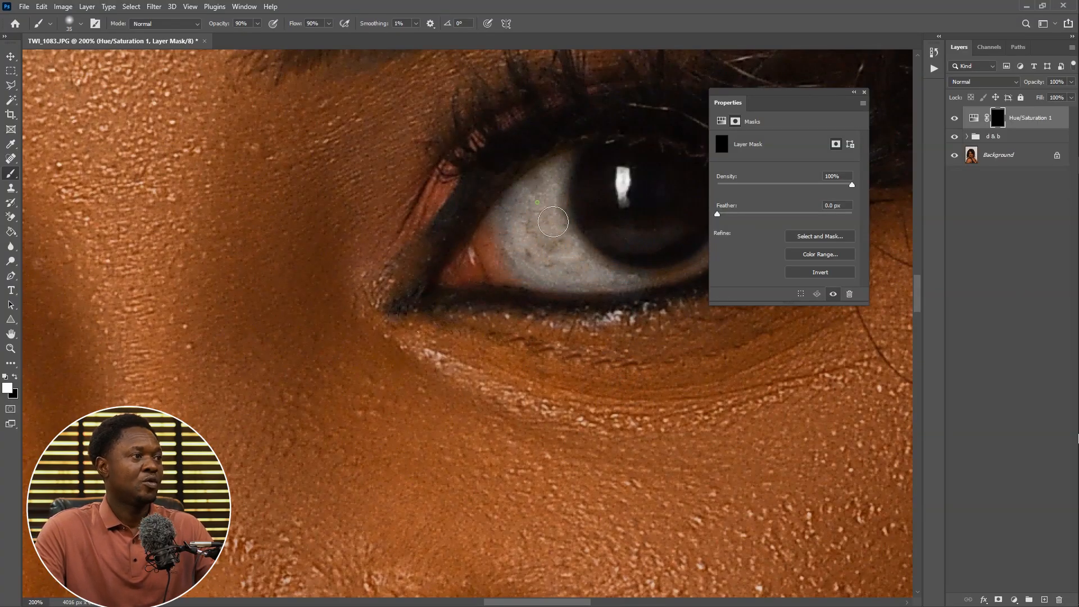
pyautogui.press('[')
pyautogui.hscroll(3, 584, 253)
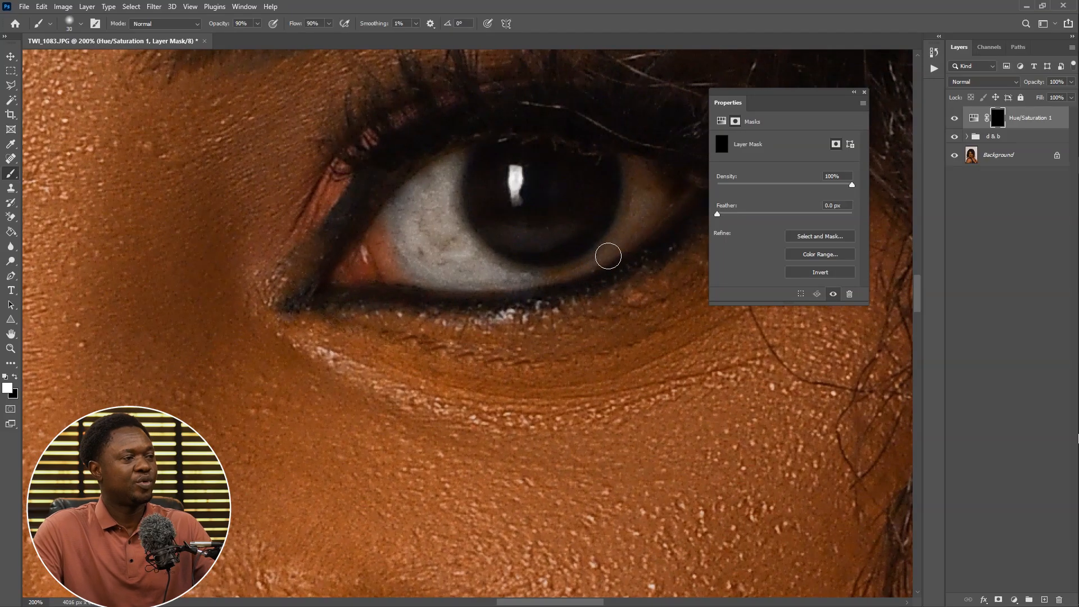
pyautogui.moveTo(608, 261)
pyautogui.mouseDown()
pyautogui.moveTo(541, 333)
pyautogui.moveTo(575, 277)
pyautogui.mouseUp()
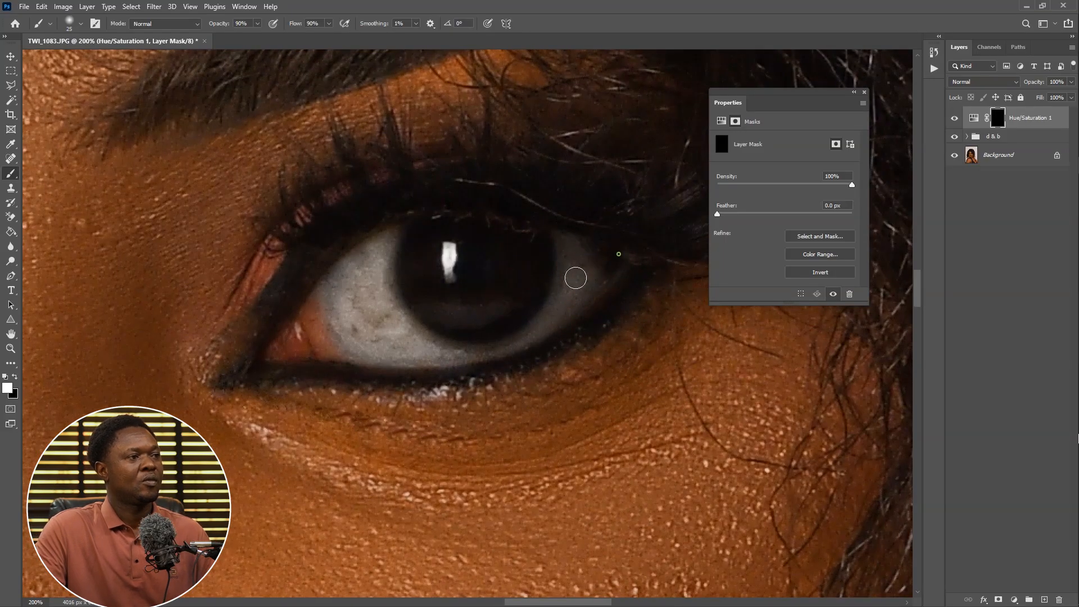
# Paint the mask over the white of the other eye to desaturate it too
pyautogui.moveTo(222, 363); pyautogui.dragTo(481, 346)
pyautogui.moveTo(152, 354); pyautogui.dragTo(727, 319)
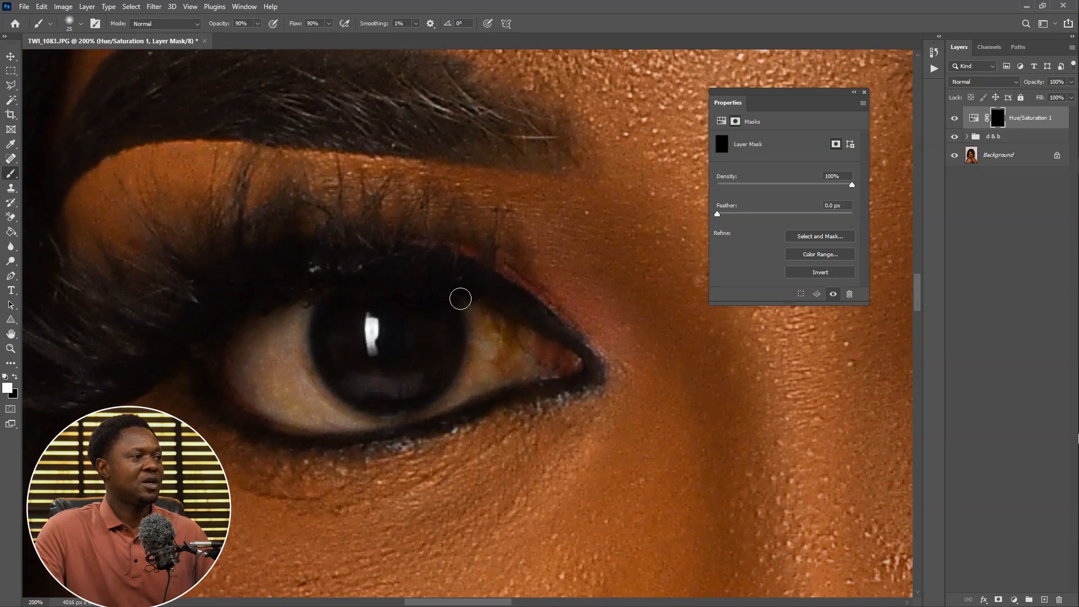
pyautogui.moveTo(460, 298)
pyautogui.mouseDown()
pyautogui.moveTo(491, 370)
pyautogui.moveTo(478, 328)
pyautogui.moveTo(466, 364)
pyautogui.moveTo(493, 342)
pyautogui.mouseUp()
pyautogui.moveTo(360, 348); pyautogui.dragTo(523, 336)
pyautogui.moveTo(485, 387); pyautogui.dragTo(411, 339)
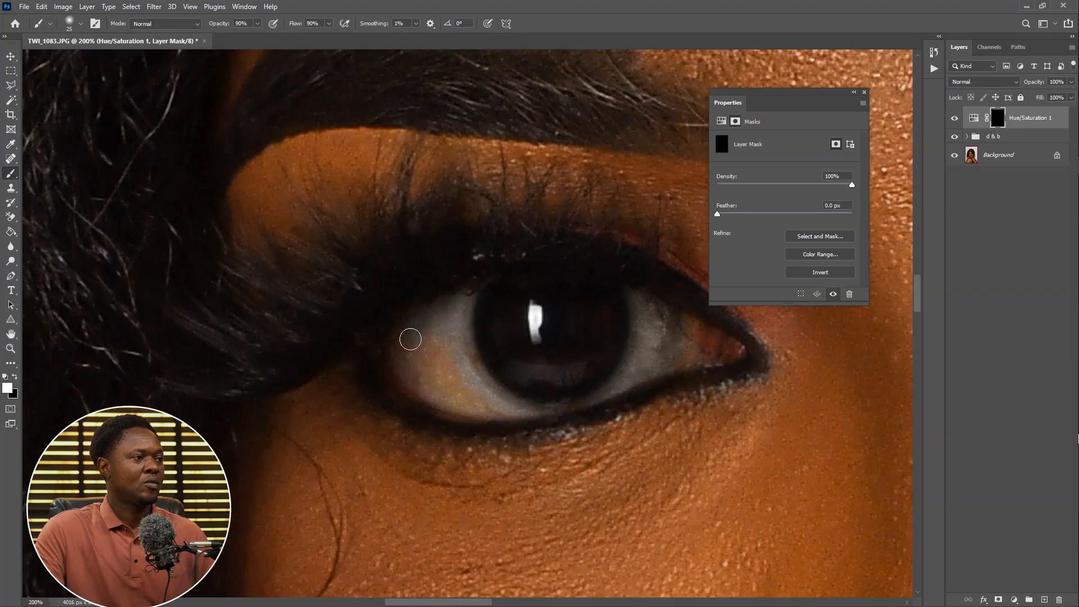
# Zoom out to review the desaturated eye whites across the whole portrait
pyautogui.hotkey('ctrl', '-')
pyautogui.hotkey('ctrl', '-')
pyautogui.hotkey('ctrl', '-')
pyautogui.moveTo(600, 496); pyautogui.dragTo(475, 390)
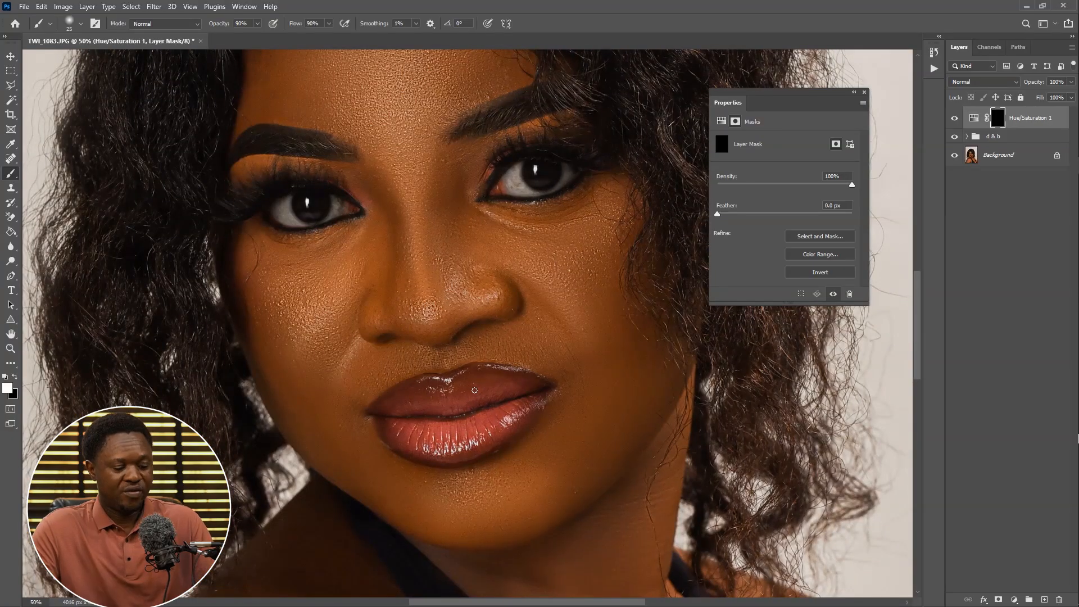
pyautogui.hotkey('ctrl', '-')
pyautogui.hotkey('ctrl', '+')
pyautogui.hotkey('ctrl', '+')
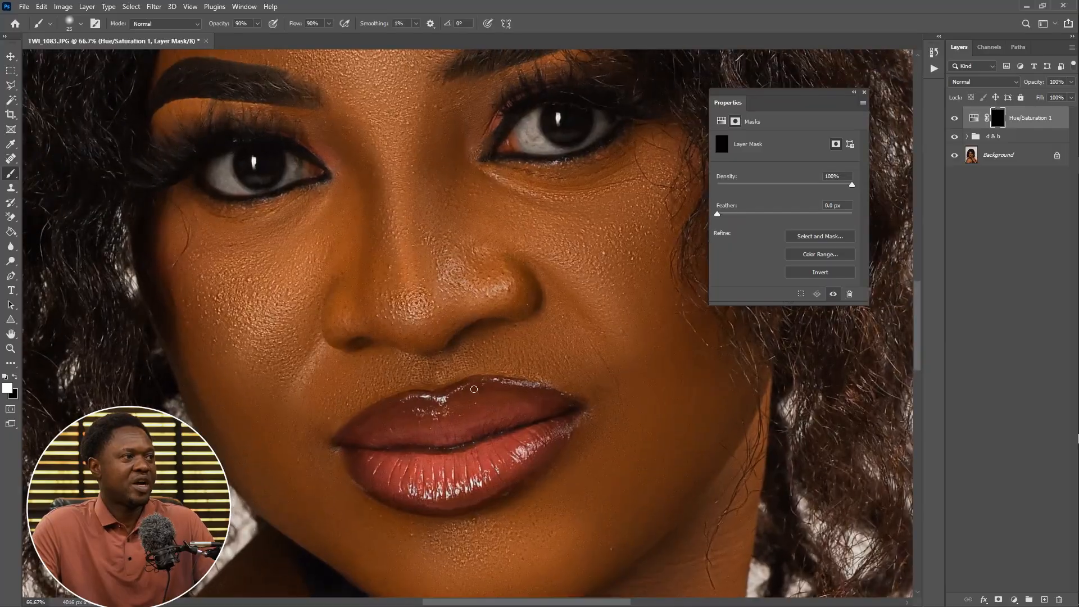
pyautogui.hotkey('ctrl', '-')
pyautogui.hotkey('ctrl', '-')
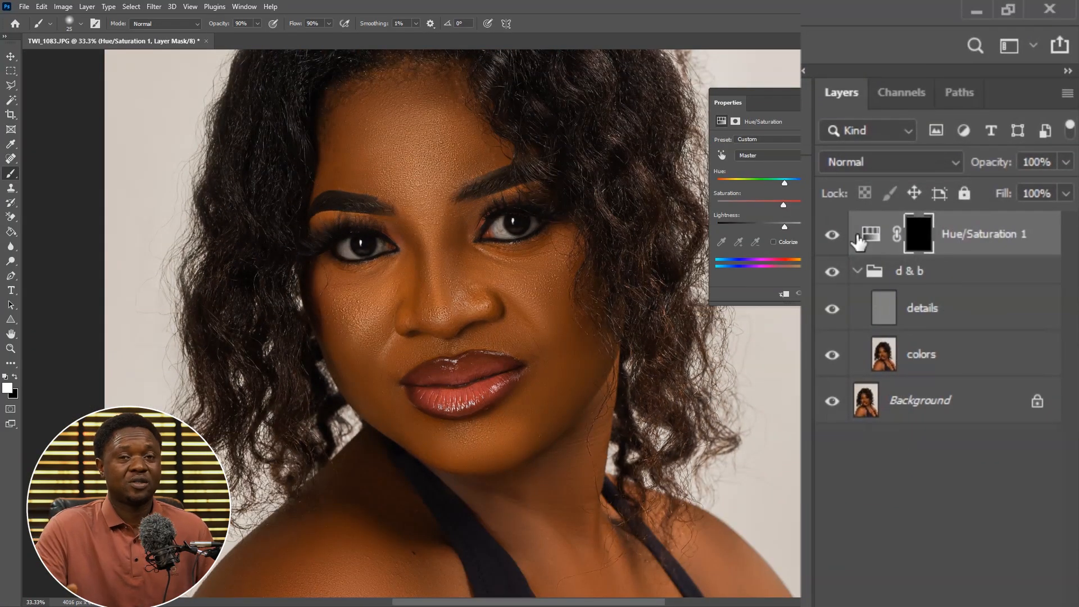
pyautogui.hotkey('ctrl', '-')
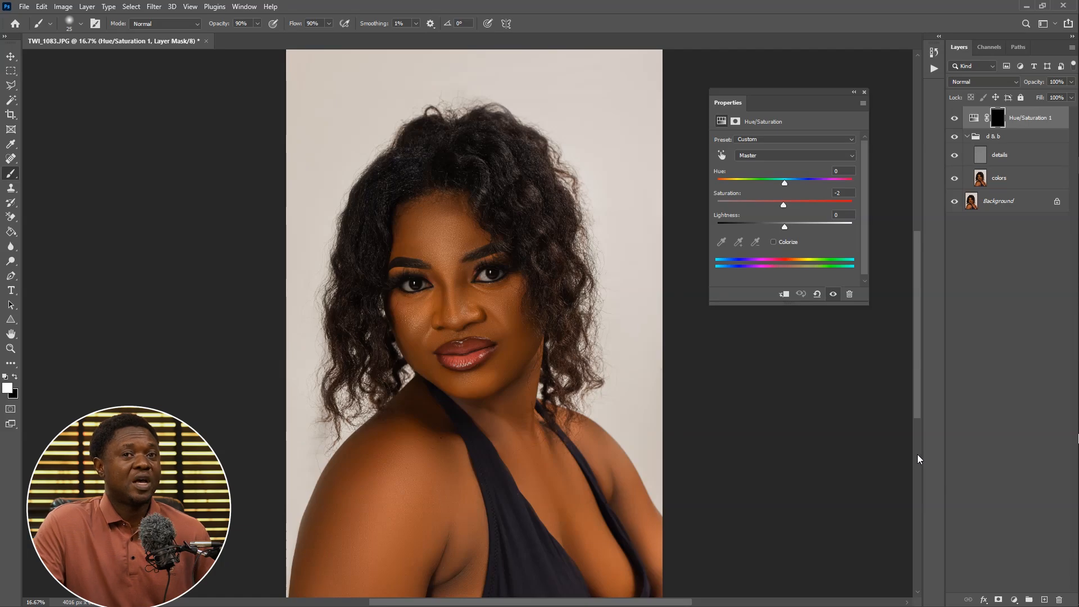
# Add a Curves adjustment layer, pull its midtone point down to darken, and invert its mask to black
pyautogui.click(1013, 599)
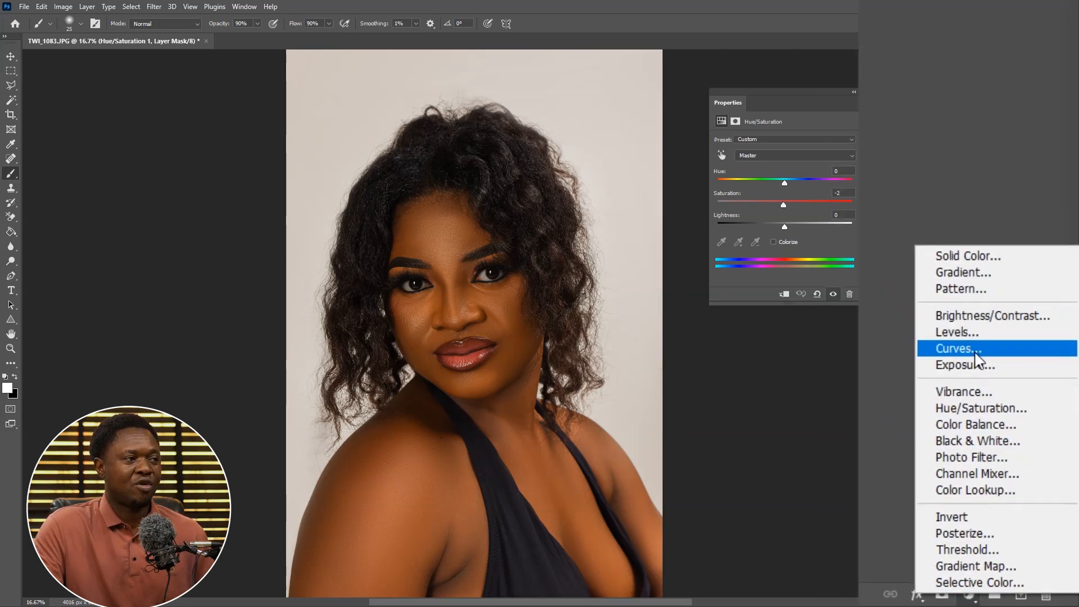
pyautogui.click(976, 359)
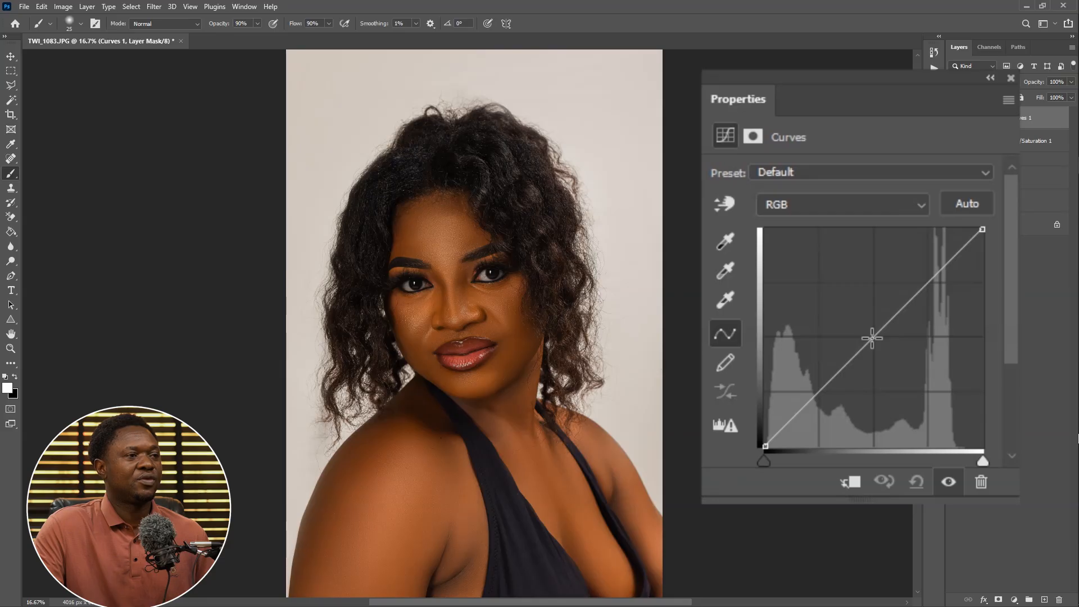
pyautogui.moveTo(872, 337); pyautogui.dragTo(891, 353)
pyautogui.hotkey('ctrl', 'i')
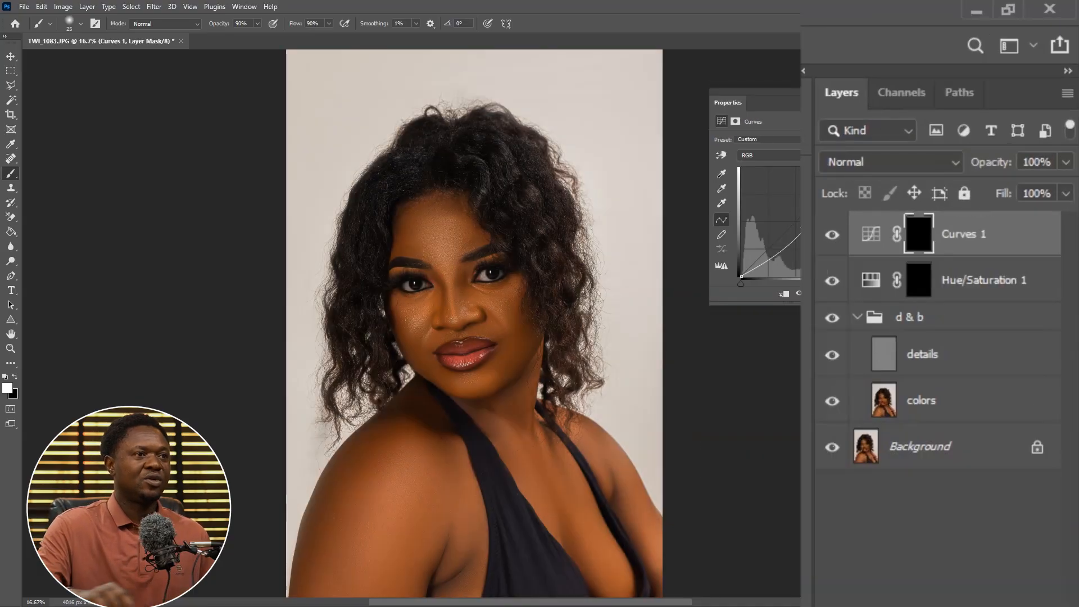
# Add a second Curves adjustment layer, push its midtone point up to brighten, and invert its mask to black
pyautogui.click(1014, 599)
pyautogui.click(963, 454)
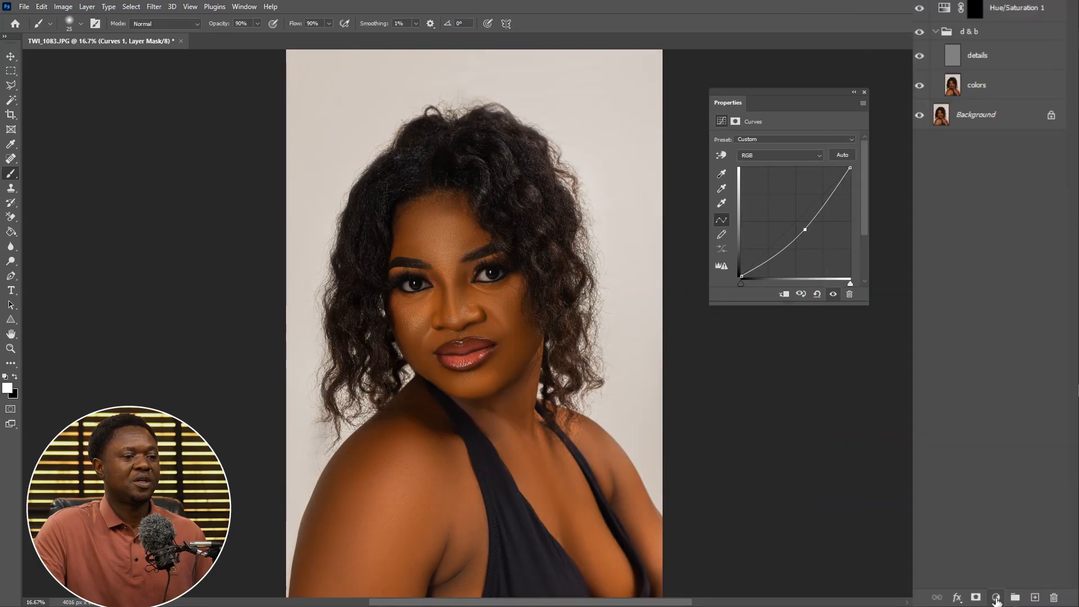
pyautogui.click(1014, 599)
pyautogui.click(944, 307)
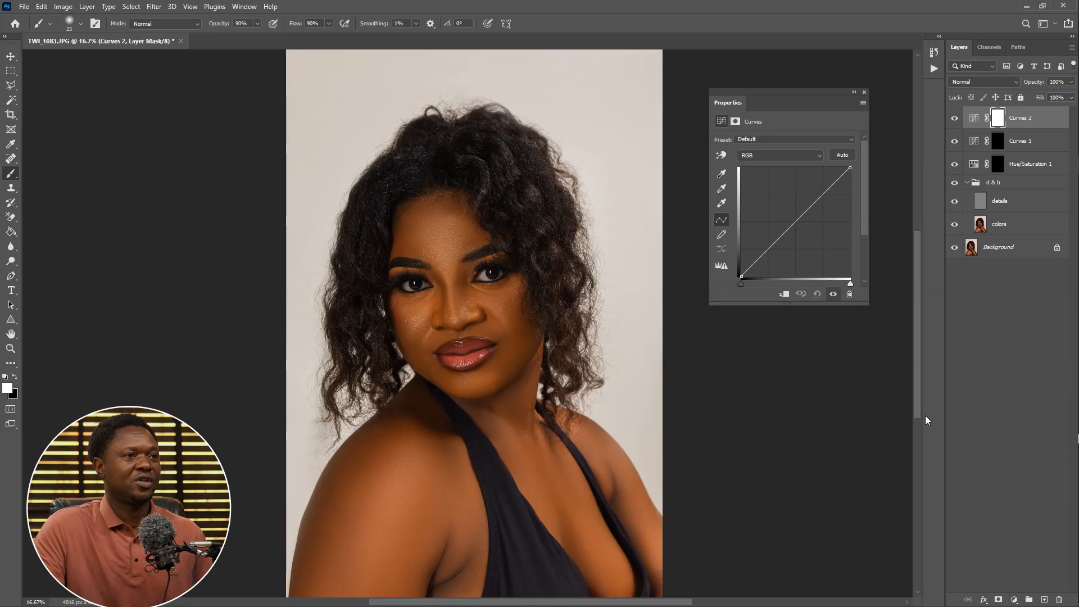
pyautogui.click(794, 221)
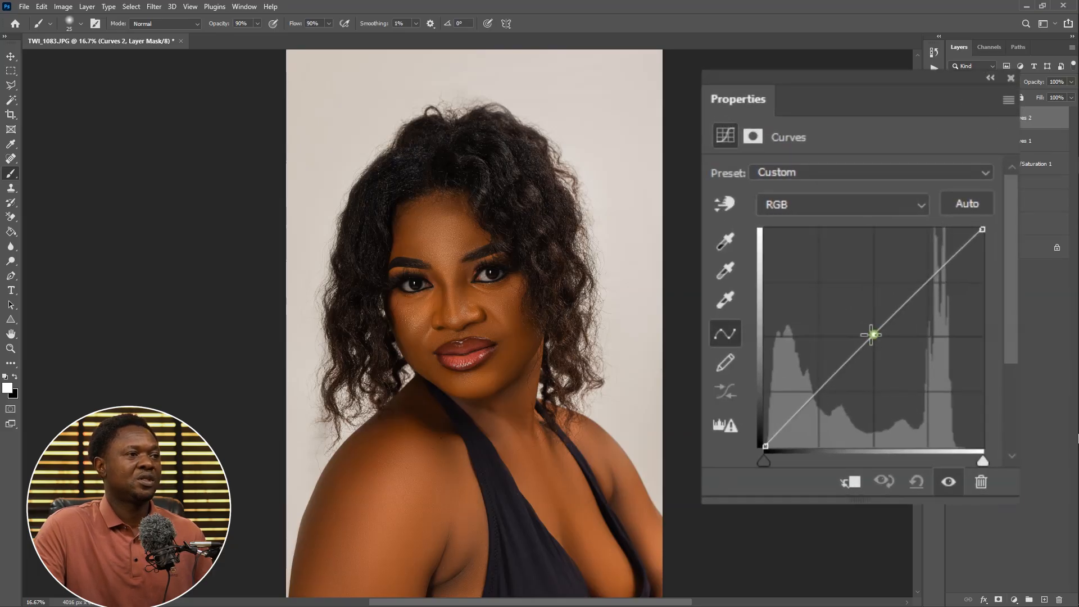
pyautogui.moveTo(872, 334); pyautogui.dragTo(847, 315)
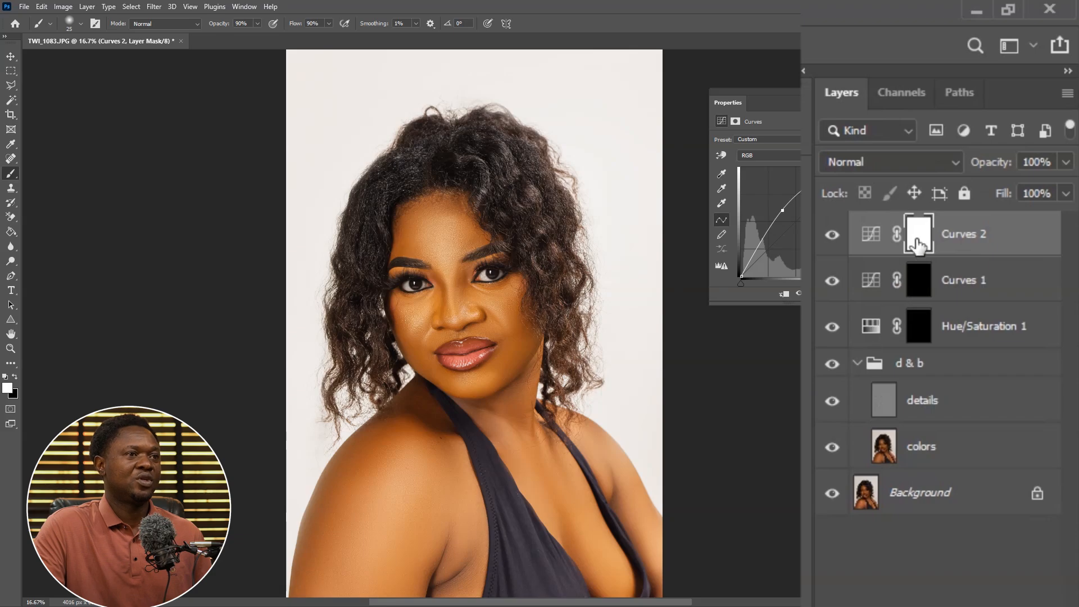
pyautogui.click(917, 245)
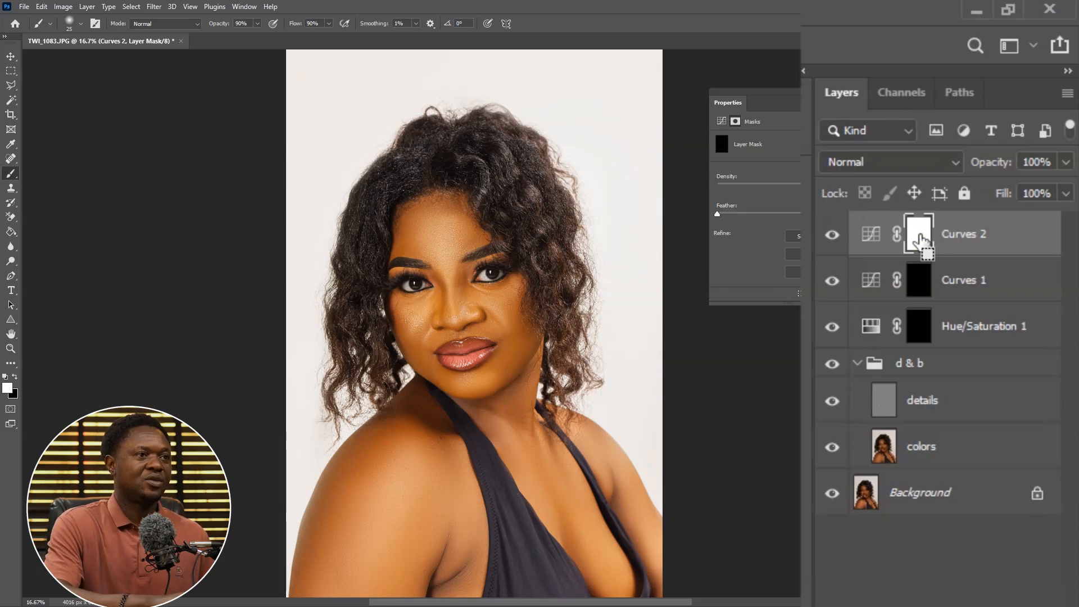
pyautogui.hotkey('ctrl', 'i')
# Rename the brightening Curves layer as dodge and the darkening Curves layer as burn
pyautogui.doubleClick(1002, 233)
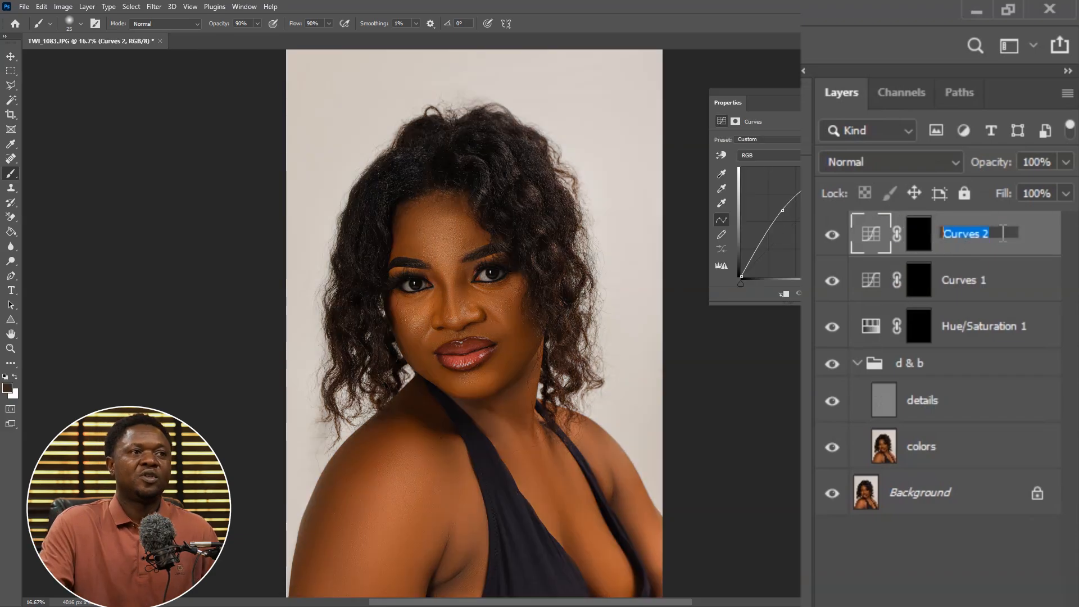
pyautogui.write('d')
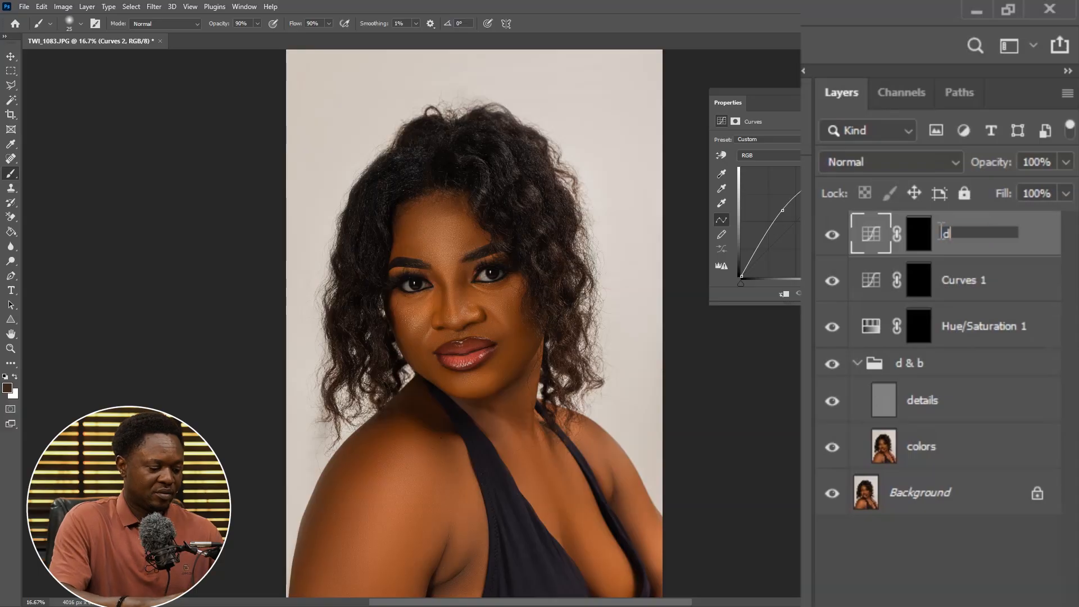
pyautogui.write('odge')
pyautogui.press('Return')
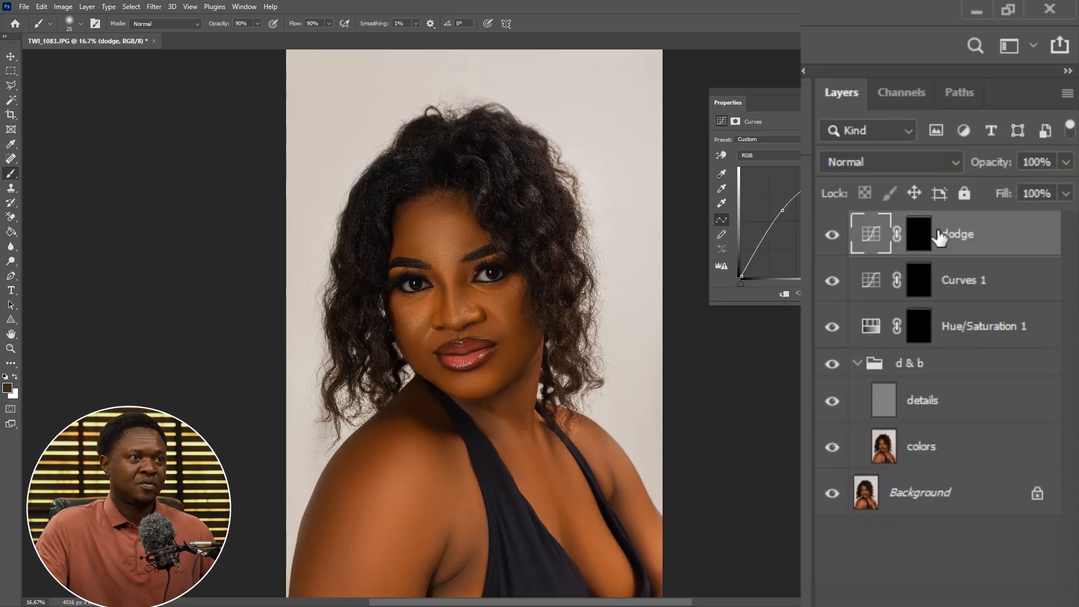
pyautogui.press('x')
pyautogui.doubleClick(954, 281)
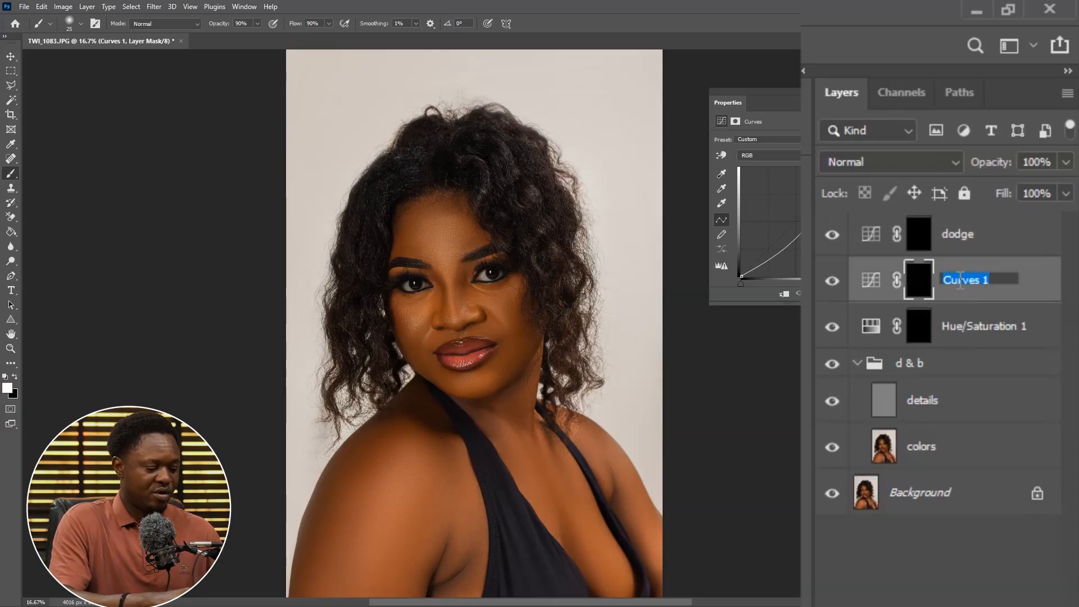
pyautogui.write('burn')
pyautogui.press('Return')
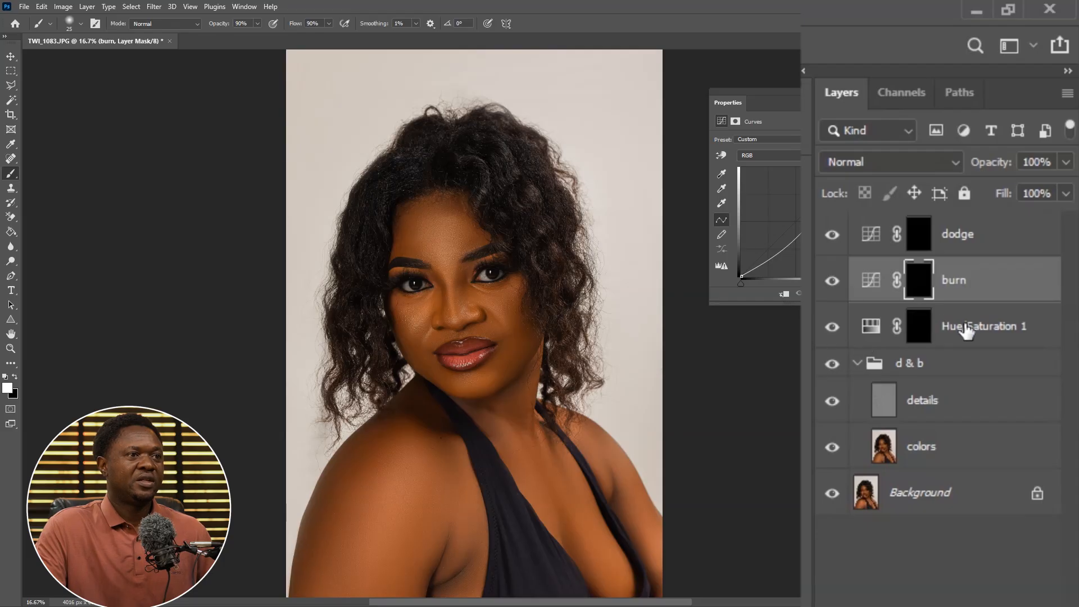
# Rename the Hue/Saturation layer as whiten eyes
pyautogui.doubleClick(979, 328)
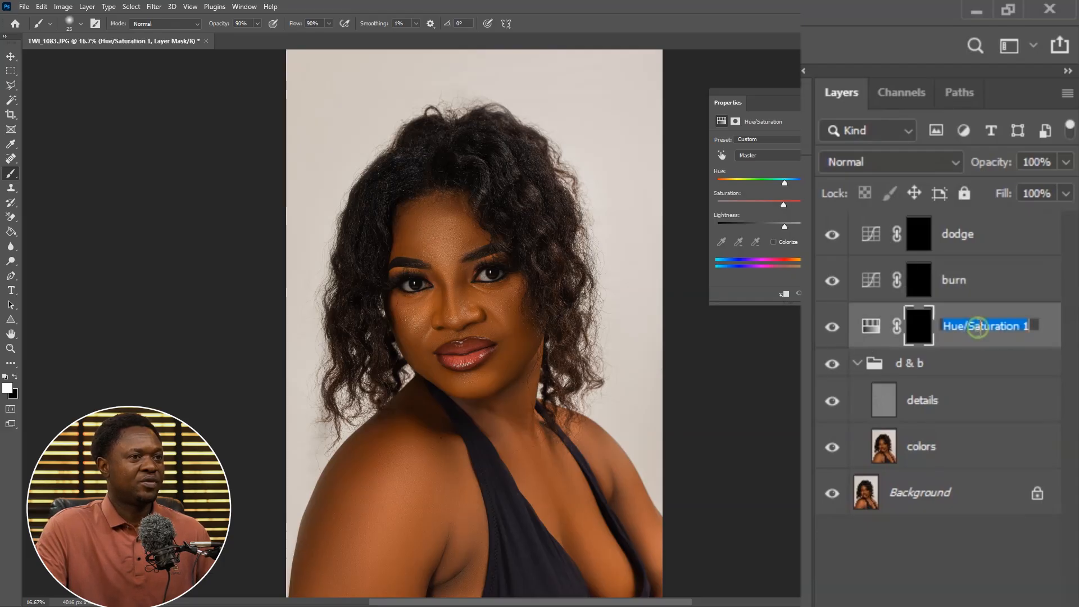
pyautogui.write('white')
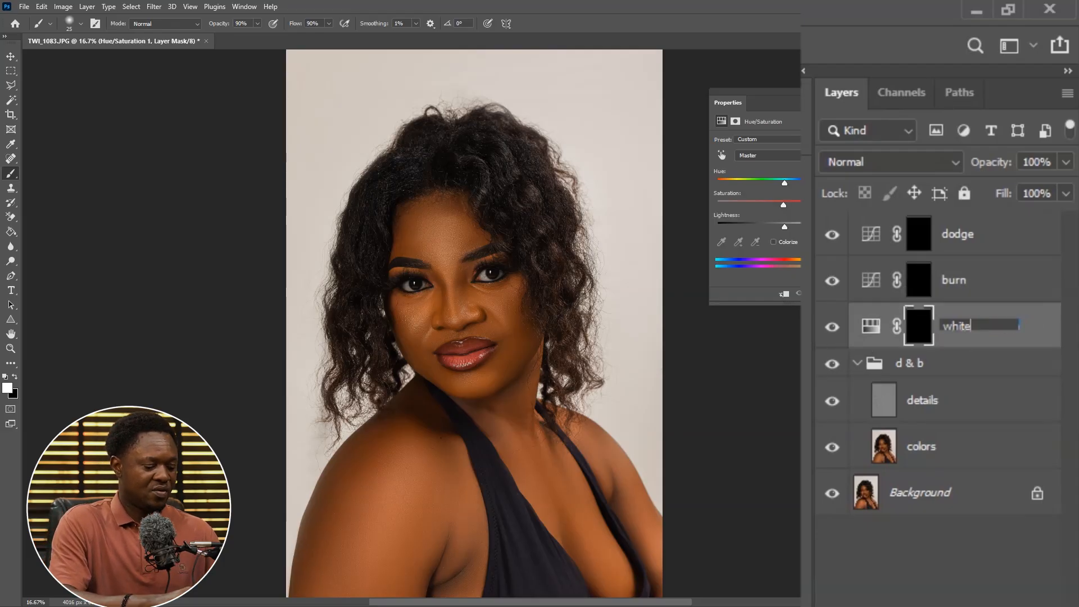
pyautogui.write('n eye')
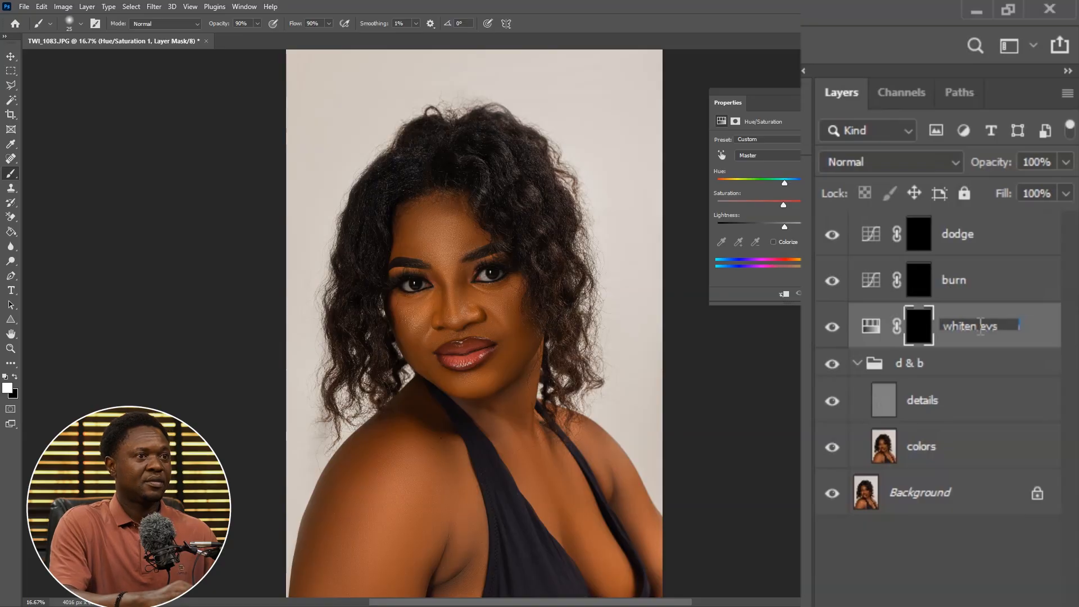
pyautogui.write('s')
# Group the dodge and burn layers together and name the group d & b
pyautogui.click(983, 233)
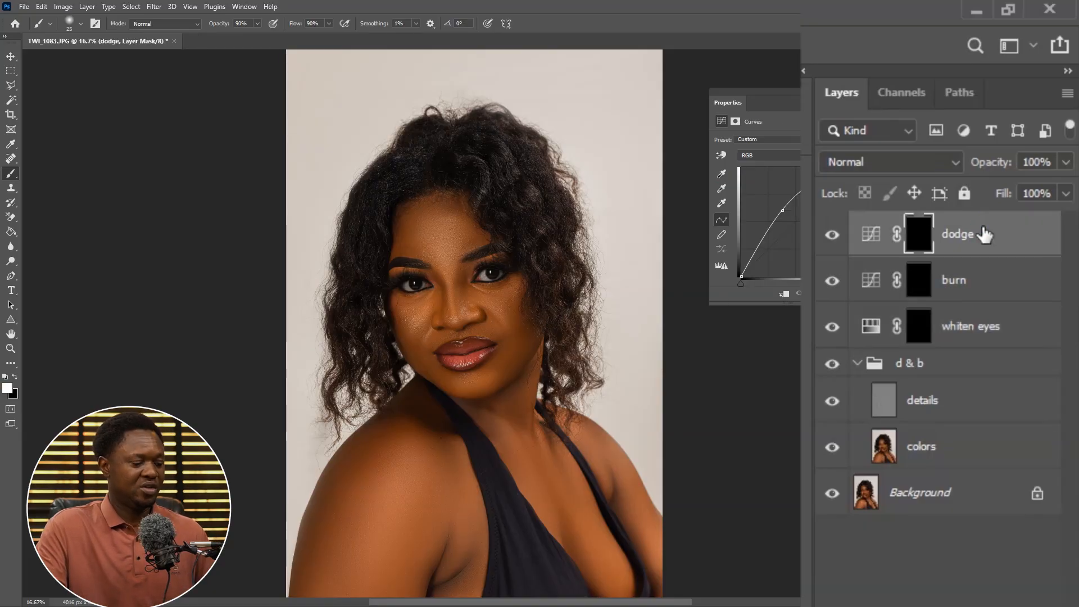
pyautogui.keyDown('shift'); pyautogui.click(983, 284); pyautogui.keyUp('shift')
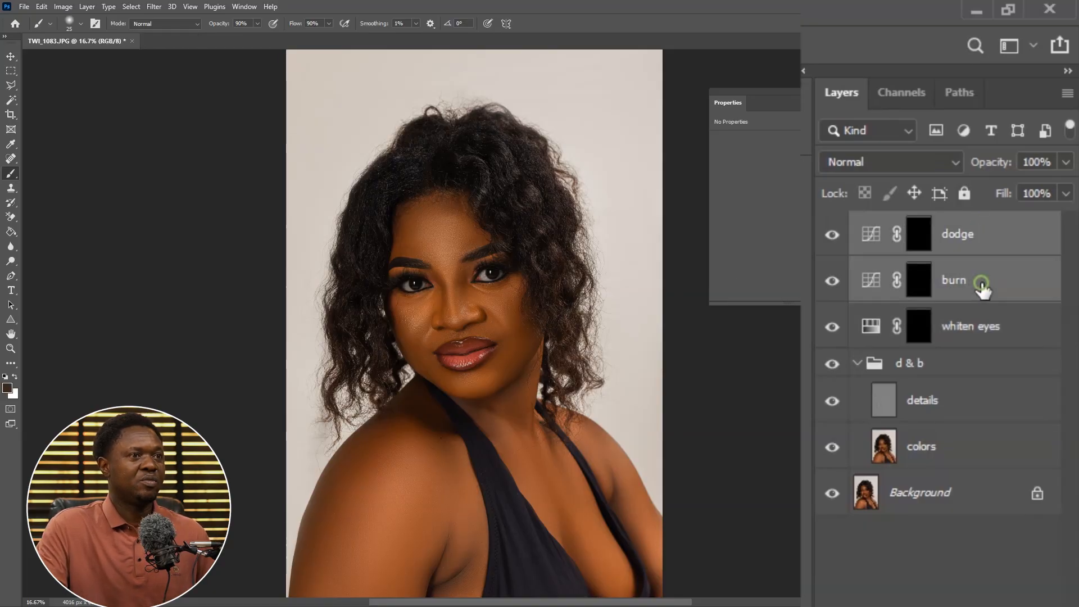
pyautogui.hotkey('ctrl', 'g')
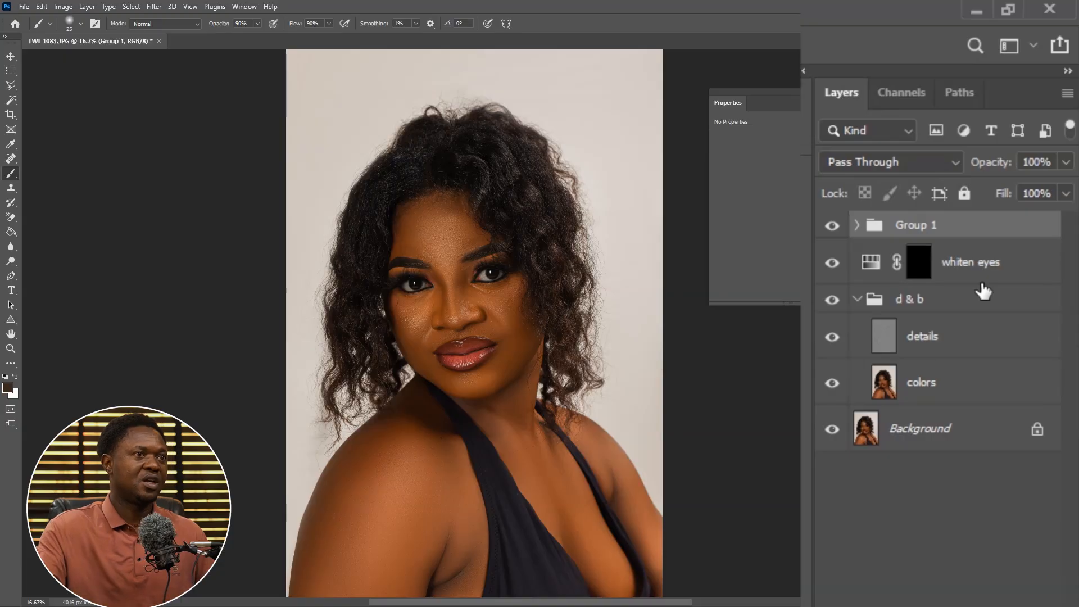
pyautogui.doubleClick(921, 227)
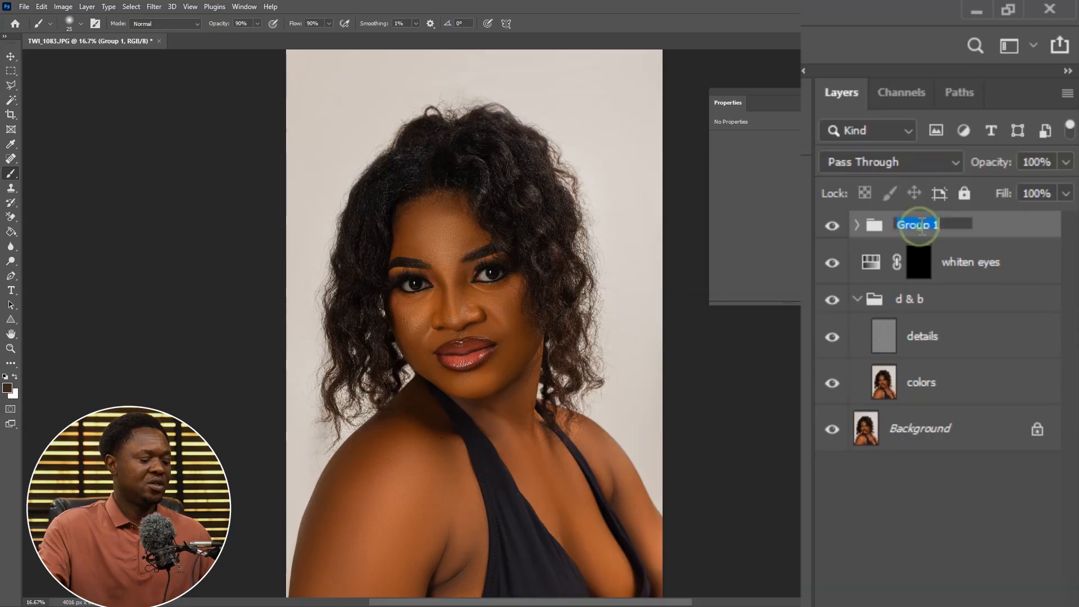
pyautogui.write('d')
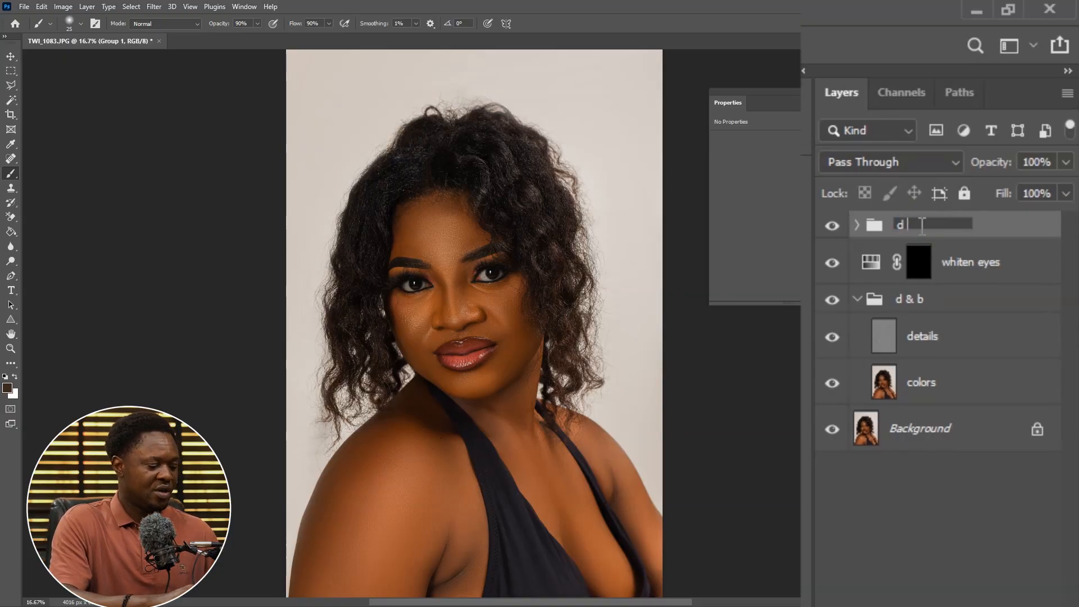
pyautogui.write(' & b')
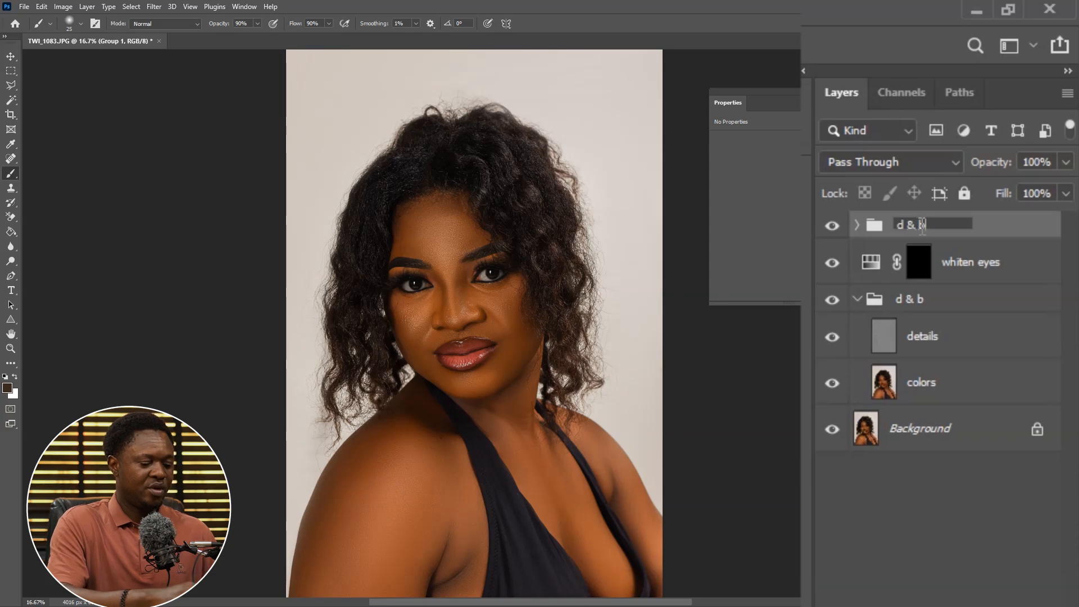
pyautogui.press('Return')
# Expand the new group, select the dodge layer's mask, and swap the foreground and background colors to paint white
pyautogui.click(857, 226)
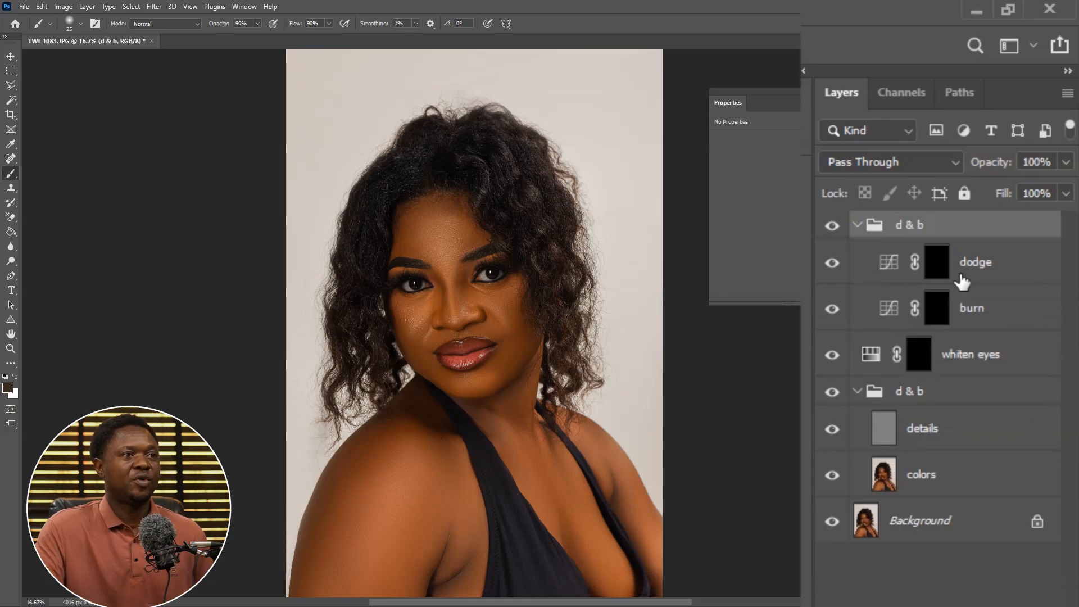
pyautogui.click(937, 263)
pyautogui.press('x')
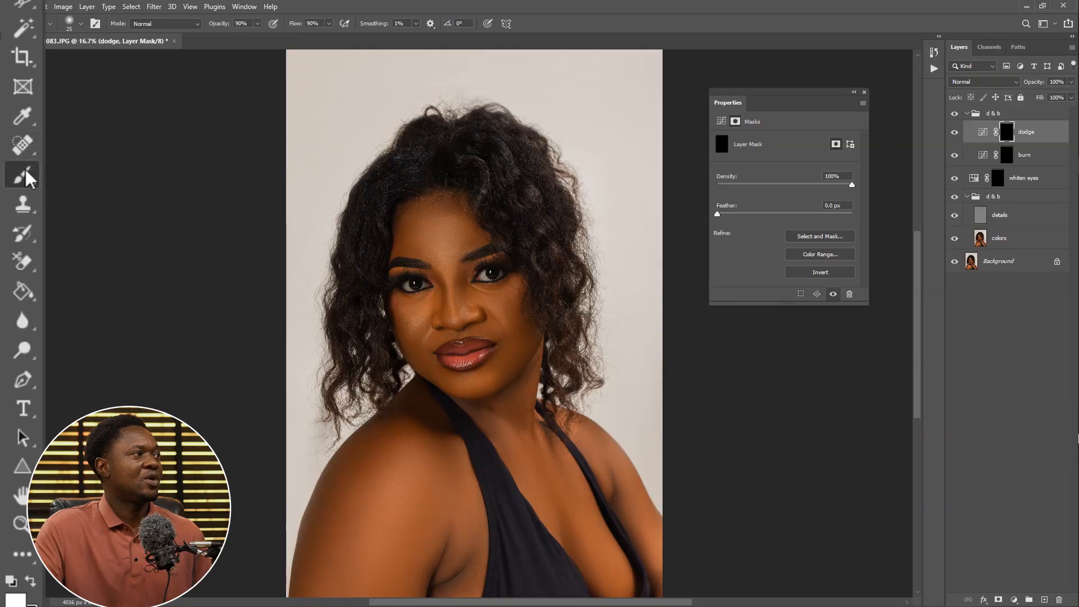
# Select the Brush tool and set its opacity and flow to 100%
pyautogui.rightClick(12, 175)
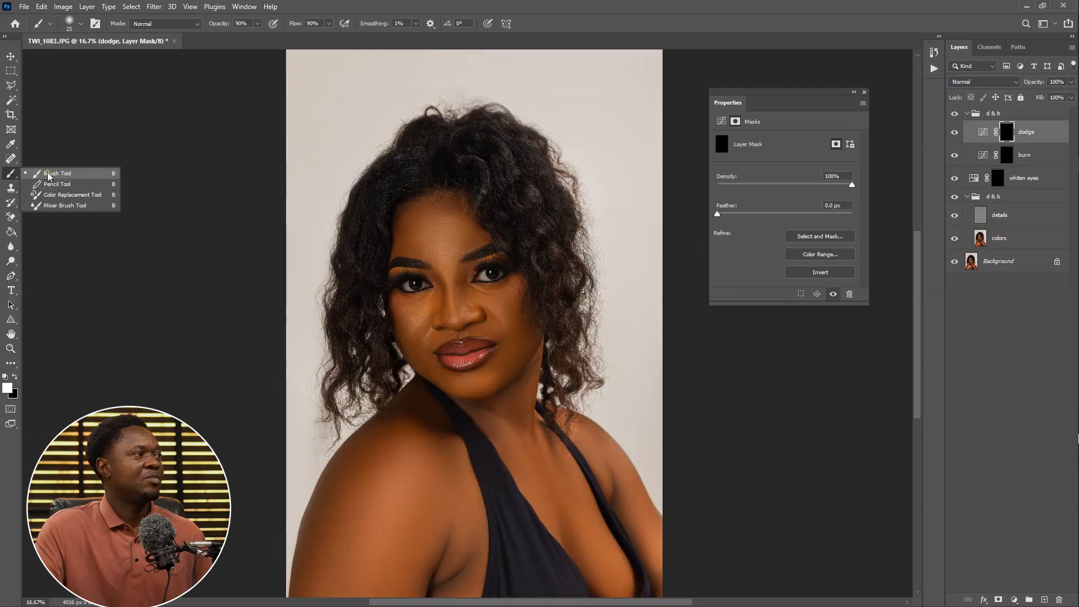
pyautogui.click(95, 174)
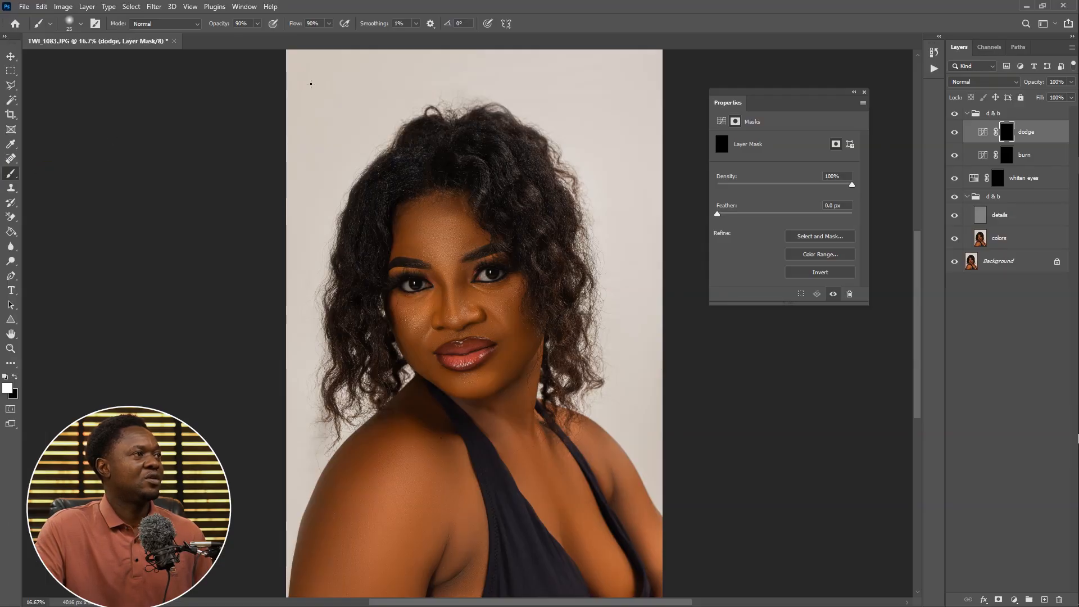
pyautogui.click(256, 23)
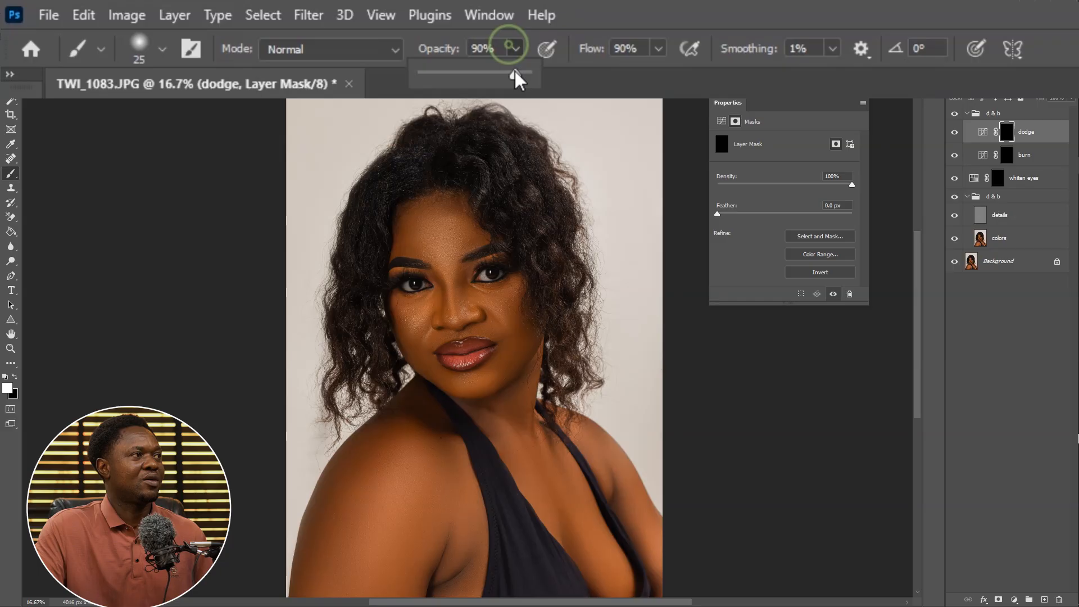
pyautogui.moveTo(514, 71); pyautogui.dragTo(532, 72)
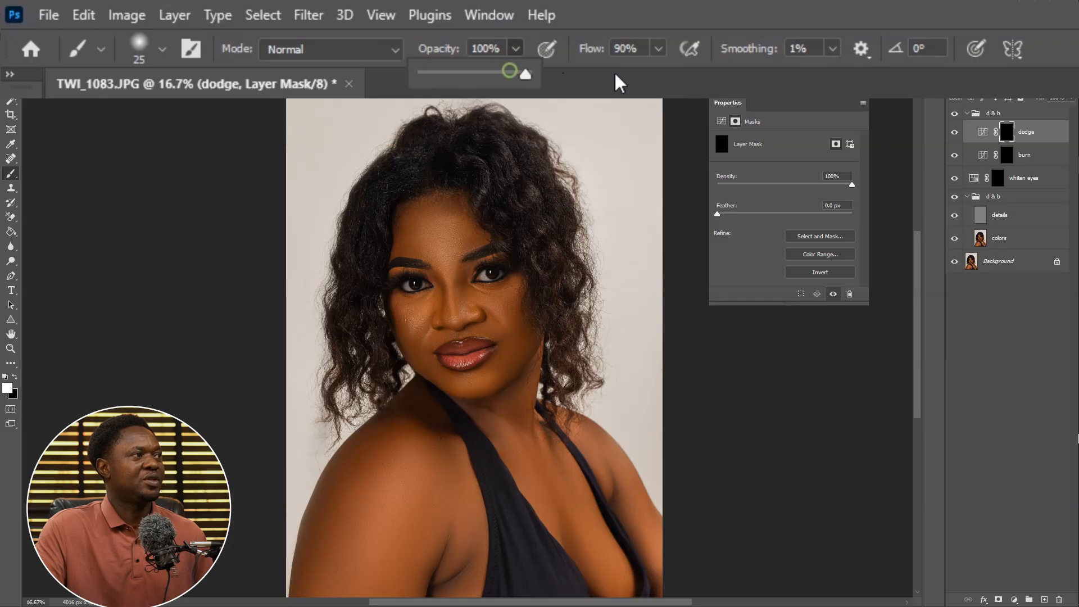
pyautogui.click(658, 48)
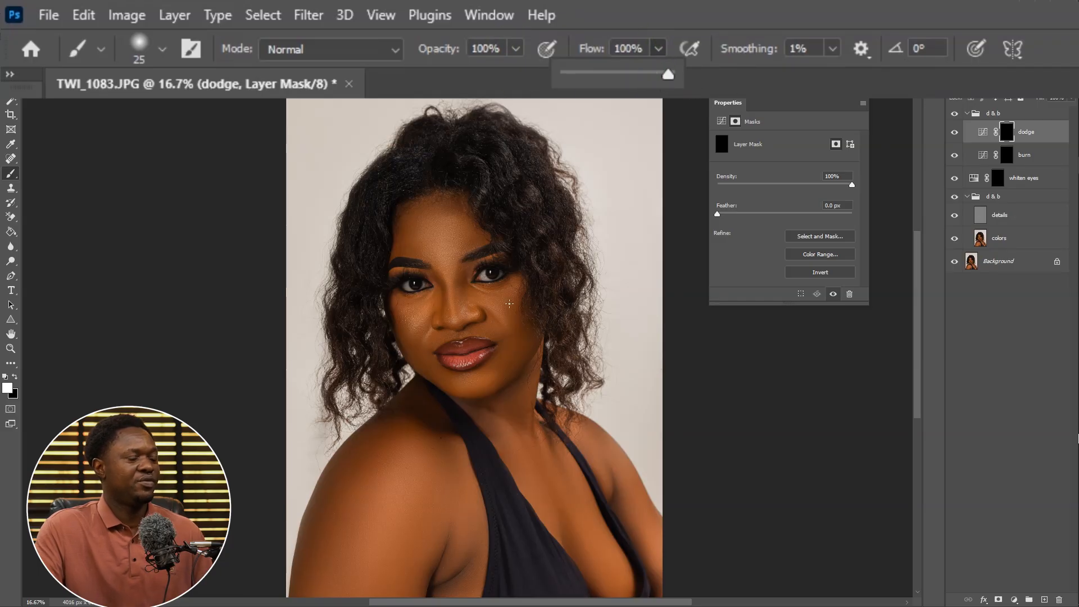
# Paint white on the dodge mask in horizontal strokes across the forehead and down to between the brows
pyautogui.hotkey('ctrl', '+')
pyautogui.hotkey('ctrl', '+')
pyautogui.hotkey('ctrl', '+')
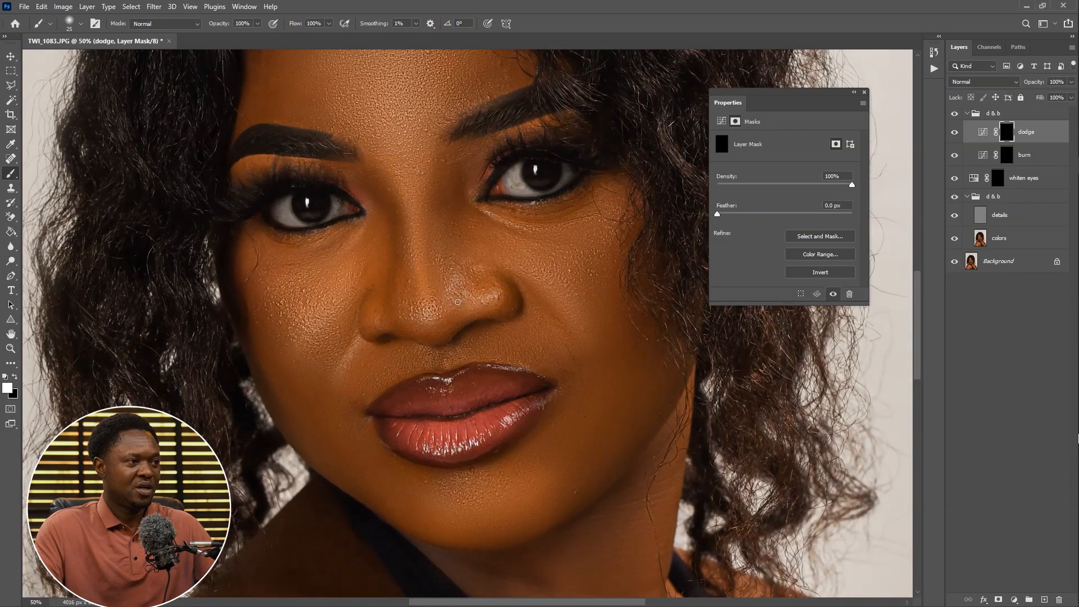
pyautogui.moveTo(458, 291); pyautogui.dragTo(463, 513)
pyautogui.press(']')
pyautogui.press(']')
pyautogui.press(']')
pyautogui.press(']')
pyautogui.press(']')
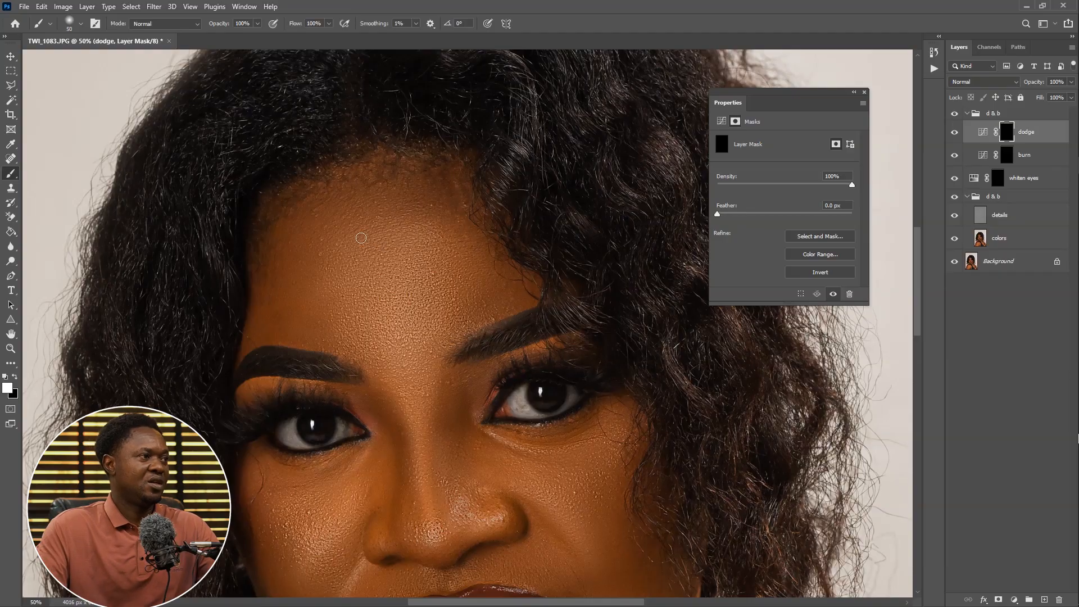
pyautogui.press('[')
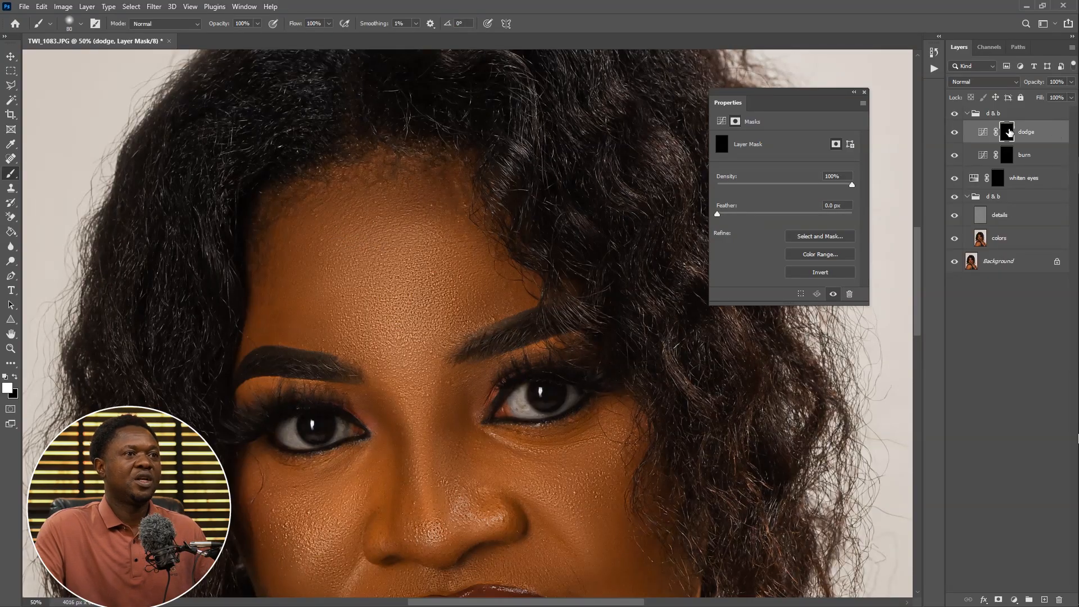
pyautogui.moveTo(359, 238); pyautogui.dragTo(409, 232)
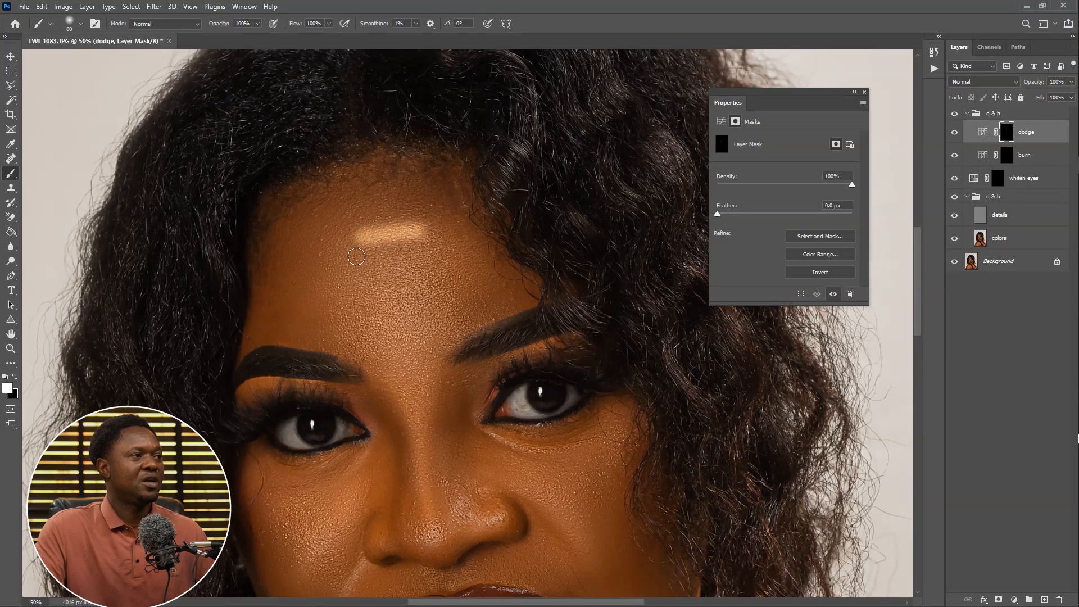
pyautogui.moveTo(348, 259); pyautogui.dragTo(434, 254)
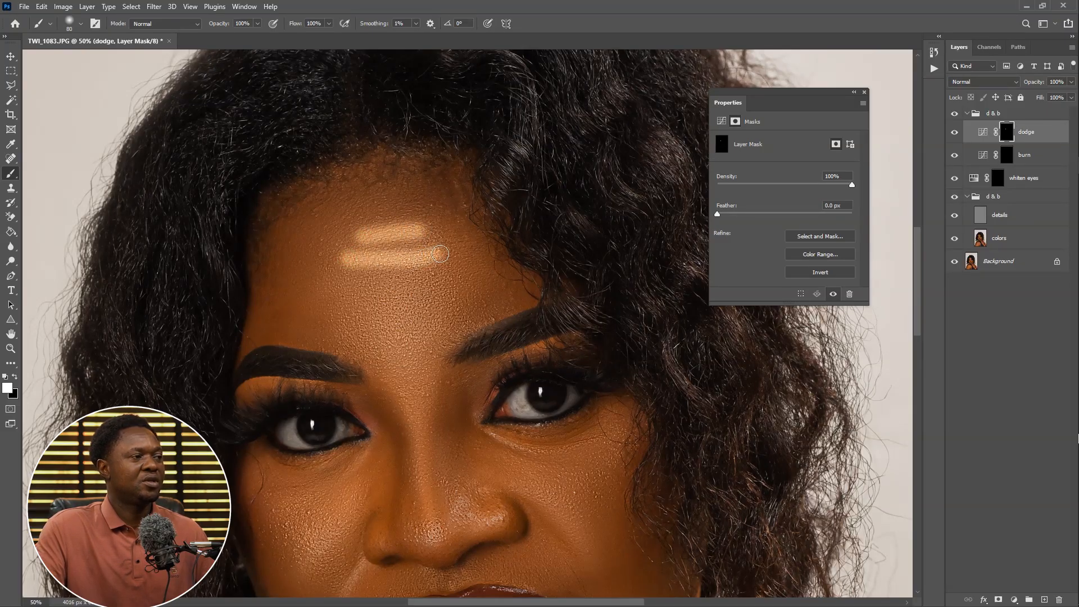
pyautogui.moveTo(354, 280); pyautogui.dragTo(427, 278)
pyautogui.moveTo(366, 303)
pyautogui.mouseDown()
pyautogui.moveTo(431, 300)
pyautogui.moveTo(387, 319)
pyautogui.moveTo(412, 324)
pyautogui.moveTo(410, 339)
pyautogui.mouseUp()
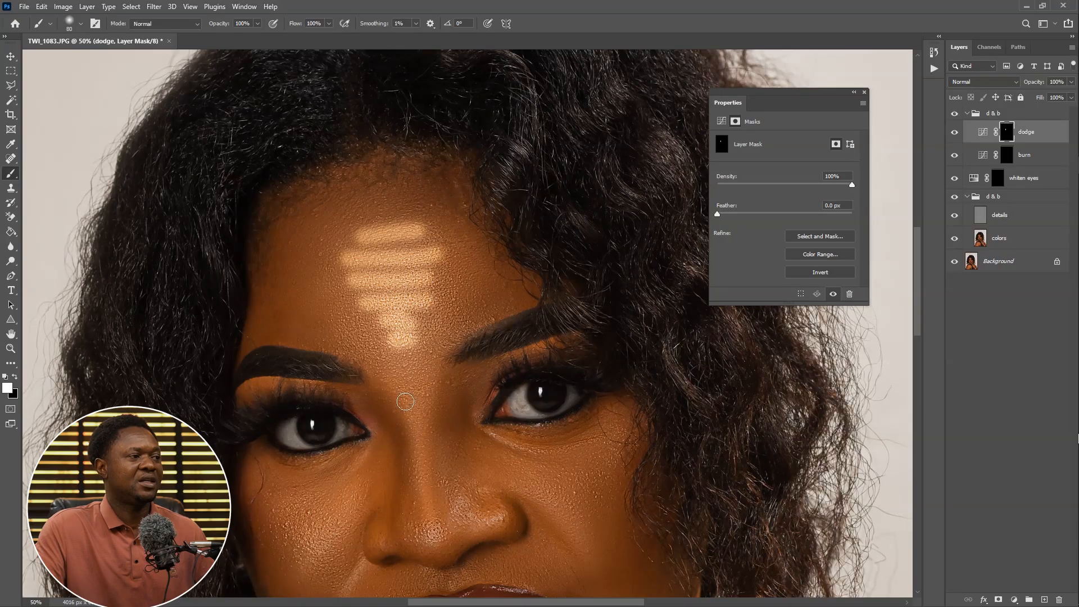
pyautogui.moveTo(405, 401); pyautogui.dragTo(408, 371)
pyautogui.click(405, 357)
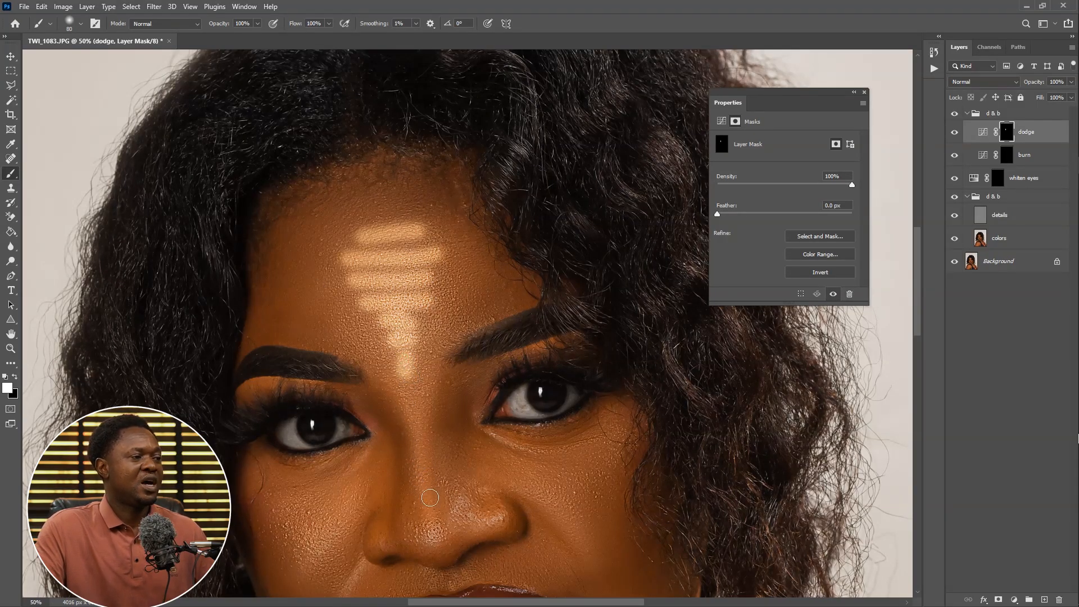
# Paint a thinner white line down the bridge of the nose on the dodge mask
pyautogui.press('[')
pyautogui.moveTo(432, 481); pyautogui.dragTo(419, 352)
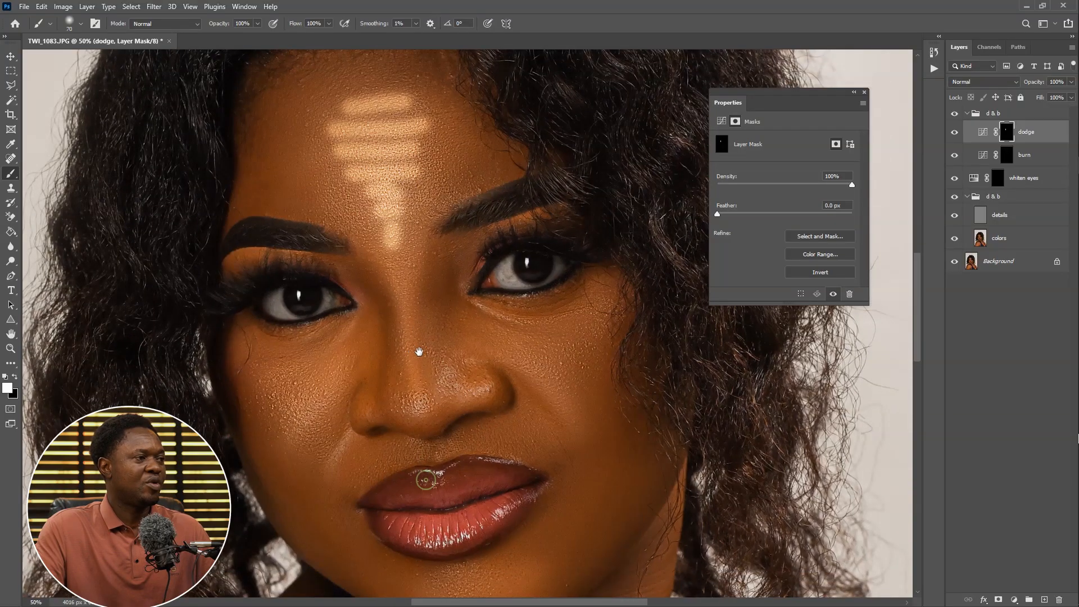
pyautogui.moveTo(406, 314); pyautogui.dragTo(417, 404)
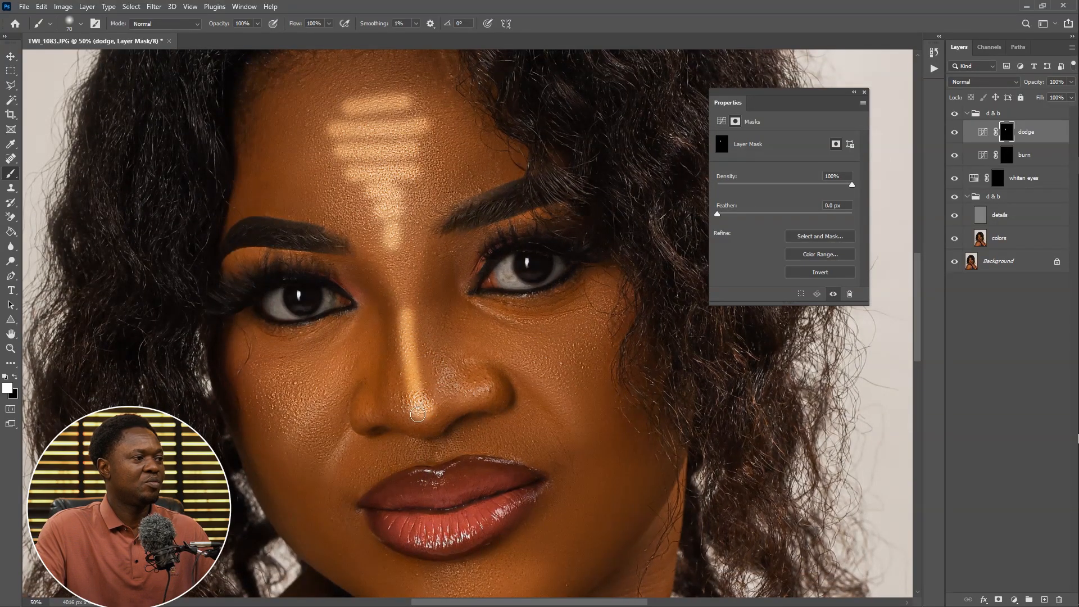
# Paint white strokes under both eyes on the upper cheeks of the dodge mask
pyautogui.moveTo(427, 450)
pyautogui.mouseDown()
pyautogui.moveTo(484, 470)
pyautogui.moveTo(492, 438)
pyautogui.mouseUp()
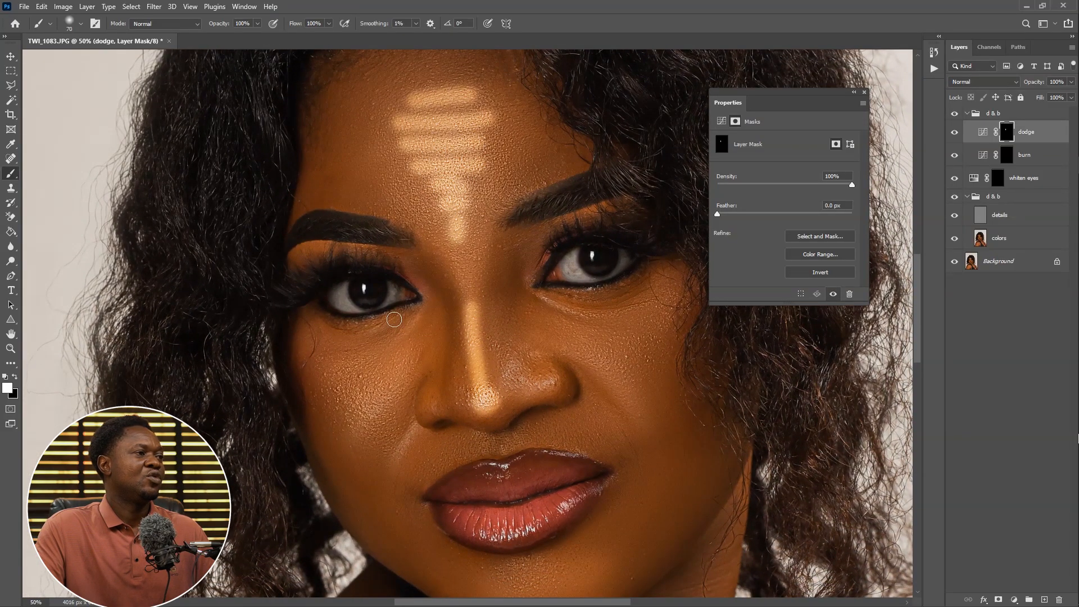
pyautogui.moveTo(377, 384)
pyautogui.mouseDown()
pyautogui.moveTo(414, 361)
pyautogui.moveTo(383, 306)
pyautogui.moveTo(355, 303)
pyautogui.moveTo(409, 319)
pyautogui.moveTo(366, 323)
pyautogui.moveTo(400, 336)
pyautogui.moveTo(369, 344)
pyautogui.moveTo(382, 365)
pyautogui.mouseUp()
pyautogui.moveTo(647, 322); pyautogui.dragTo(488, 354)
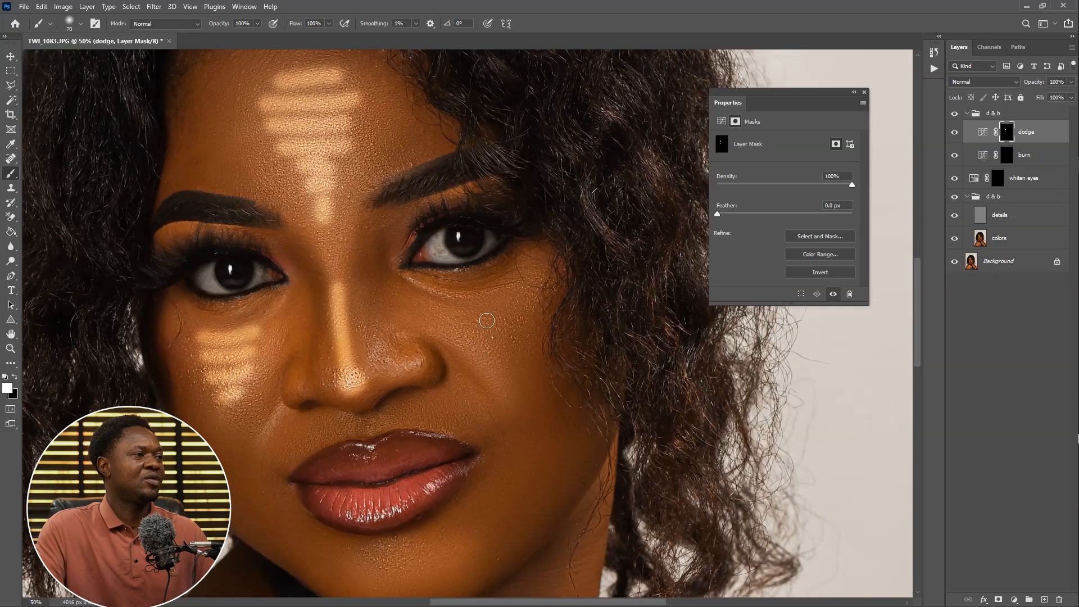
pyautogui.moveTo(503, 304); pyautogui.dragTo(453, 309)
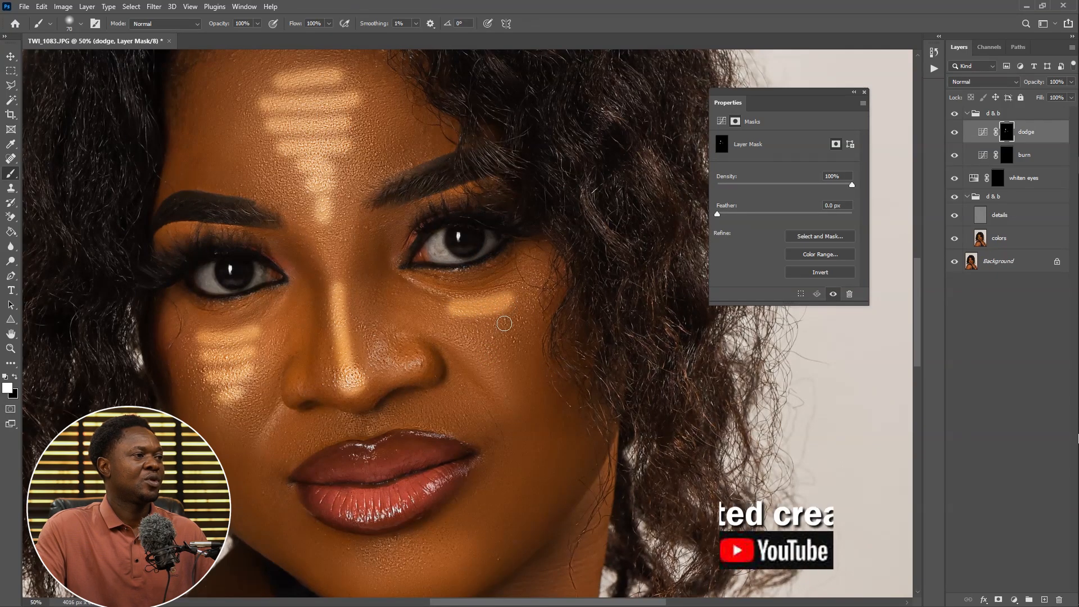
# Paint white strokes on the chin on the dodge mask
pyautogui.moveTo(516, 320)
pyautogui.mouseDown()
pyautogui.moveTo(456, 326)
pyautogui.moveTo(529, 377)
pyautogui.moveTo(463, 234)
pyautogui.mouseUp()
pyautogui.moveTo(537, 431); pyautogui.dragTo(503, 304)
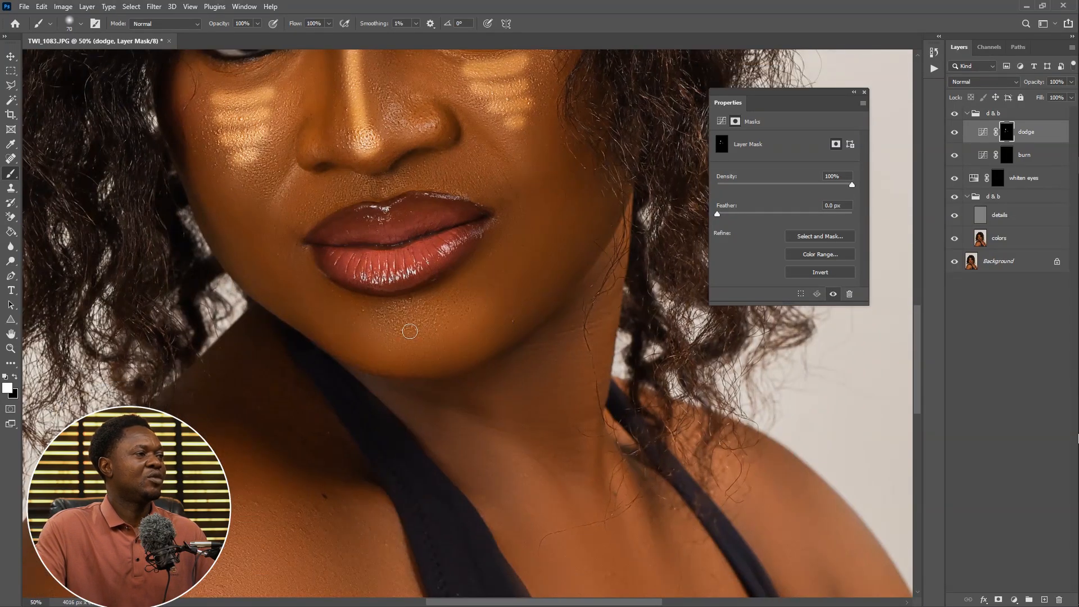
pyautogui.moveTo(441, 332)
pyautogui.mouseDown()
pyautogui.moveTo(385, 338)
pyautogui.moveTo(456, 325)
pyautogui.mouseUp()
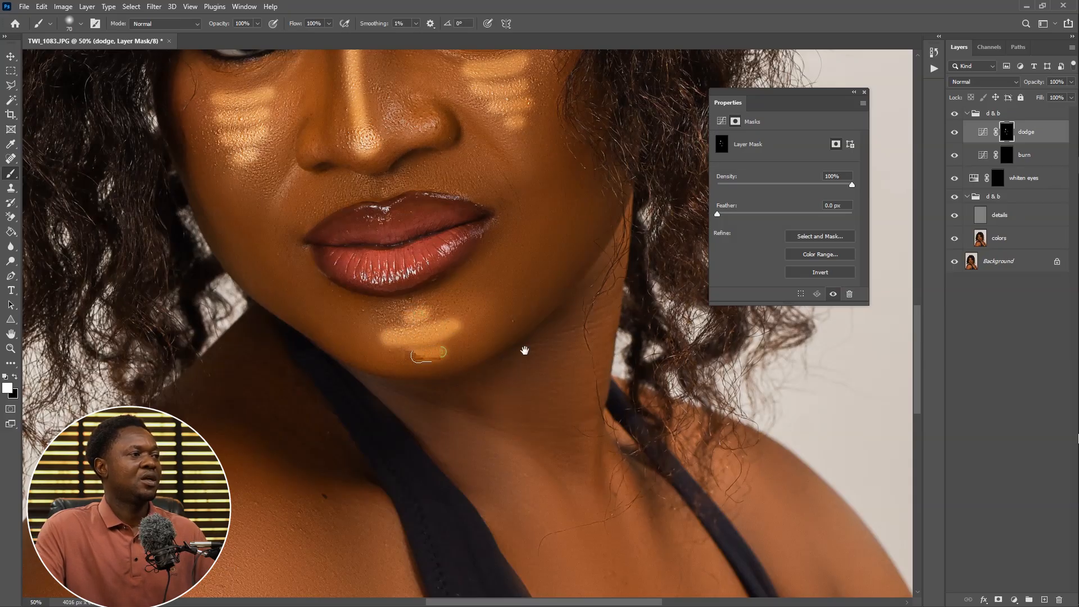
pyautogui.moveTo(420, 189); pyautogui.dragTo(502, 437)
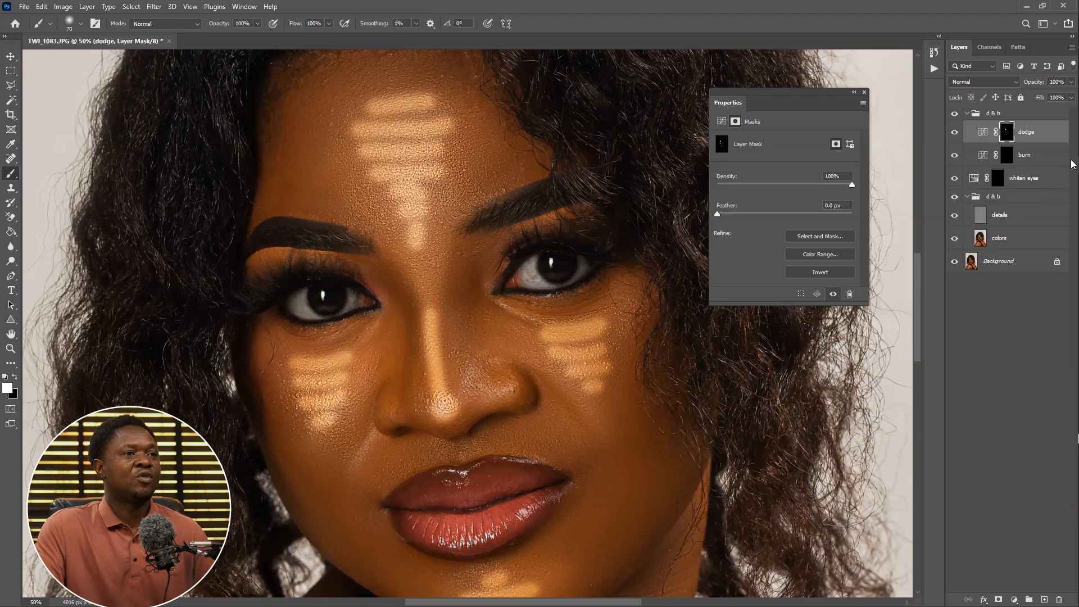
# Select the burn layer's mask and paint shadow strokes on both temples
pyautogui.click(1001, 156)
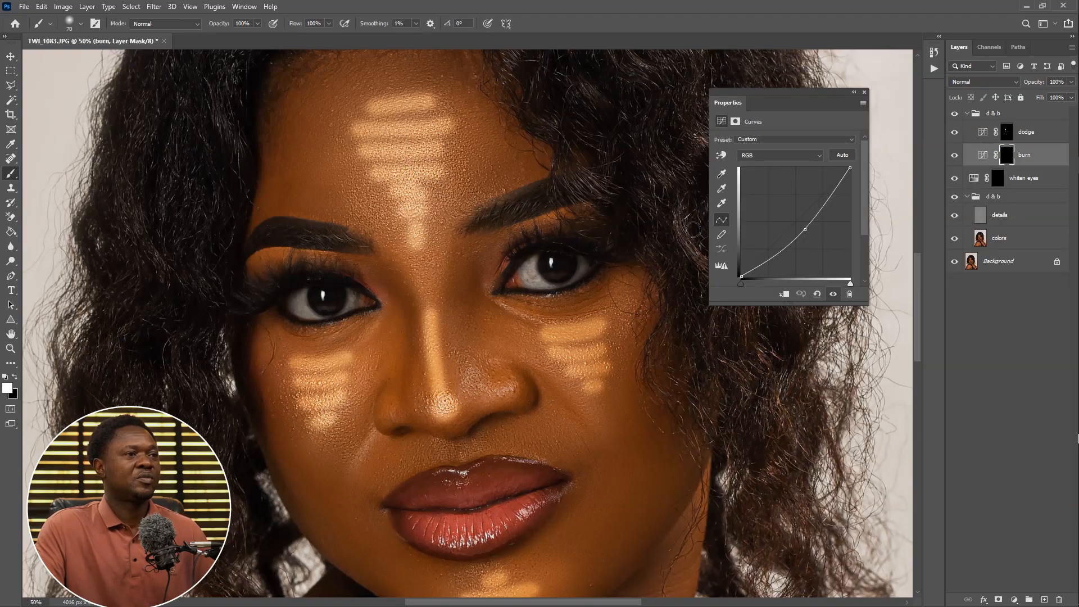
pyautogui.moveTo(325, 146)
pyautogui.mouseDown()
pyautogui.moveTo(377, 200)
pyautogui.moveTo(368, 205)
pyautogui.moveTo(398, 236)
pyautogui.moveTo(376, 236)
pyautogui.moveTo(387, 243)
pyautogui.mouseUp()
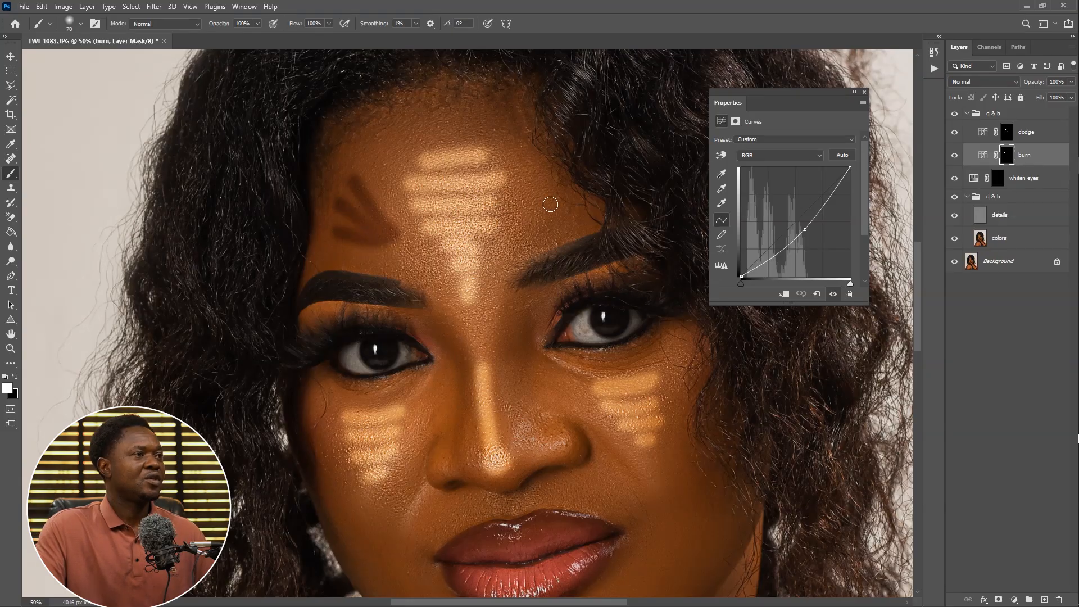
pyautogui.moveTo(555, 181)
pyautogui.mouseDown()
pyautogui.moveTo(525, 227)
pyautogui.moveTo(564, 220)
pyautogui.mouseUp()
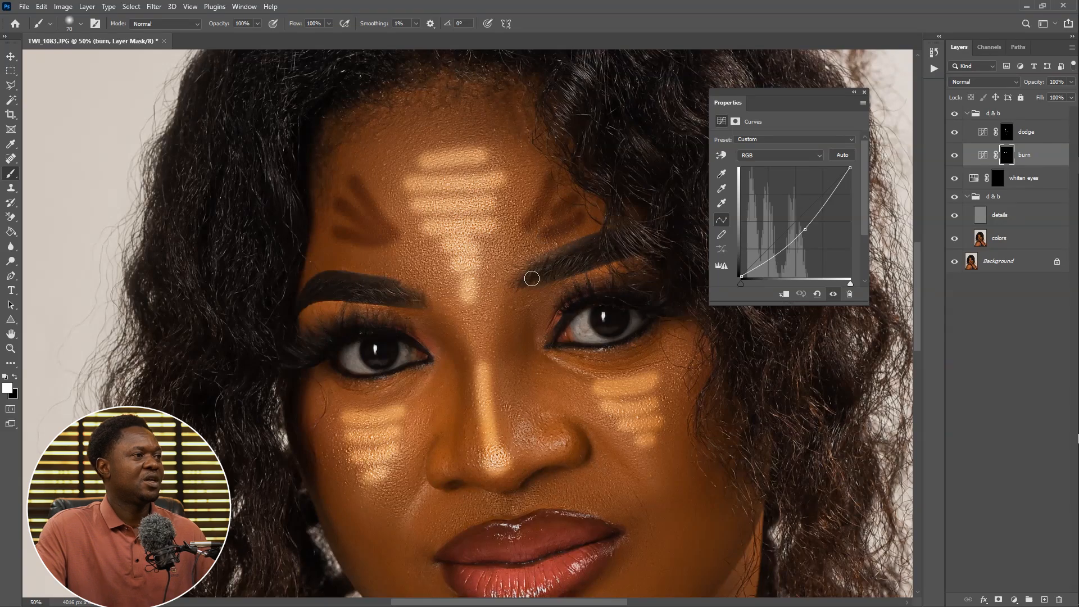
# Paint shadows along both sides of the nose on the burn mask with a smaller brush
pyautogui.moveTo(490, 326); pyautogui.dragTo(491, 242)
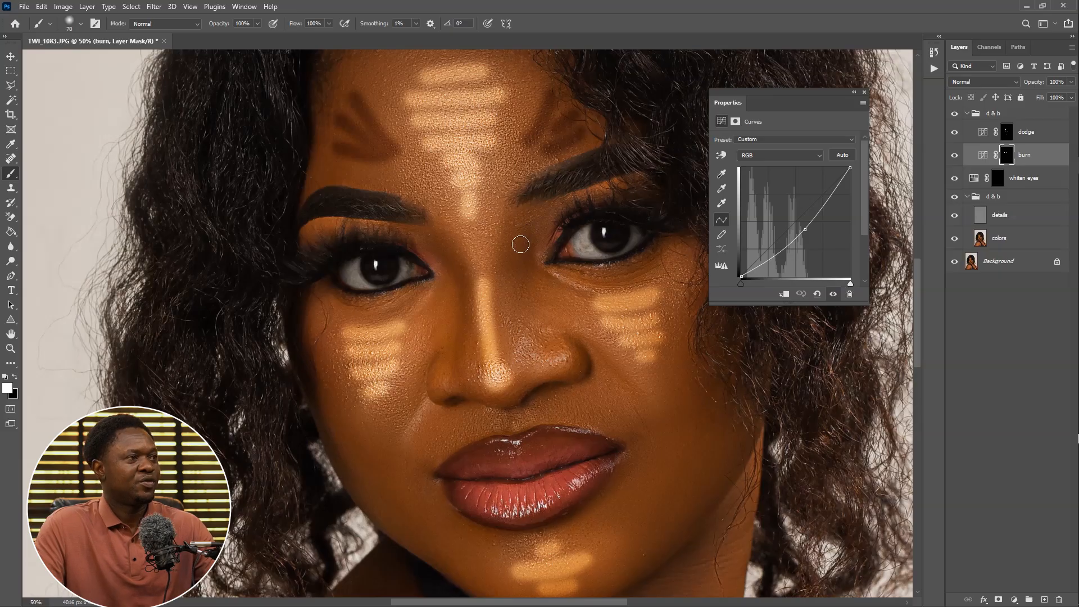
pyautogui.press(']')
pyautogui.moveTo(507, 258)
pyautogui.mouseDown()
pyautogui.moveTo(518, 375)
pyautogui.moveTo(494, 398)
pyautogui.moveTo(473, 375)
pyautogui.moveTo(462, 269)
pyautogui.moveTo(431, 237)
pyautogui.mouseUp()
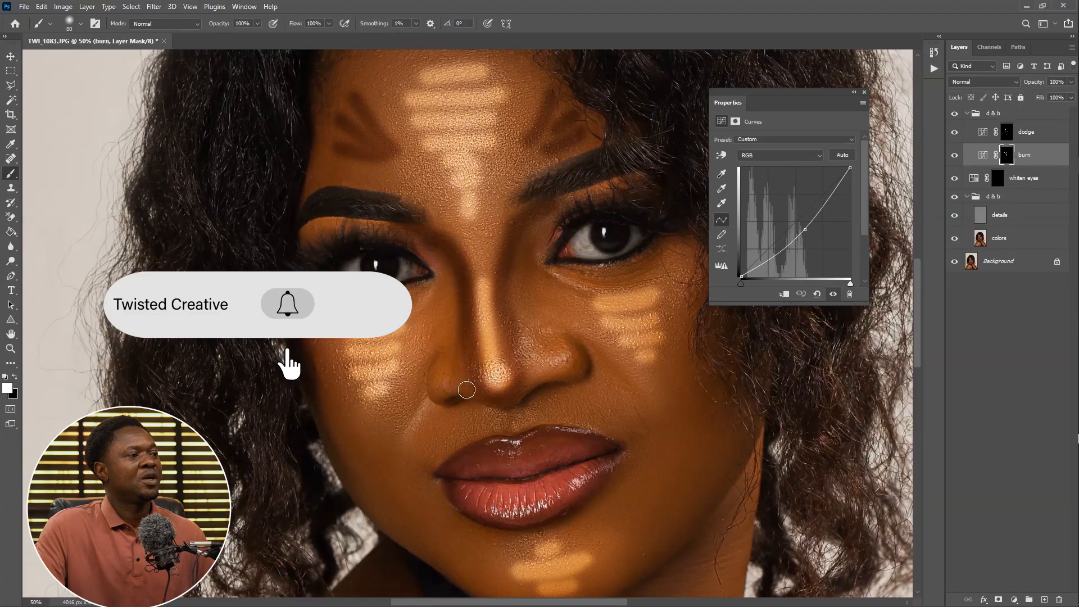
pyautogui.hotkey('ctrl', '+')
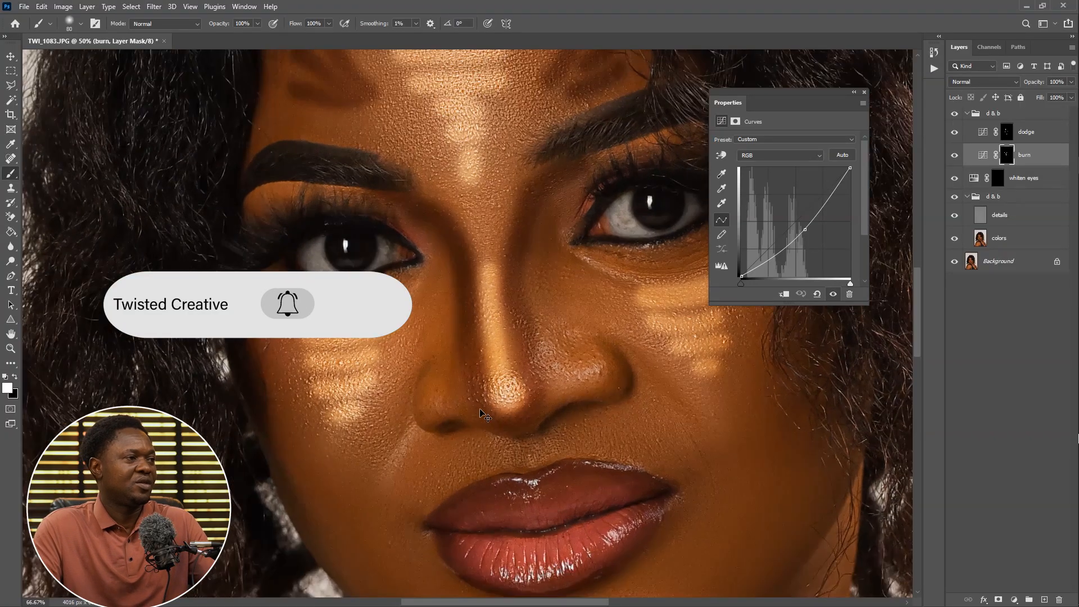
pyautogui.hotkey('ctrl', '+')
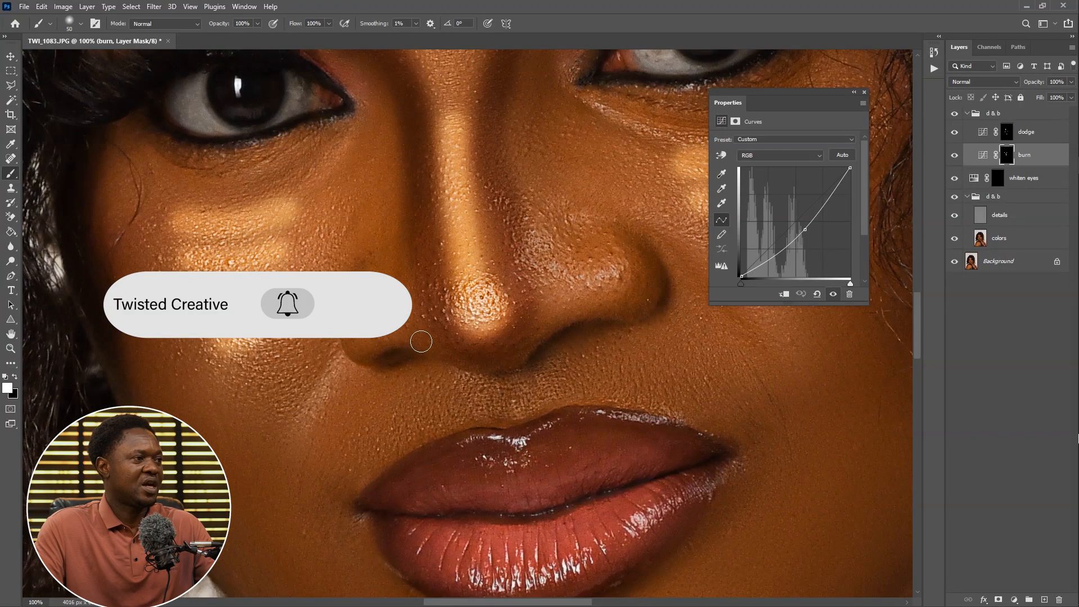
pyautogui.press('[')
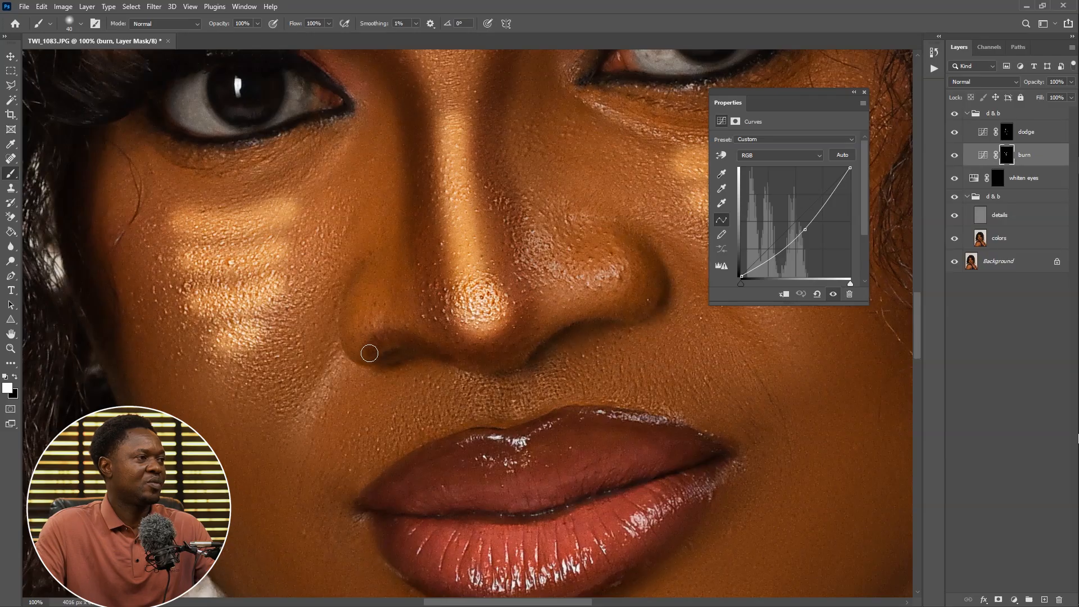
pyautogui.moveTo(370, 353); pyautogui.dragTo(344, 323)
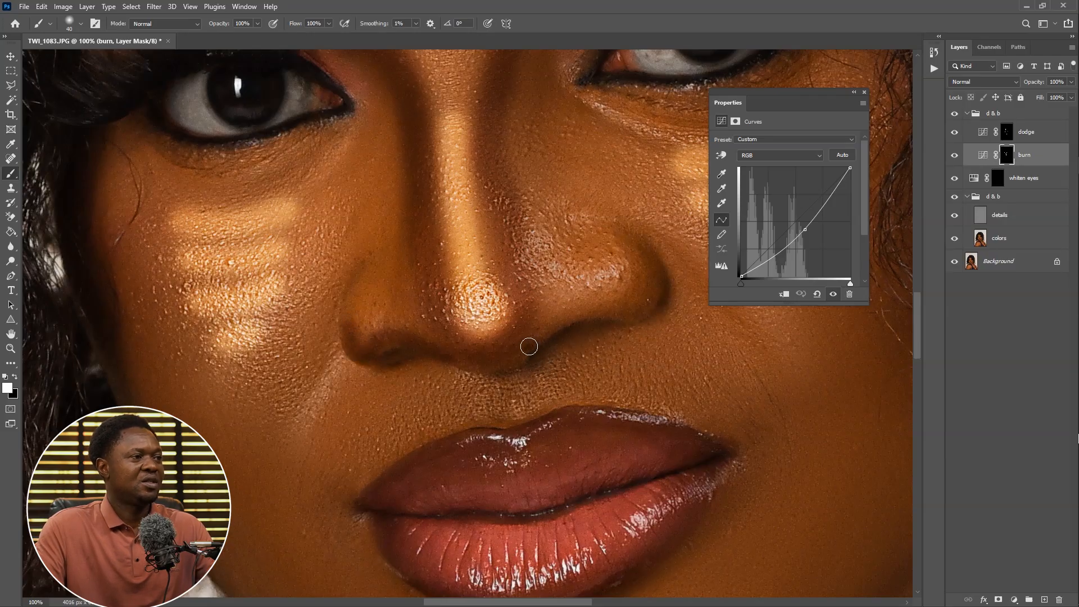
pyautogui.moveTo(529, 346)
pyautogui.mouseDown()
pyautogui.moveTo(581, 308)
pyautogui.moveTo(607, 306)
pyautogui.moveTo(542, 335)
pyautogui.moveTo(639, 309)
pyautogui.mouseUp()
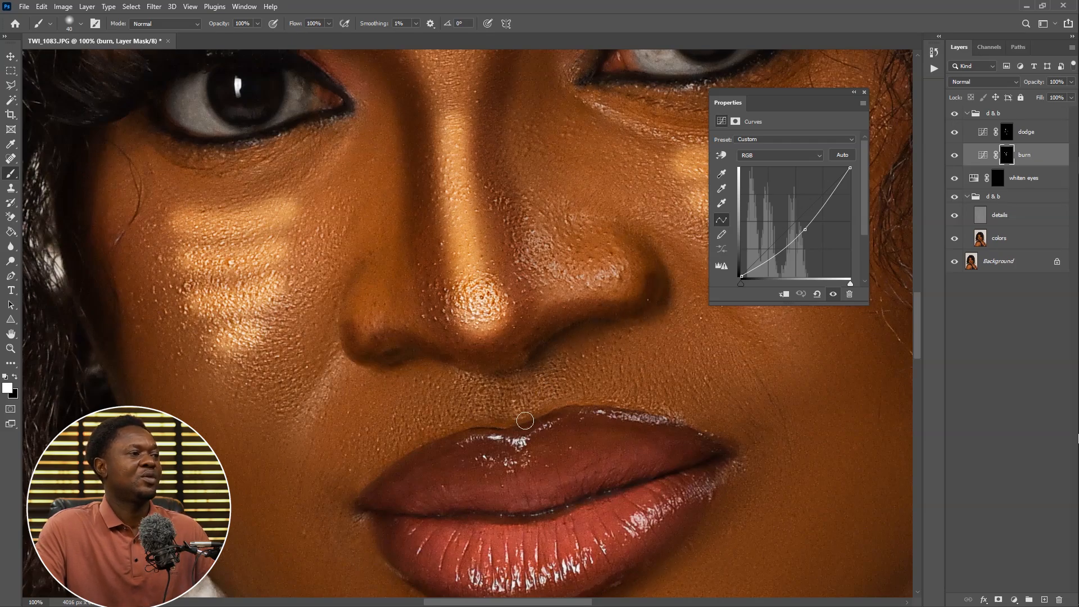
# Paint shadow strokes in the area between the nose and upper lip on the burn mask
pyautogui.moveTo(501, 378); pyautogui.dragTo(505, 413)
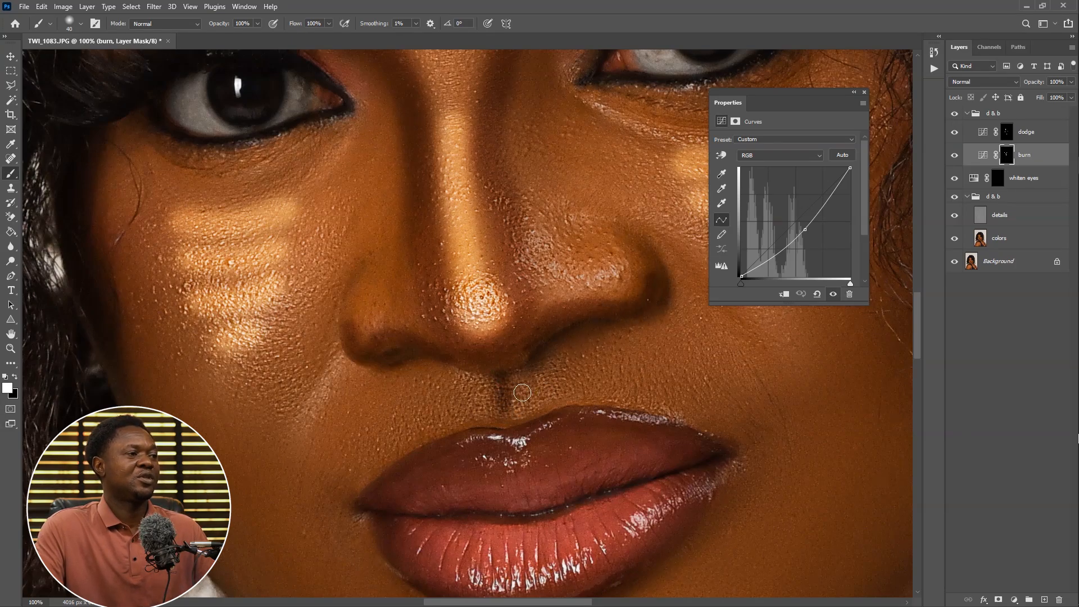
pyautogui.moveTo(524, 377); pyautogui.dragTo(532, 405)
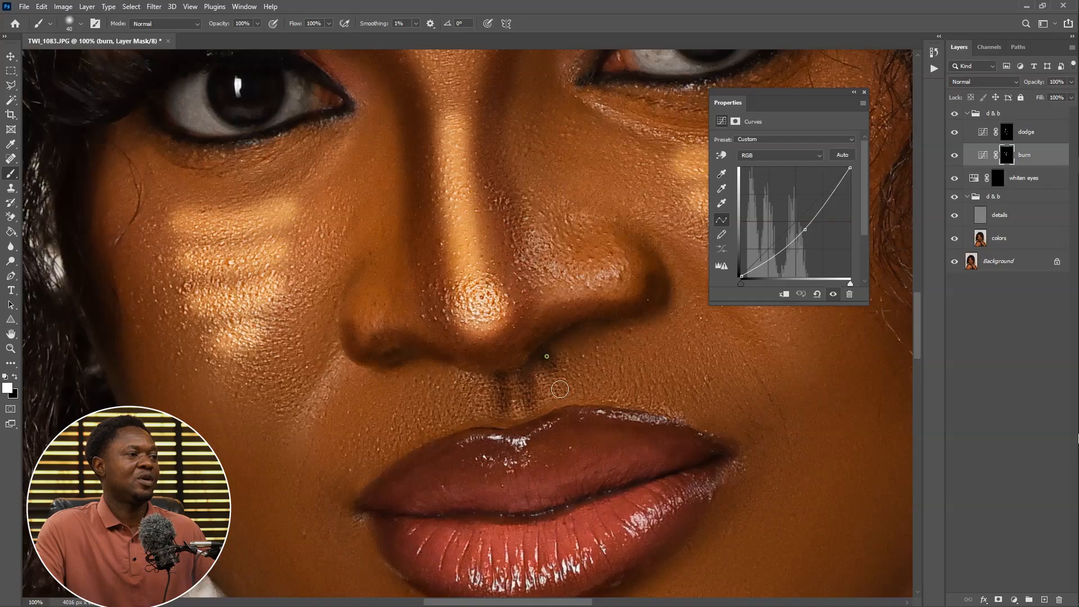
pyautogui.moveTo(548, 352); pyautogui.dragTo(559, 393)
pyautogui.moveTo(468, 402); pyautogui.dragTo(452, 391)
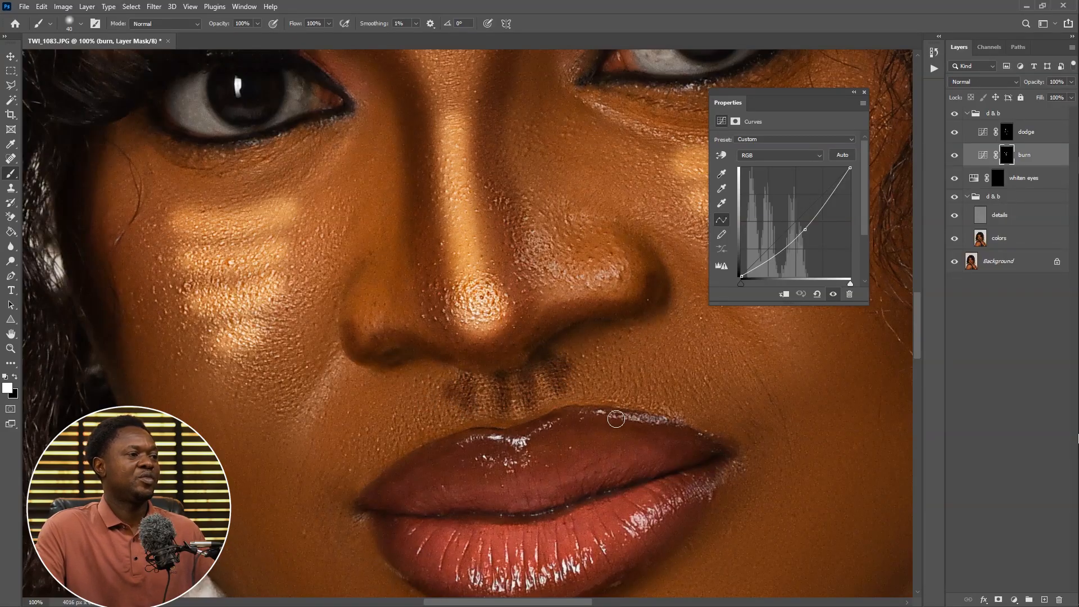
# Enlarge the brush and paint shadows under the cheekbones along both sides of the face on the burn mask
pyautogui.hotkey('ctrl', '-')
pyautogui.hotkey('ctrl', '-')
pyautogui.hotkey('ctrl', '-')
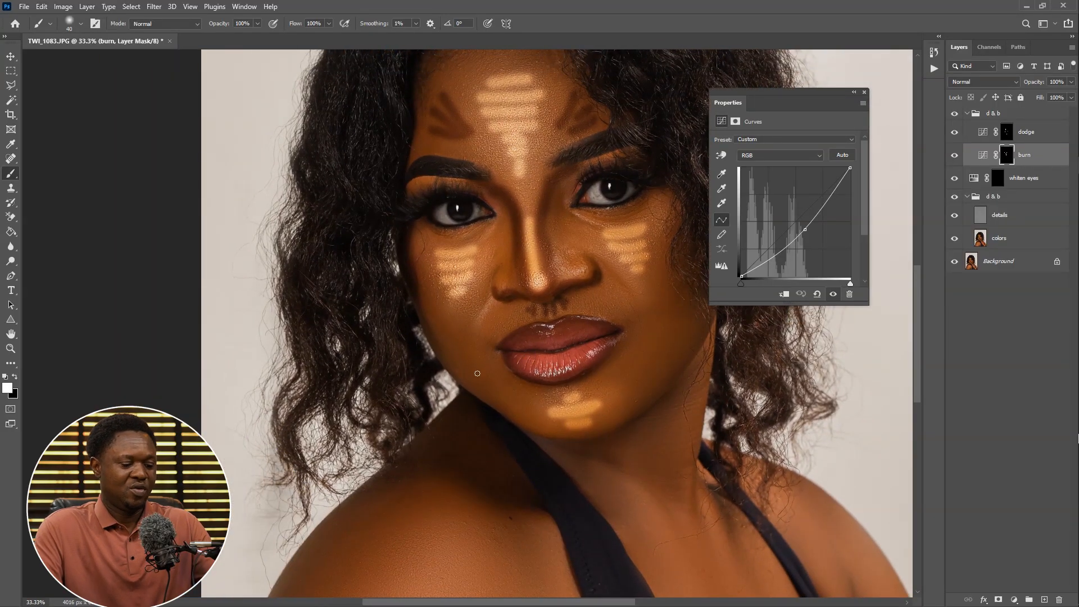
pyautogui.press(']')
pyautogui.press(']')
pyautogui.press(']')
pyautogui.press(']')
pyautogui.press(']')
pyautogui.moveTo(440, 320)
pyautogui.mouseDown()
pyautogui.moveTo(471, 317)
pyautogui.moveTo(446, 343)
pyautogui.moveTo(461, 342)
pyautogui.moveTo(471, 370)
pyautogui.moveTo(417, 277)
pyautogui.moveTo(431, 312)
pyautogui.mouseUp()
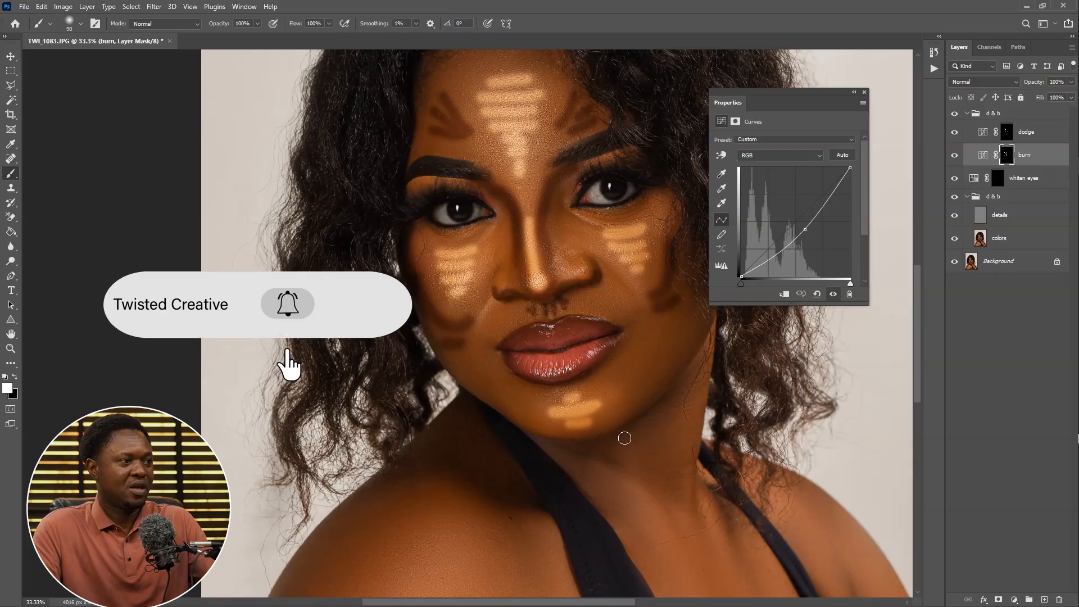
pyautogui.press(']')
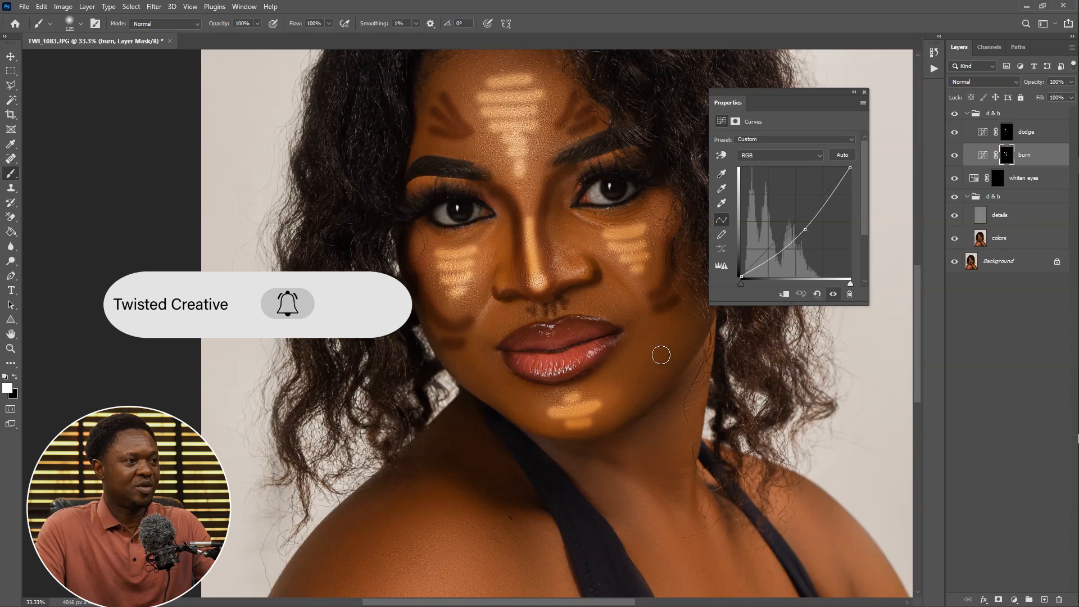
# Enlarge the brush and paint shadows along the shoulder, upper arm, neck and chest on the burn mask
pyautogui.press(']')
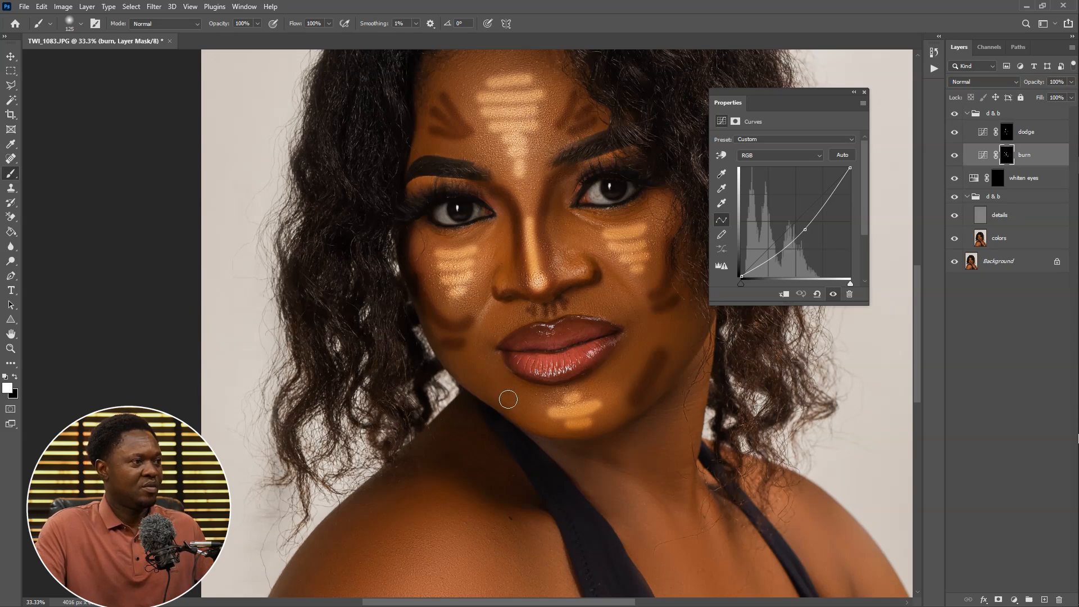
pyautogui.hotkey('ctrl', '-')
pyautogui.hotkey('ctrl', '-')
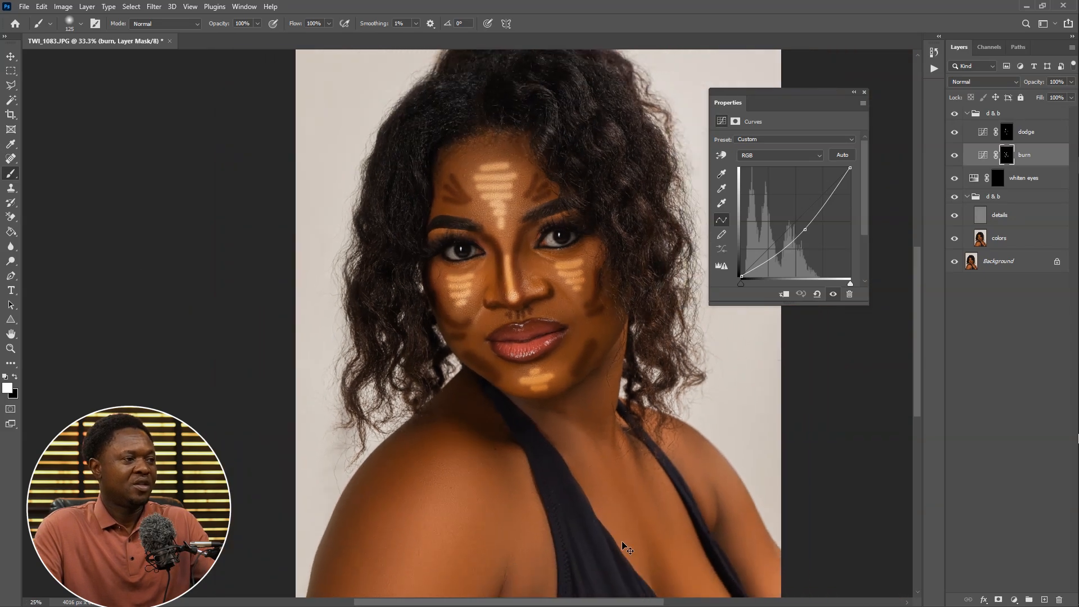
pyautogui.moveTo(561, 515); pyautogui.dragTo(553, 456)
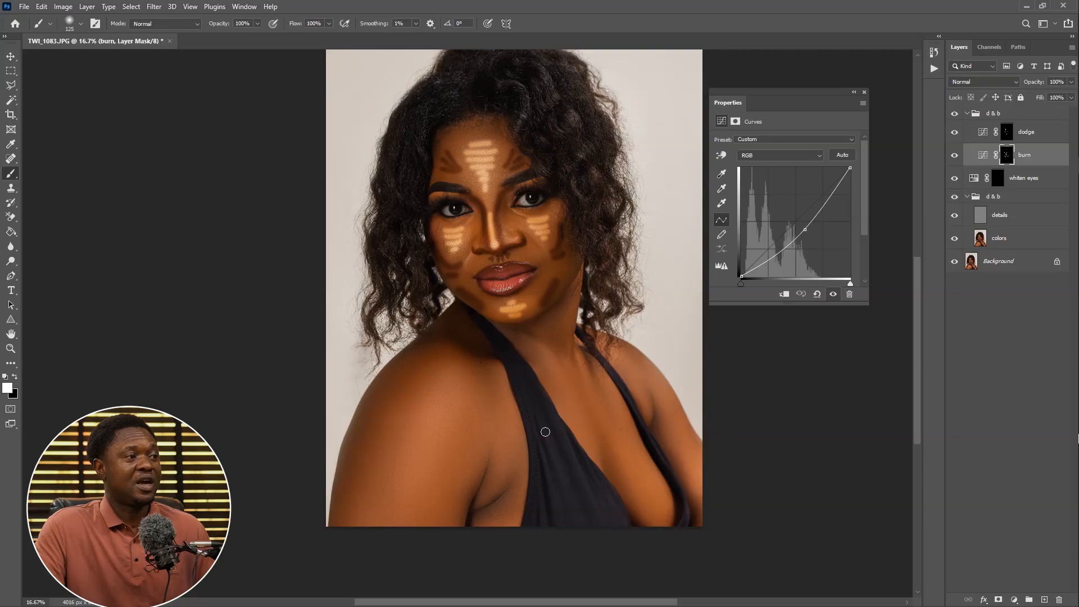
pyautogui.press(']')
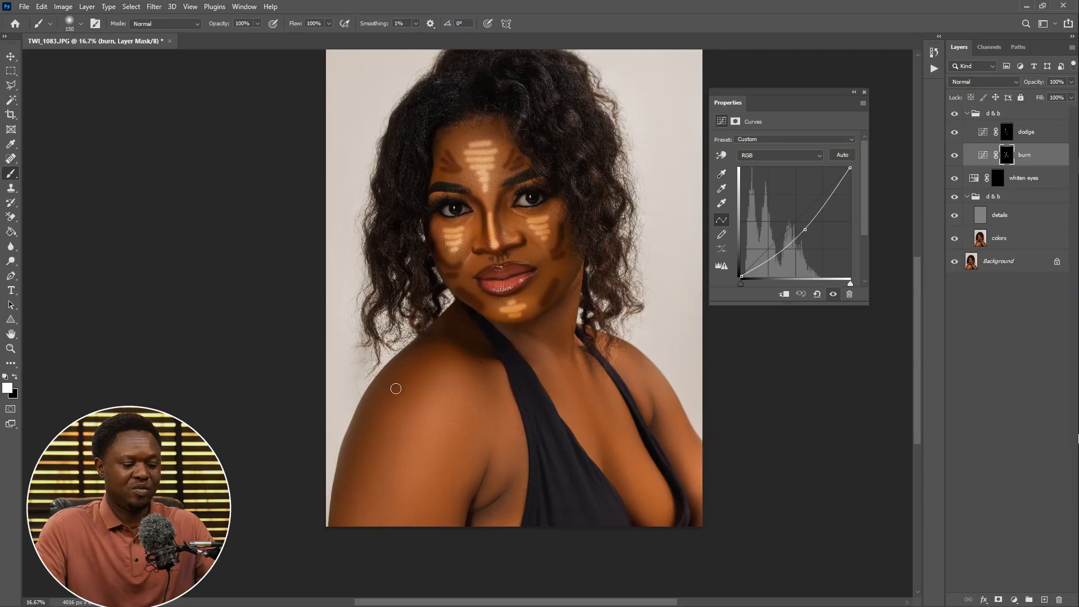
pyautogui.moveTo(400, 372)
pyautogui.mouseDown()
pyautogui.moveTo(355, 433)
pyautogui.moveTo(351, 463)
pyautogui.moveTo(366, 435)
pyautogui.moveTo(349, 512)
pyautogui.moveTo(422, 371)
pyautogui.moveTo(463, 358)
pyautogui.moveTo(393, 369)
pyautogui.mouseUp()
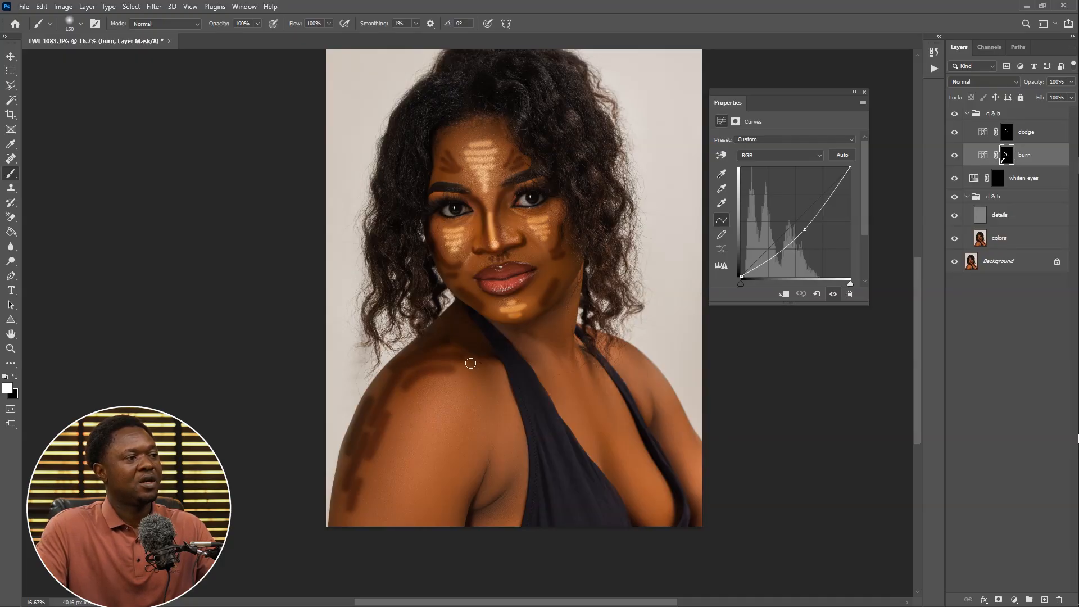
pyautogui.moveTo(471, 363); pyautogui.dragTo(469, 364)
pyautogui.moveTo(476, 466)
pyautogui.mouseDown()
pyautogui.moveTo(450, 517)
pyautogui.moveTo(445, 503)
pyautogui.mouseUp()
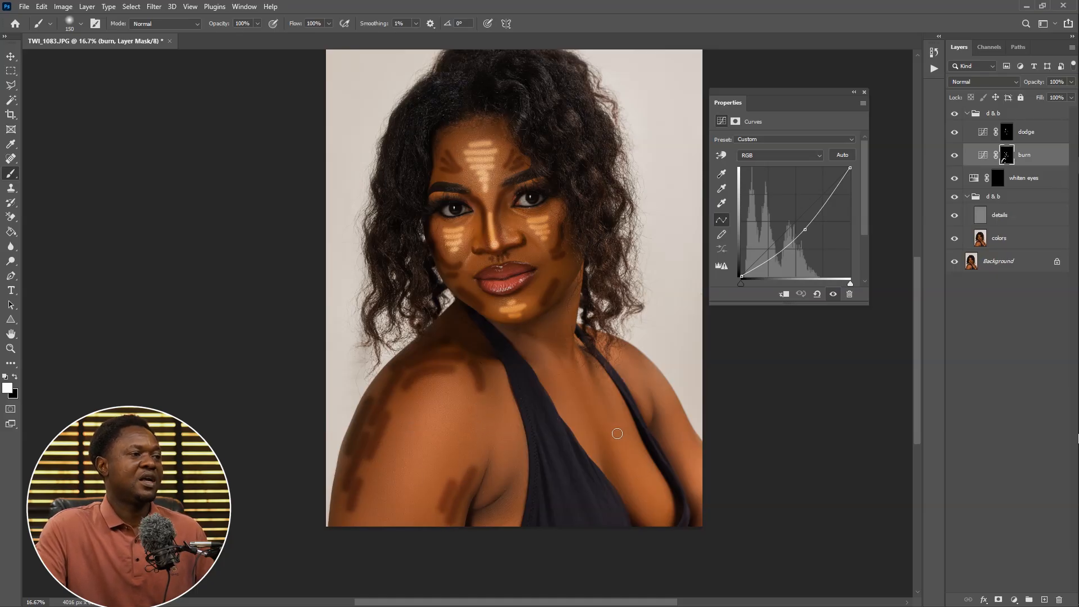
pyautogui.moveTo(563, 325)
pyautogui.mouseDown()
pyautogui.moveTo(560, 342)
pyautogui.moveTo(549, 340)
pyautogui.mouseUp()
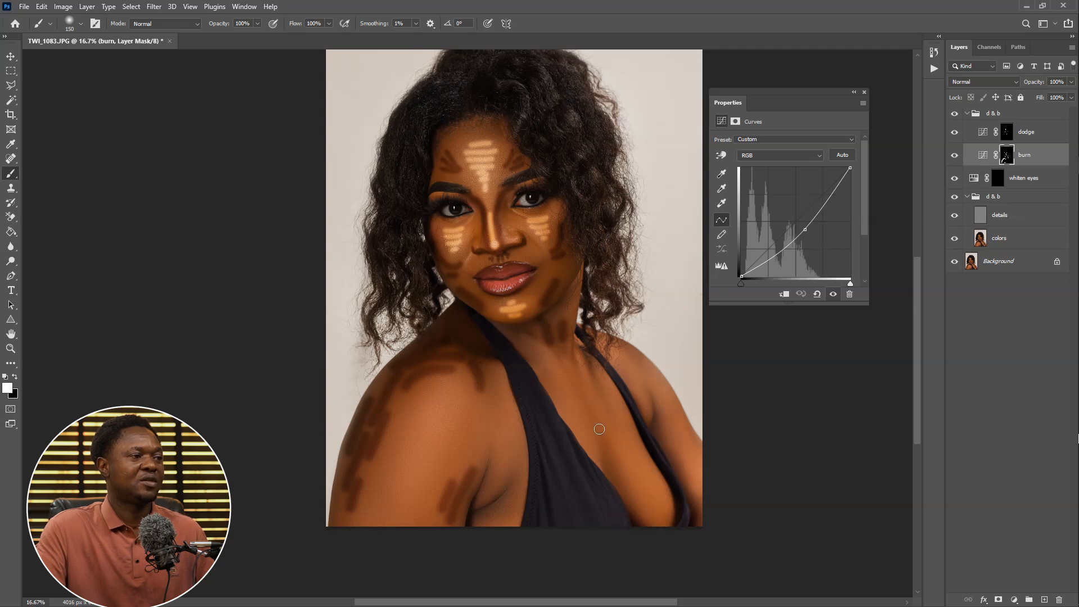
pyautogui.moveTo(599, 428); pyautogui.dragTo(642, 517)
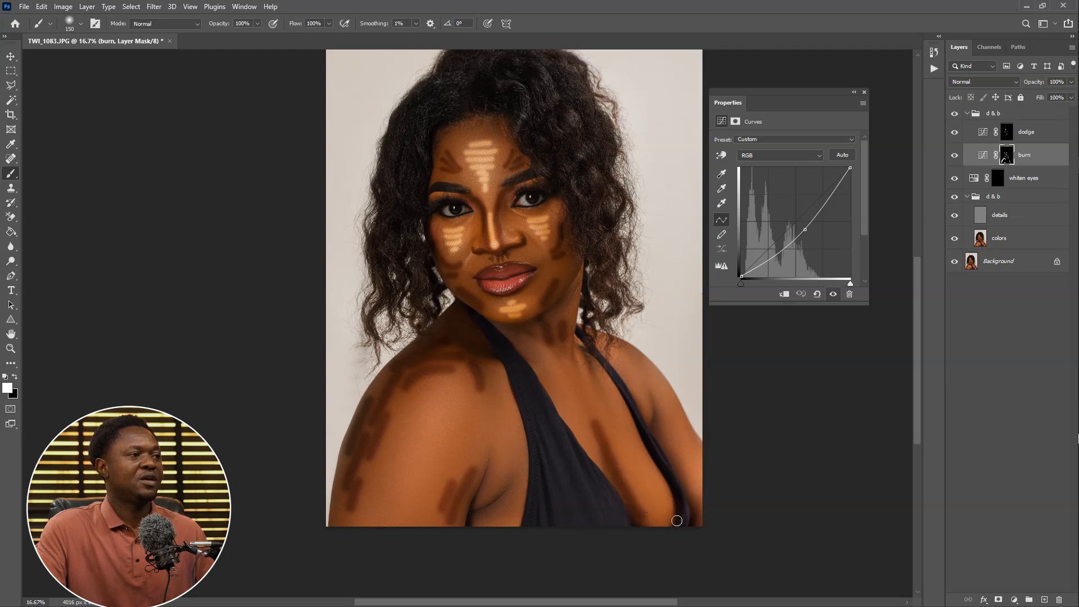
# Feather the dodge layer's mask to 48.9 px
pyautogui.scroll(3, 676, 520)
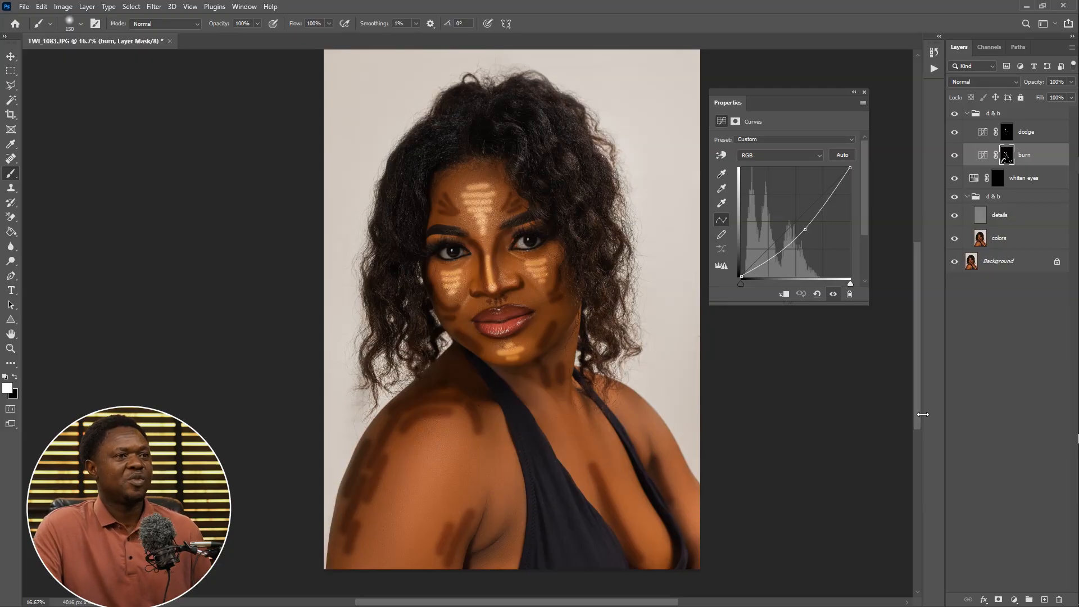
pyautogui.moveTo(923, 414); pyautogui.dragTo(806, 415)
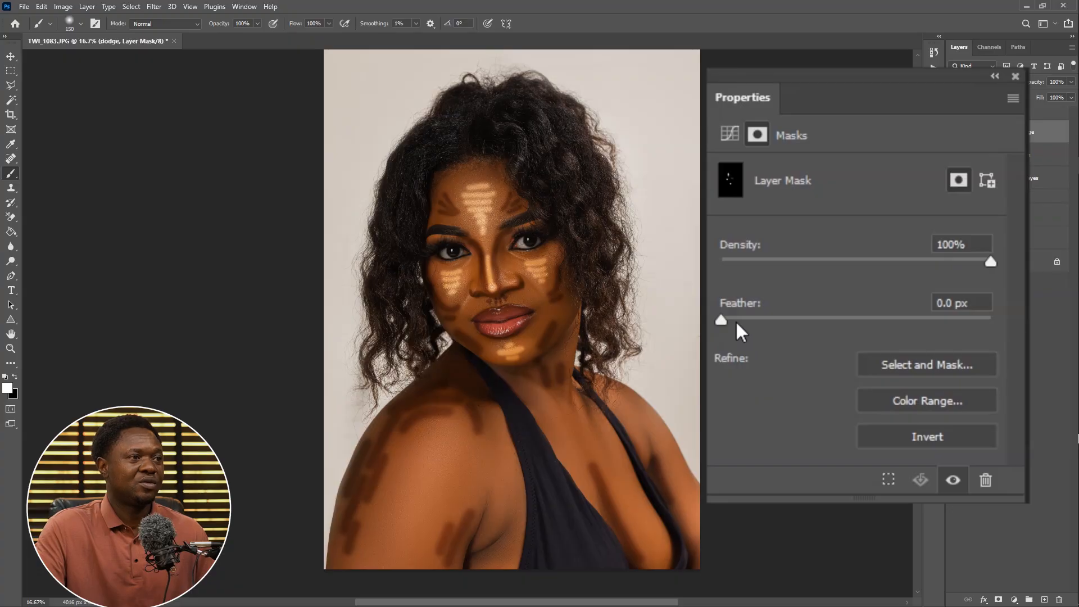
pyautogui.moveTo(720, 318); pyautogui.dragTo(766, 319)
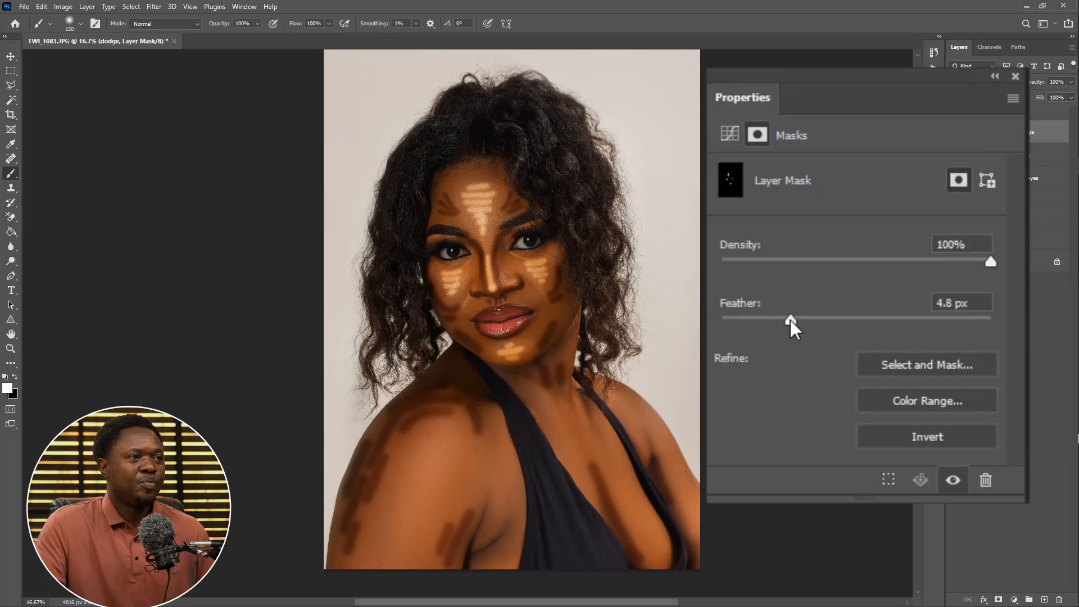
pyautogui.moveTo(790, 318); pyautogui.dragTo(869, 318)
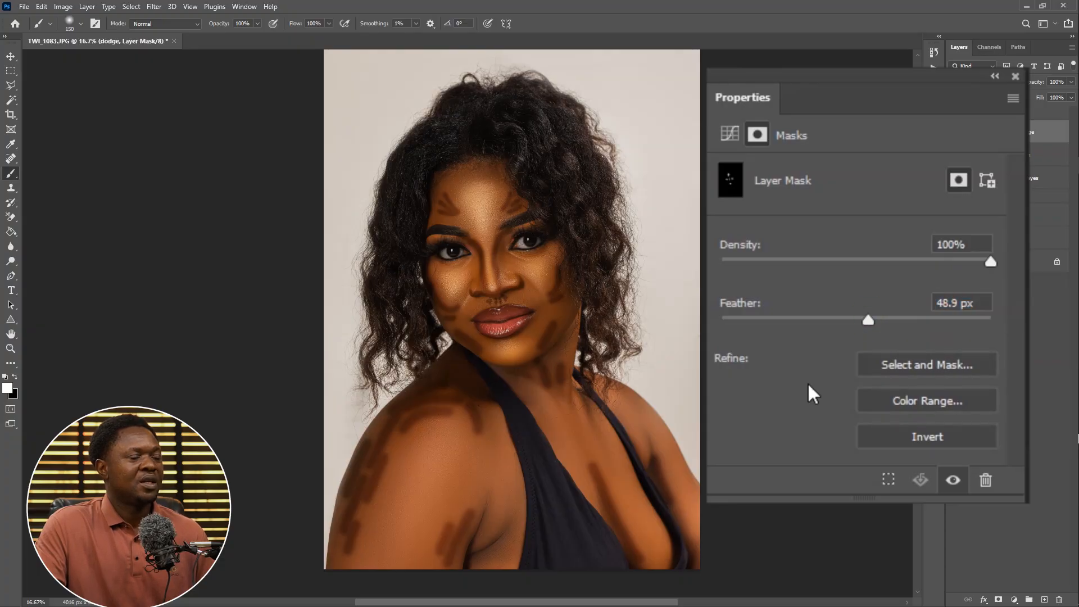
# Select the burn layer's mask and feather it to 126.4 px
pyautogui.click(1048, 154)
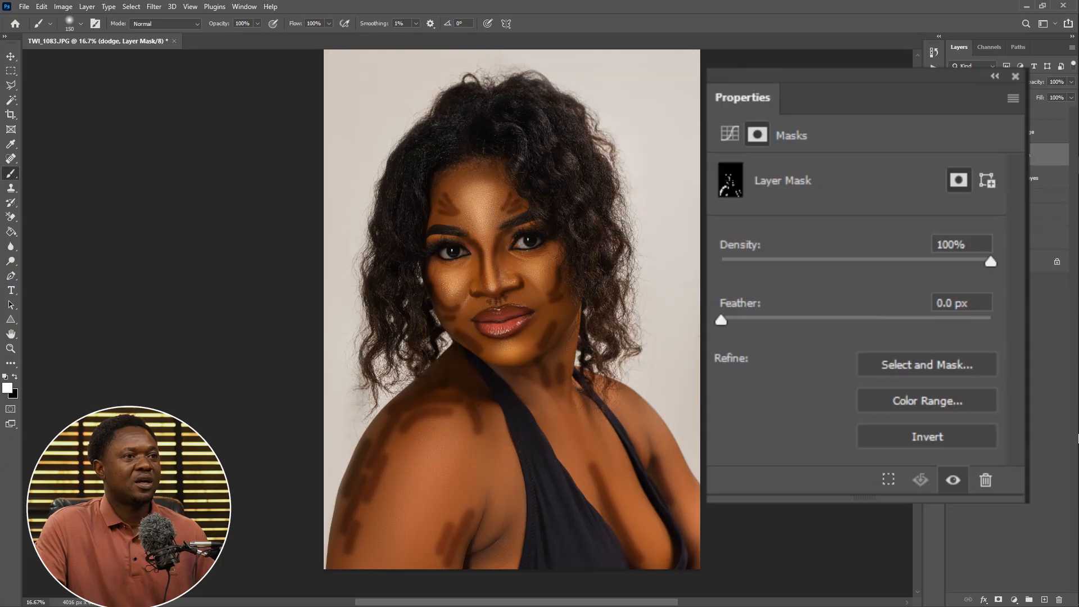
pyautogui.moveTo(722, 320); pyautogui.dragTo(881, 321)
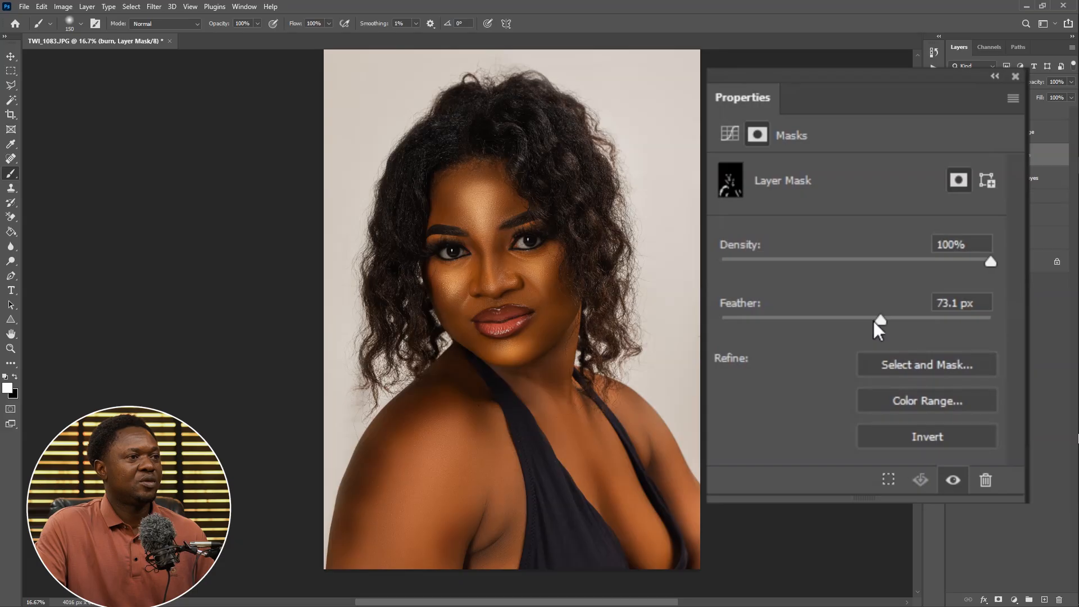
pyautogui.moveTo(876, 321); pyautogui.dragTo(897, 319)
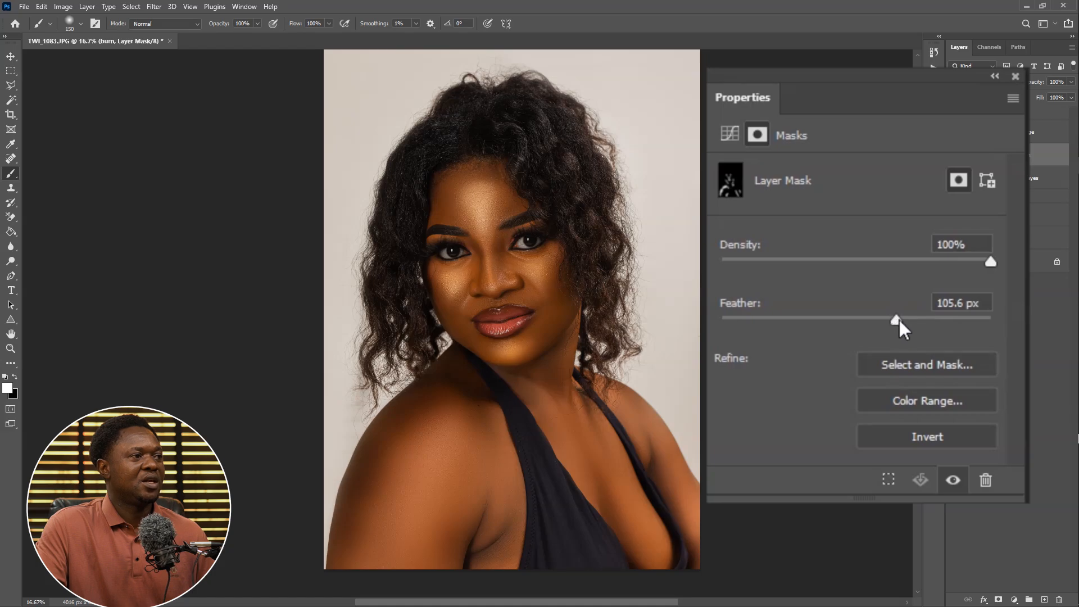
pyautogui.moveTo(900, 321); pyautogui.dragTo(907, 321)
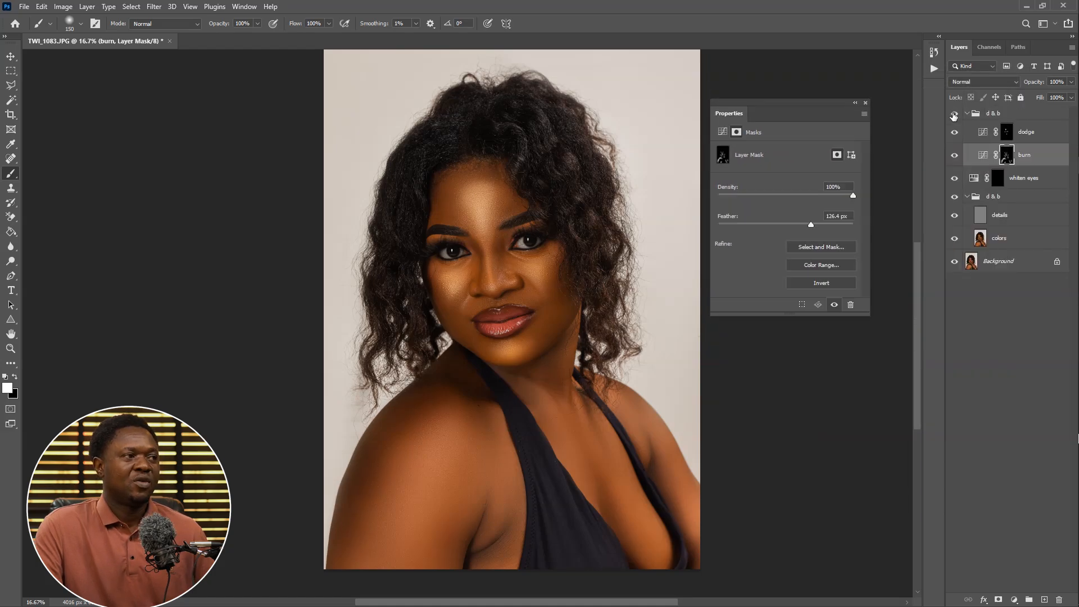
# Toggle the upper d & b group's visibility to compare the dodge and burn before and after
pyautogui.click(849, 168)
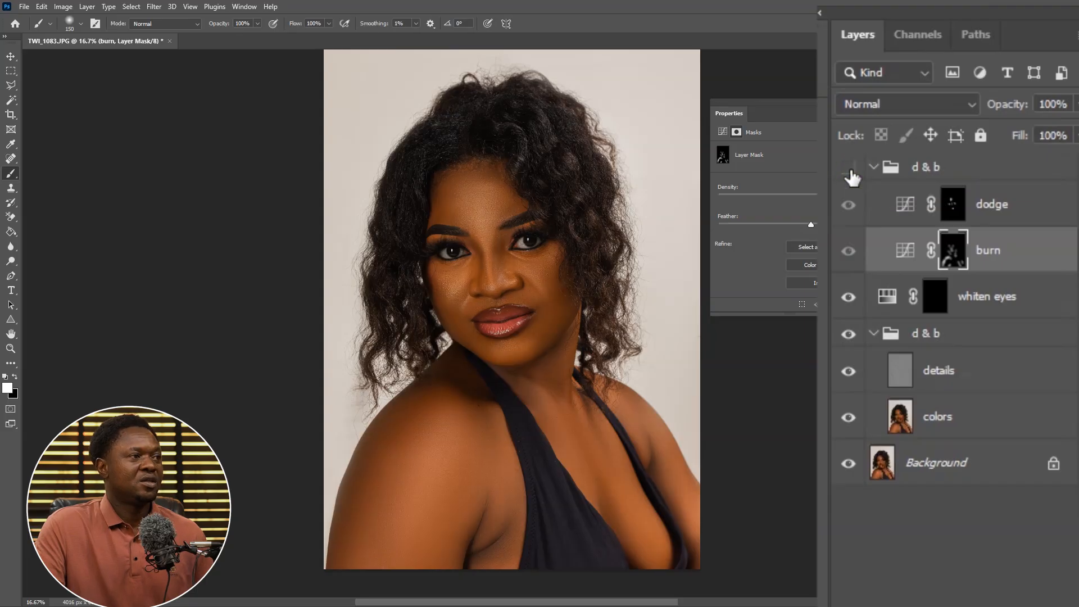
pyautogui.click(851, 172)
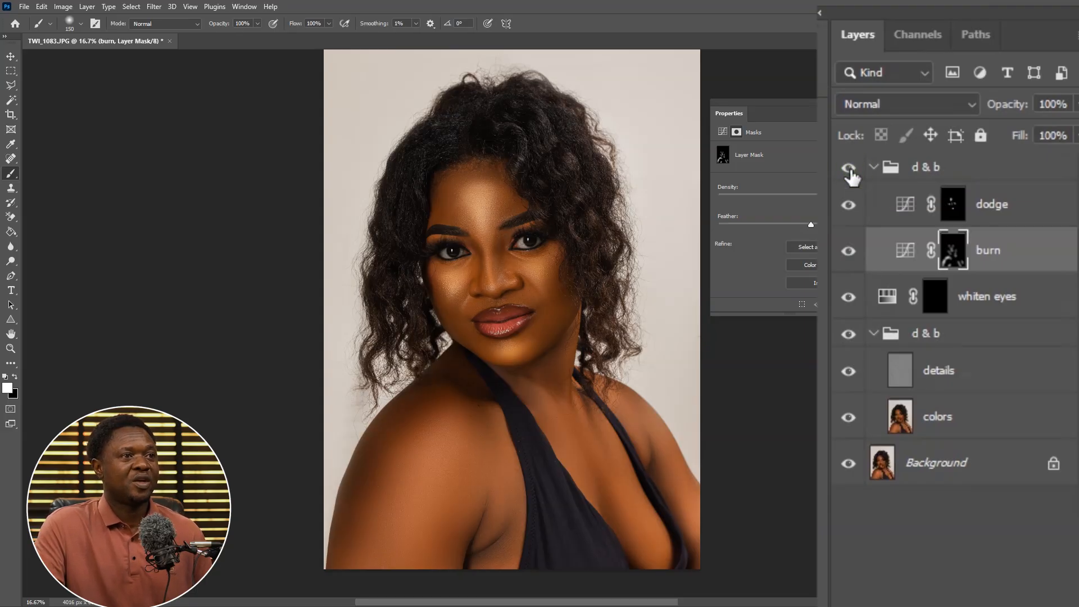
pyautogui.click(850, 170)
pyautogui.click(851, 172)
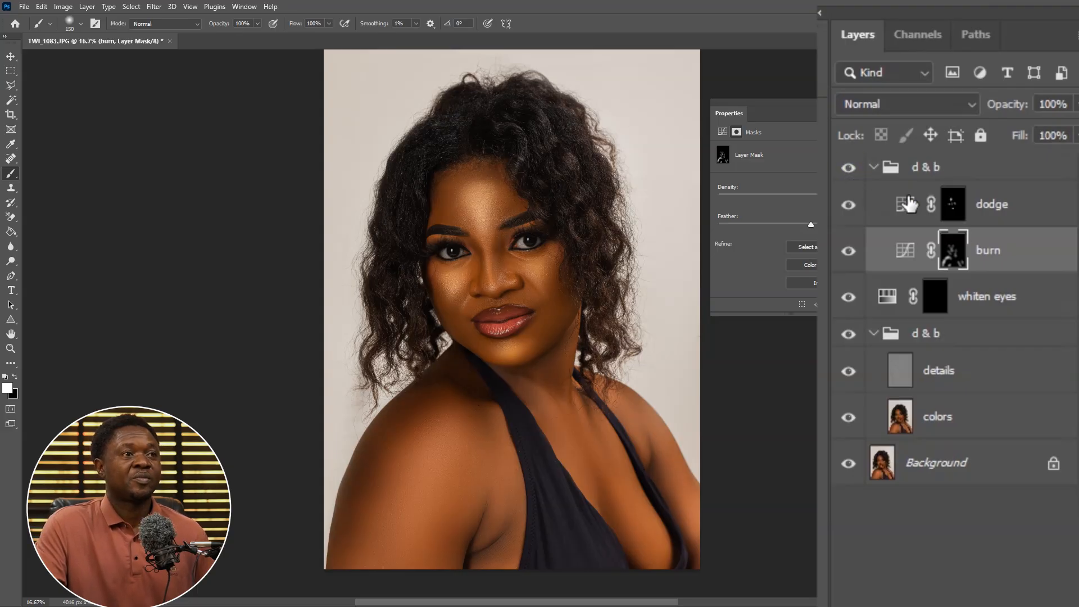
# Select and collapse the upper d & b group, then add a Levels adjustment layer with input levels 14, 1.33 and 227
pyautogui.click(949, 170)
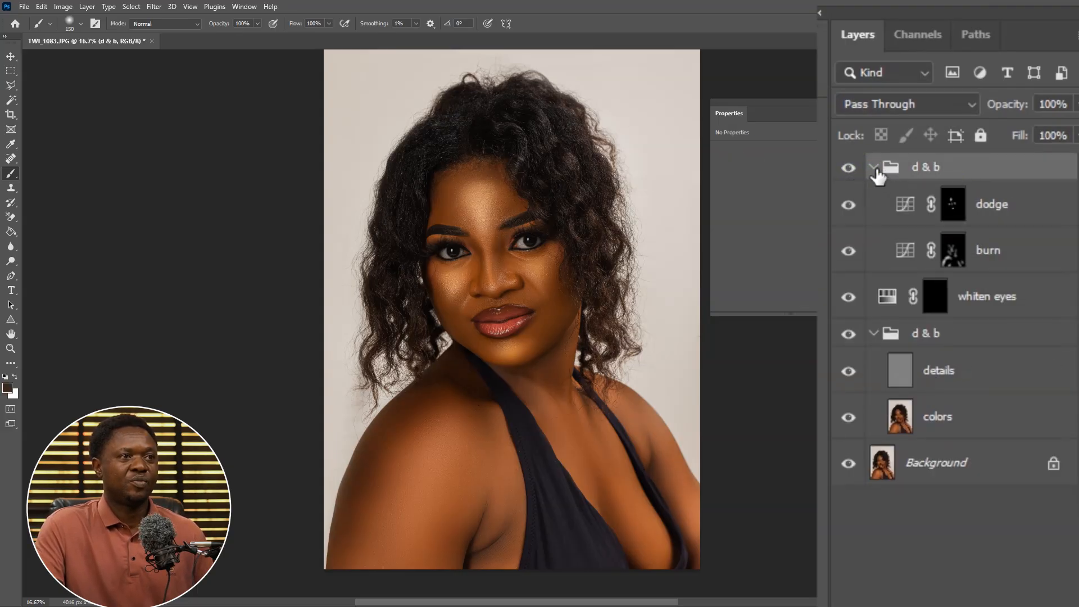
pyautogui.click(873, 167)
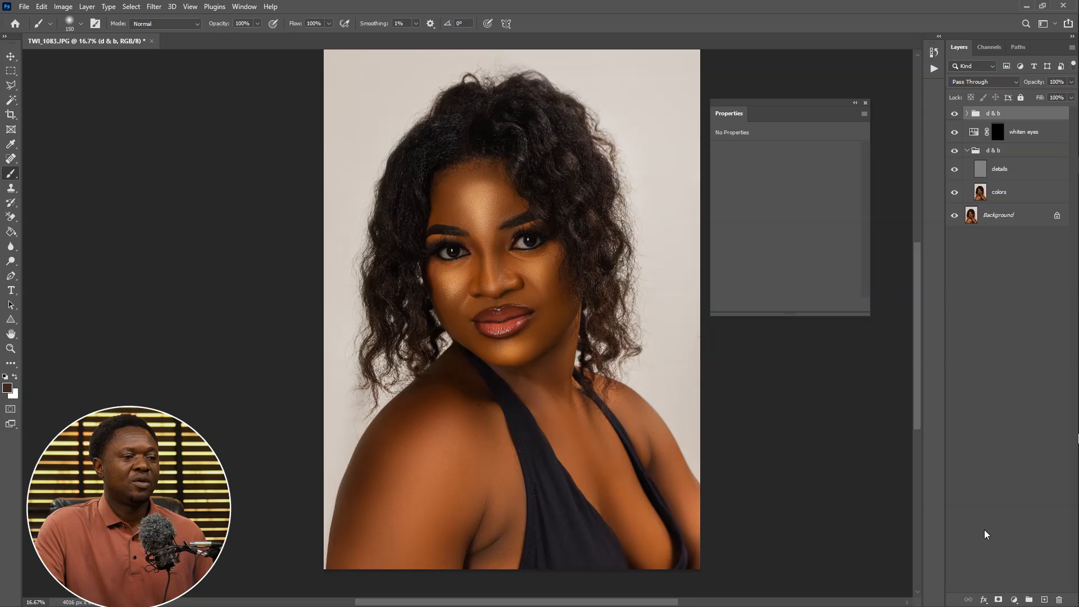
pyautogui.click(1015, 599)
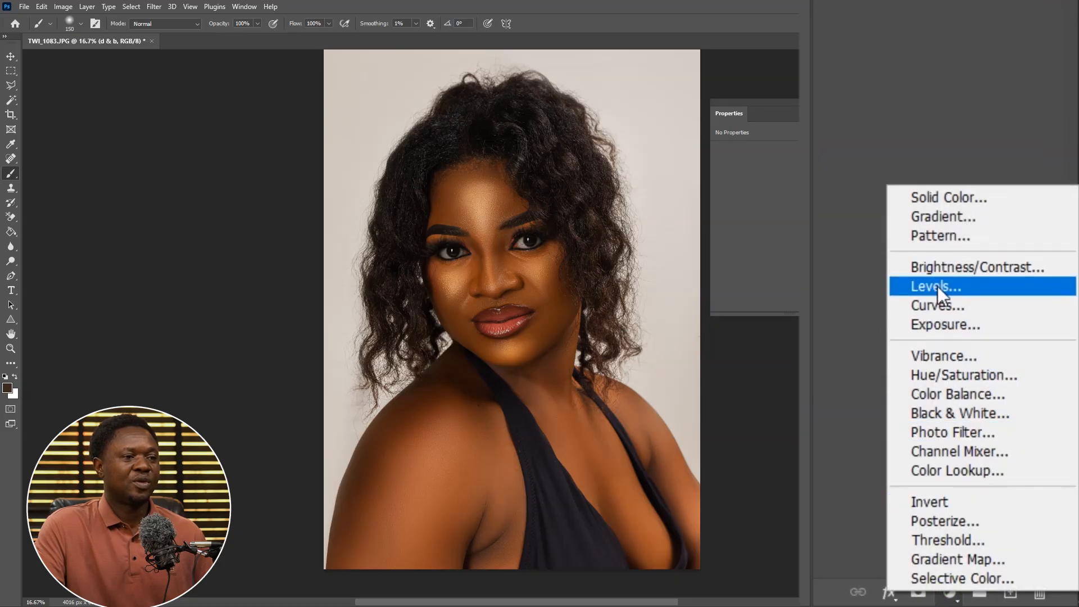
pyautogui.click(935, 286)
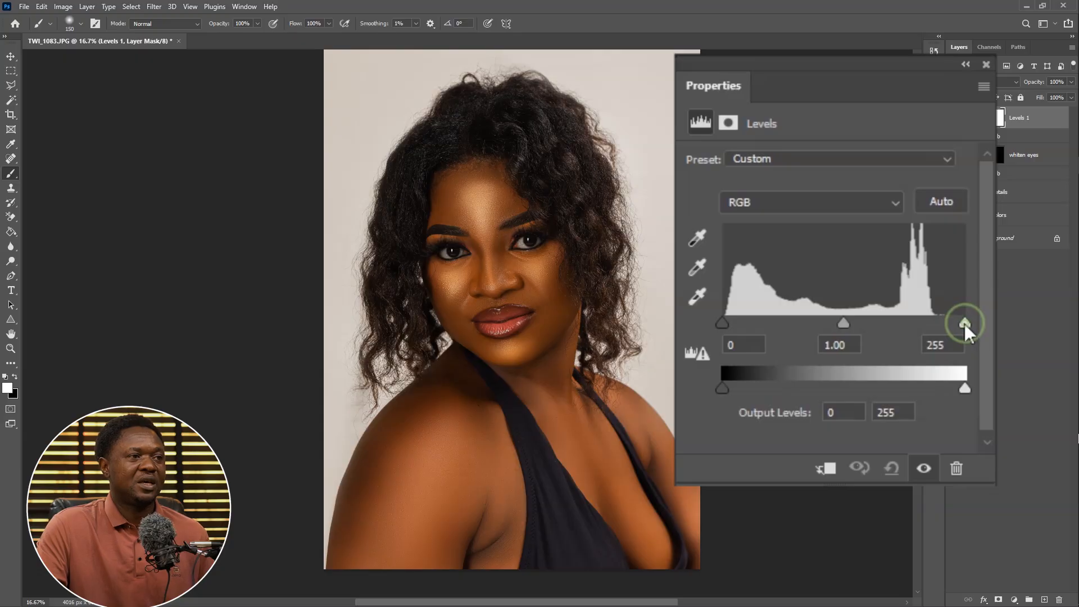
pyautogui.moveTo(964, 324); pyautogui.dragTo(938, 329)
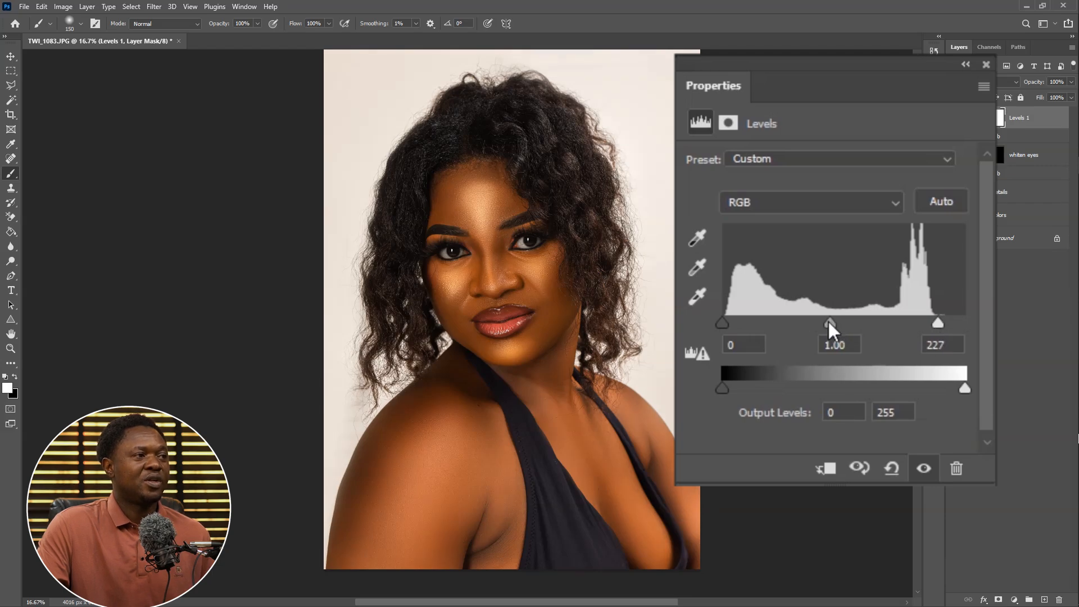
pyautogui.moveTo(823, 323); pyautogui.dragTo(818, 323)
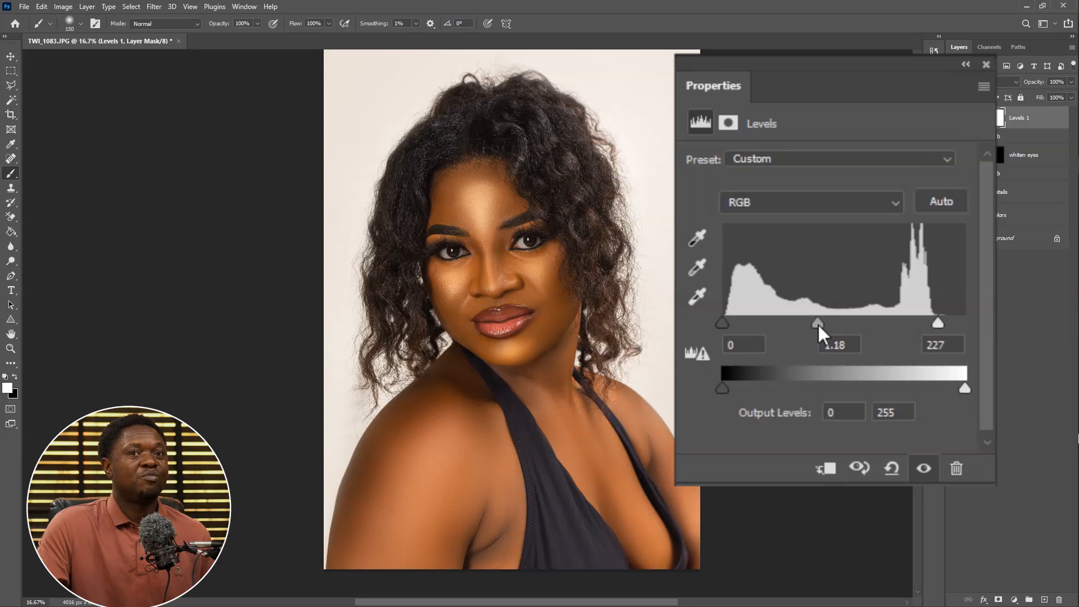
pyautogui.moveTo(817, 322); pyautogui.dragTo(826, 326)
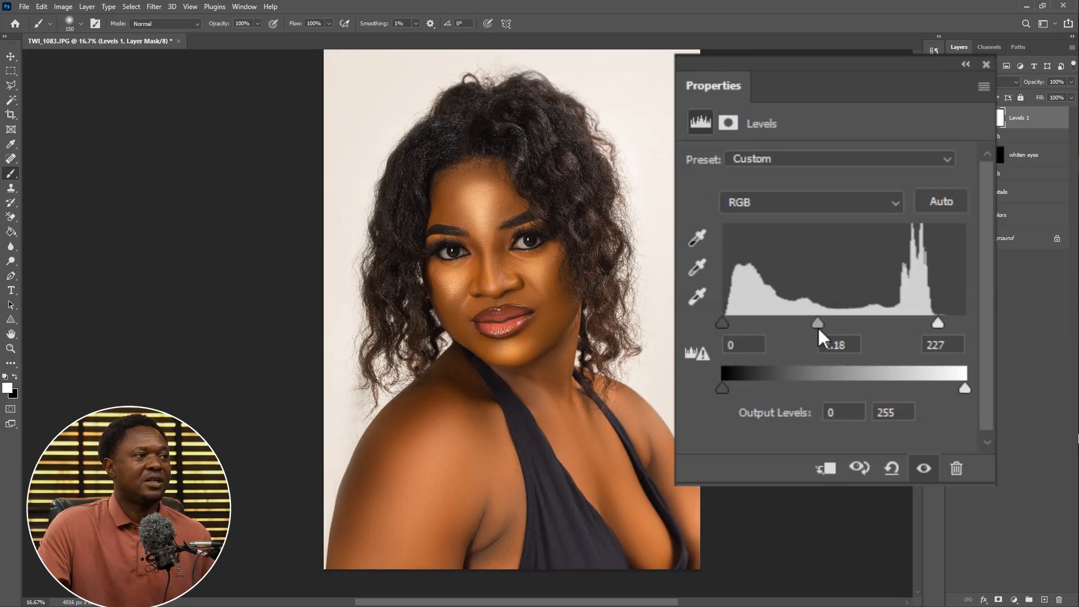
pyautogui.moveTo(814, 328); pyautogui.dragTo(816, 327)
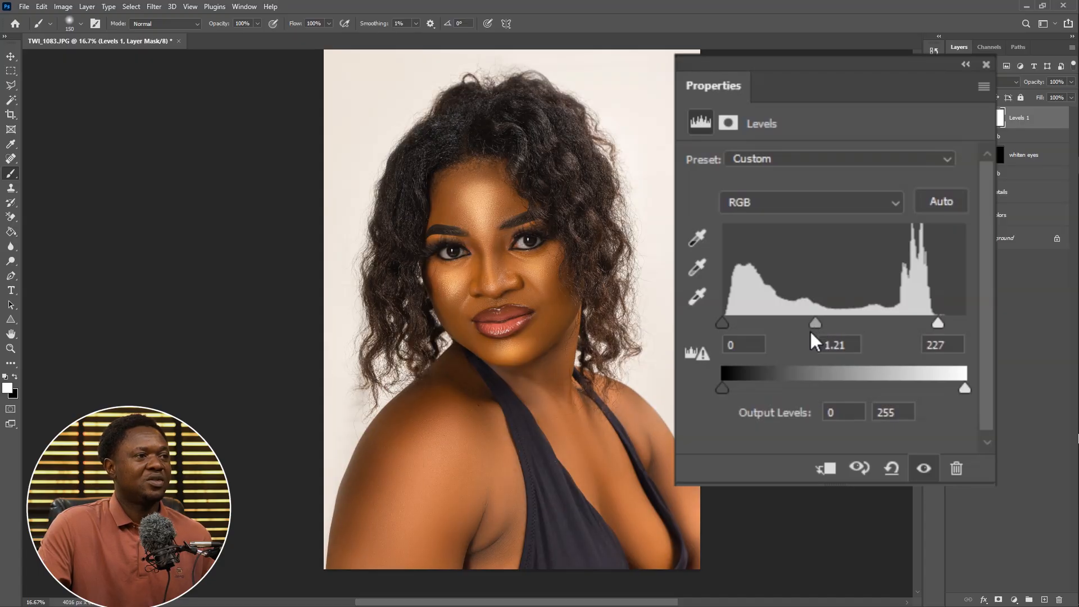
pyautogui.moveTo(717, 322); pyautogui.dragTo(734, 321)
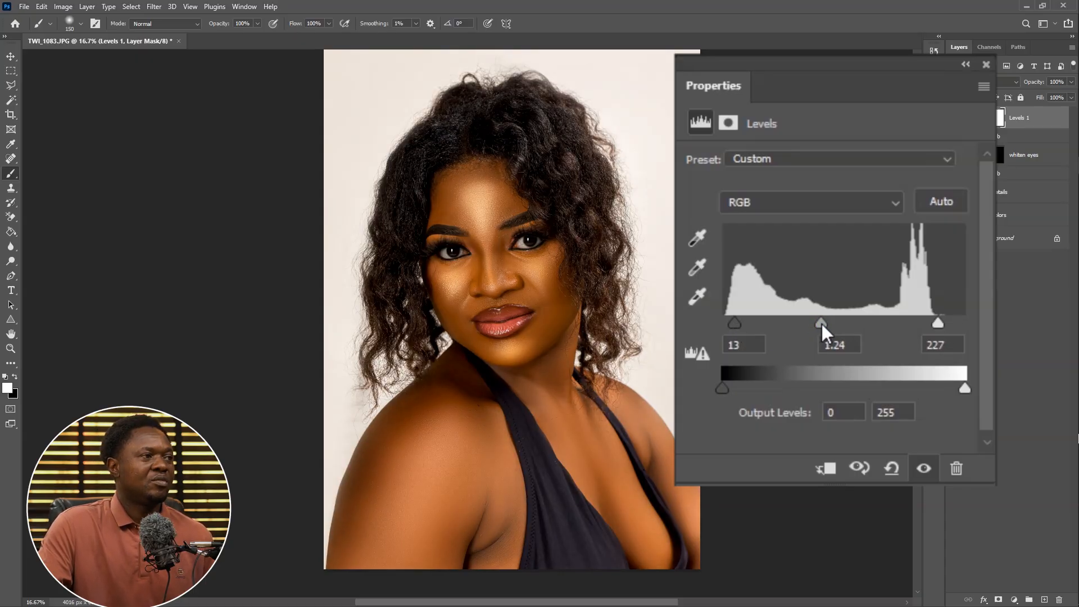
pyautogui.moveTo(823, 323); pyautogui.dragTo(820, 323)
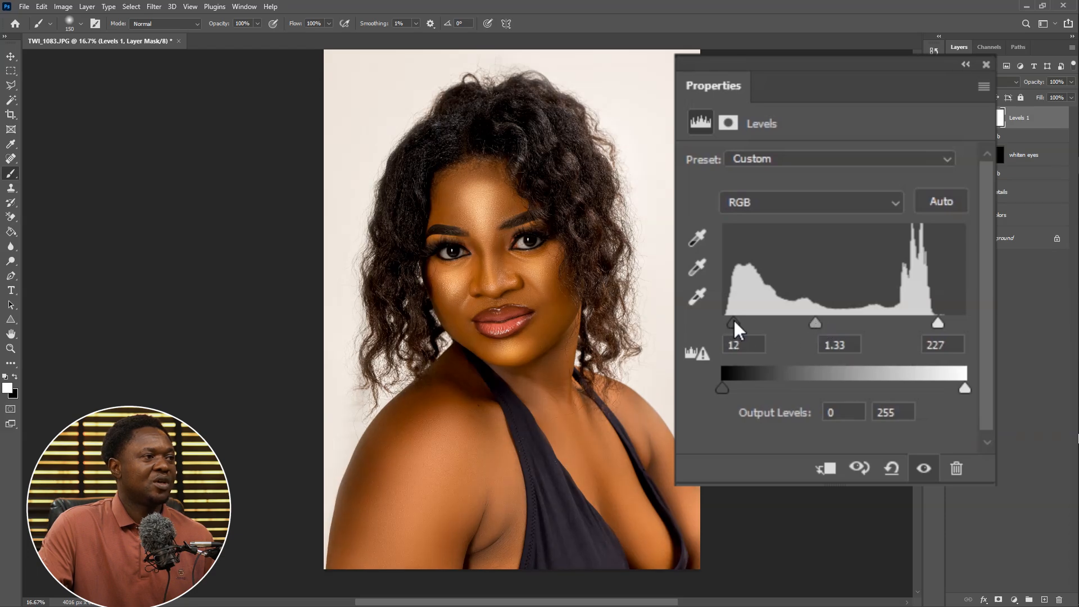
pyautogui.moveTo(734, 321); pyautogui.dragTo(737, 322)
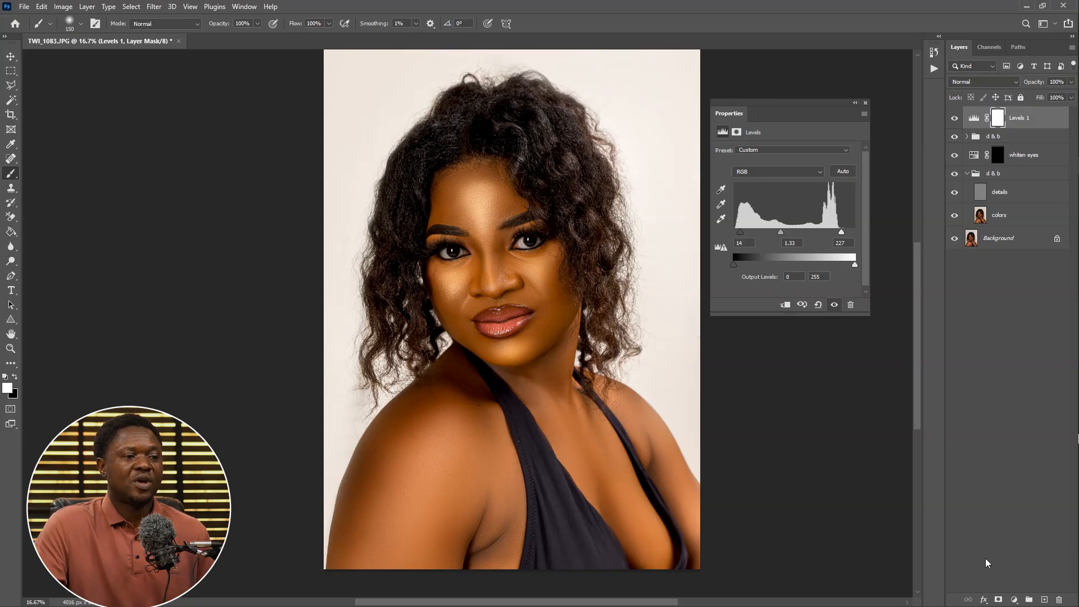
# Add a Black & White adjustment layer set to Multiply blend mode at 20% opacity, toggling it to compare
pyautogui.click(1014, 599)
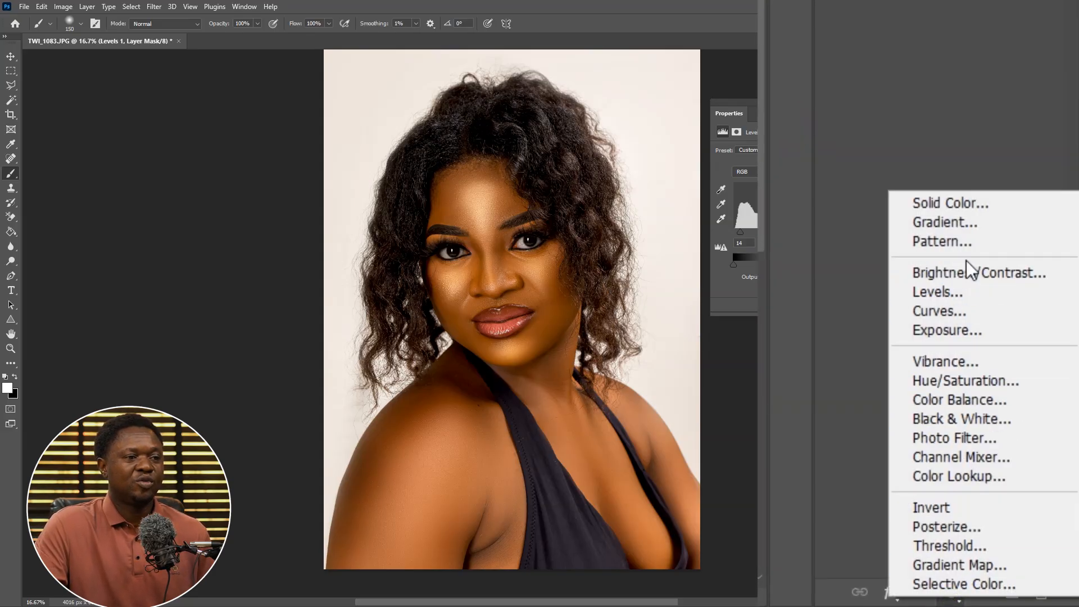
pyautogui.click(969, 418)
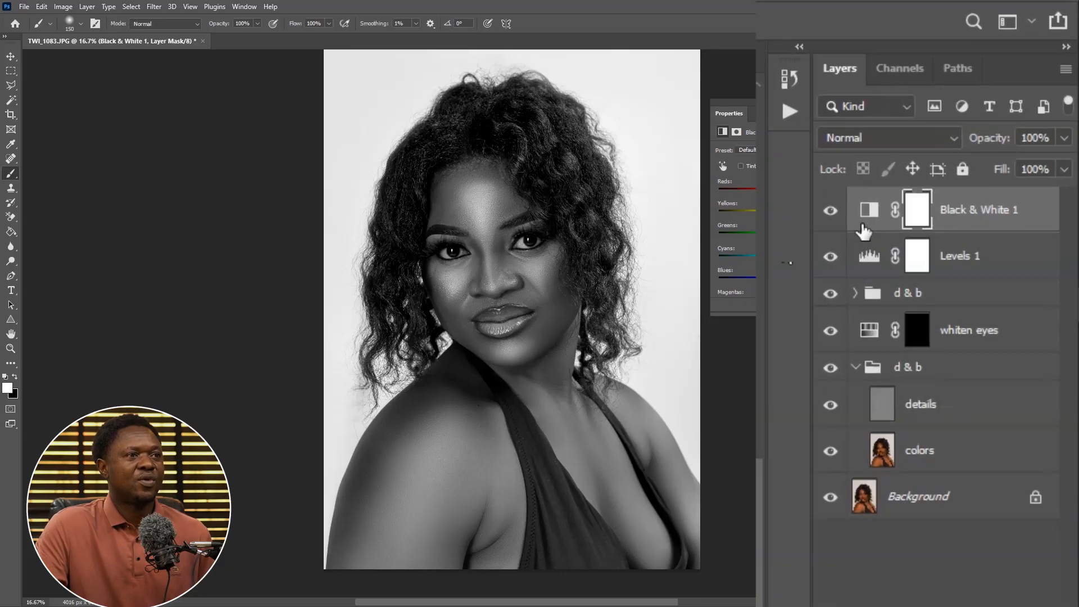
pyautogui.click(877, 145)
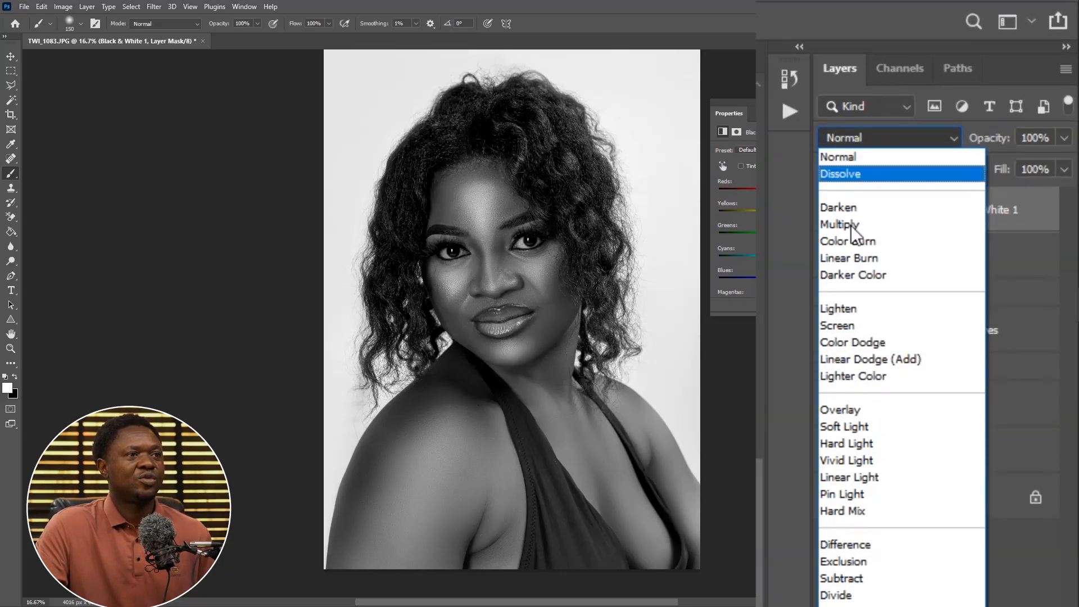
pyautogui.click(851, 226)
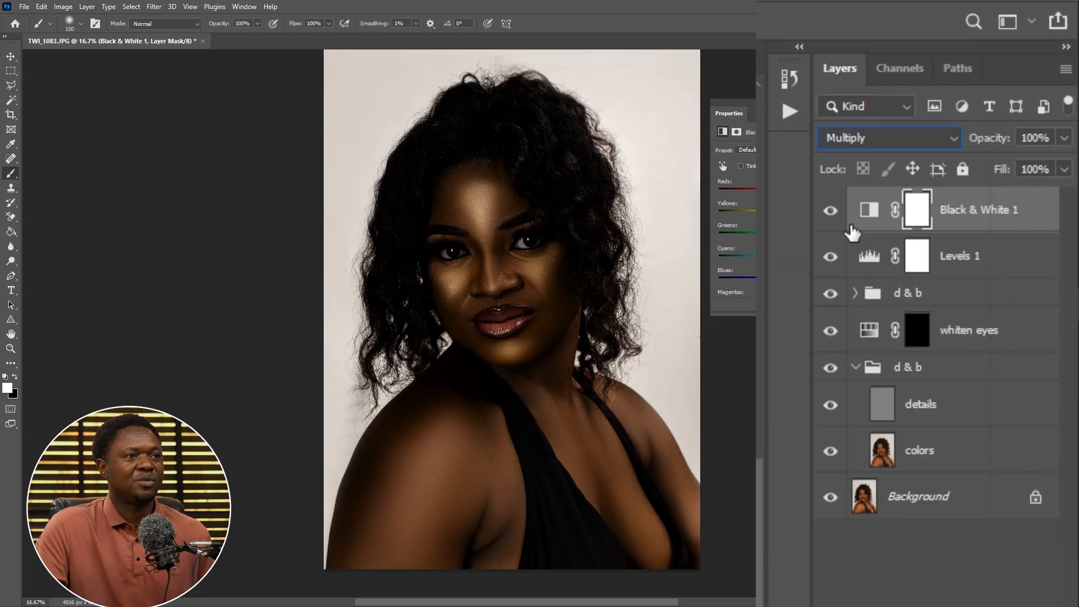
pyautogui.moveTo(991, 149)
pyautogui.mouseDown()
pyautogui.moveTo(980, 140)
pyautogui.moveTo(942, 151)
pyautogui.moveTo(1011, 143)
pyautogui.mouseUp()
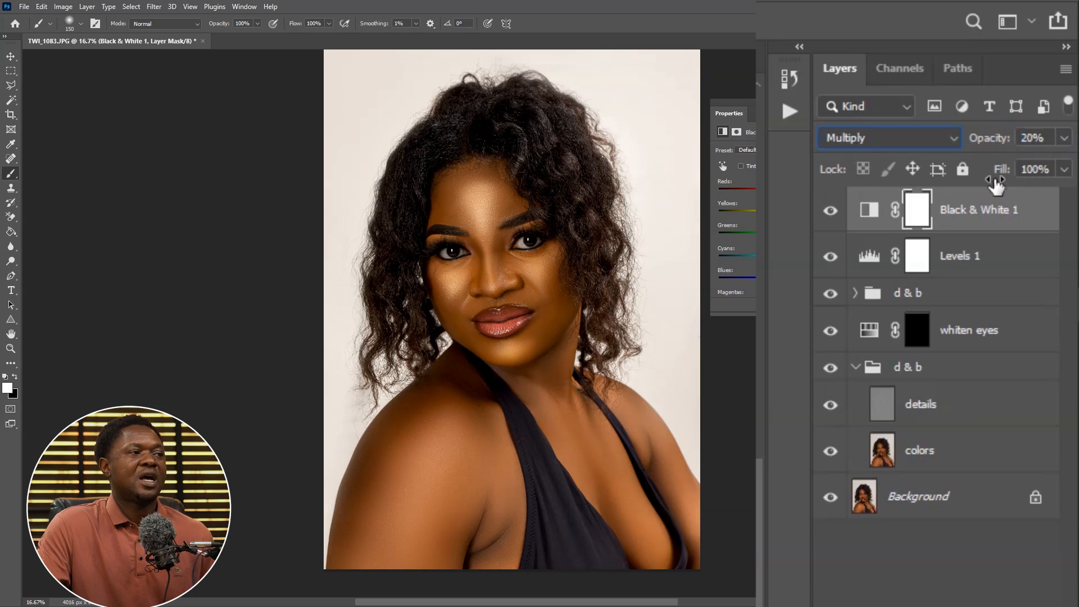
pyautogui.click(830, 211)
pyautogui.click(830, 212)
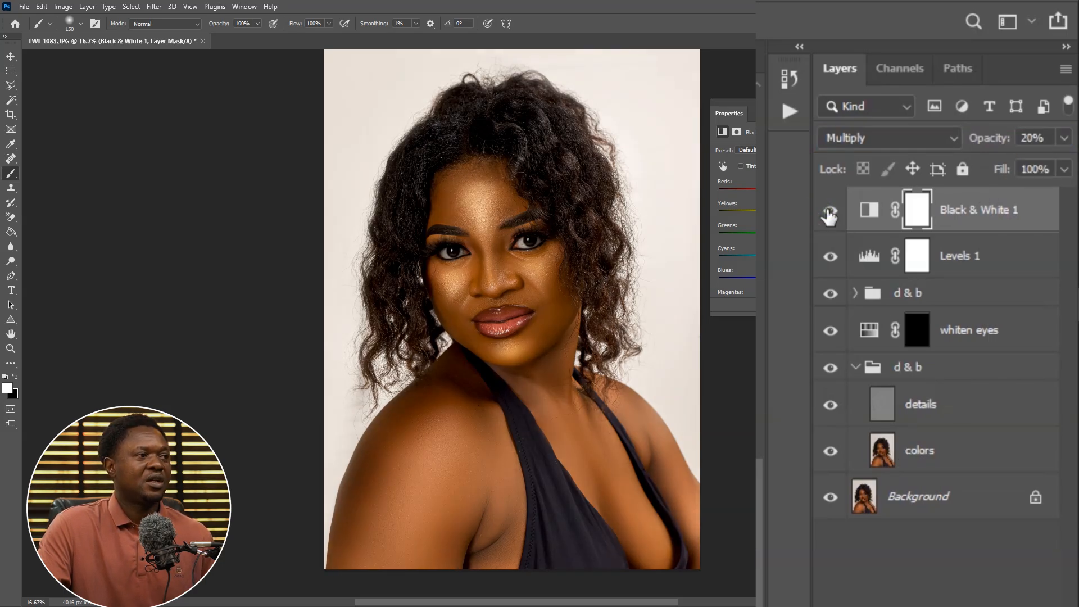
# Toggle the Black & White layer to compare, and rename the Levels 1 layer to brighten
pyautogui.click(830, 211)
pyautogui.click(830, 212)
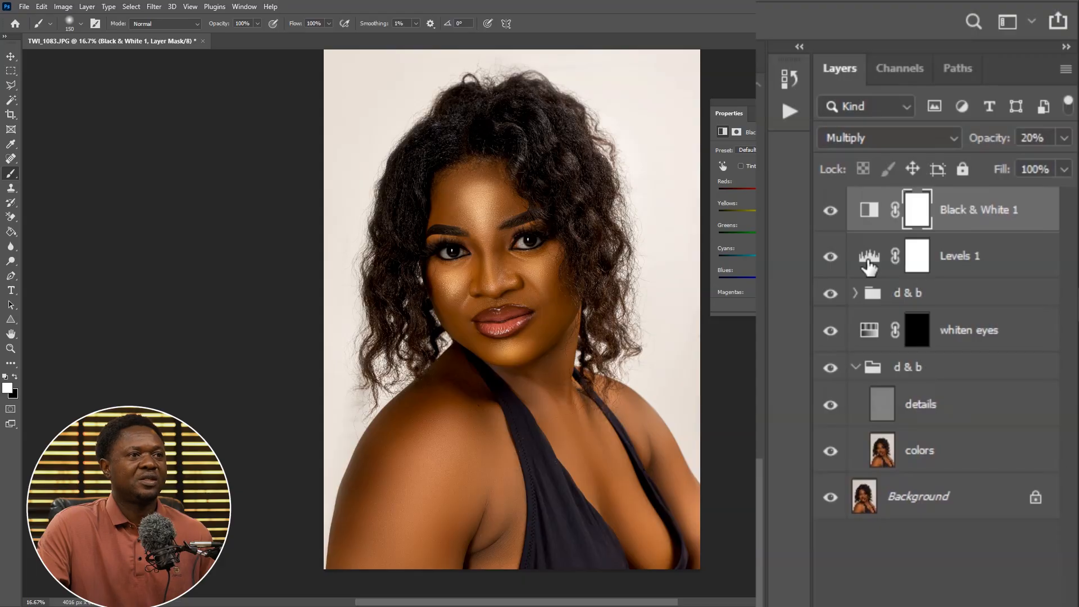
pyautogui.doubleClick(954, 259)
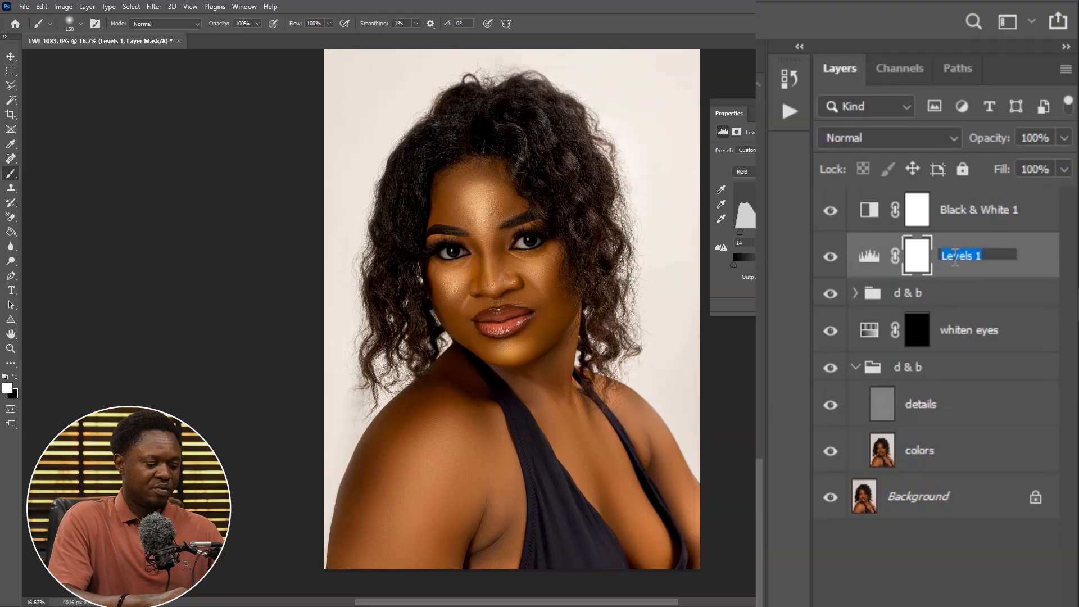
pyautogui.write('brighten')
pyautogui.press('Return')
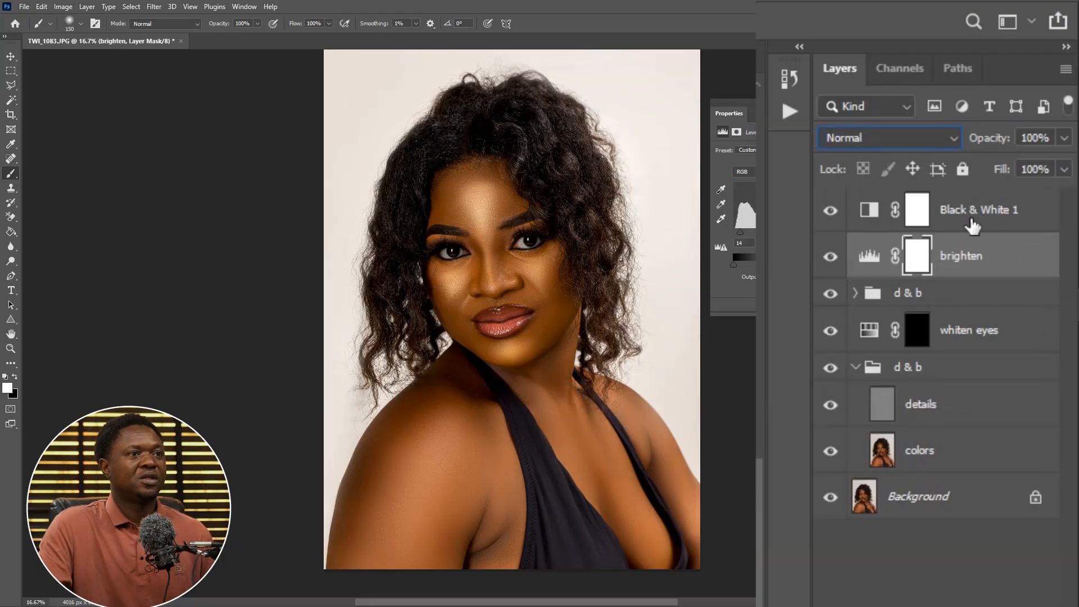
# Rename the Black & White 1 layer to desaturate
pyautogui.click(975, 220)
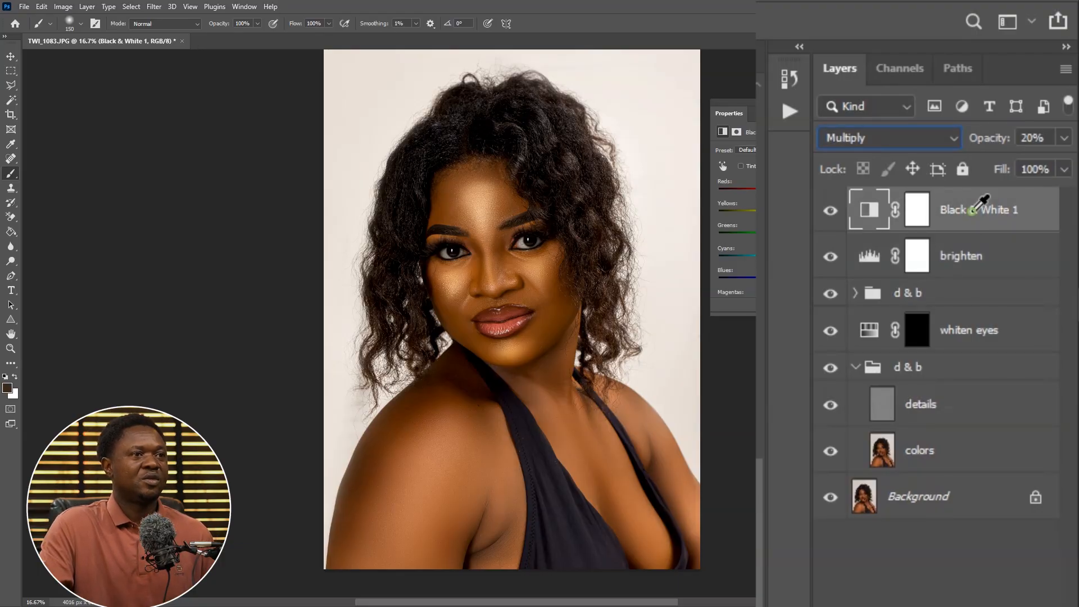
pyautogui.doubleClick(975, 212)
pyautogui.write('des')
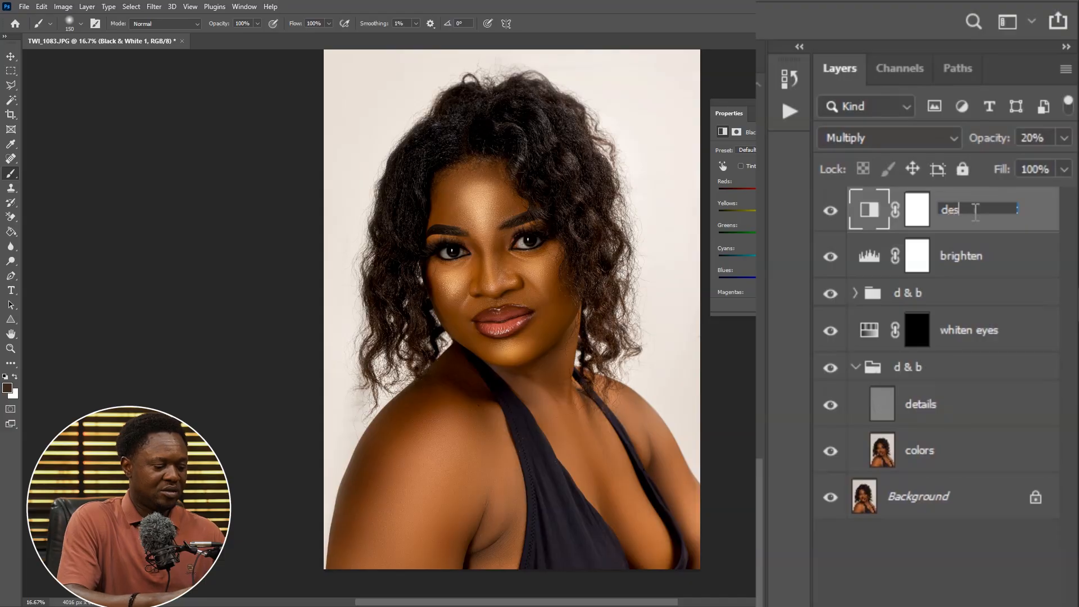
pyautogui.write('aturate')
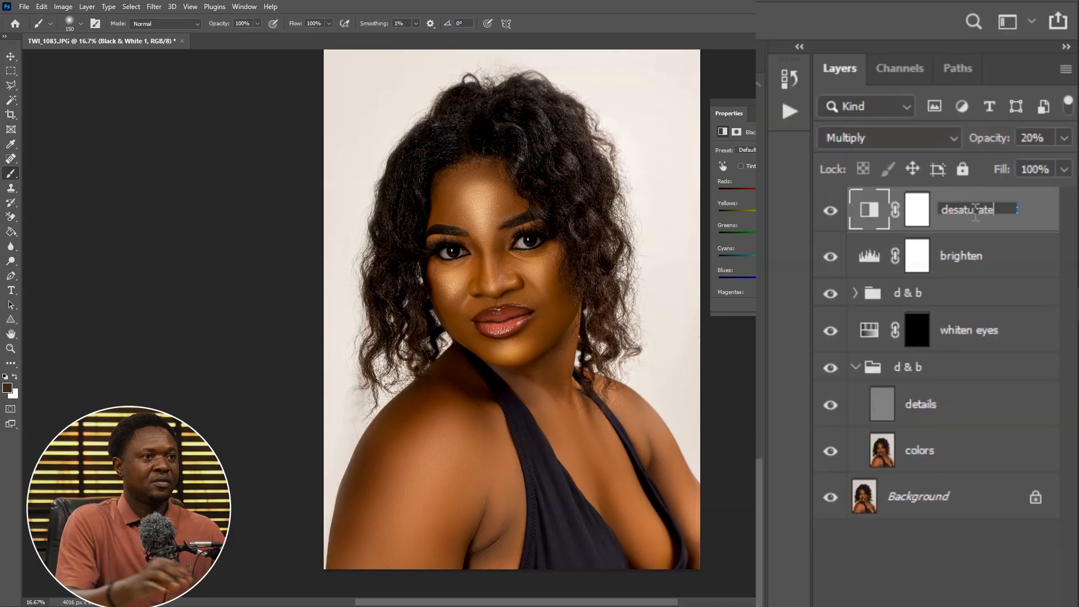
pyautogui.press('Return')
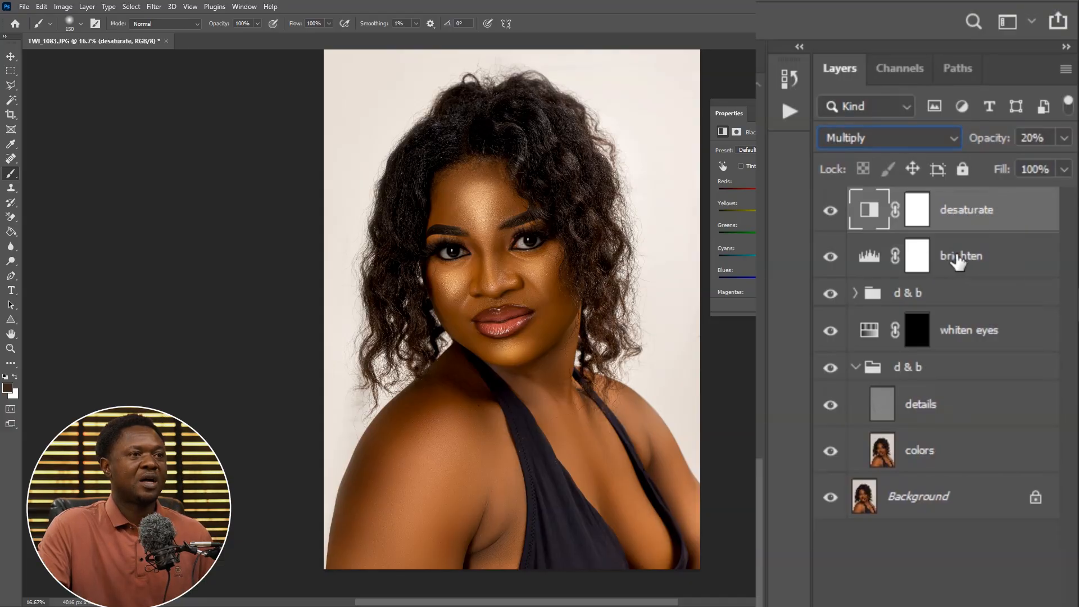
# Set the brighten layer's midtone input level to 1.50, toggling the desaturate layer to compare
pyautogui.click(871, 261)
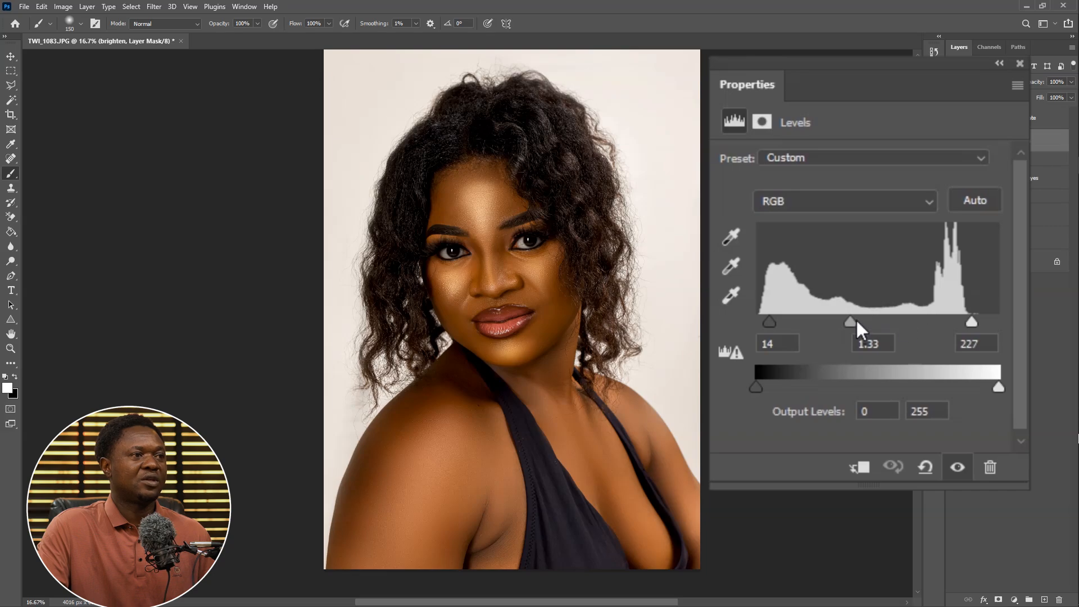
pyautogui.moveTo(848, 319); pyautogui.dragTo(842, 320)
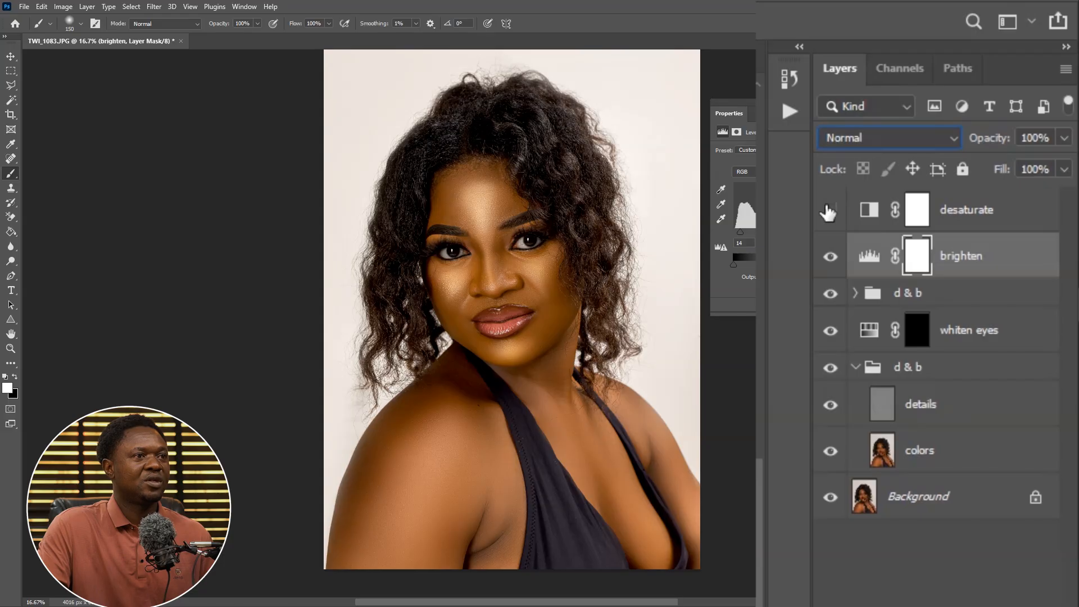
pyautogui.click(830, 211)
pyautogui.click(827, 212)
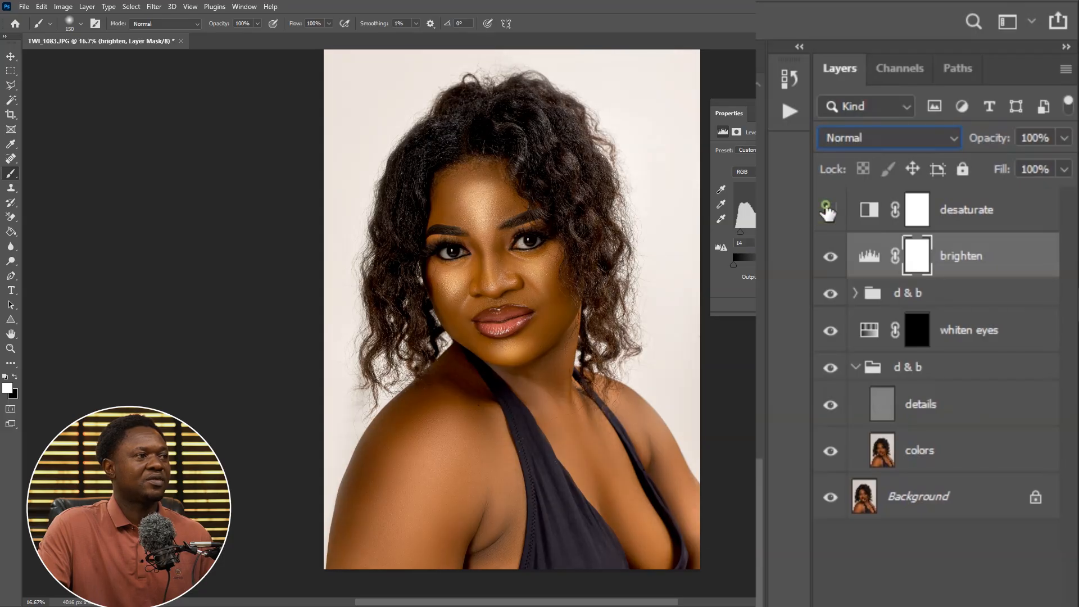
pyautogui.click(828, 211)
pyautogui.click(827, 211)
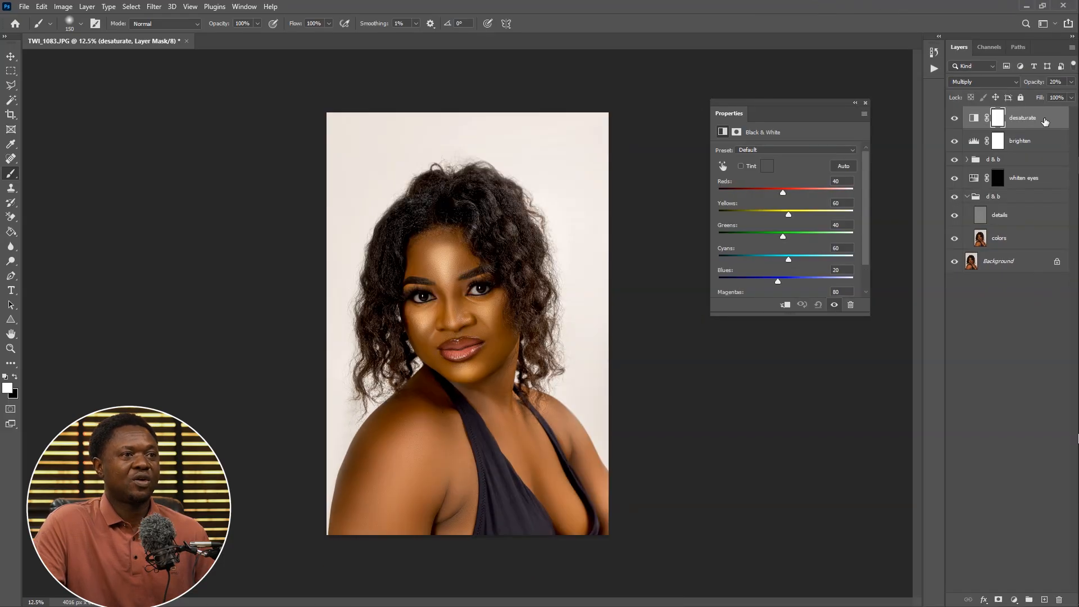
# Add a Curves adjustment layer and move its white input point inward to brighten the image
pyautogui.click(1044, 119)
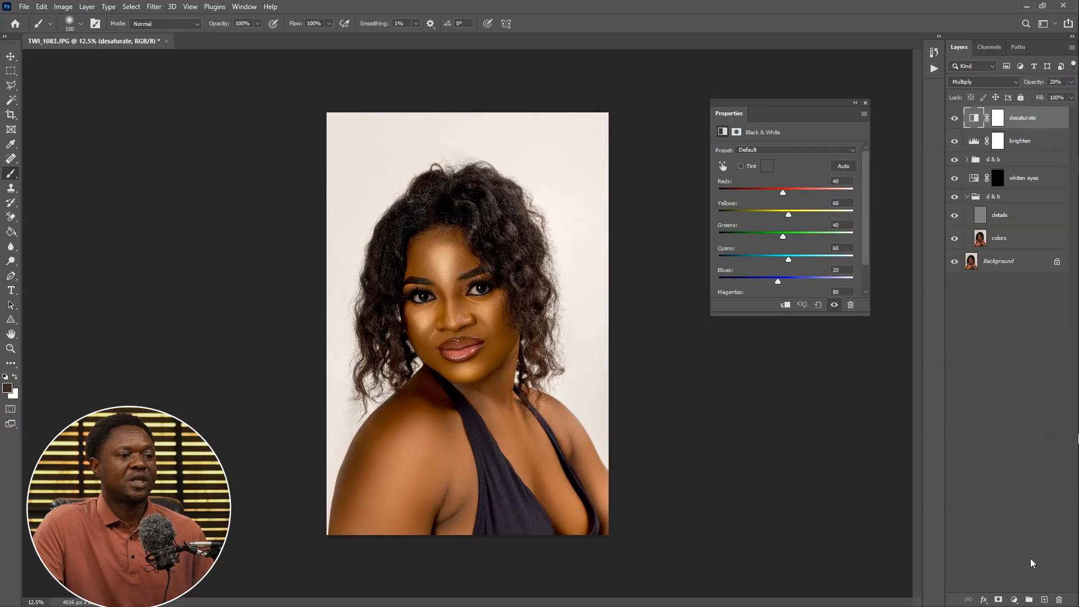
pyautogui.click(1014, 599)
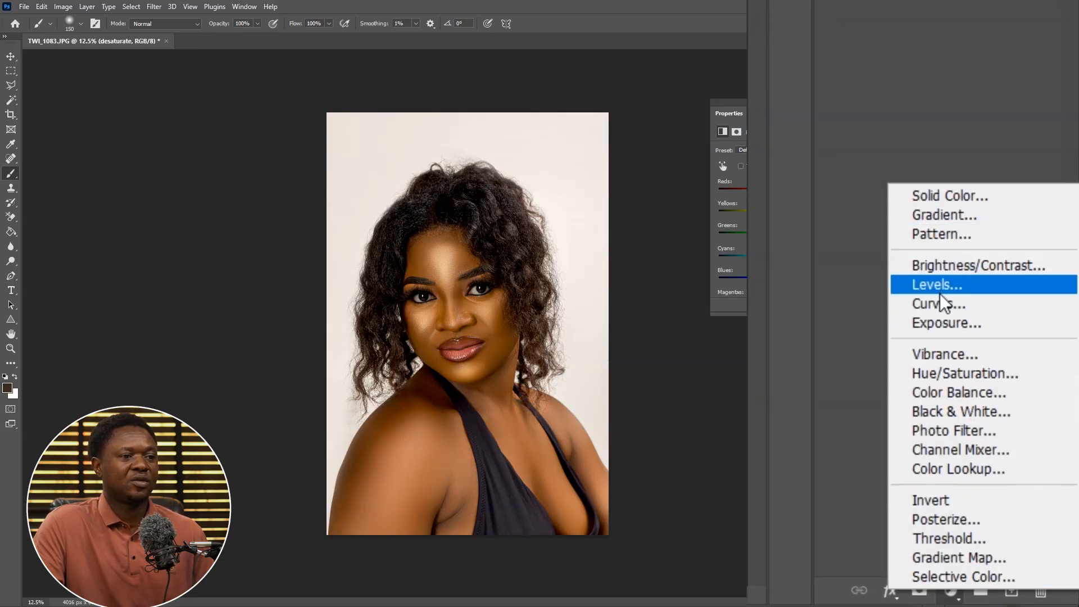
pyautogui.click(944, 304)
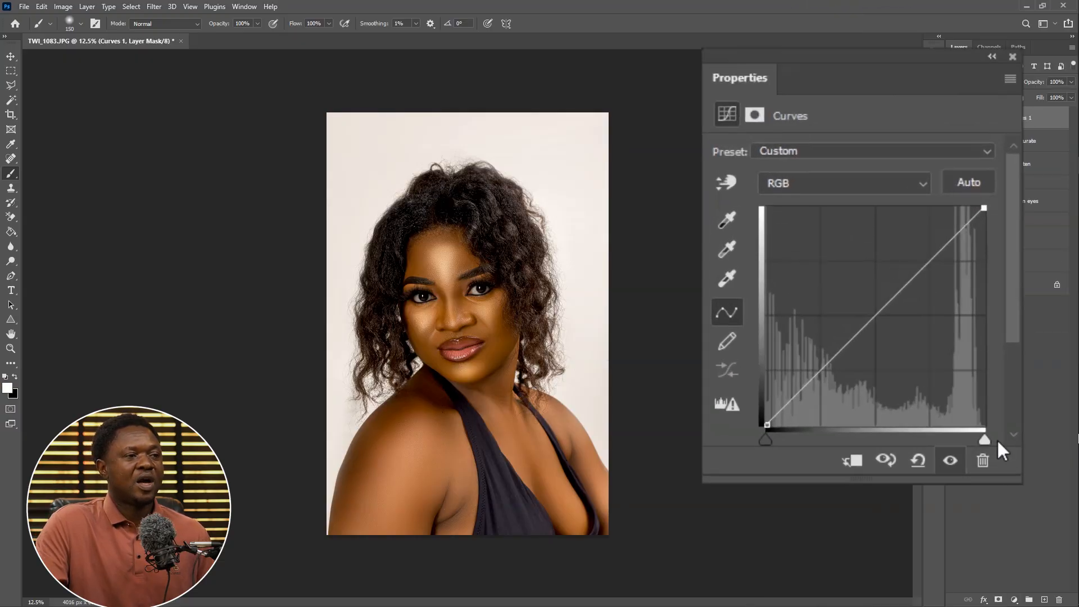
pyautogui.moveTo(983, 442); pyautogui.dragTo(930, 449)
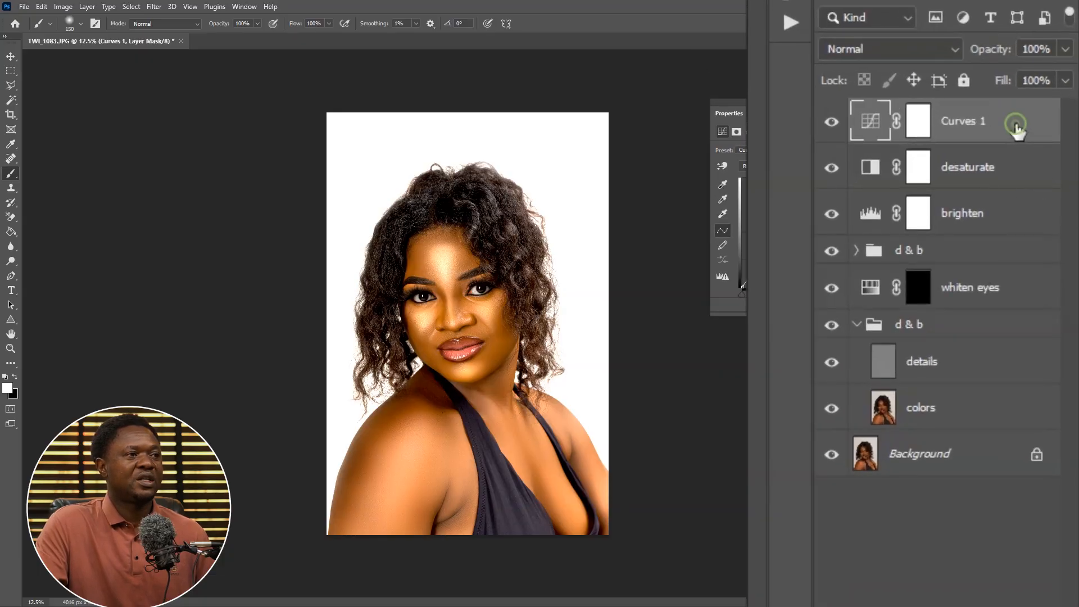
# In the Curves layer's blending options, split the Underlying Layer Blend If shadow slider to 170 / 220
pyautogui.doubleClick(1040, 119)
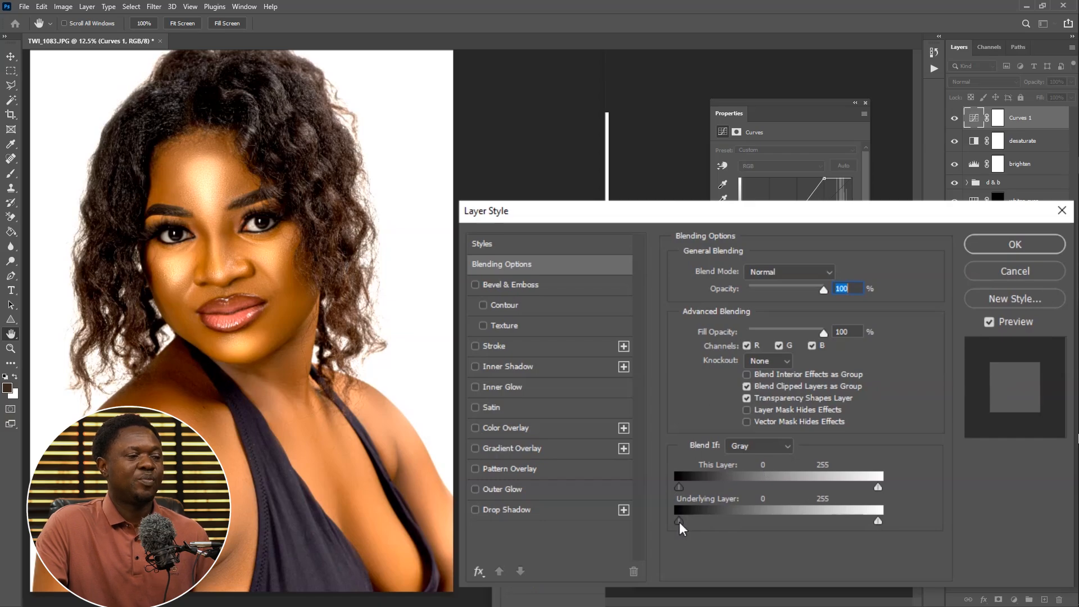
pyautogui.moveTo(678, 521); pyautogui.dragTo(790, 517)
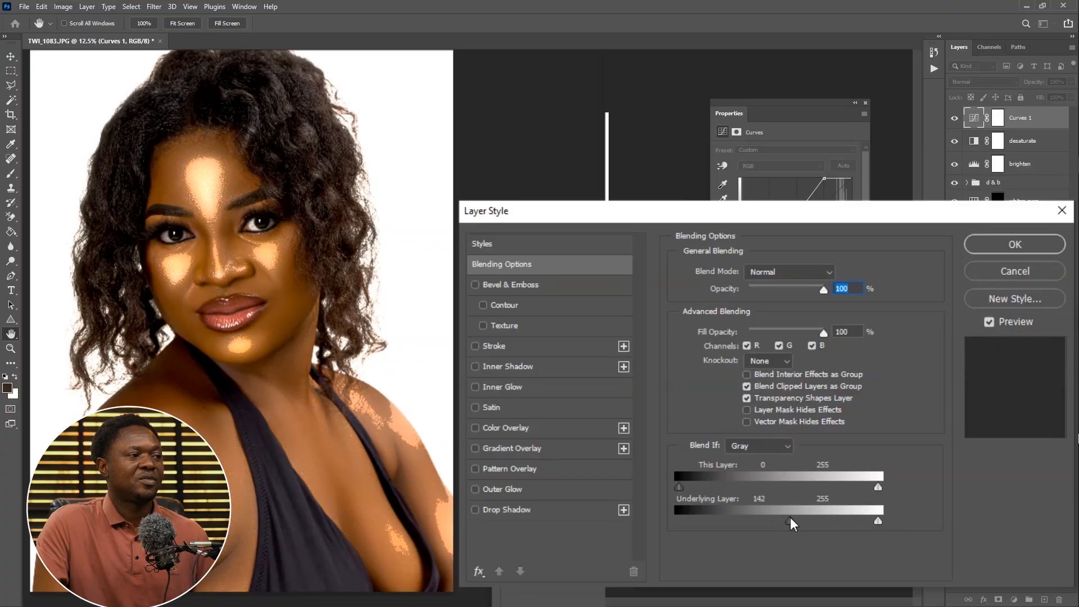
pyautogui.press('alt')
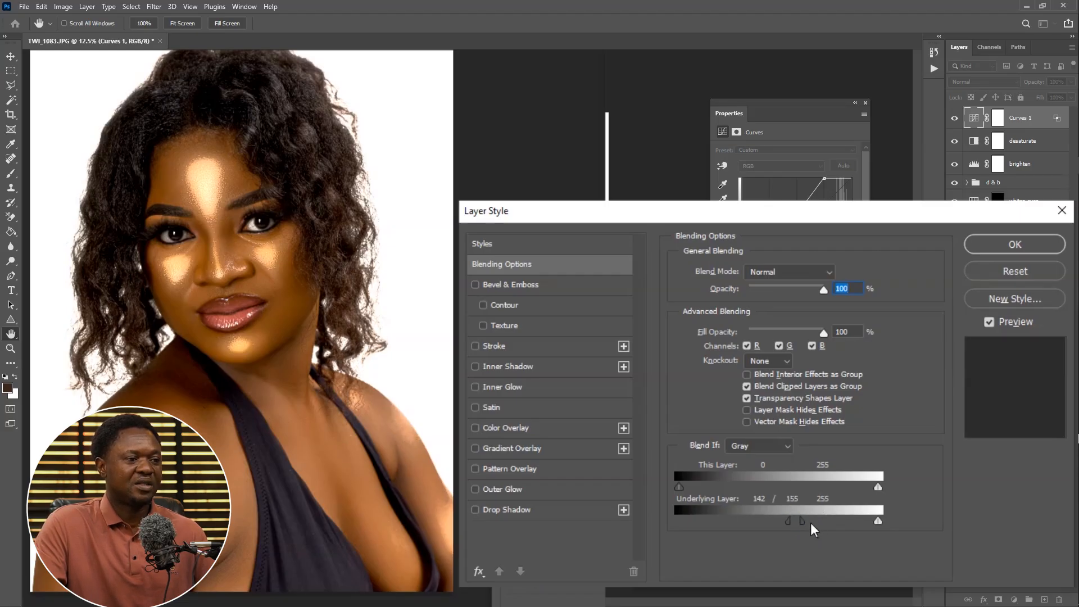
pyautogui.moveTo(806, 520); pyautogui.dragTo(837, 517)
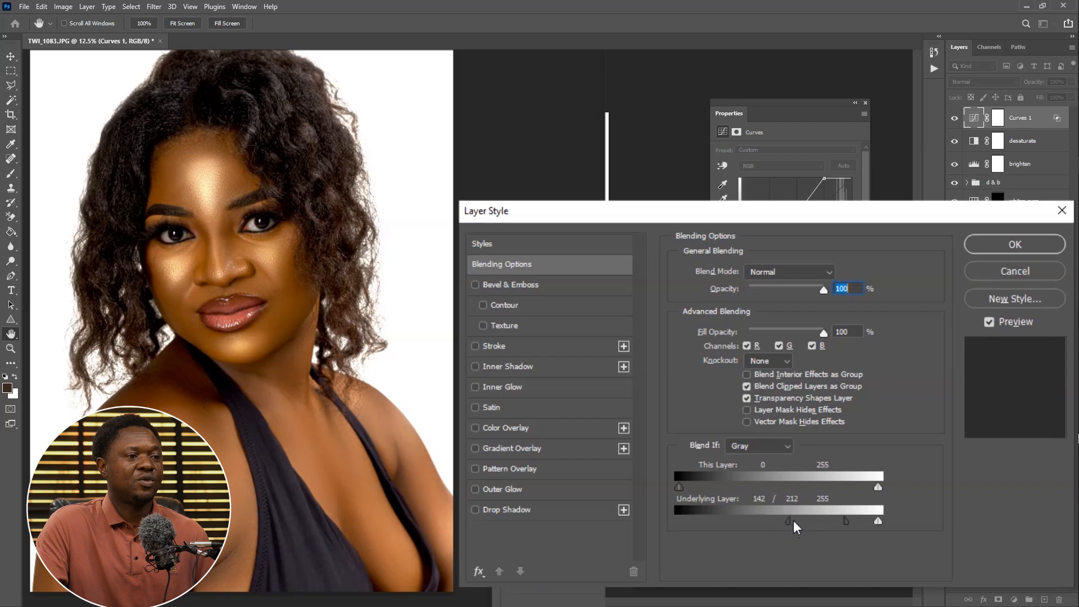
pyautogui.moveTo(792, 521); pyautogui.dragTo(812, 519)
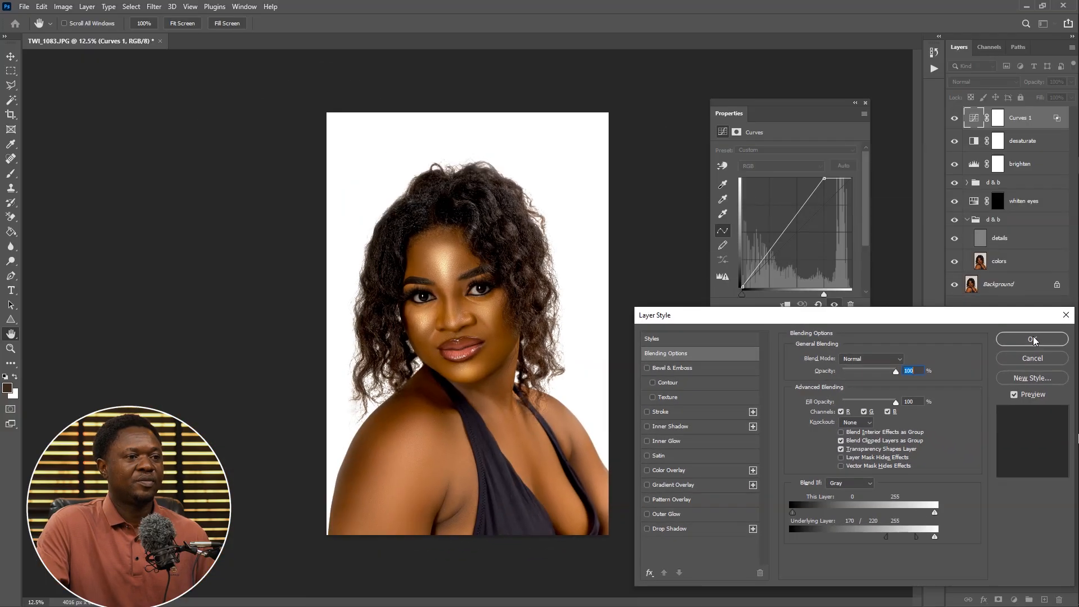
pyautogui.click(1014, 244)
# Select the Curves layer mask with the Brush tool and default colors, and invert the mask to black
pyautogui.press('b')
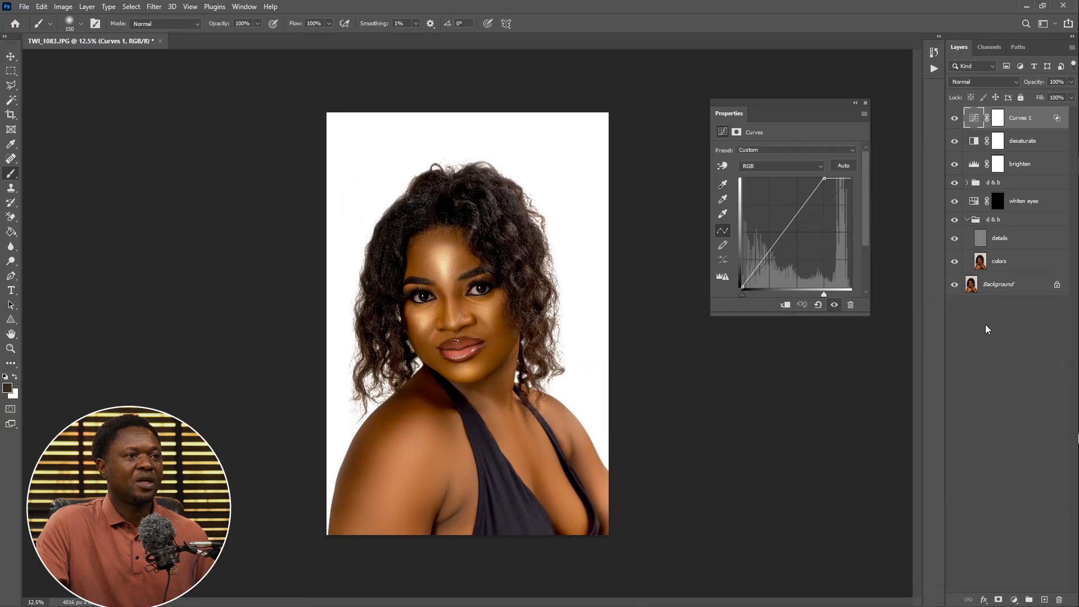
pyautogui.click(919, 236)
pyautogui.press('d')
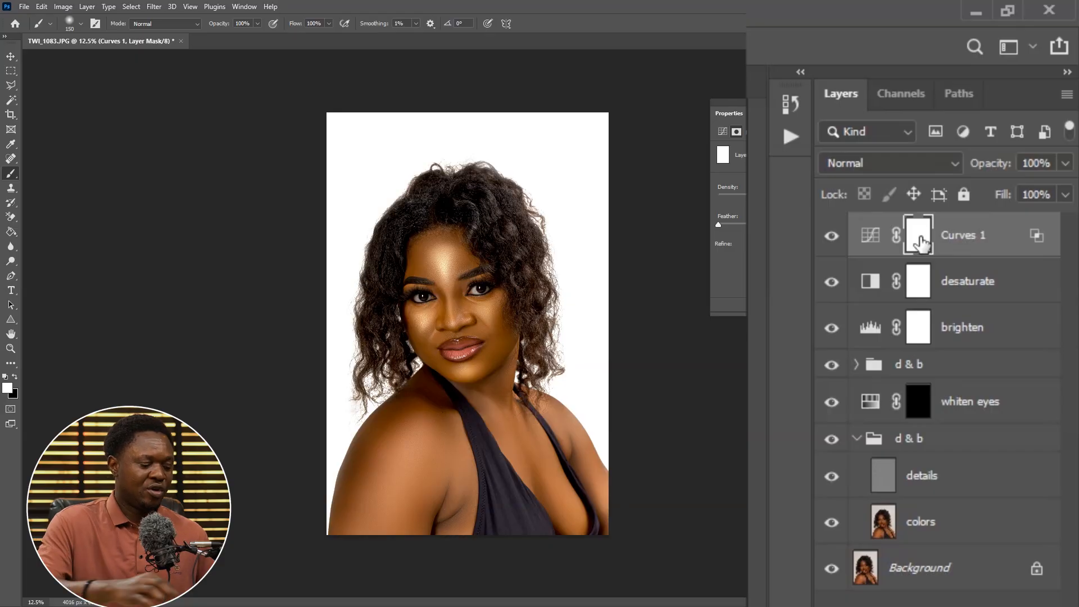
pyautogui.hotkey('ctrl', 'i')
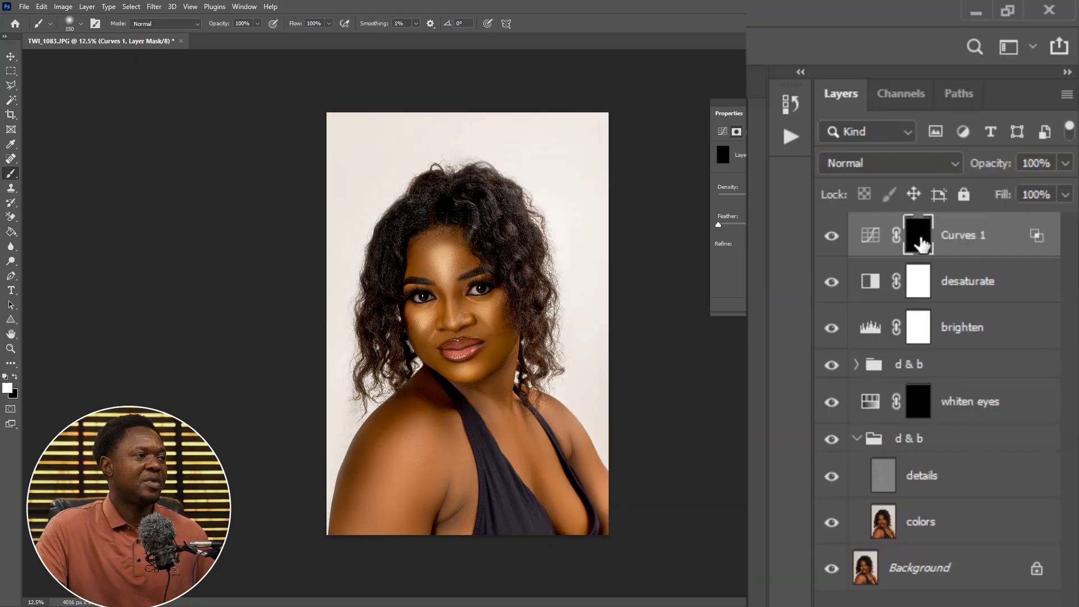
# Set up a soft 150 px brush at 100% opacity and 75% flow, zoomed in on the face
pyautogui.rightClick(28, 185)
pyautogui.click(103, 175)
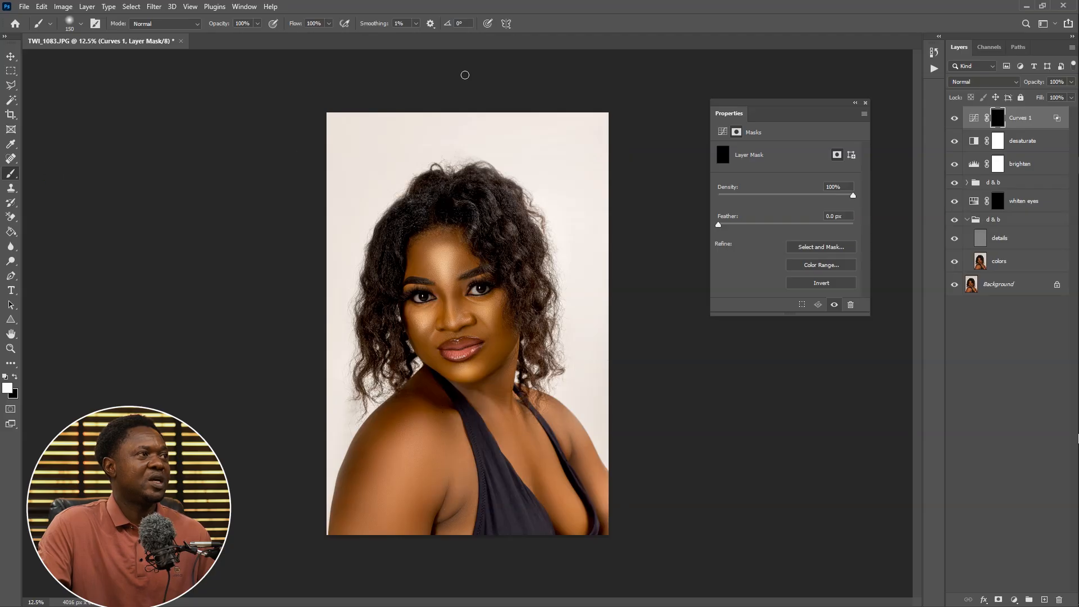
pyautogui.click(81, 25)
pyautogui.moveTo(63, 85)
pyautogui.mouseDown()
pyautogui.moveTo(90, 87)
pyautogui.moveTo(65, 89)
pyautogui.mouseUp()
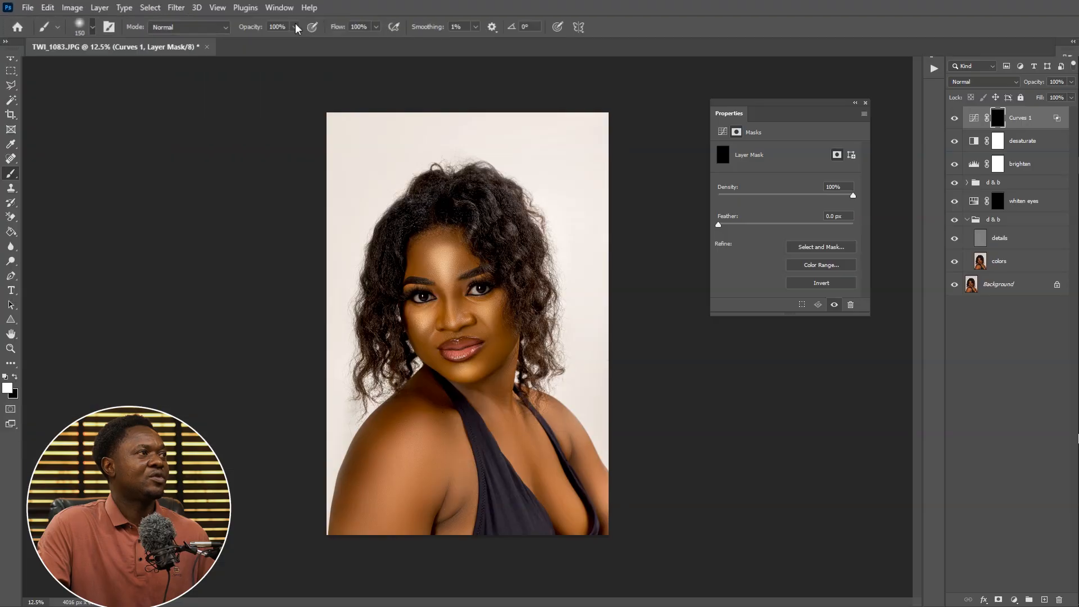
pyautogui.click(295, 25)
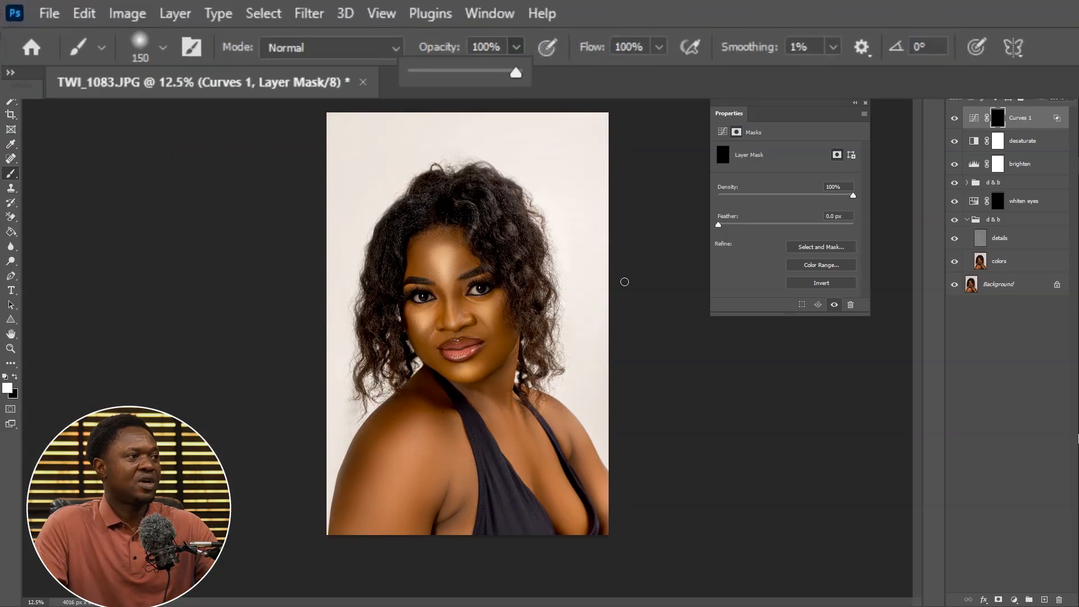
pyautogui.hotkey('ctrl', '+')
pyautogui.hotkey('ctrl', '+')
pyautogui.hotkey('ctrl', '+')
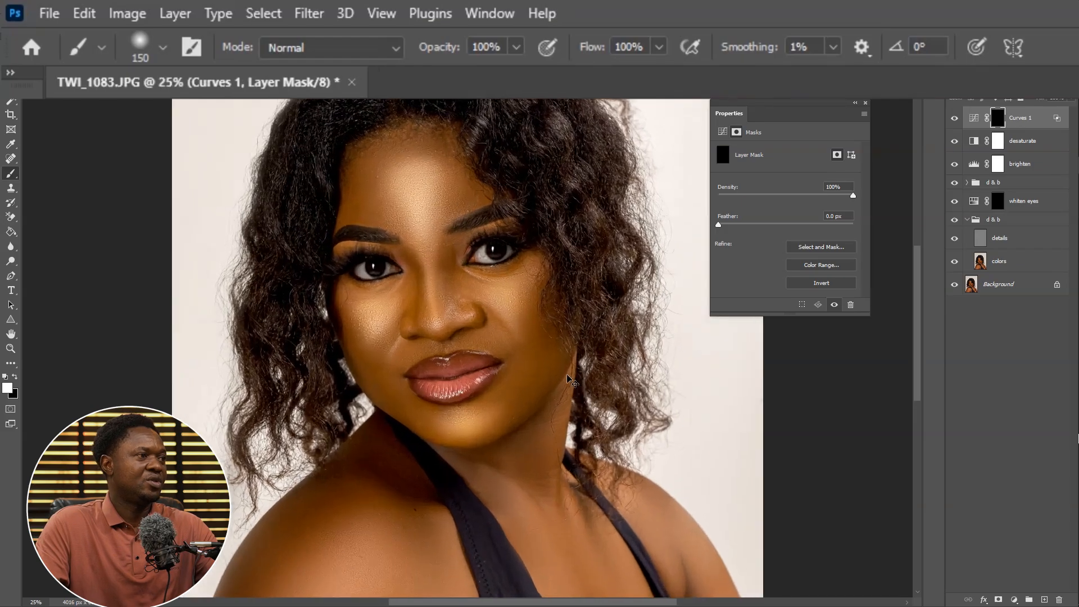
pyautogui.hotkey('ctrl', '+')
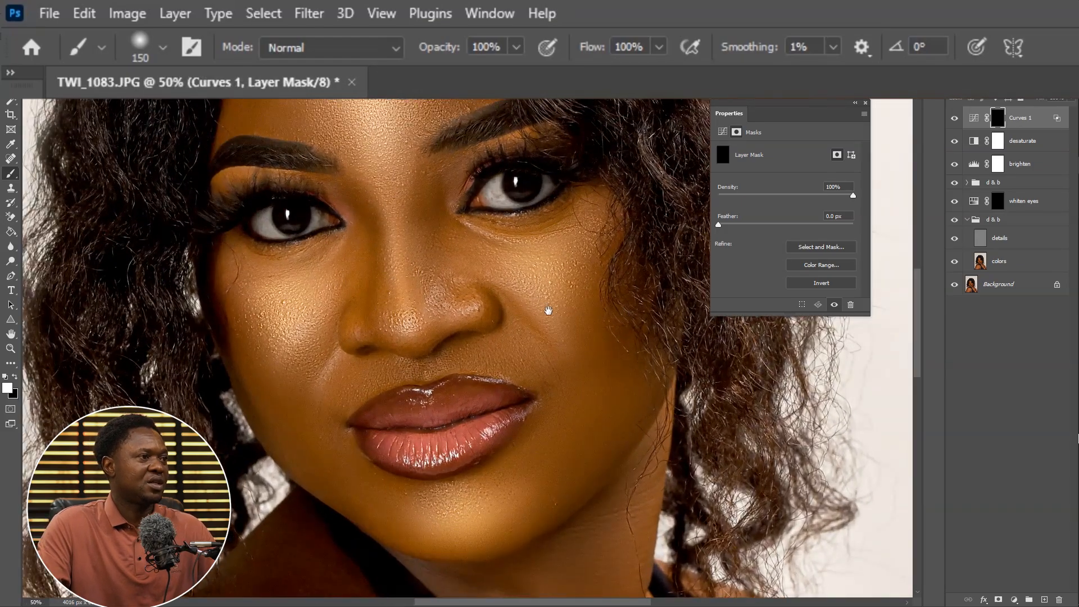
pyautogui.moveTo(549, 310); pyautogui.dragTo(544, 339)
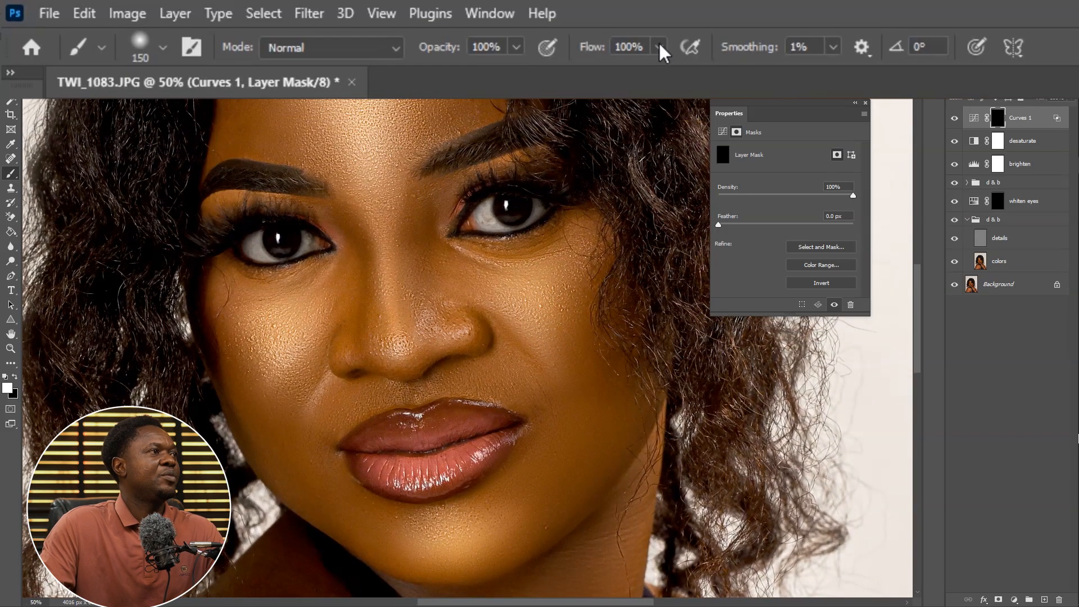
pyautogui.moveTo(659, 47); pyautogui.dragTo(633, 70)
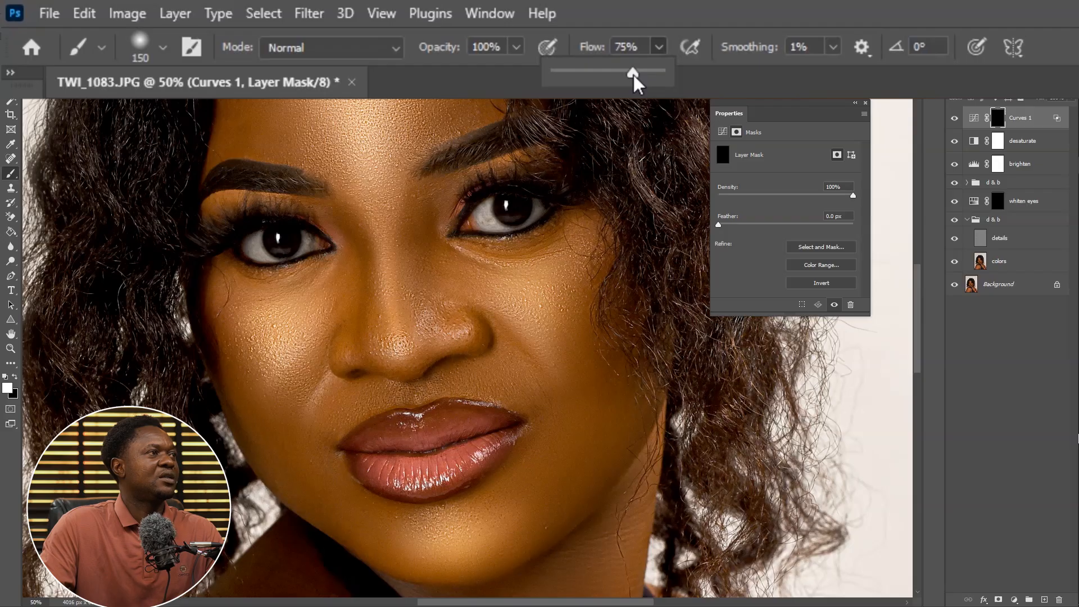
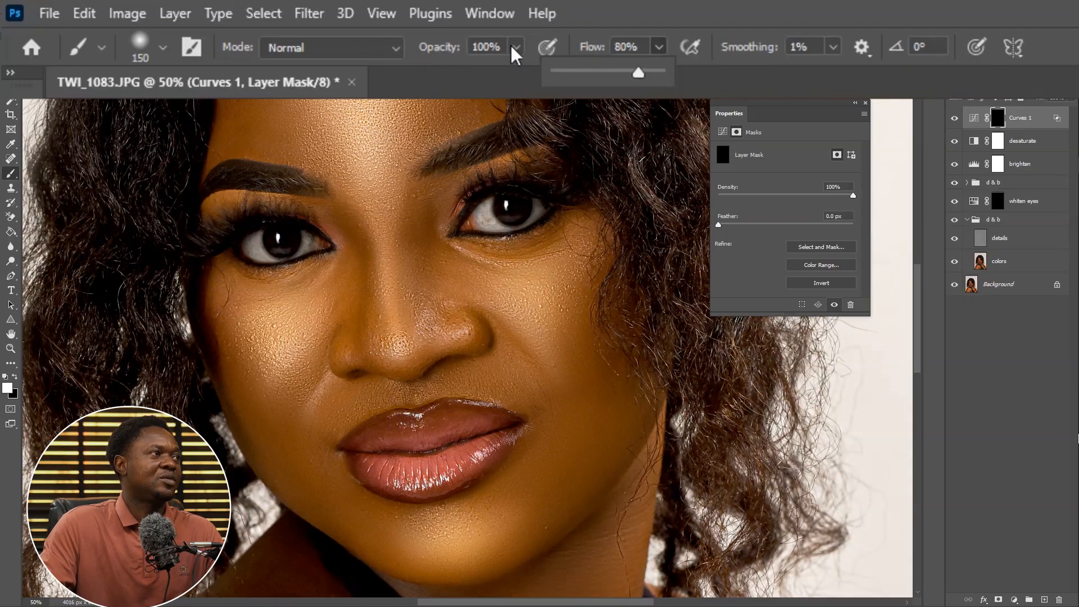
# Set the brush opacity to 80% and paint white on the Curves 1 mask over the right cheek to reveal the glow
pyautogui.click(487, 47)
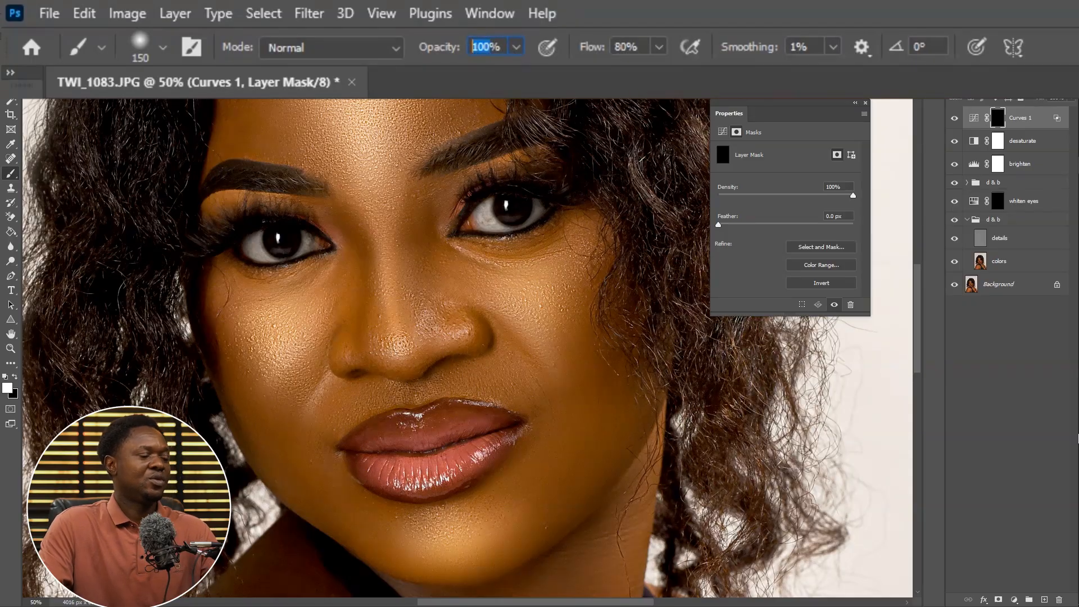
pyautogui.write('8')
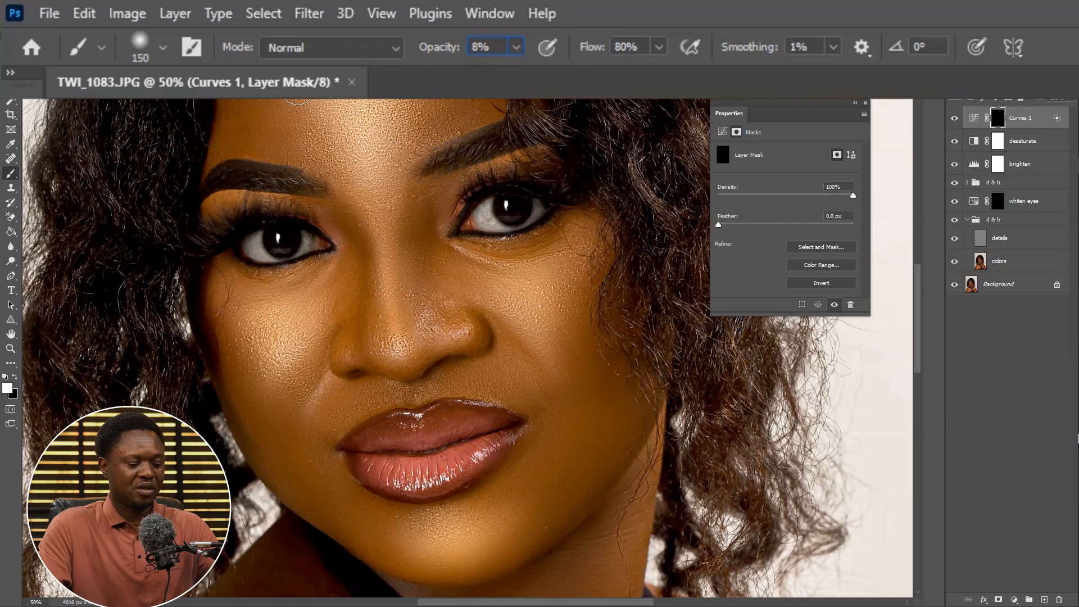
pyautogui.write('0')
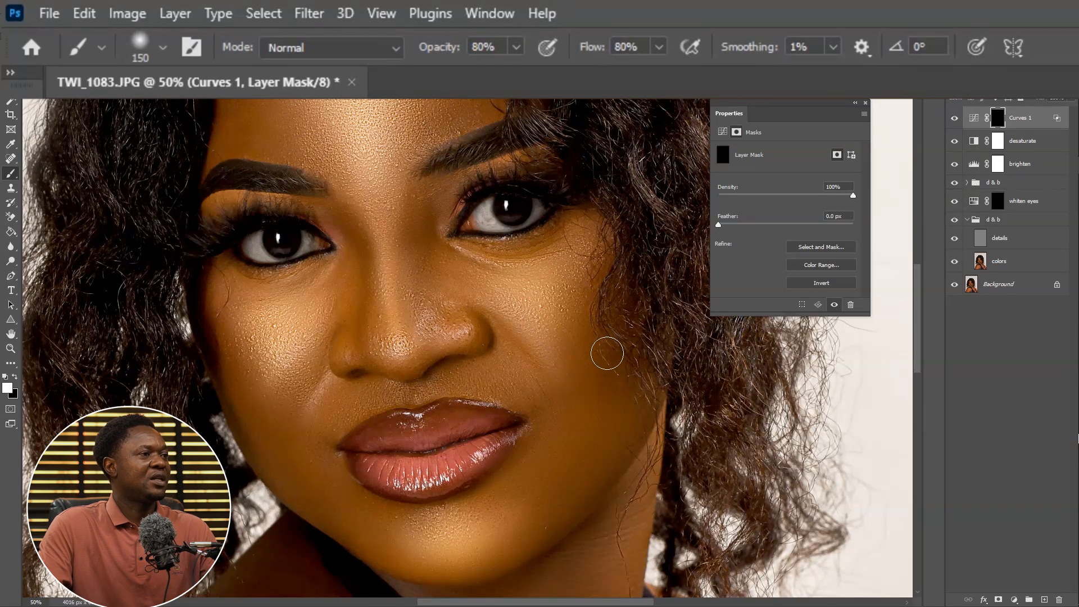
pyautogui.press(']')
pyautogui.press(']')
pyautogui.press(']')
pyautogui.press(']')
pyautogui.press('[')
pyautogui.press('[')
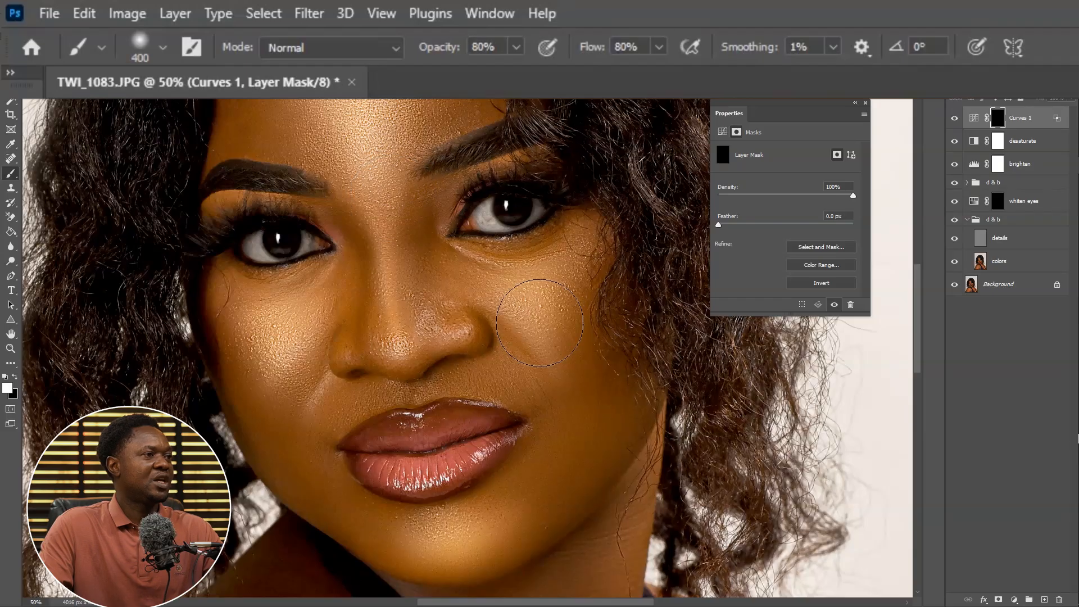
pyautogui.moveTo(524, 301)
pyautogui.mouseDown()
pyautogui.moveTo(552, 293)
pyautogui.moveTo(528, 300)
pyautogui.mouseUp()
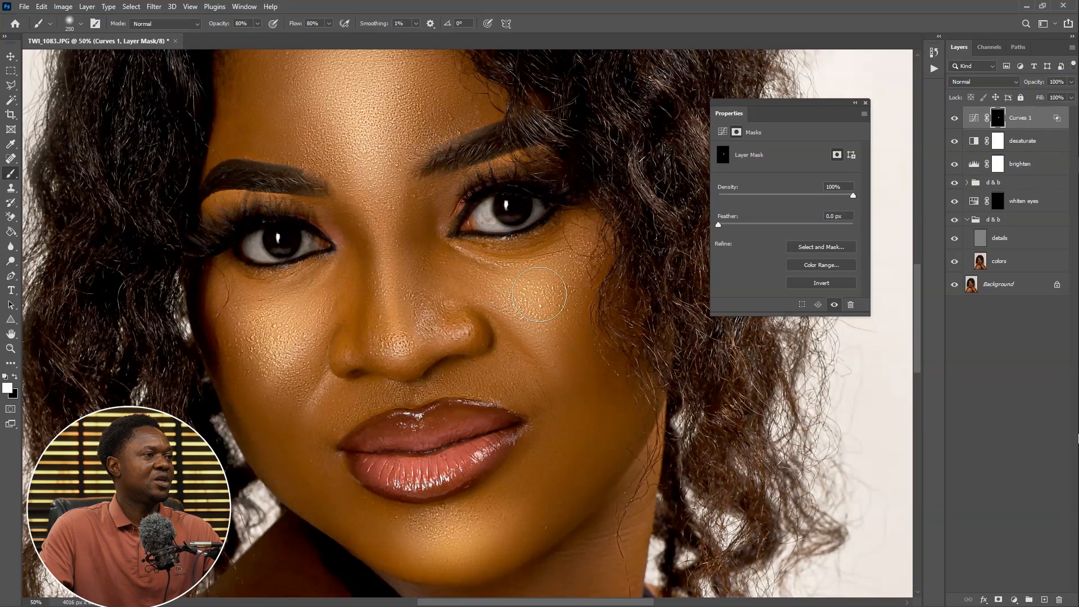
# Paint the glow onto the left cheek and down the nose bridge on the Curves 1 mask with a smaller brush
pyautogui.press('[')
pyautogui.press('[')
pyautogui.press('[')
pyautogui.press('[')
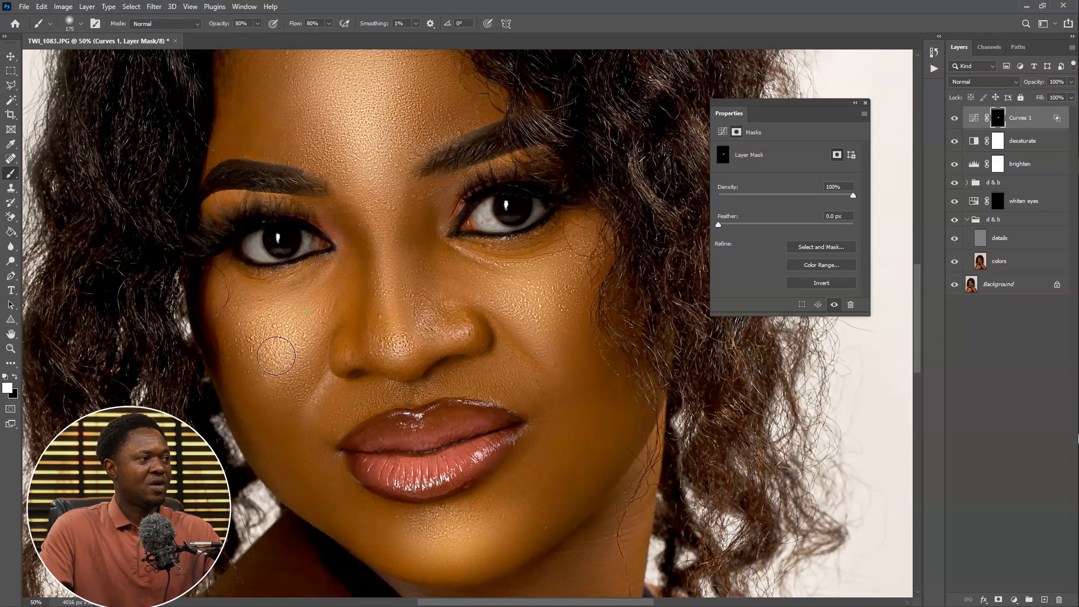
pyautogui.press(']')
pyautogui.press(']')
pyautogui.moveTo(277, 313); pyautogui.dragTo(271, 325)
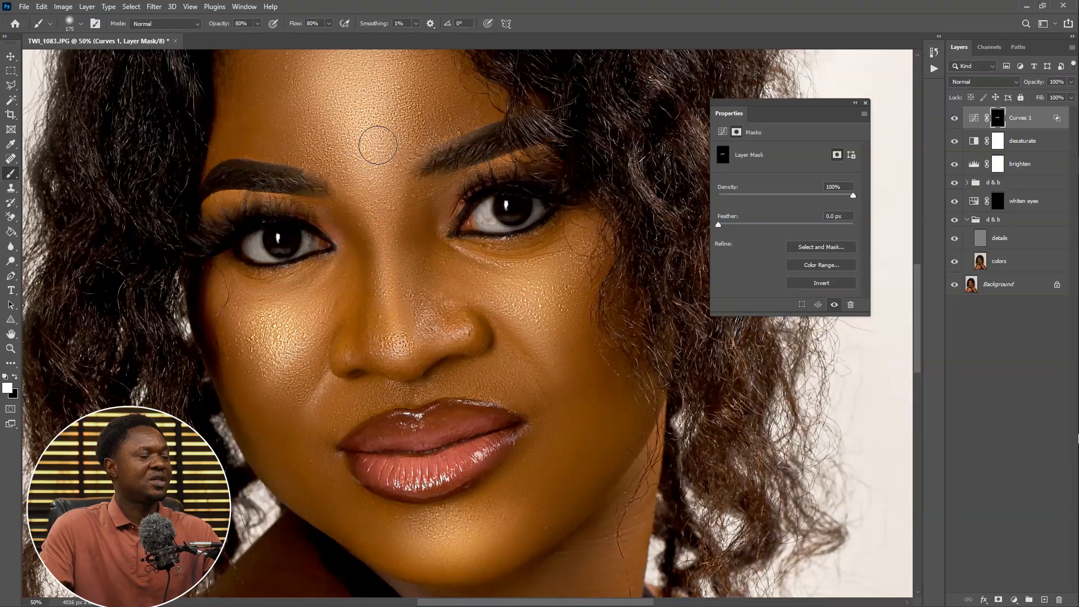
pyautogui.moveTo(393, 229); pyautogui.dragTo(421, 289)
# Paint the glow over the forehead with a larger brush and onto the chin with a smaller brush
pyautogui.press(']')
pyautogui.press(']')
pyautogui.press(']')
pyautogui.press(']')
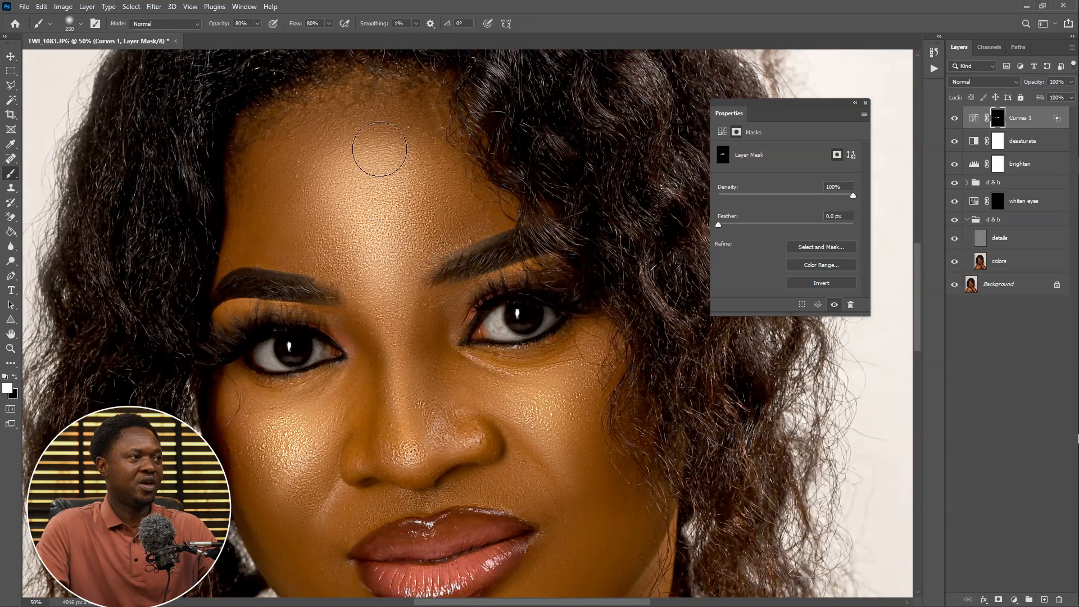
pyautogui.moveTo(384, 175)
pyautogui.mouseDown()
pyautogui.moveTo(385, 232)
pyautogui.moveTo(363, 194)
pyautogui.mouseUp()
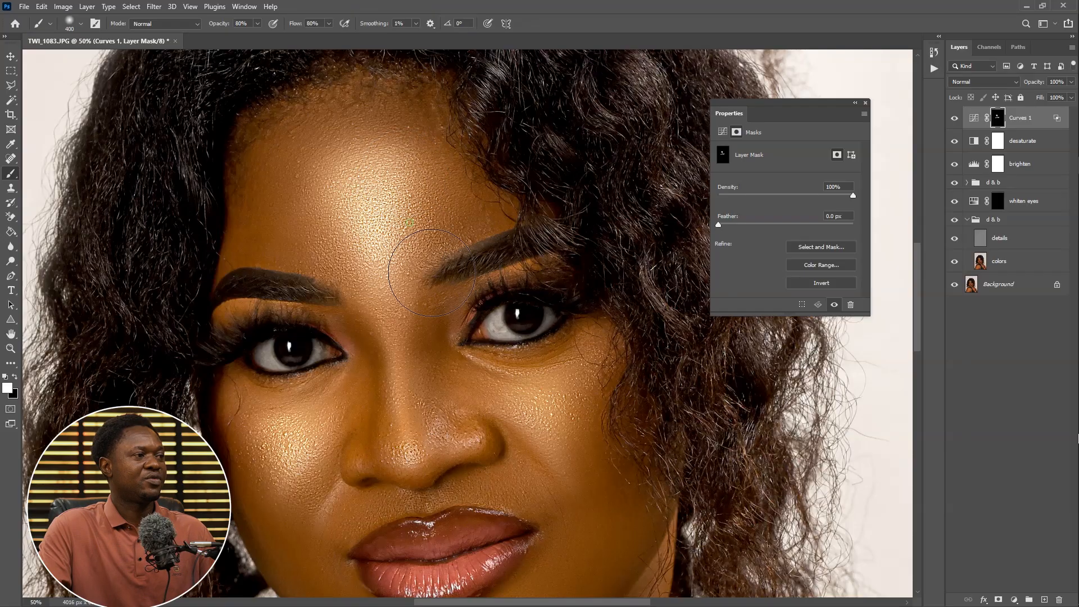
pyautogui.moveTo(439, 369); pyautogui.dragTo(372, 178)
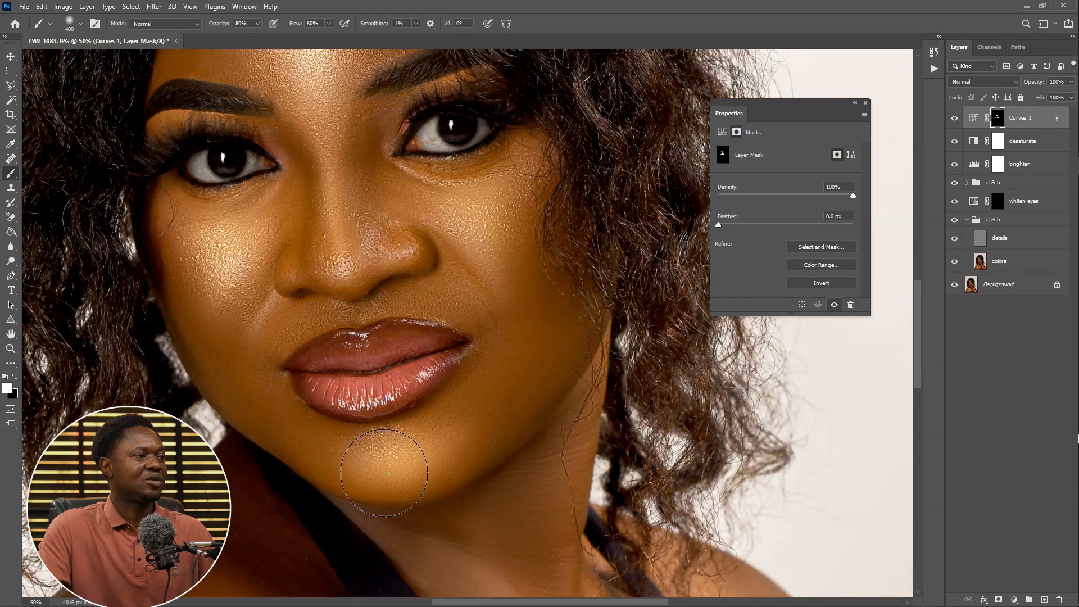
pyautogui.press('[')
pyautogui.press('[')
pyautogui.press('[')
pyautogui.press('[')
pyautogui.press('[')
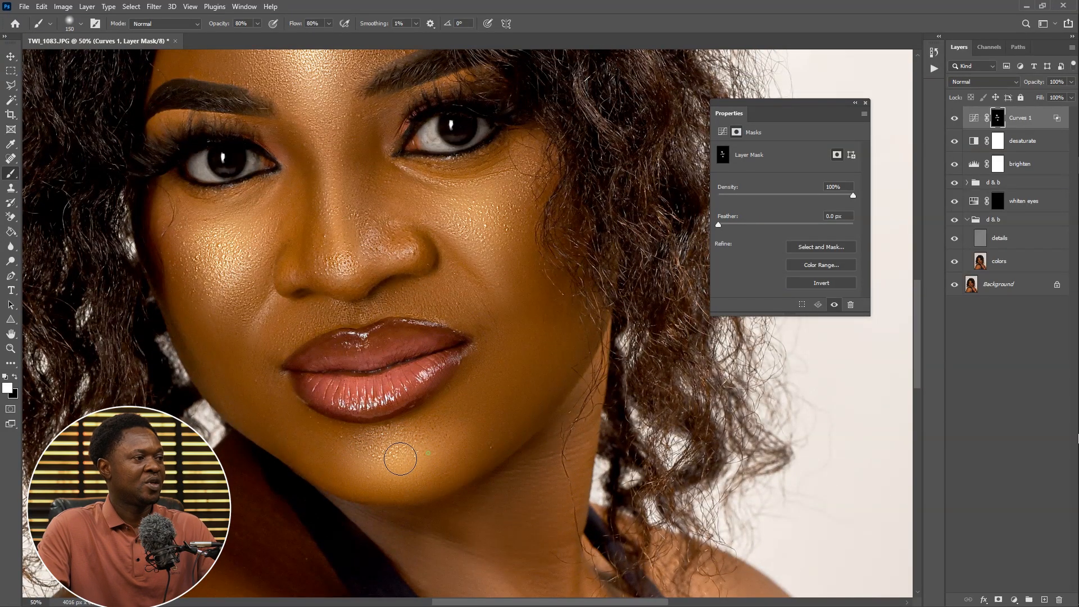
pyautogui.moveTo(432, 441); pyautogui.dragTo(493, 499)
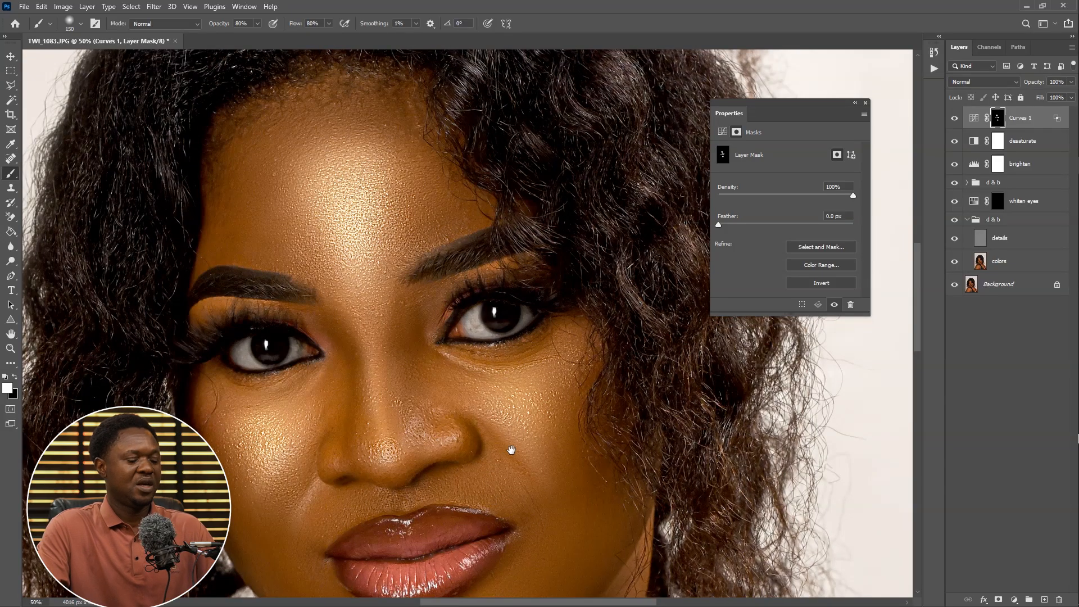
# Toggle the Curves 1 layer's visibility to compare the face with and without the glow
pyautogui.hotkey('ctrl', '-')
pyautogui.hotkey('ctrl', '-')
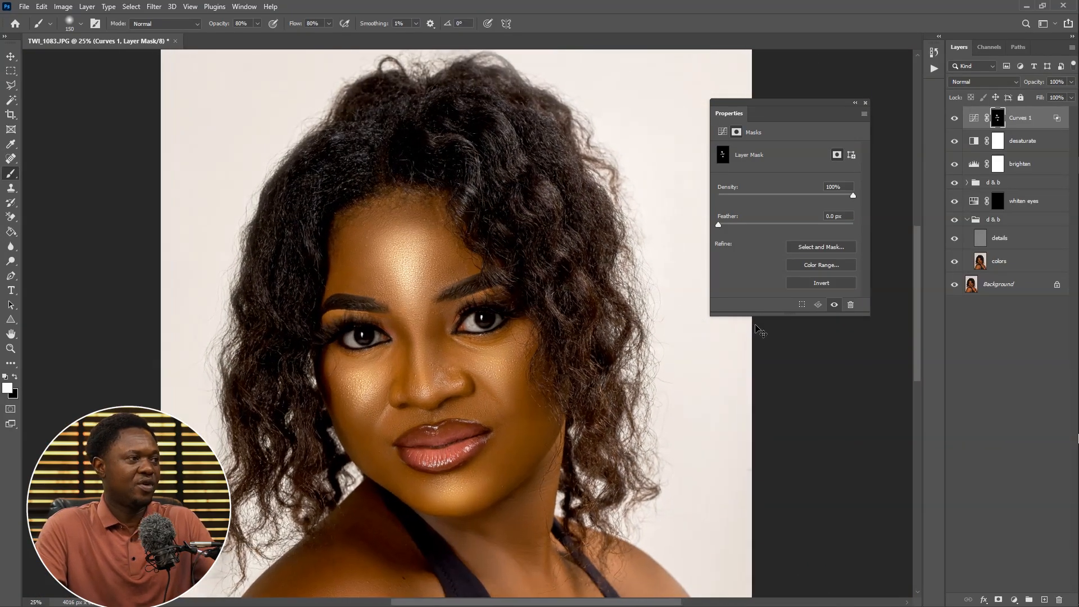
pyautogui.hotkey('ctrl', '+')
pyautogui.moveTo(580, 366); pyautogui.dragTo(590, 337)
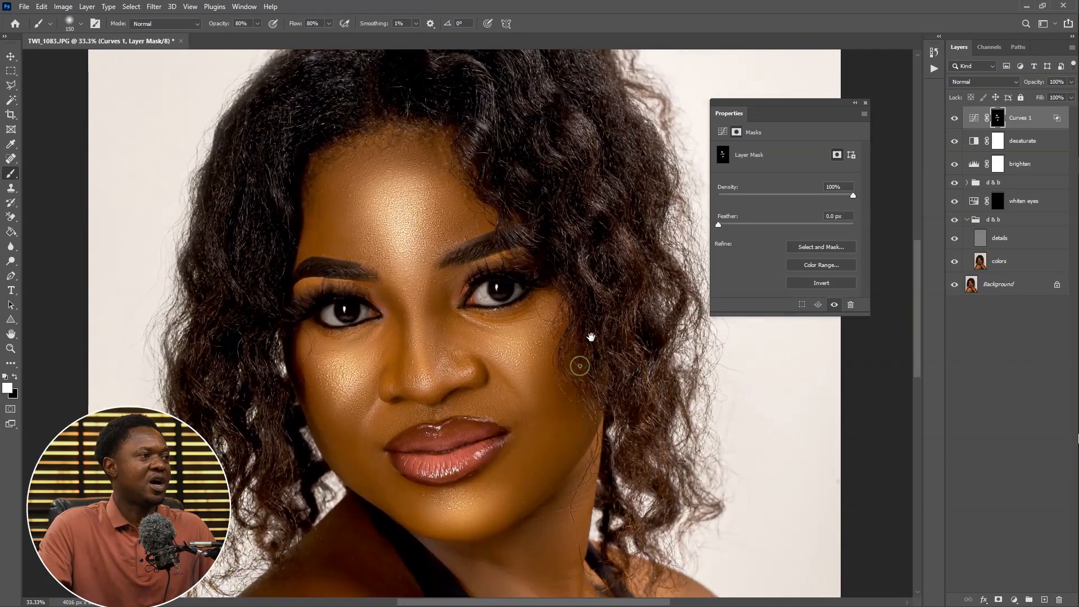
pyautogui.click(956, 119)
pyautogui.click(956, 119)
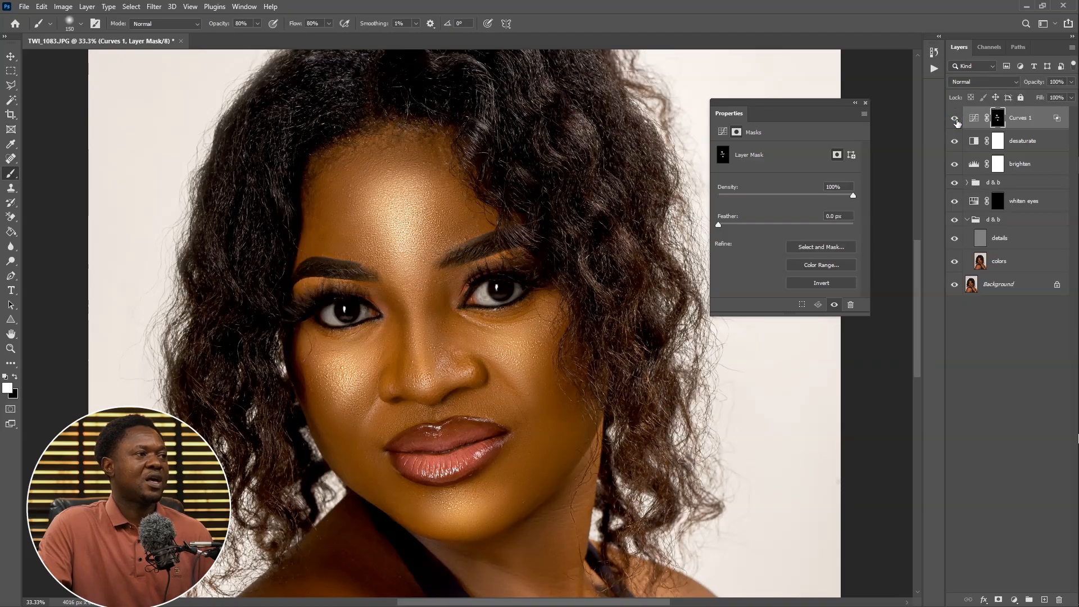
pyautogui.click(956, 120)
pyautogui.click(955, 119)
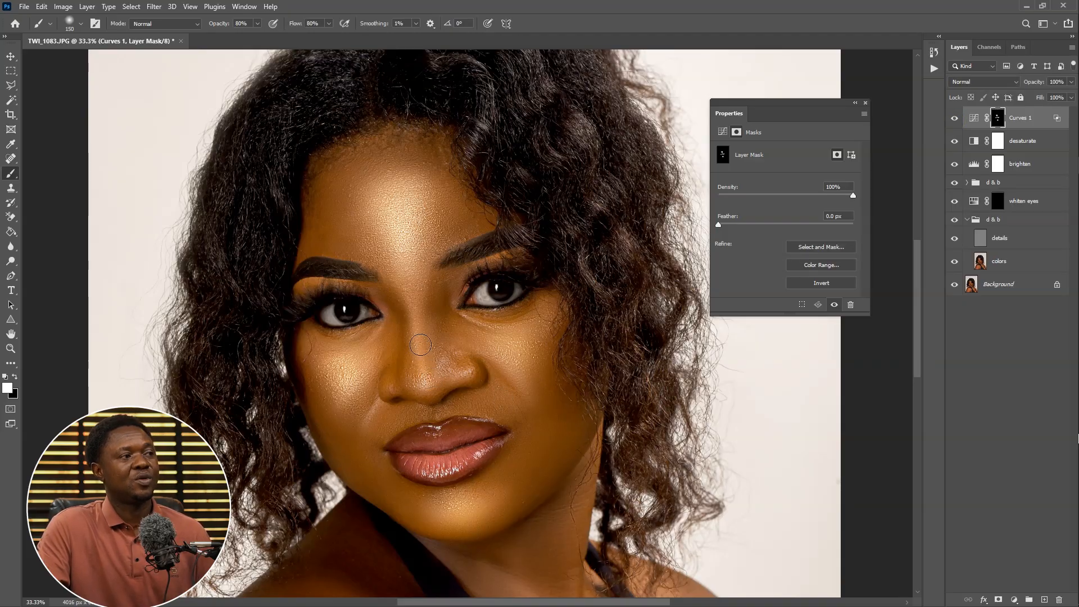
# Add another Curves adjustment layer and move its white input point inward to brighten the image
pyautogui.click(1014, 599)
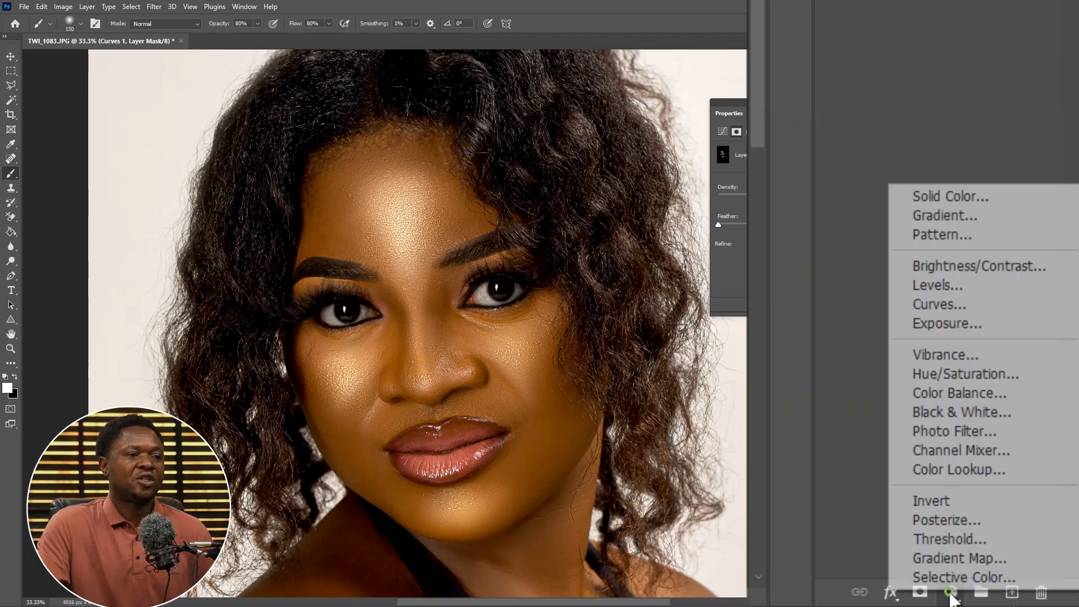
pyautogui.click(1011, 457)
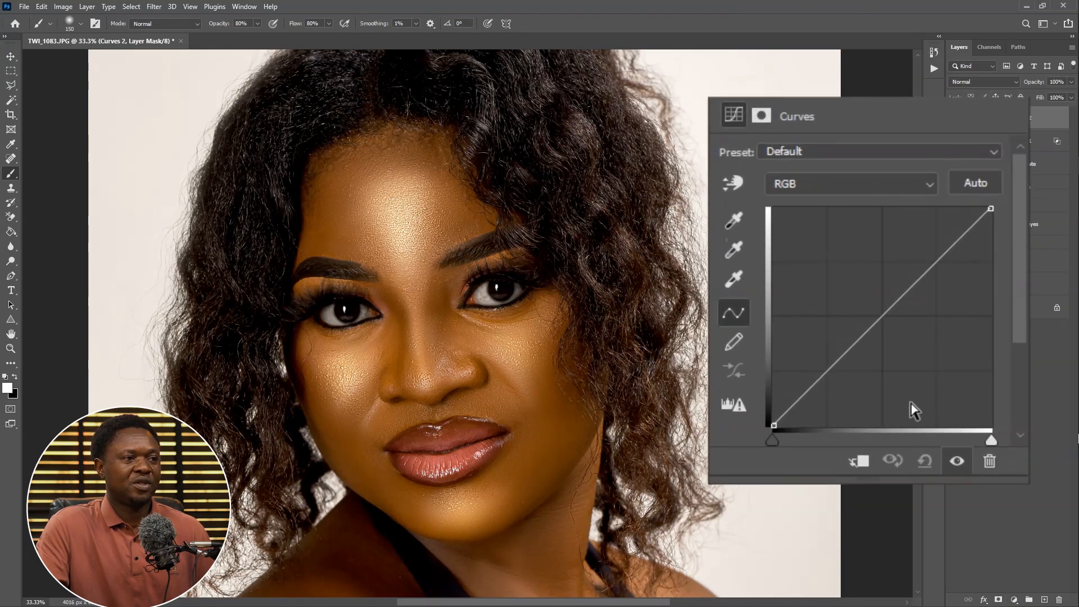
pyautogui.moveTo(985, 439); pyautogui.dragTo(895, 443)
pyautogui.moveTo(892, 443); pyautogui.dragTo(886, 444)
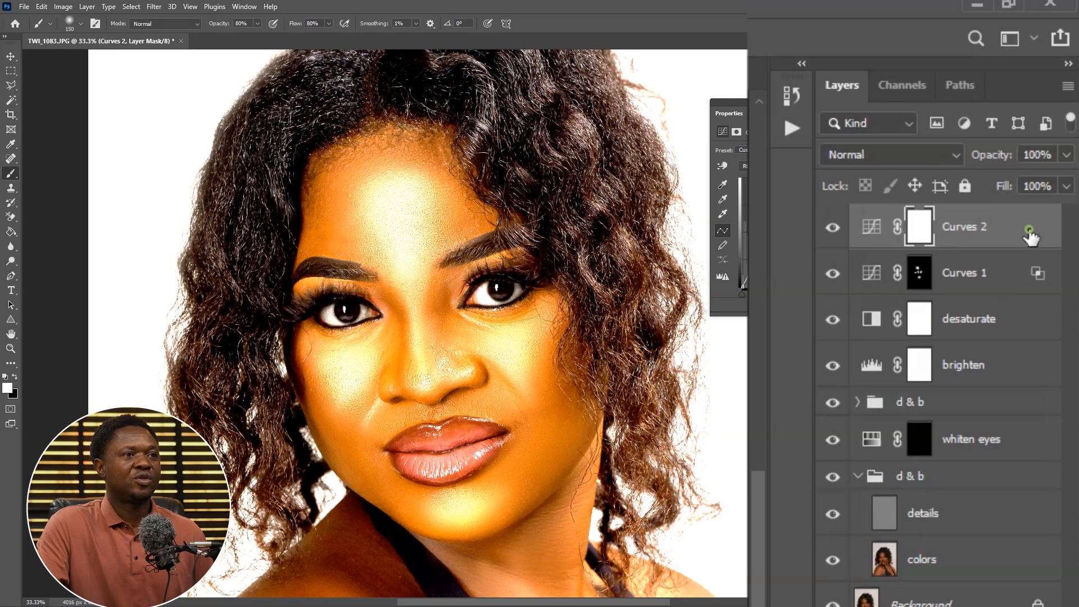
# In the Curves 2 blending options, split the Underlying Layer Blend If shadow slider to 130 / 183 and confirm
pyautogui.doubleClick(1029, 230)
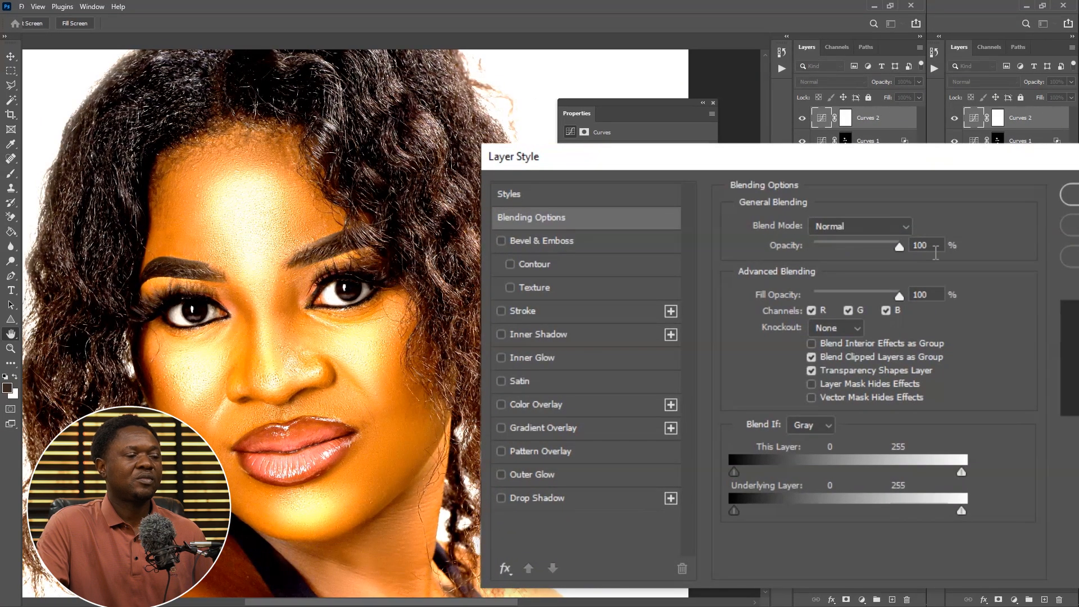
pyautogui.moveTo(734, 510); pyautogui.dragTo(840, 510)
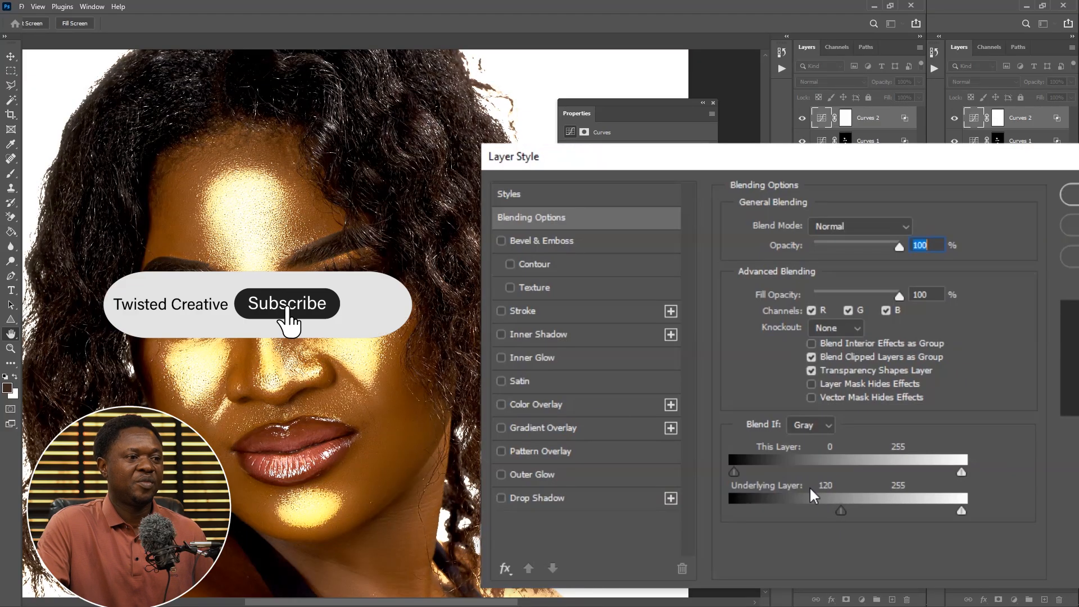
pyautogui.moveTo(843, 513); pyautogui.dragTo(850, 519)
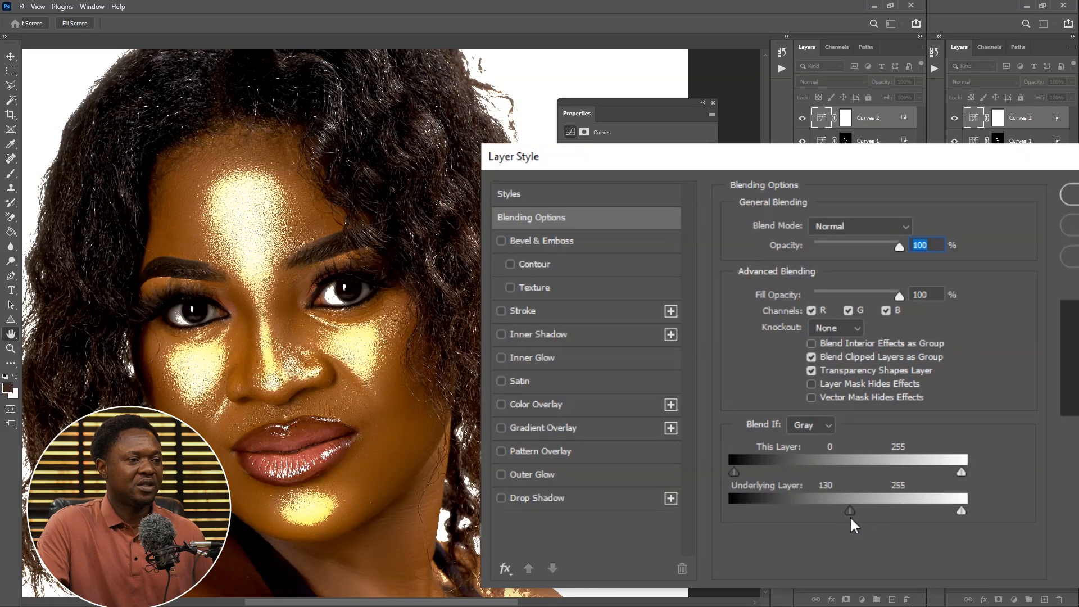
pyautogui.press('alt')
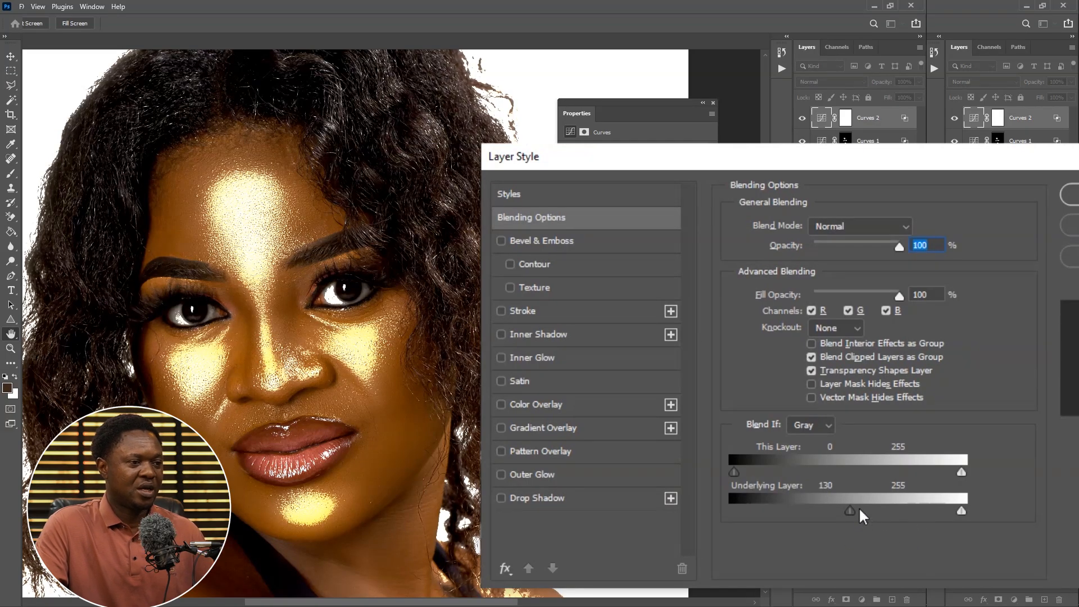
pyautogui.moveTo(864, 509); pyautogui.dragTo(901, 513)
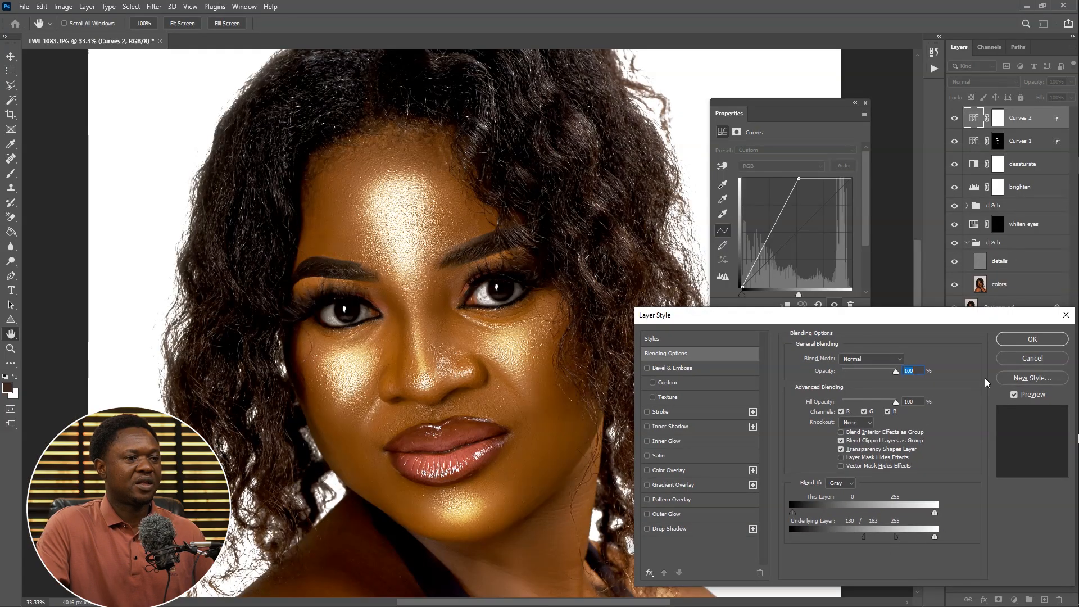
pyautogui.click(1031, 338)
# Select the Curves 2 layer mask with the Brush tool and invert the mask to black
pyautogui.press('b')
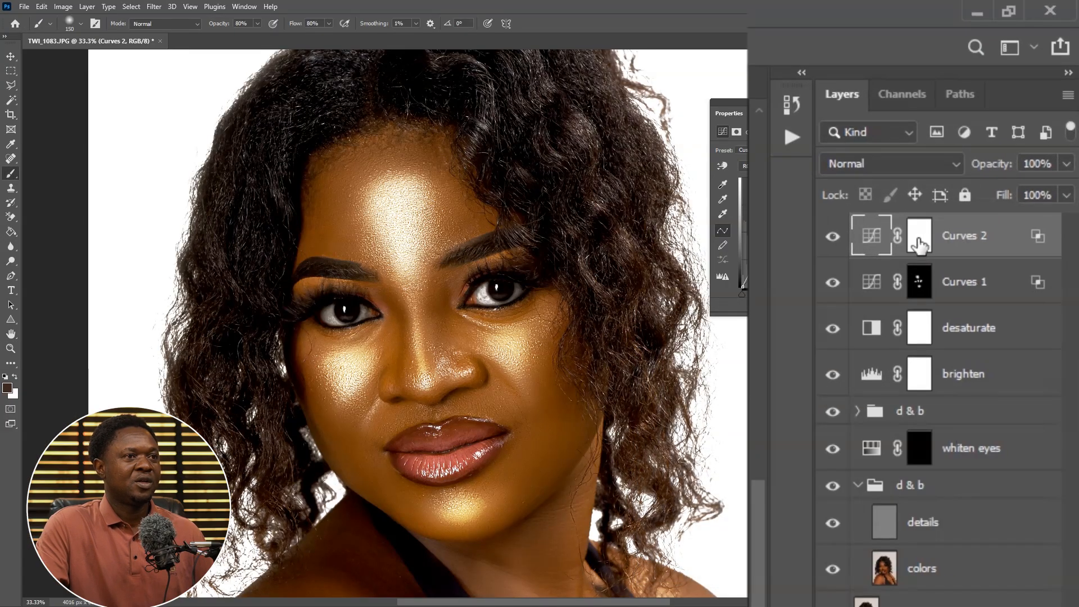
pyautogui.click(998, 119)
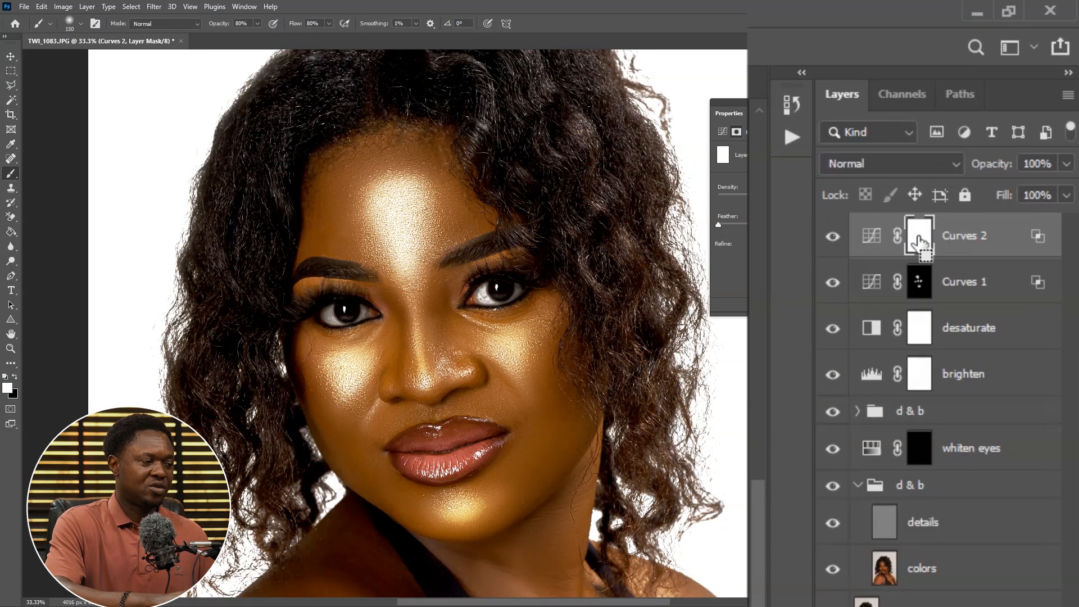
pyautogui.hotkey('ctrl', 'i')
# Paint white down the nose bridge on the Curves 2 mask with a smaller brush to add a highlight
pyautogui.scroll(2, 467, 323)
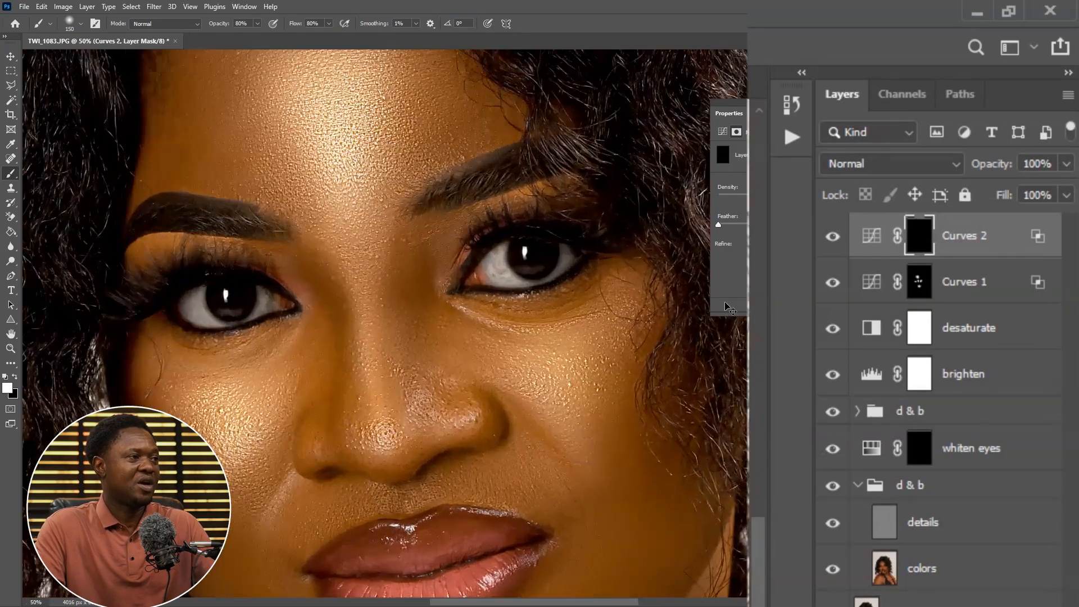
pyautogui.press('[')
pyautogui.press('[')
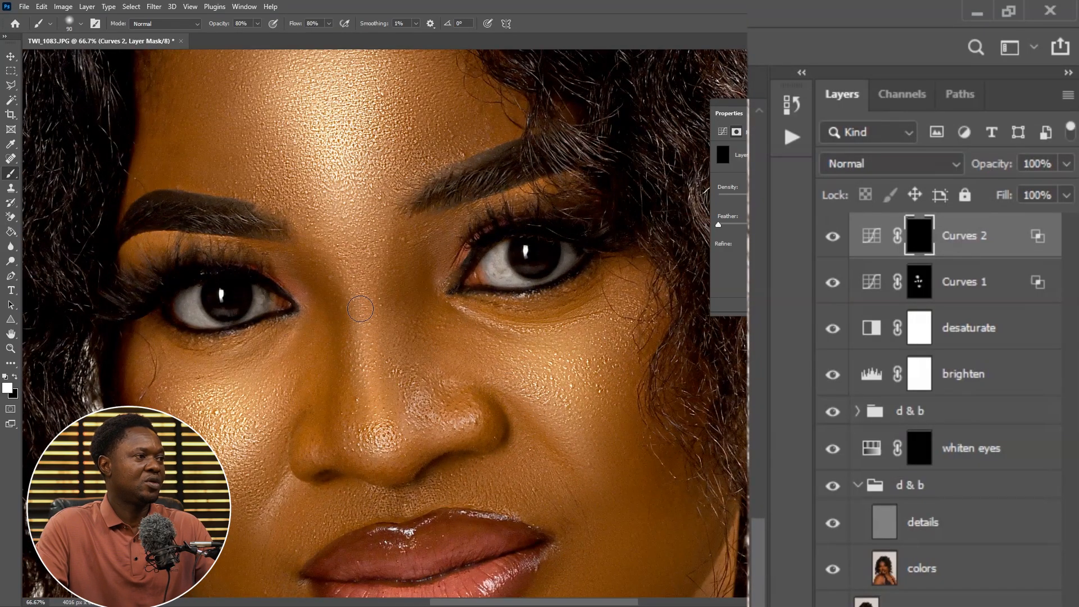
pyautogui.moveTo(360, 308); pyautogui.dragTo(375, 432)
pyautogui.moveTo(364, 335); pyautogui.dragTo(369, 361)
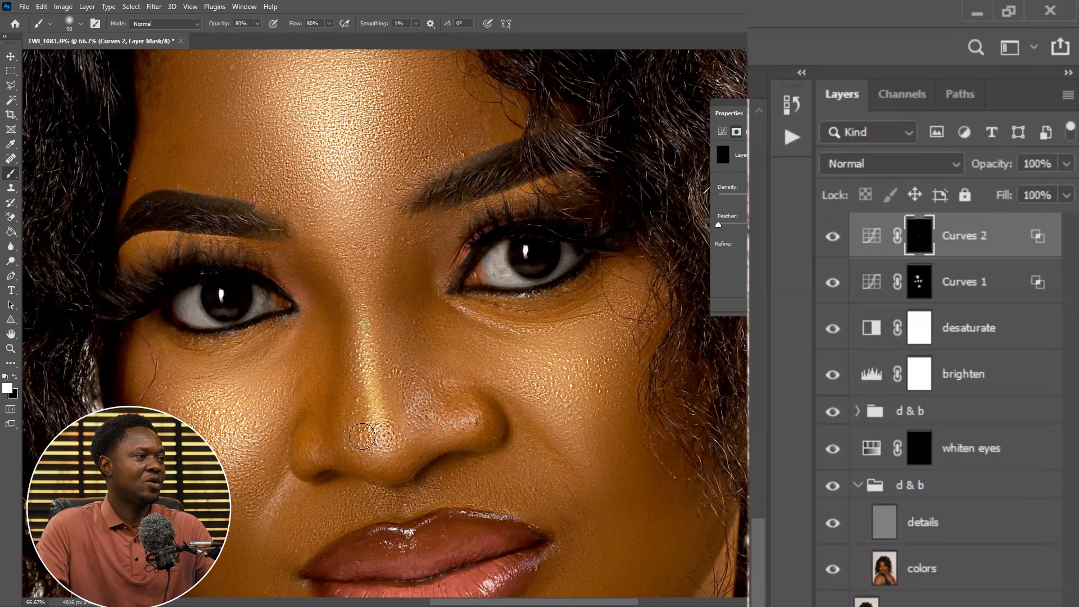
# Add a third Curves adjustment layer and move its white input point inward to brighten the image
pyautogui.hotkey('ctrl', '0')
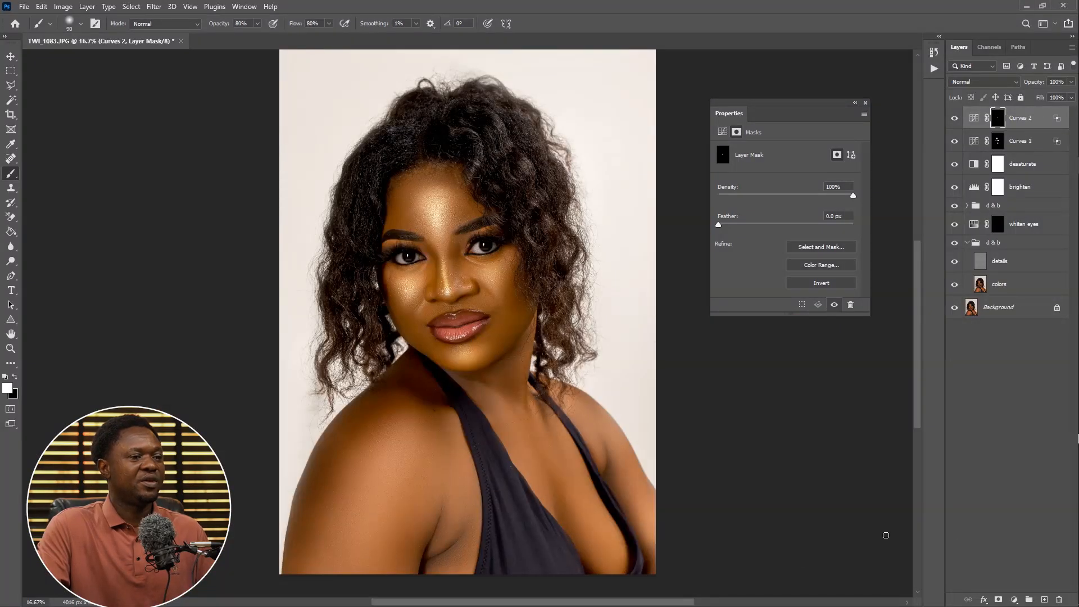
pyautogui.click(1014, 600)
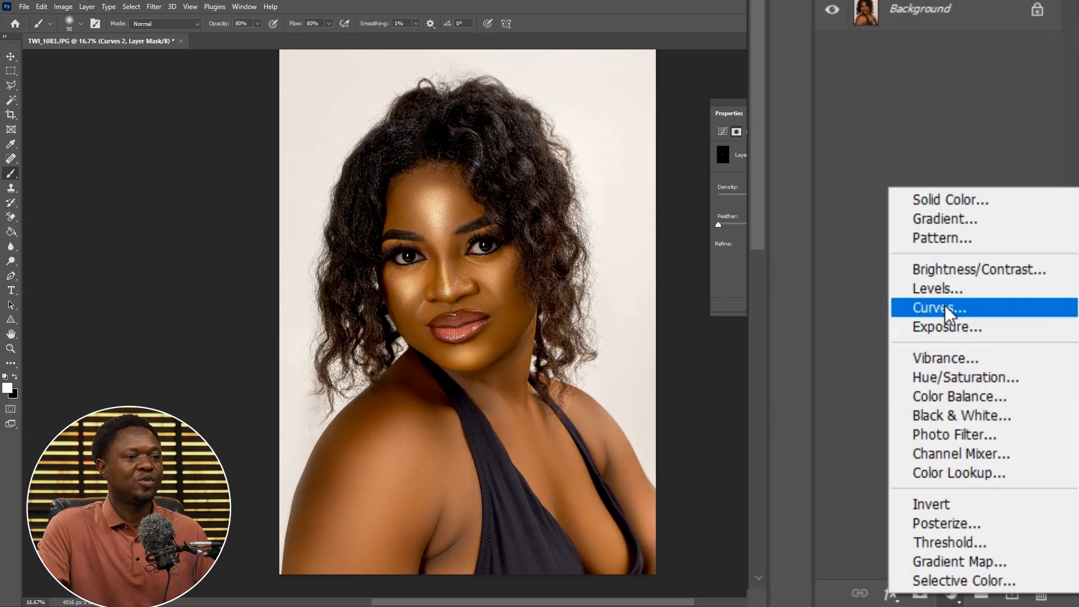
pyautogui.click(946, 306)
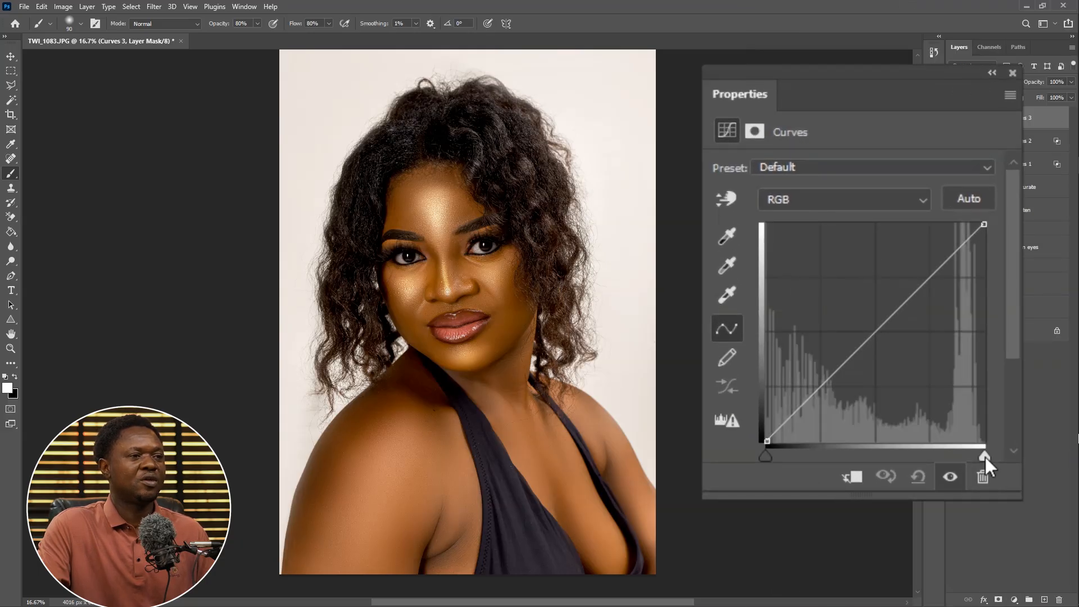
pyautogui.moveTo(985, 457); pyautogui.dragTo(848, 457)
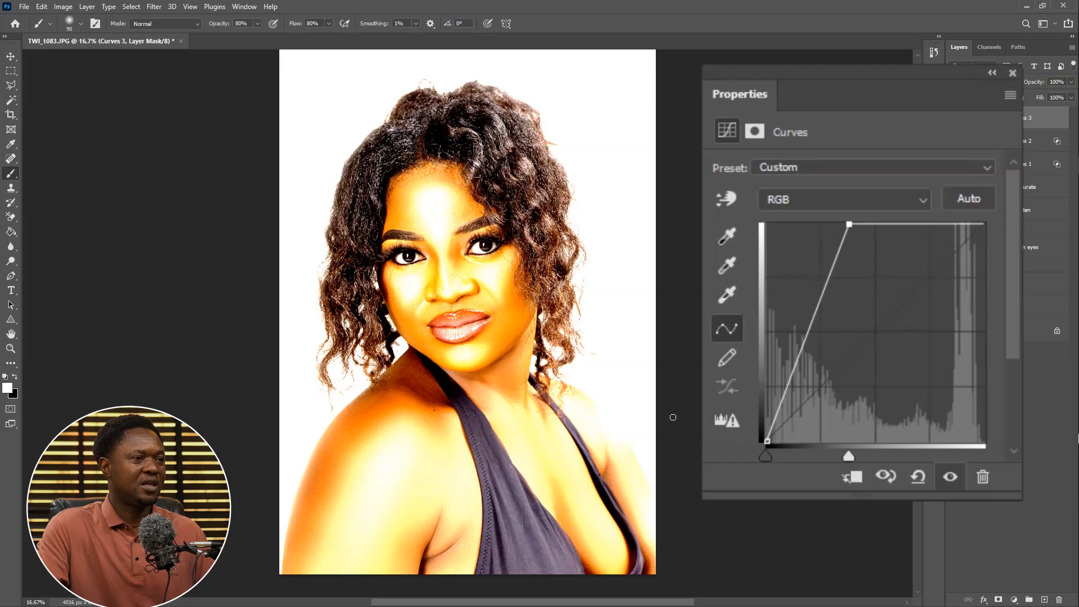
pyautogui.moveTo(850, 454)
pyautogui.mouseDown()
pyautogui.moveTo(841, 456)
pyautogui.moveTo(862, 456)
pyautogui.mouseUp()
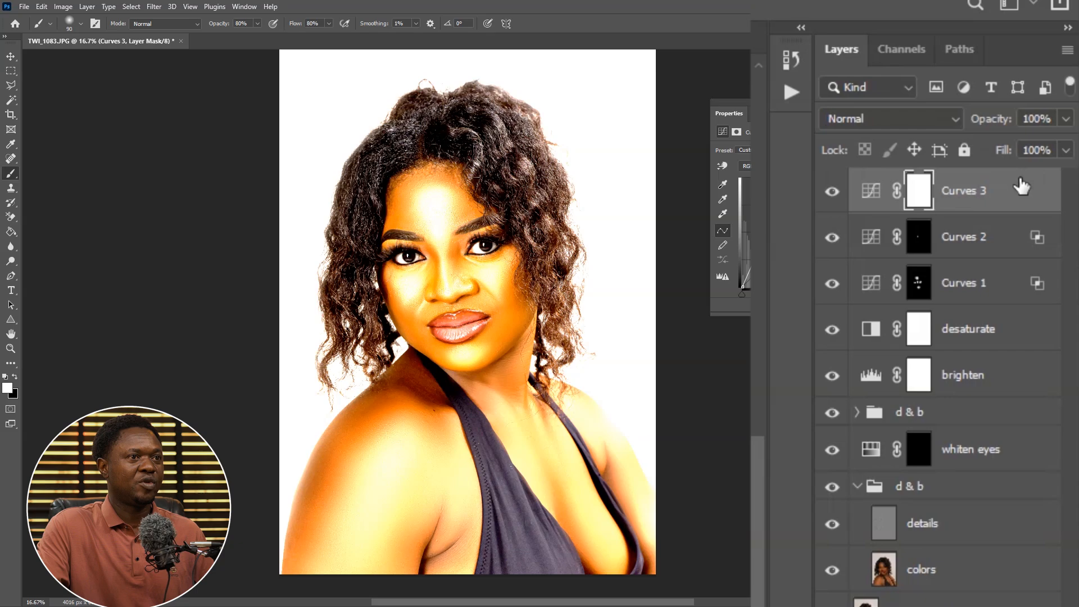
# In the Curves 3 blending options, split the Underlying Layer Blend If shadow slider to 142 / 190 and confirm
pyautogui.doubleClick(1020, 191)
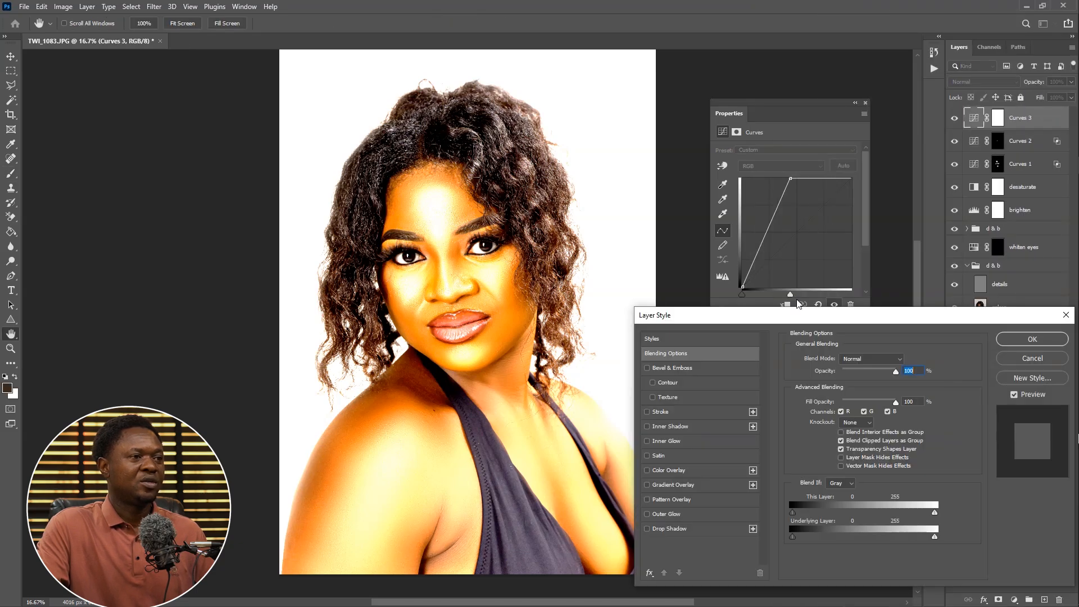
pyautogui.moveTo(792, 537); pyautogui.dragTo(792, 538)
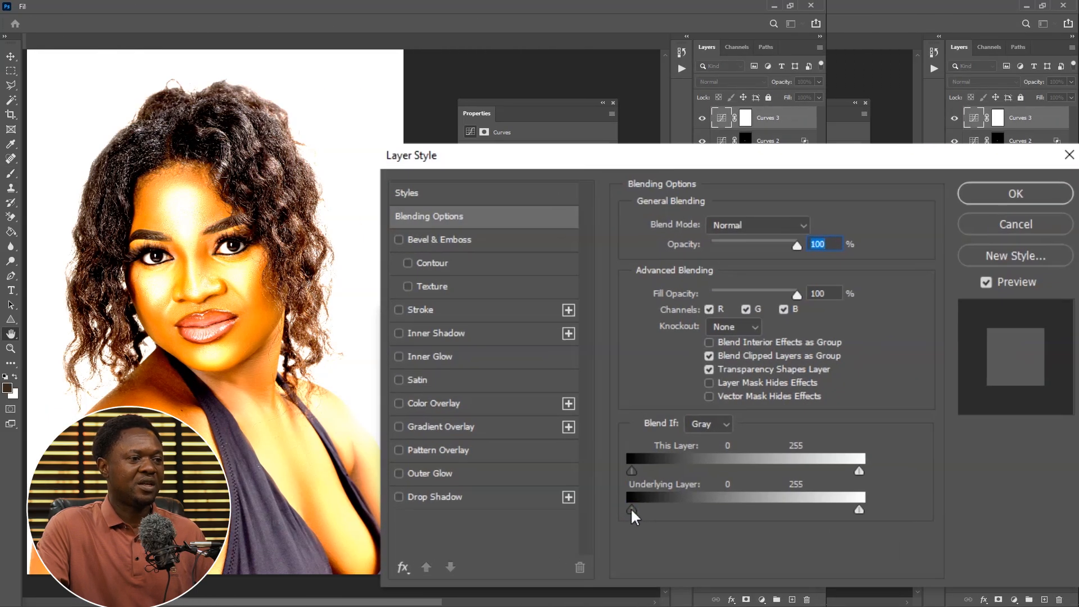
pyautogui.moveTo(639, 512); pyautogui.dragTo(759, 516)
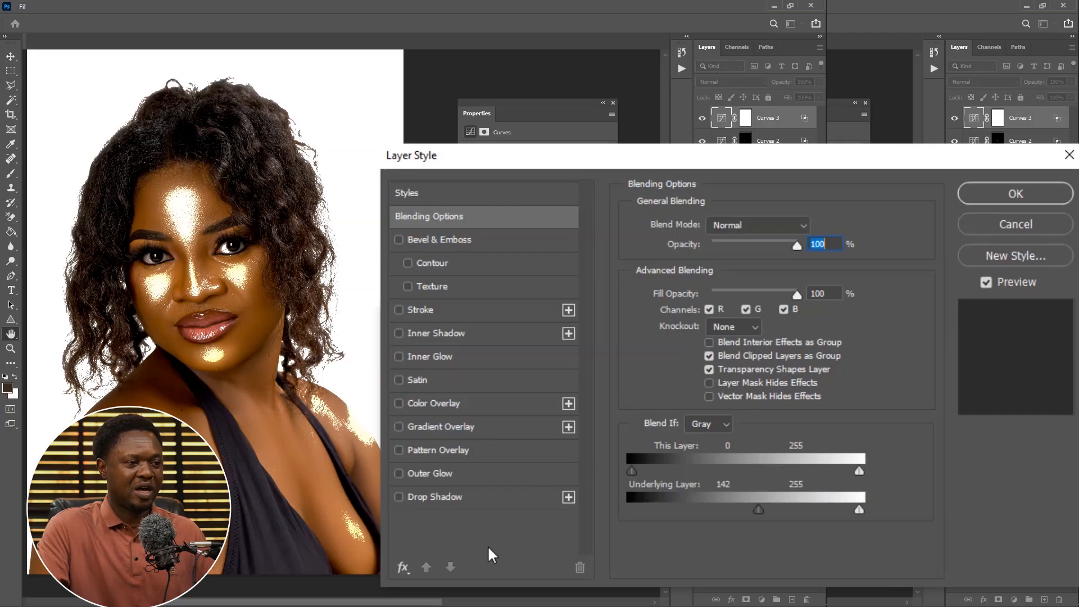
pyautogui.press('alt')
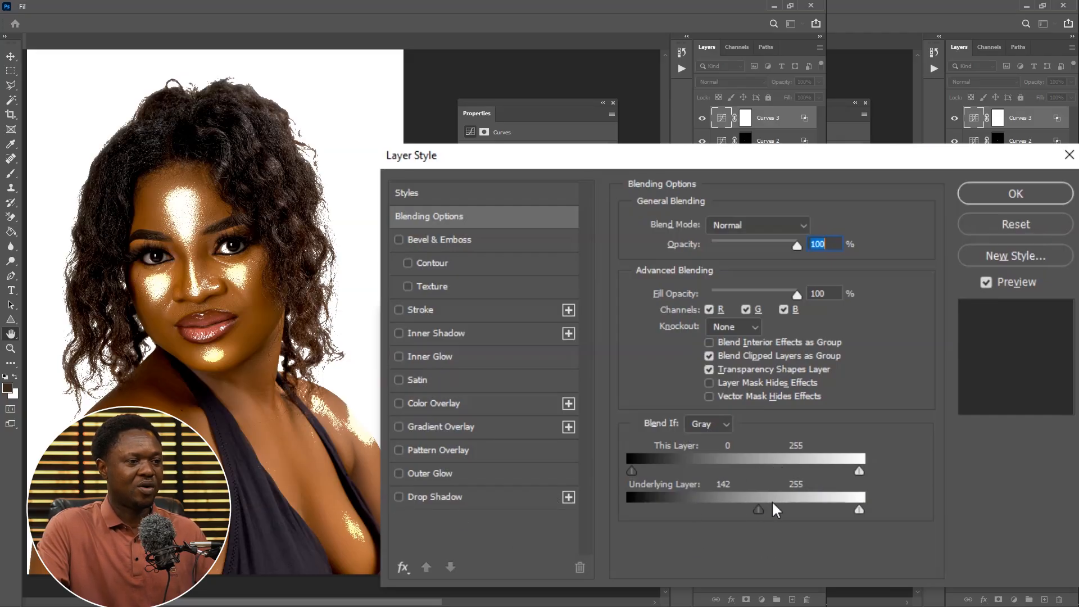
pyautogui.moveTo(780, 510); pyautogui.dragTo(793, 516)
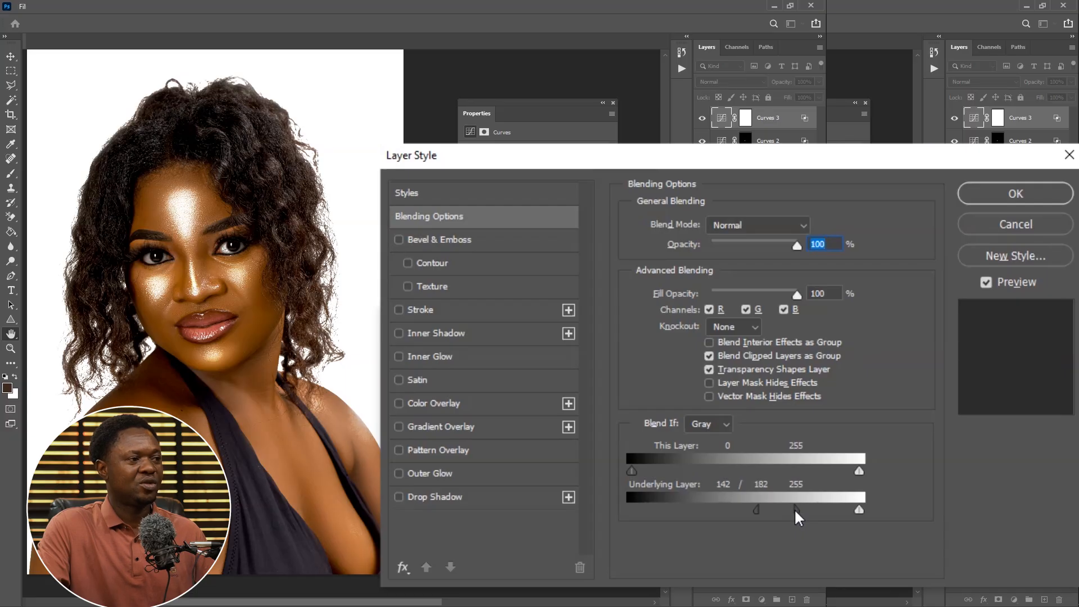
pyautogui.moveTo(797, 509); pyautogui.dragTo(804, 509)
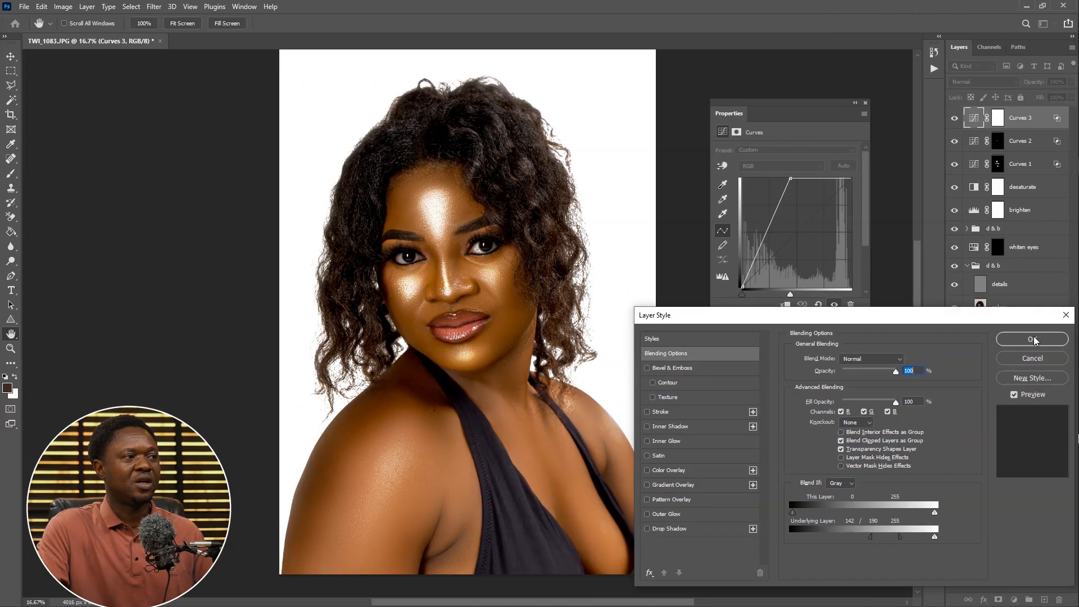
pyautogui.click(1015, 192)
# Invert the Curves 3 layer mask to black and set the brush opacity and flow to 100%
pyautogui.click(1001, 122)
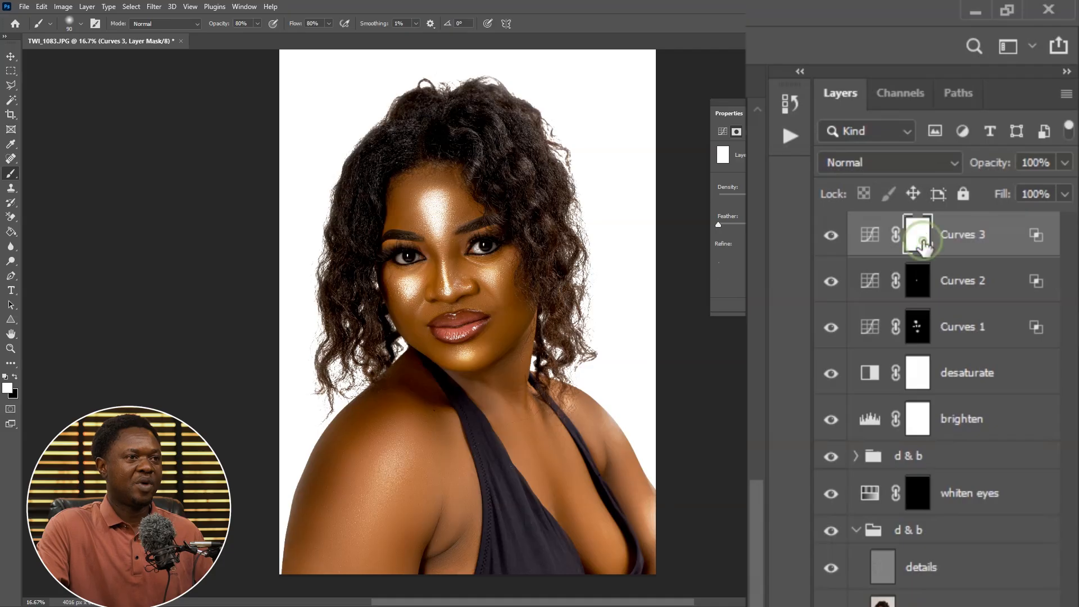
pyautogui.hotkey('ctrl', 'i')
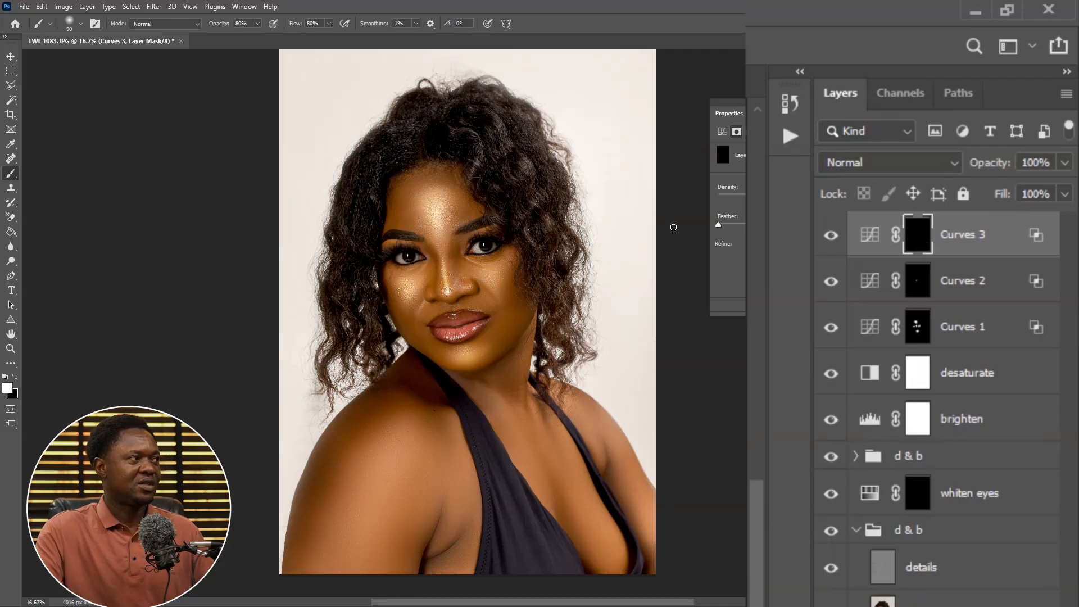
pyautogui.click(257, 23)
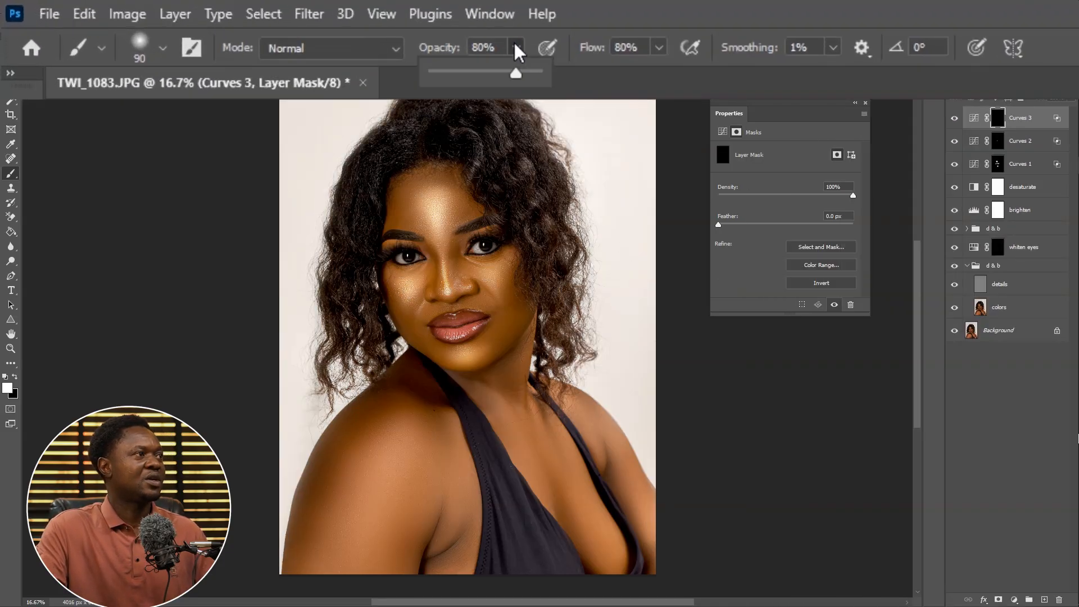
pyautogui.moveTo(521, 72); pyautogui.dragTo(711, 77)
pyautogui.click(658, 42)
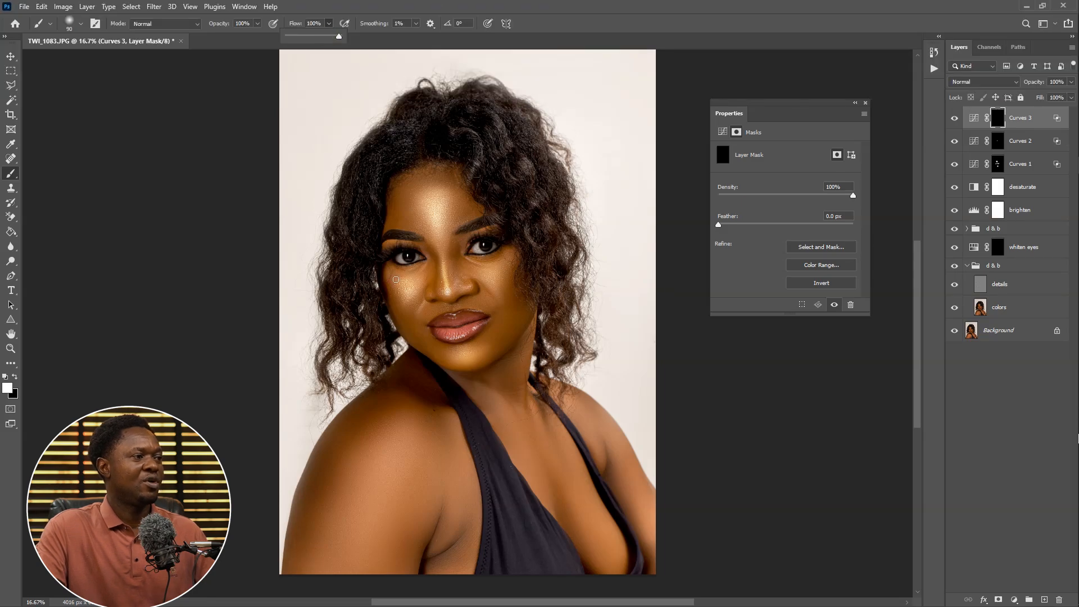
# Paint white over the left shoulder and upper arm on the Curves 3 mask with a large brush
pyautogui.press(']')
pyautogui.press(']')
pyautogui.press(']')
pyautogui.press(']')
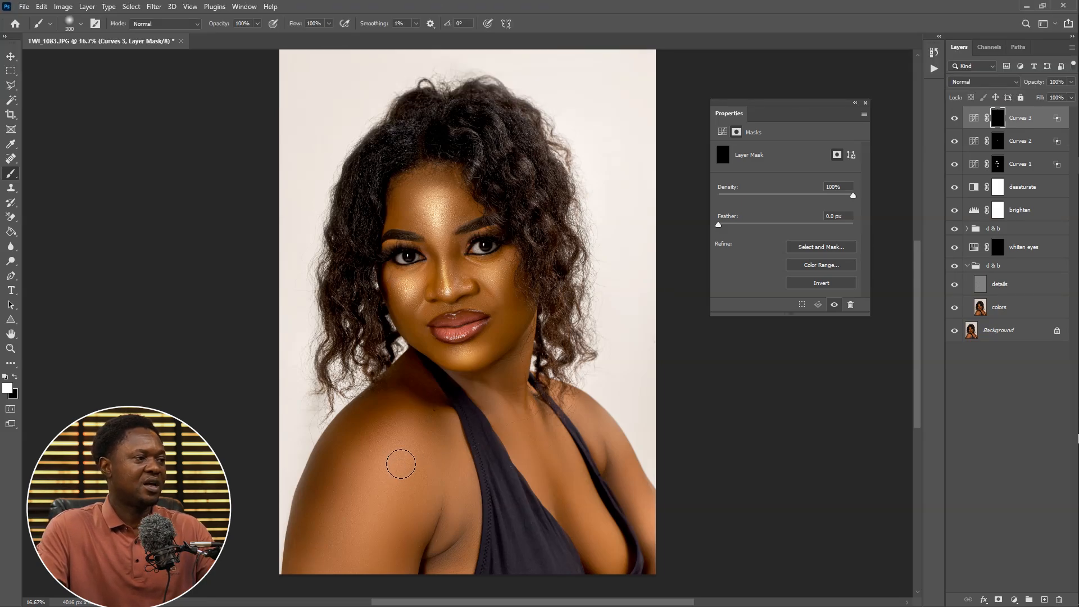
pyautogui.press(']')
pyautogui.press(']')
pyautogui.press(']')
pyautogui.press(']')
pyautogui.press(']')
pyautogui.press(']')
pyautogui.press(']')
pyautogui.moveTo(400, 461); pyautogui.dragTo(370, 503)
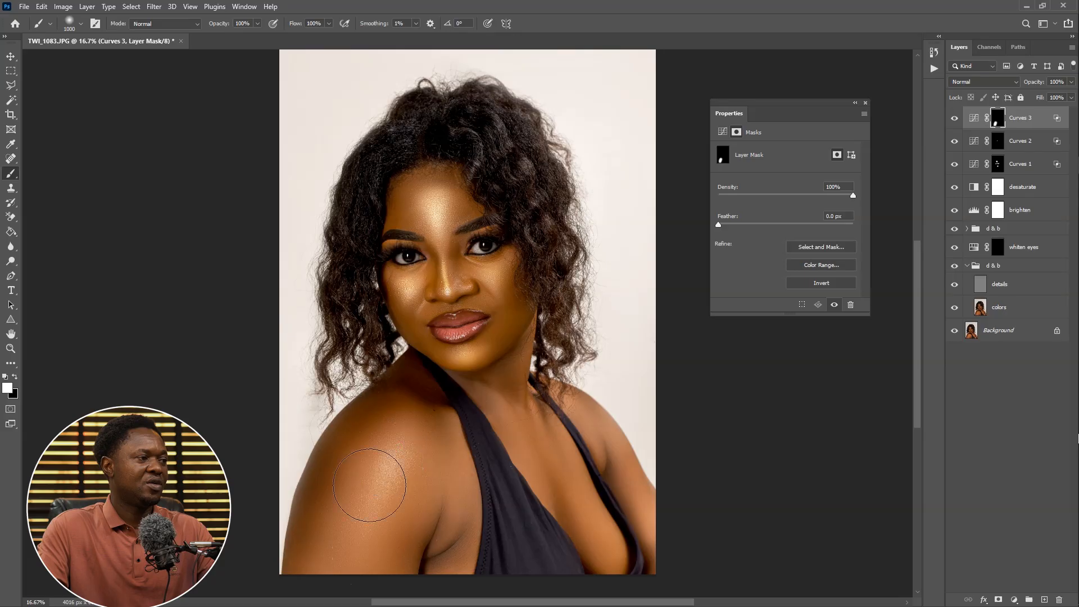
pyautogui.hotkey('ctrl', '+')
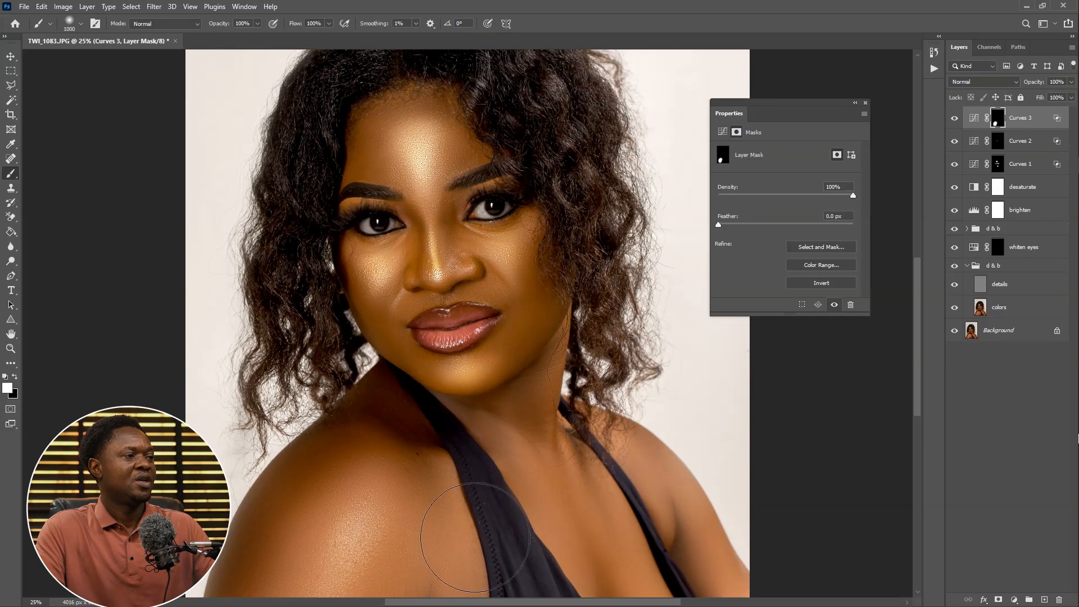
pyautogui.moveTo(475, 537); pyautogui.dragTo(313, 277)
# Paint white along the right arm and side on the Curves 3 mask with a smaller brush
pyautogui.press('[')
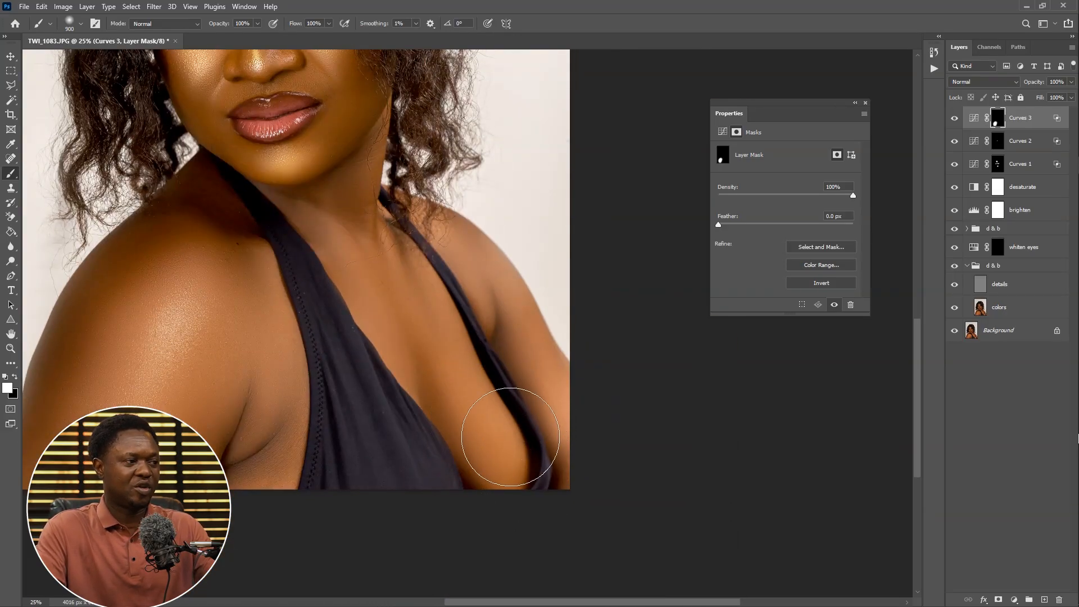
pyautogui.press('[')
pyautogui.press('[')
pyautogui.press('[')
pyautogui.press('[')
pyautogui.press('[')
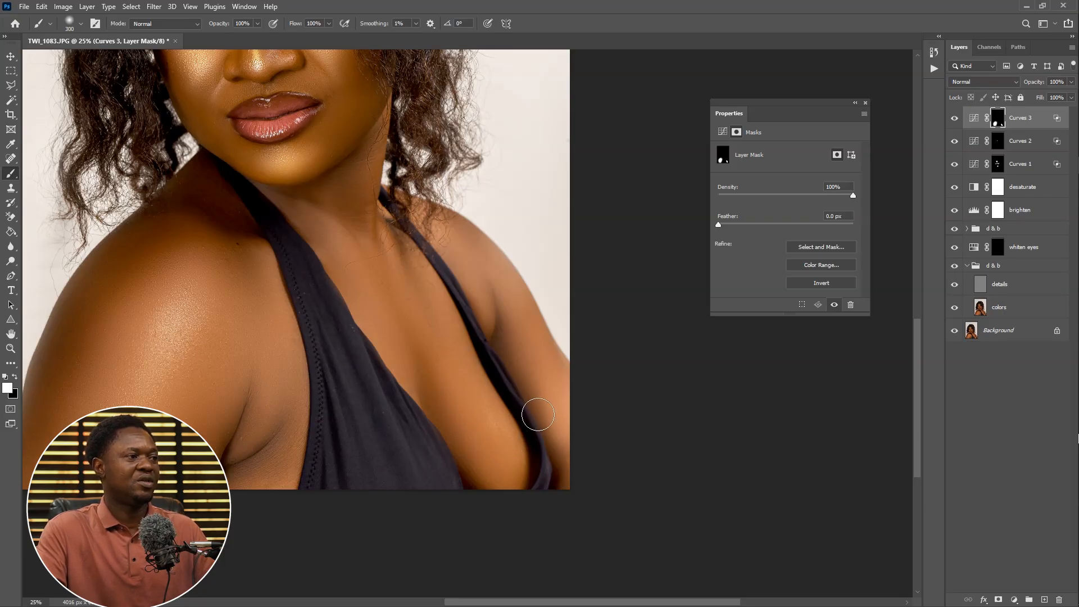
pyautogui.moveTo(537, 414); pyautogui.dragTo(369, 335)
pyautogui.moveTo(359, 278)
pyautogui.mouseDown()
pyautogui.moveTo(398, 344)
pyautogui.moveTo(314, 264)
pyautogui.moveTo(392, 393)
pyautogui.moveTo(412, 389)
pyautogui.moveTo(451, 422)
pyautogui.mouseUp()
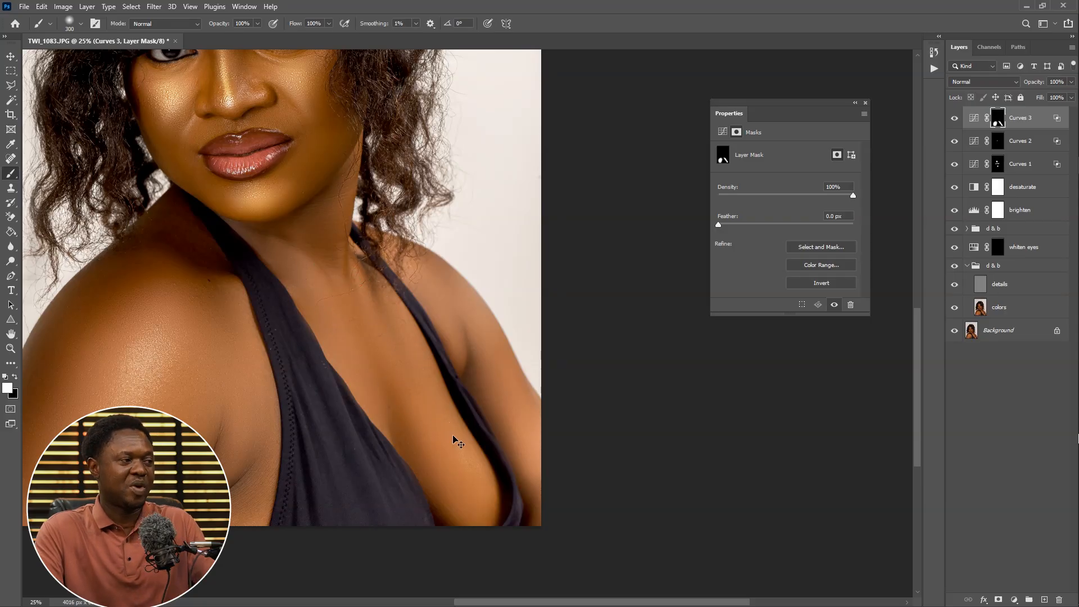
pyautogui.hotkey('ctrl', '-')
pyautogui.hotkey('ctrl', '+')
pyautogui.hotkey('ctrl', '+')
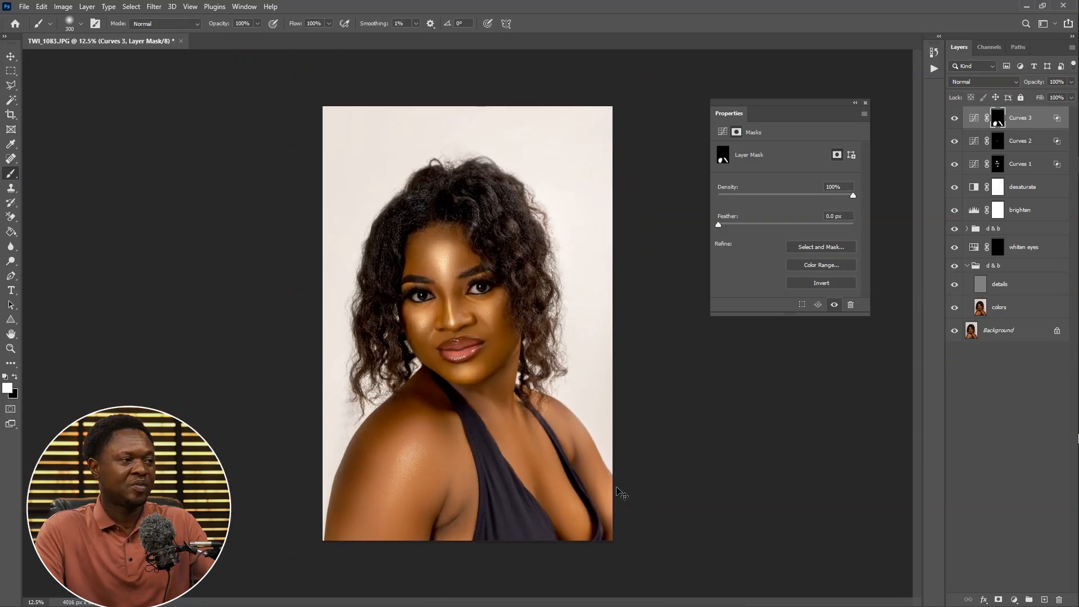
pyautogui.moveTo(599, 500); pyautogui.dragTo(445, 320)
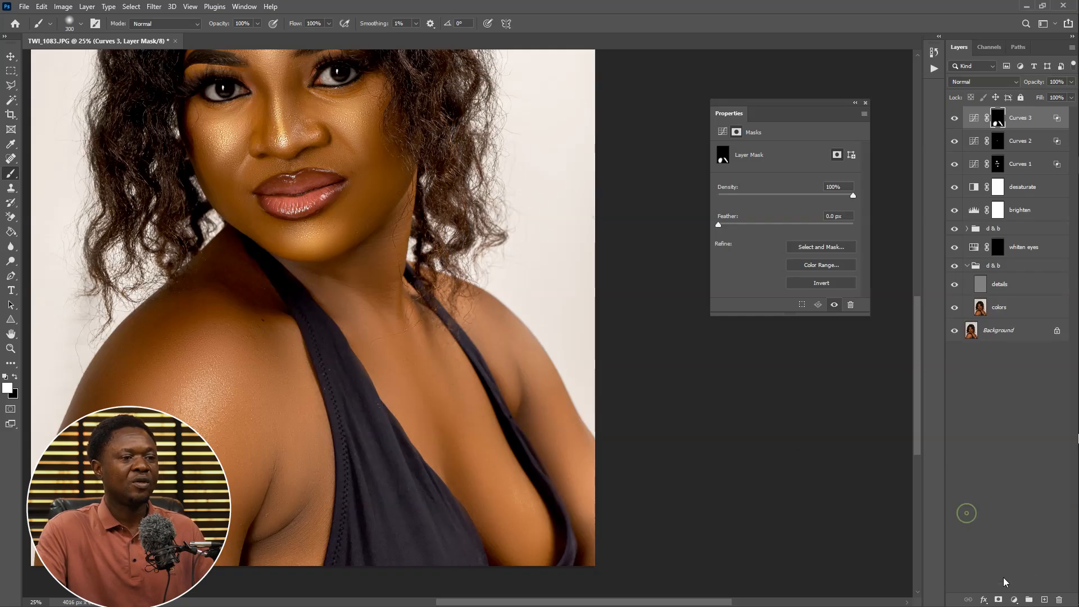
# Add a fourth Curves adjustment layer and move its white input point inward to brighten the image
pyautogui.click(1013, 599)
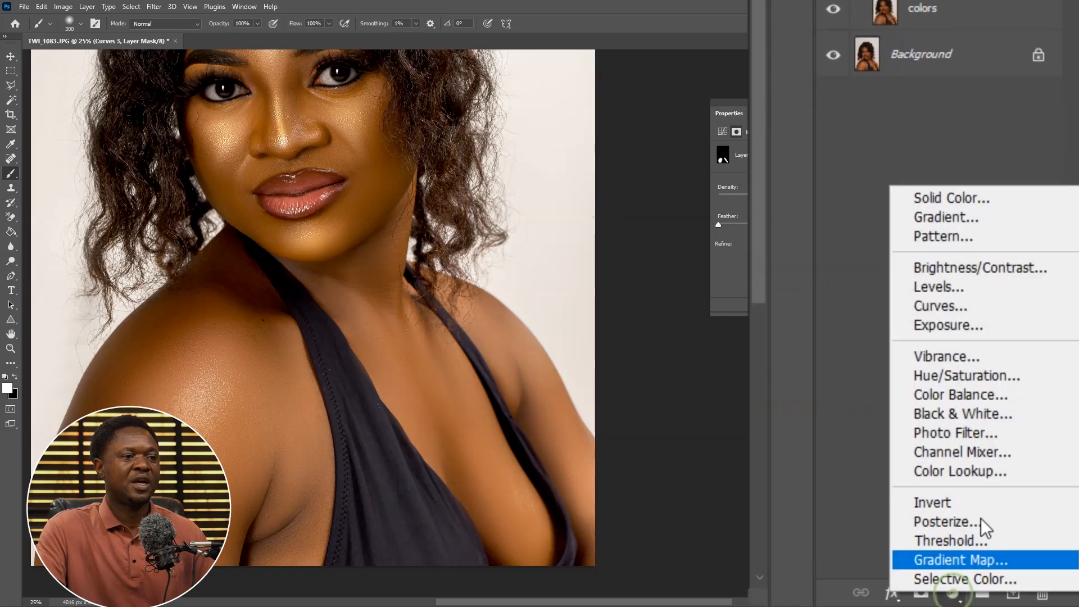
pyautogui.click(947, 307)
pyautogui.moveTo(989, 478); pyautogui.dragTo(863, 477)
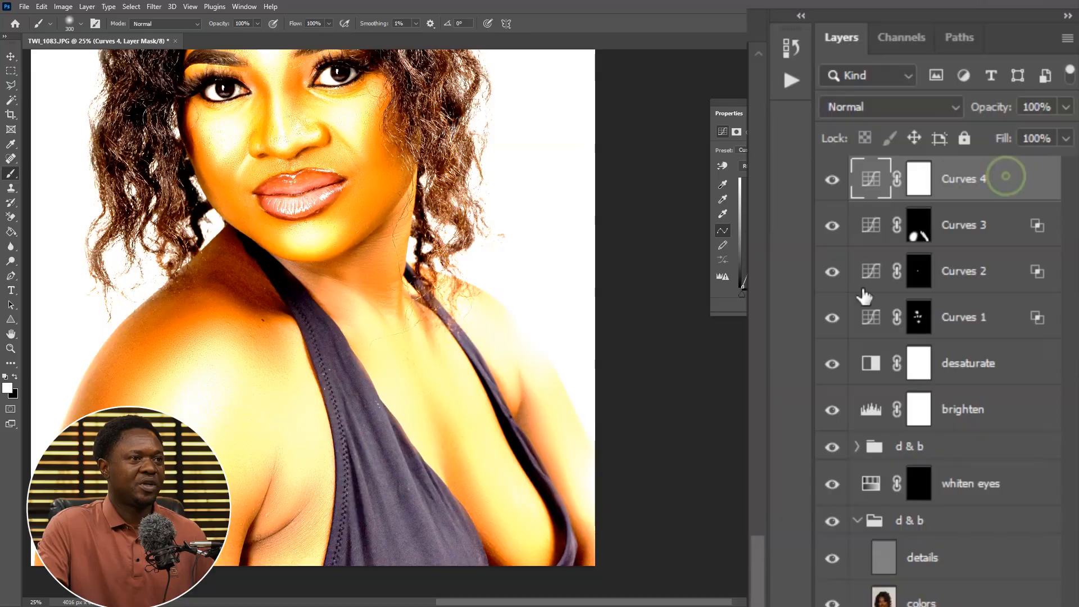
# In the Curves 4 blending options, split the Underlying Layer Blend If shadow slider to 136 / 182 and confirm
pyautogui.doubleClick(1007, 183)
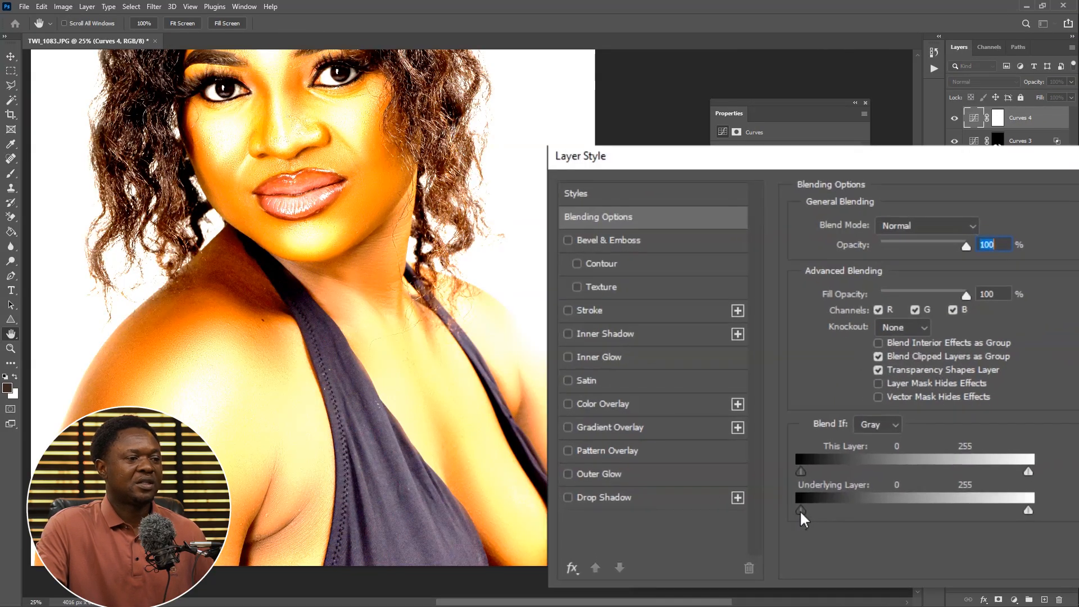
pyautogui.moveTo(800, 510); pyautogui.dragTo(921, 509)
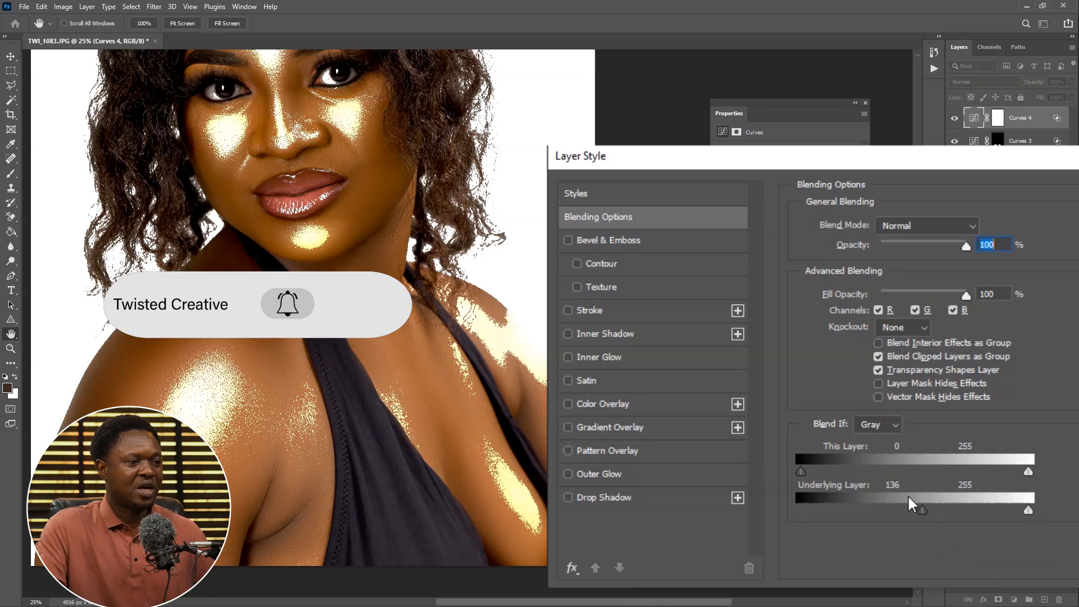
pyautogui.moveTo(946, 511); pyautogui.dragTo(960, 514)
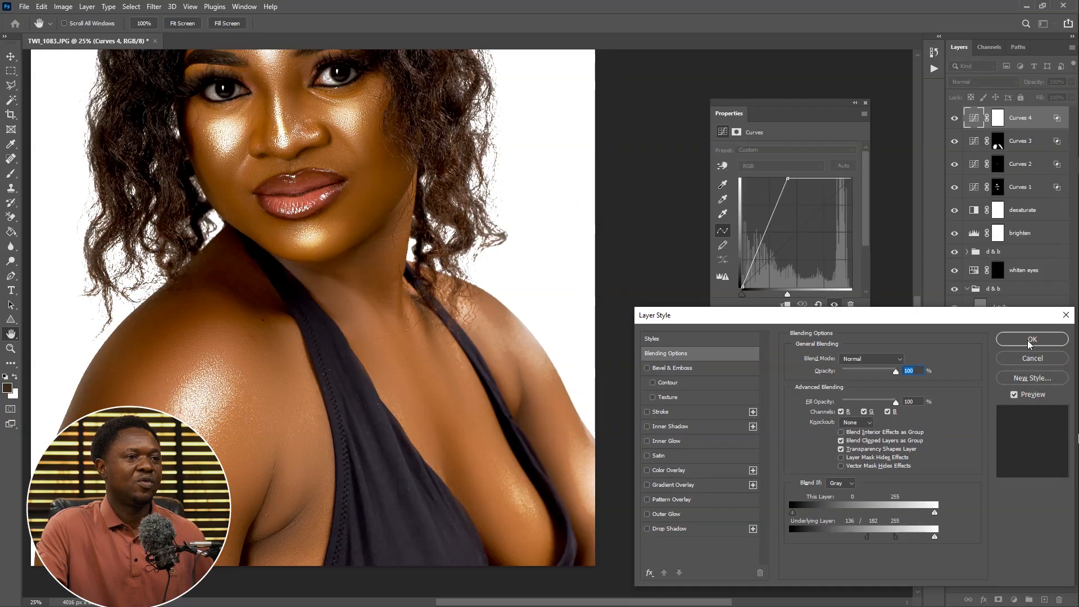
pyautogui.click(1030, 340)
# Invert the Curves 4 layer mask to black and paint white over the chest and collarbone area
pyautogui.click(998, 119)
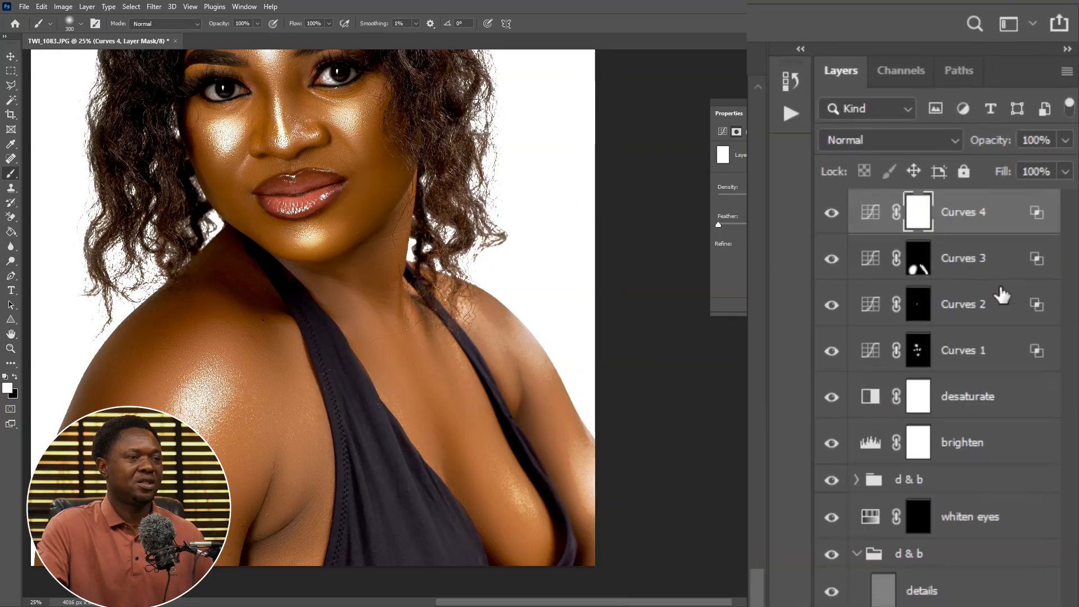
pyautogui.hotkey('ctrl', 'i')
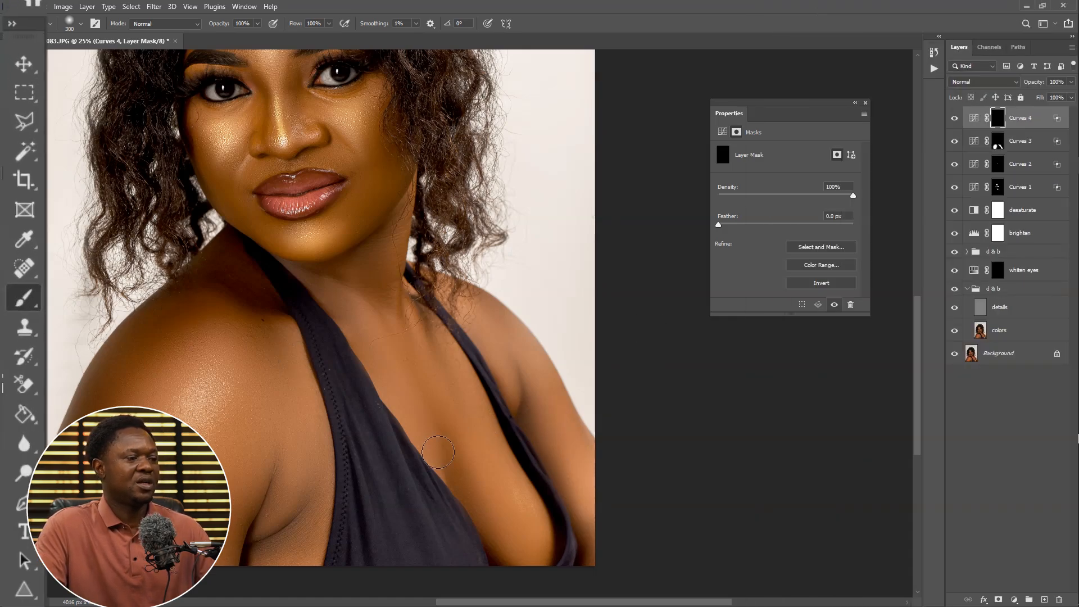
pyautogui.press(']')
pyautogui.press(']')
pyautogui.press(']')
pyautogui.moveTo(513, 476)
pyautogui.mouseDown()
pyautogui.moveTo(529, 527)
pyautogui.moveTo(518, 492)
pyautogui.mouseUp()
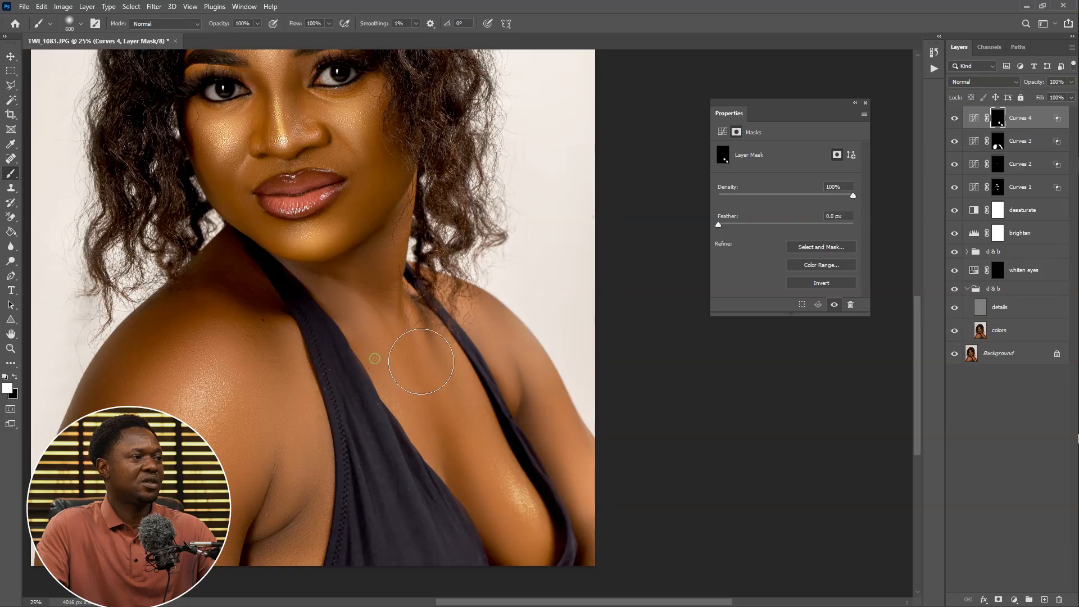
pyautogui.moveTo(494, 338)
pyautogui.mouseDown()
pyautogui.moveTo(531, 414)
pyautogui.moveTo(572, 463)
pyautogui.mouseUp()
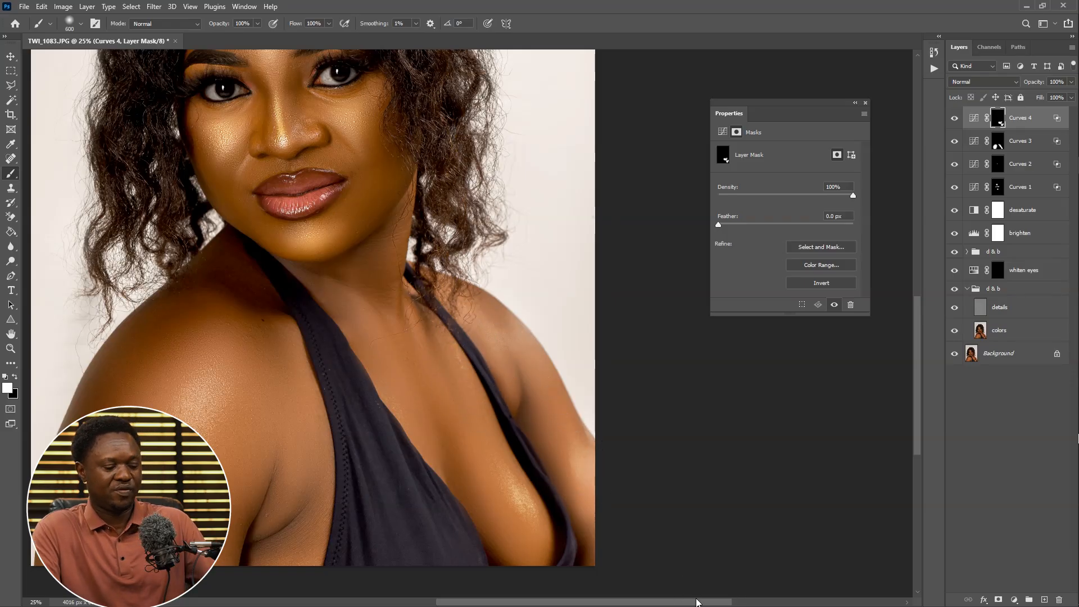
# Rename the Curves 3 layer as arms
pyautogui.hotkey('ctrl', '-')
pyautogui.hotkey('ctrl', '-')
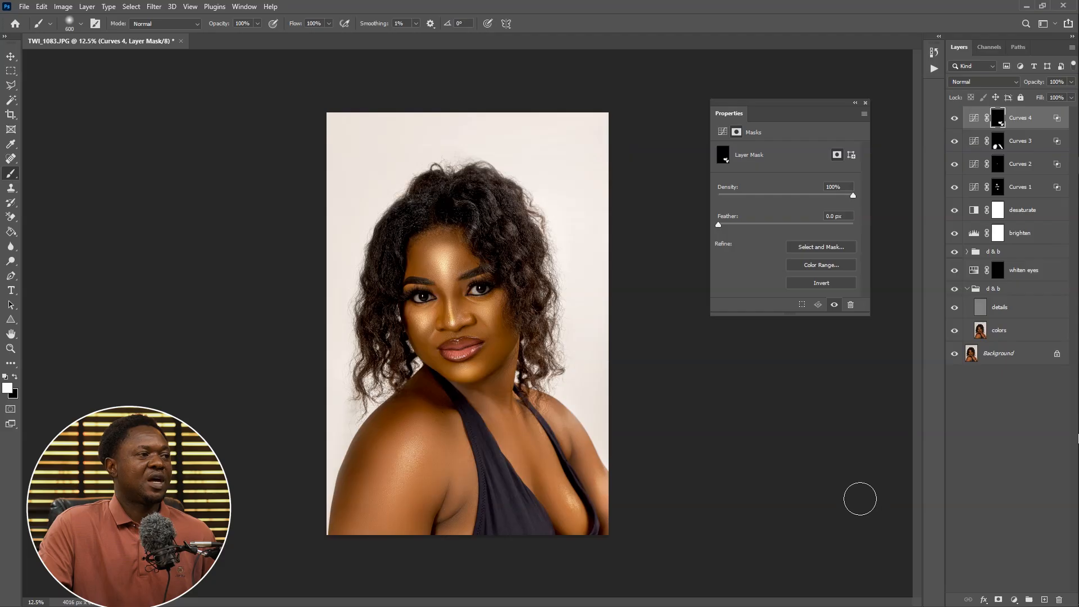
pyautogui.hotkey('ctrl', '+')
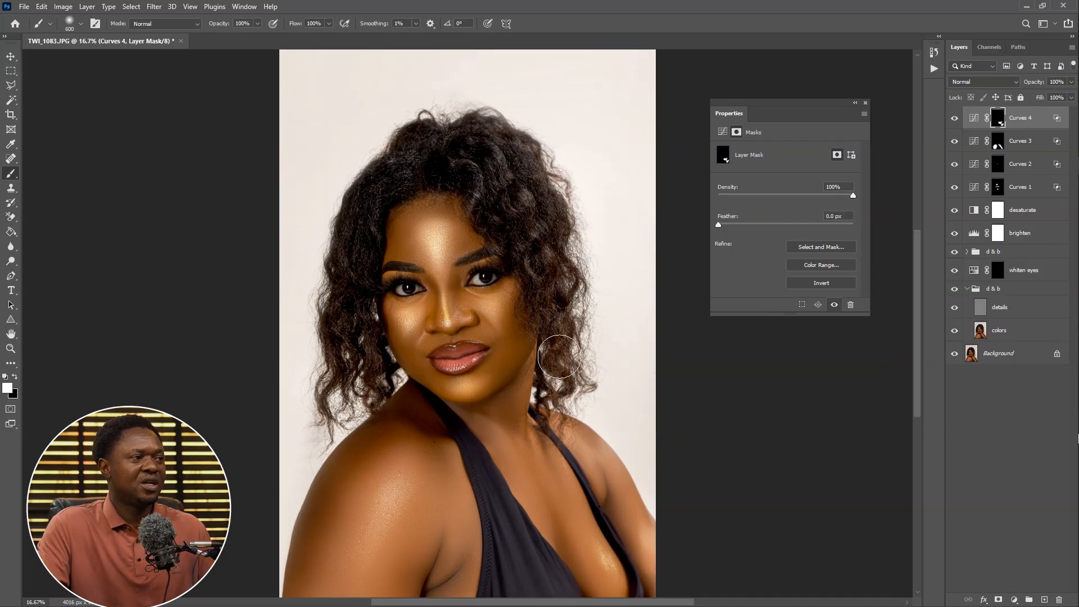
pyautogui.hotkey('ctrl', '+')
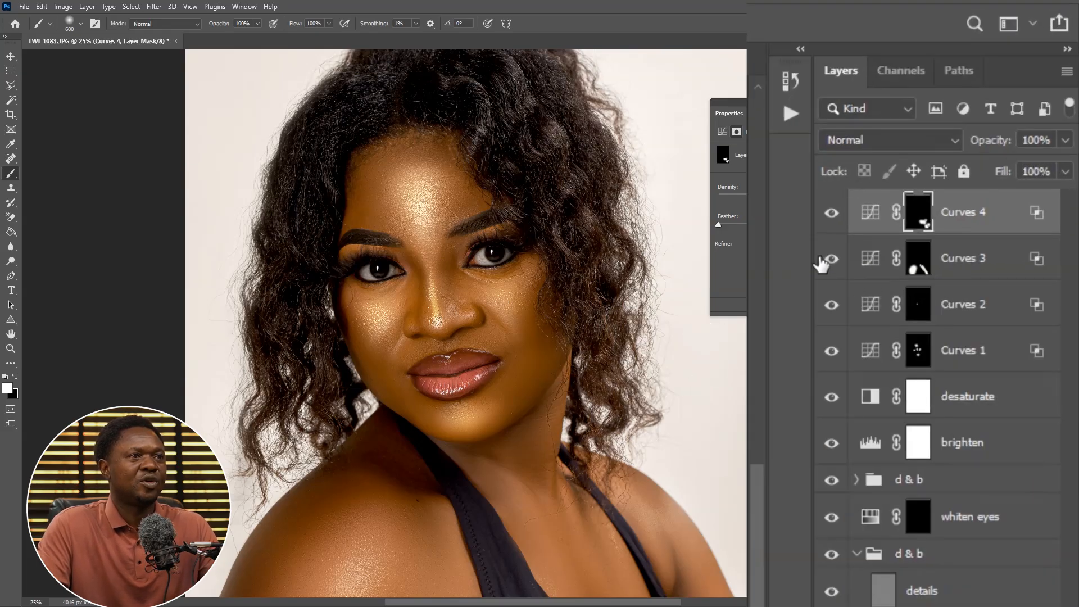
pyautogui.click(974, 262)
pyautogui.hotkey('ctrl', '-')
pyautogui.doubleClick(972, 260)
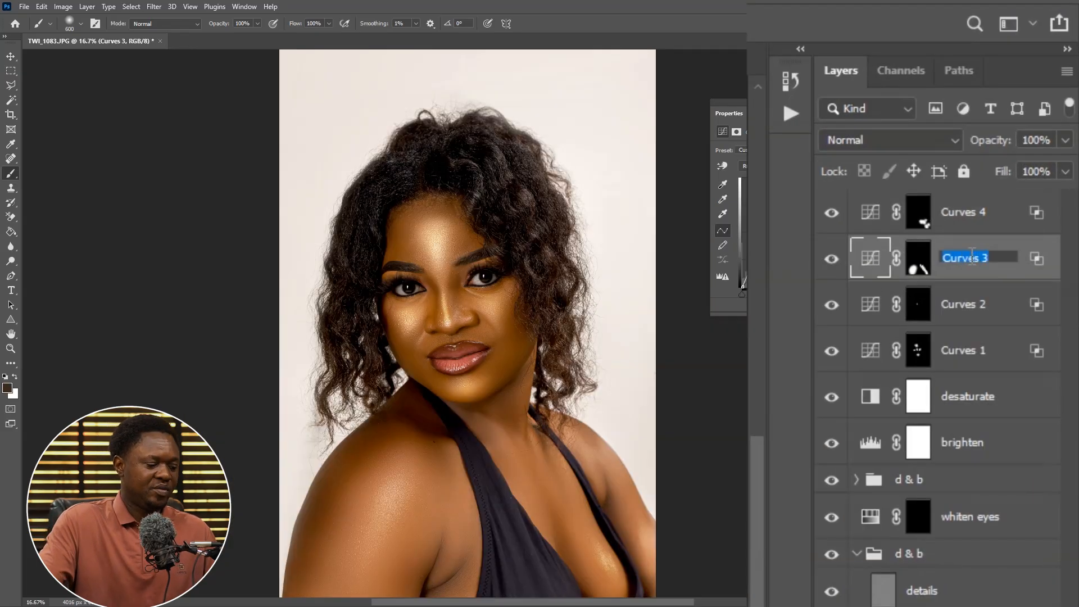
pyautogui.write('arms')
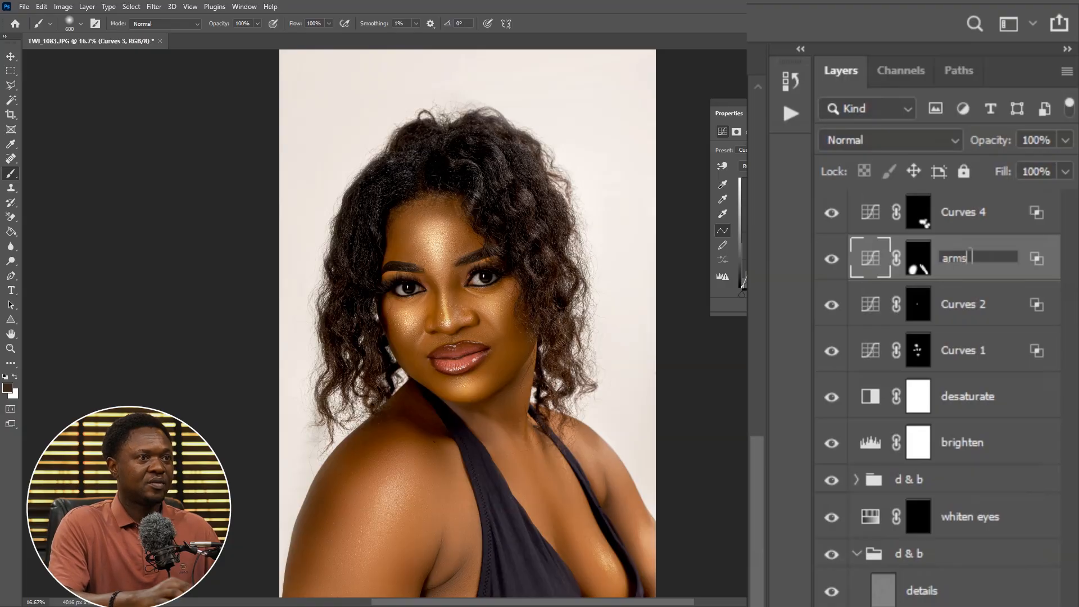
# Rename the Curves 4 layer as body
pyautogui.doubleClick(959, 212)
pyautogui.write('2n')
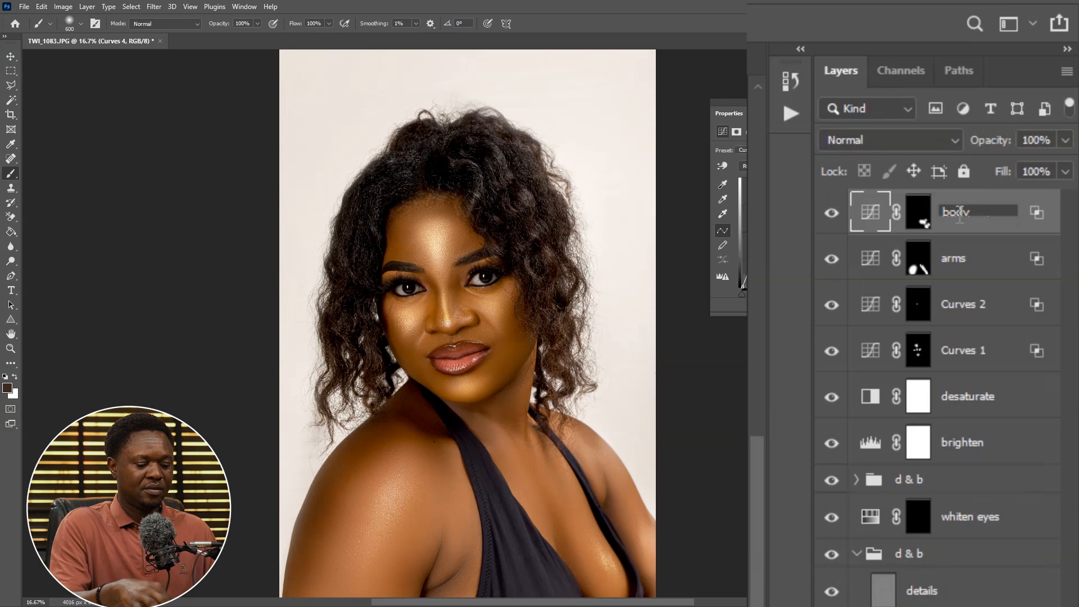
pyautogui.press('Return')
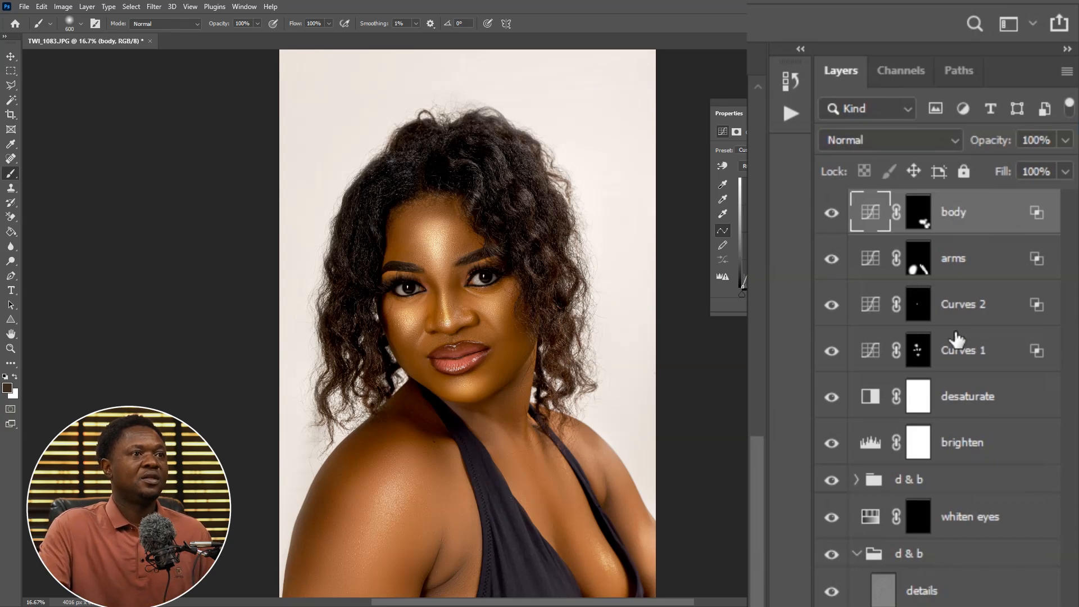
# Rename the Curves 2 layer as nose
pyautogui.click(918, 304)
pyautogui.press('x')
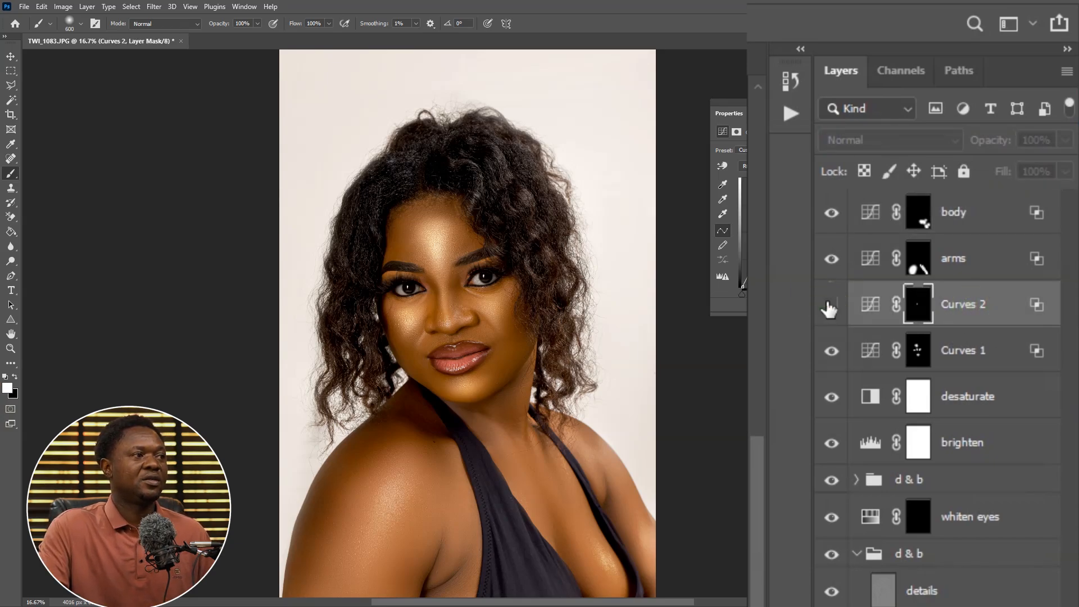
pyautogui.click(829, 305)
pyautogui.click(968, 304)
pyautogui.doubleClick(970, 304)
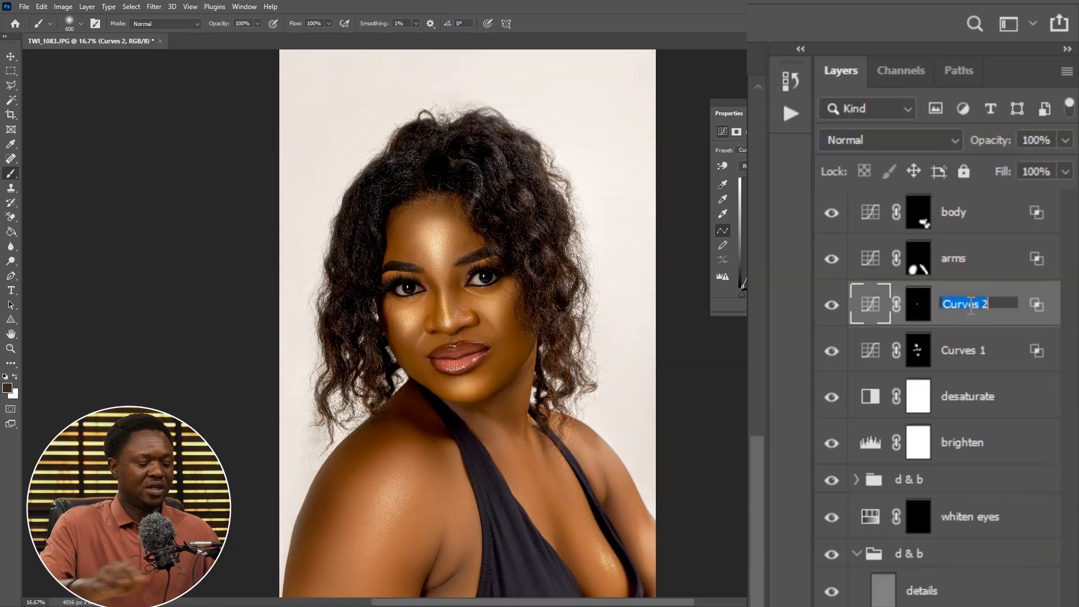
pyautogui.write('nose')
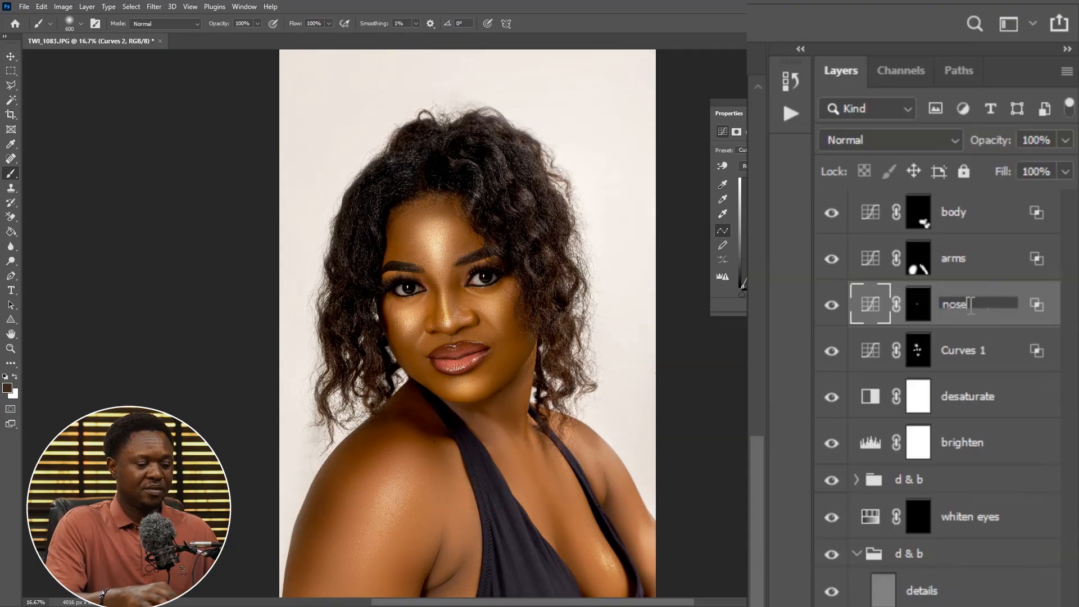
pyautogui.press('Return')
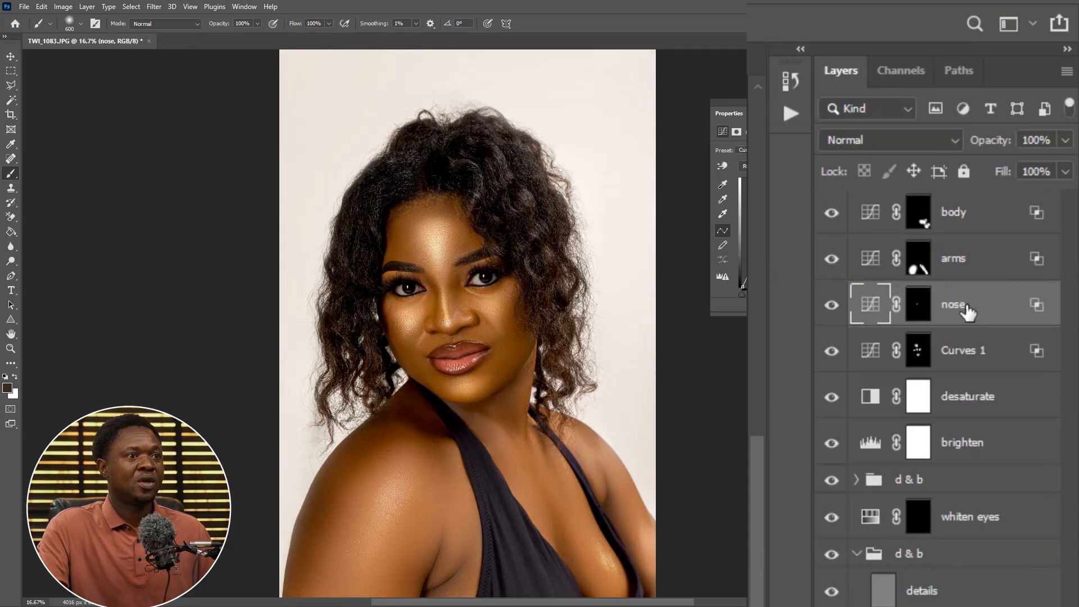
# Rename the Curves 1 layer as fore head
pyautogui.click(972, 354)
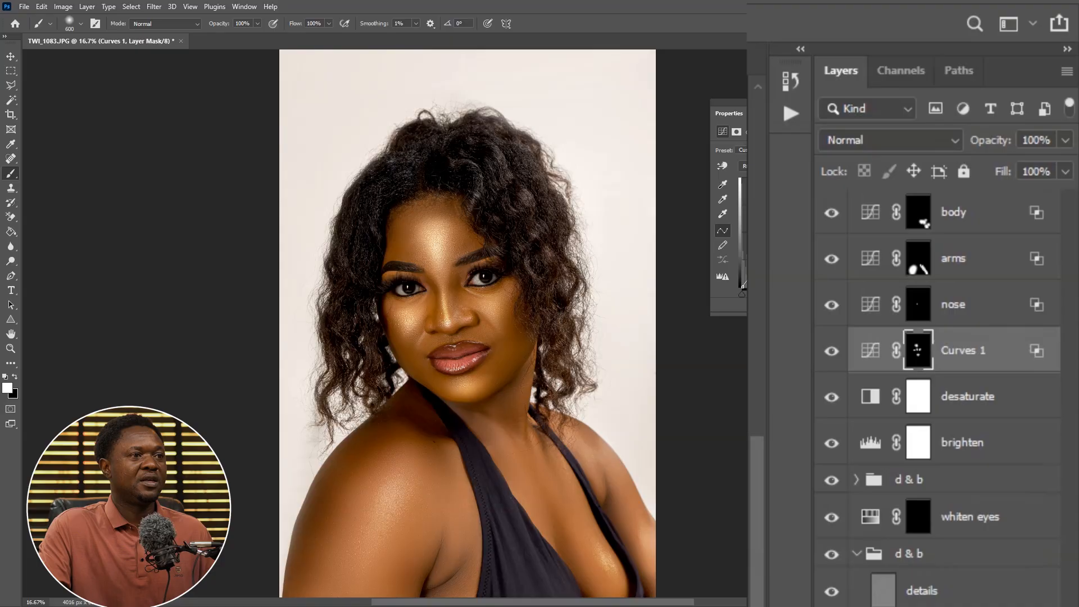
pyautogui.click(830, 352)
pyautogui.click(829, 353)
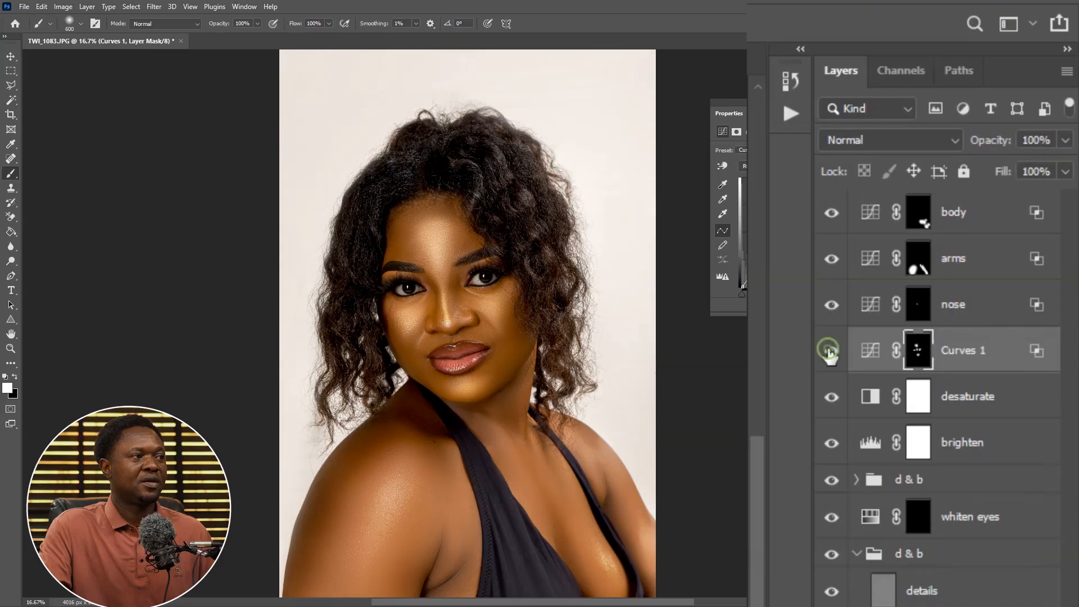
pyautogui.doubleClick(962, 349)
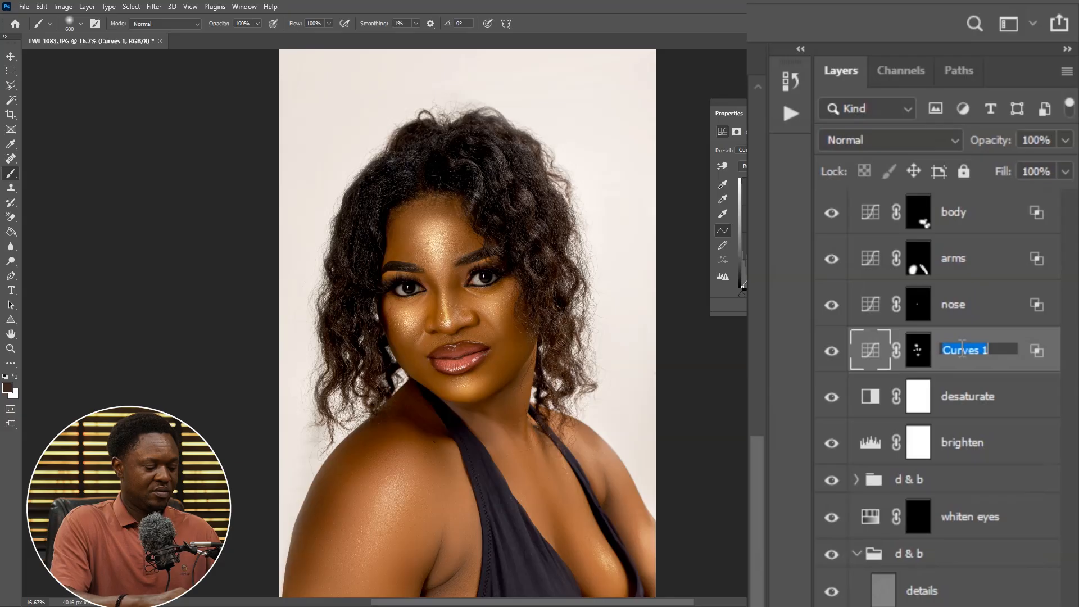
pyautogui.write('fore head')
# Compare the portrait with the body and nose layers hidden and shown
pyautogui.scroll(-1, 512, 379)
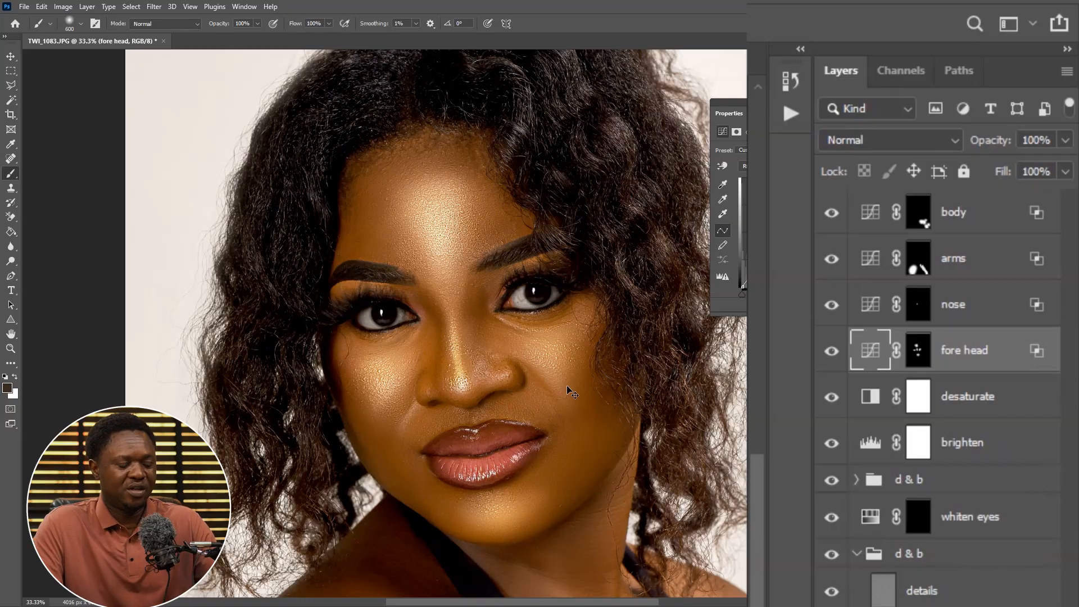
pyautogui.scroll(-2, 569, 390)
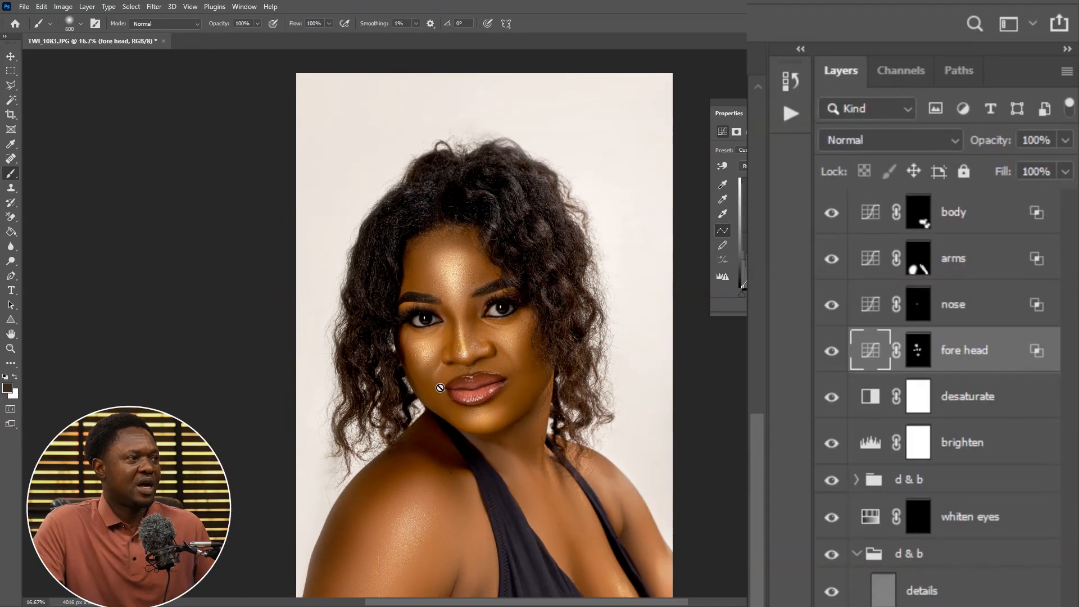
pyautogui.scroll(-2, 482, 407)
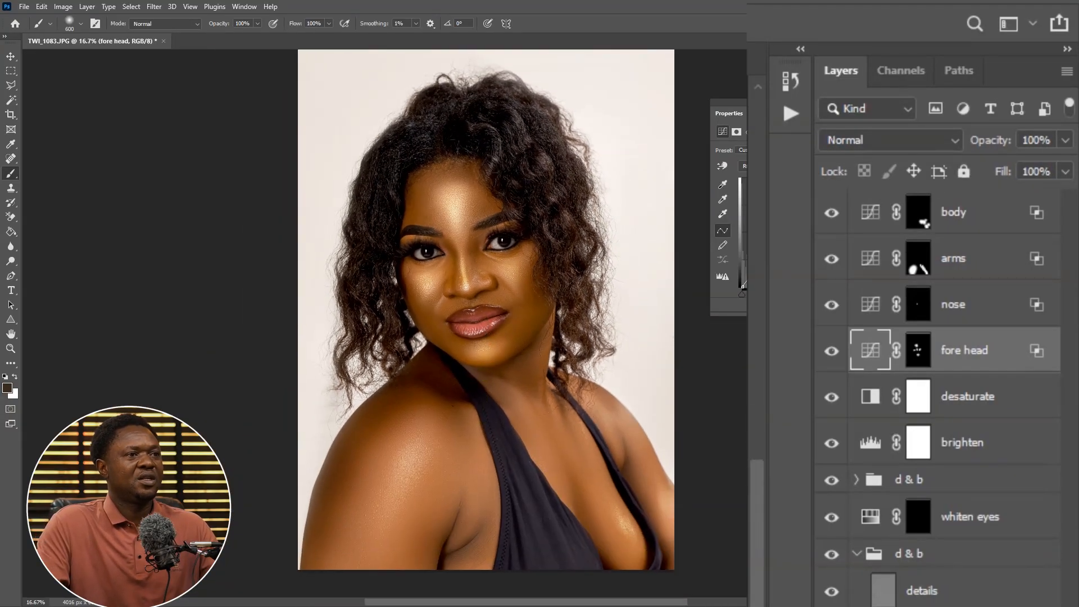
pyautogui.click(837, 213)
pyautogui.click(836, 213)
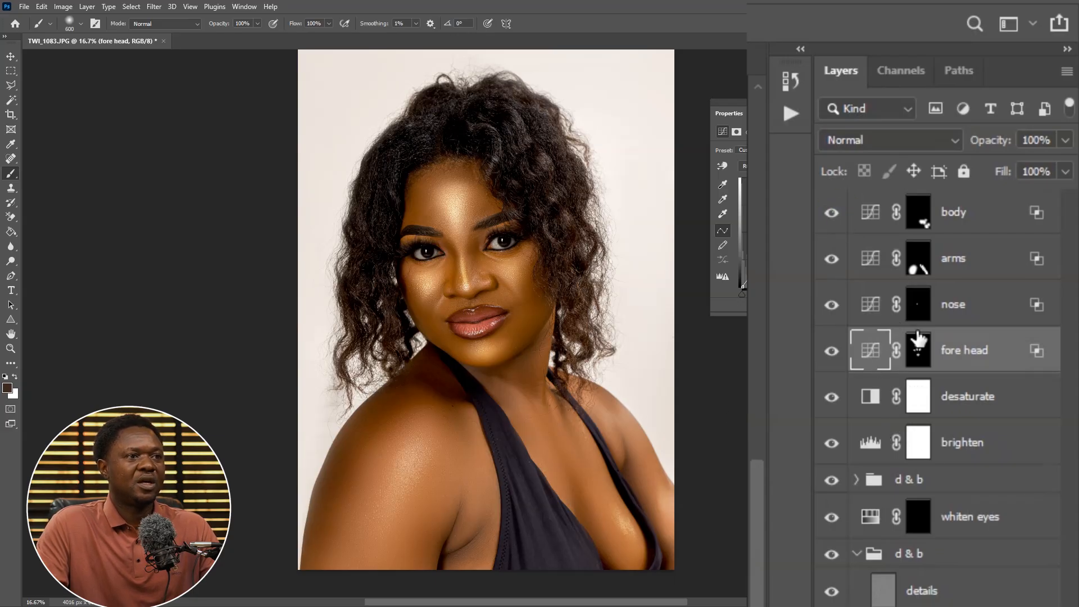
pyautogui.click(832, 307)
pyautogui.click(831, 307)
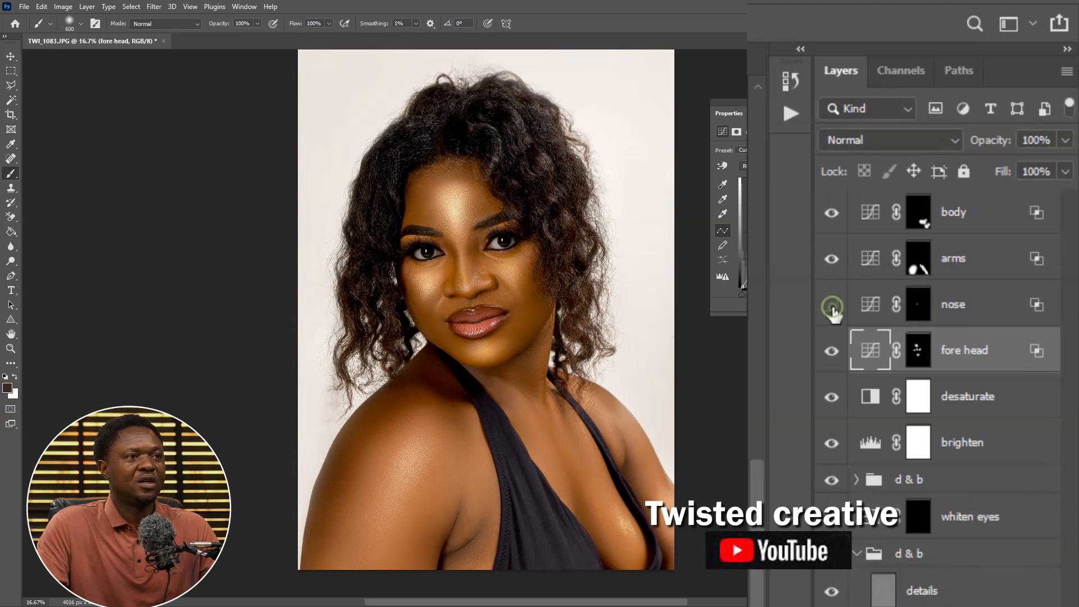
# Lower the nose layer's opacity to 46%, toggling its visibility to compare the effect
pyautogui.click(958, 306)
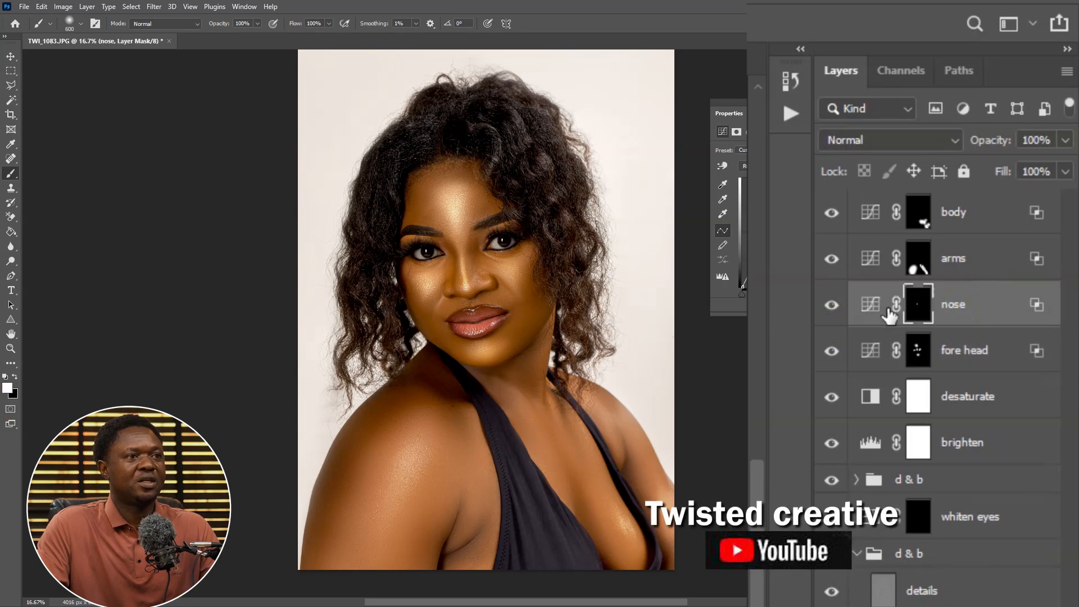
pyautogui.moveTo(992, 144); pyautogui.dragTo(974, 150)
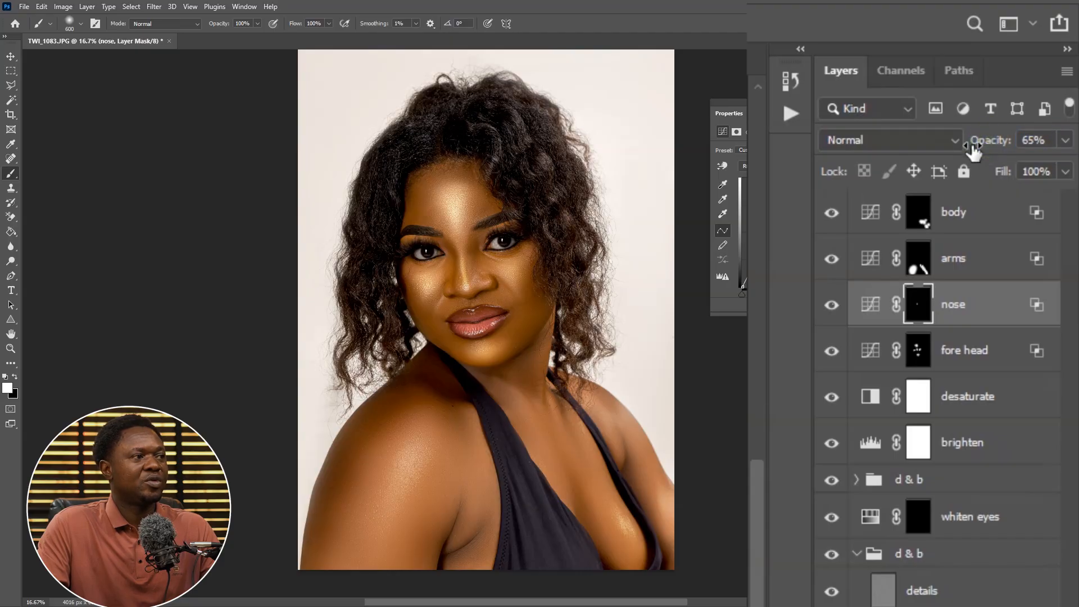
pyautogui.hotkey('ctrl', '+')
pyautogui.hotkey('ctrl', '+')
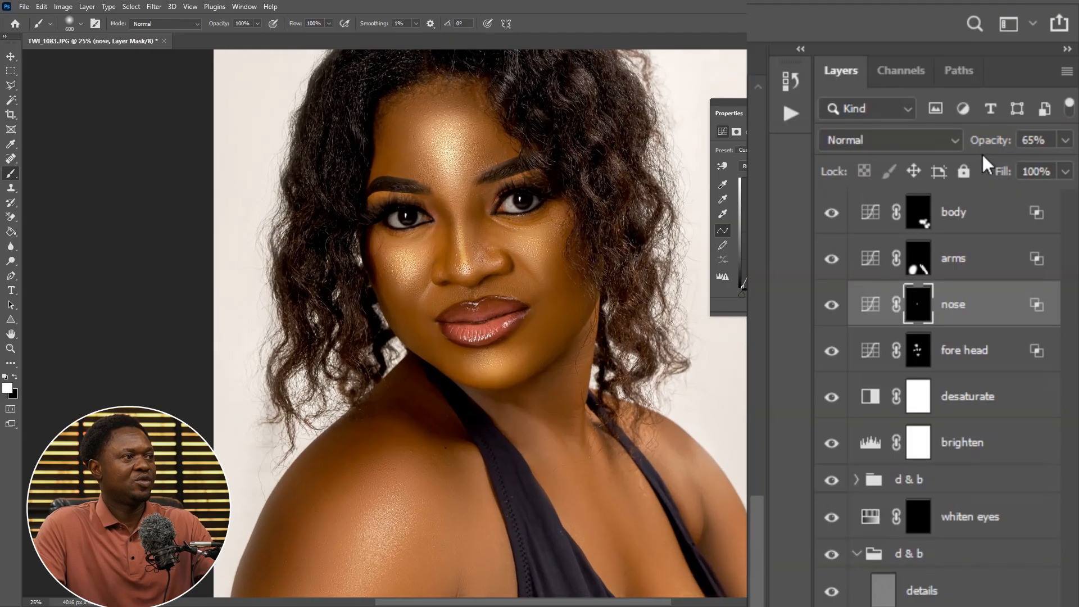
pyautogui.moveTo(549, 242); pyautogui.dragTo(473, 400)
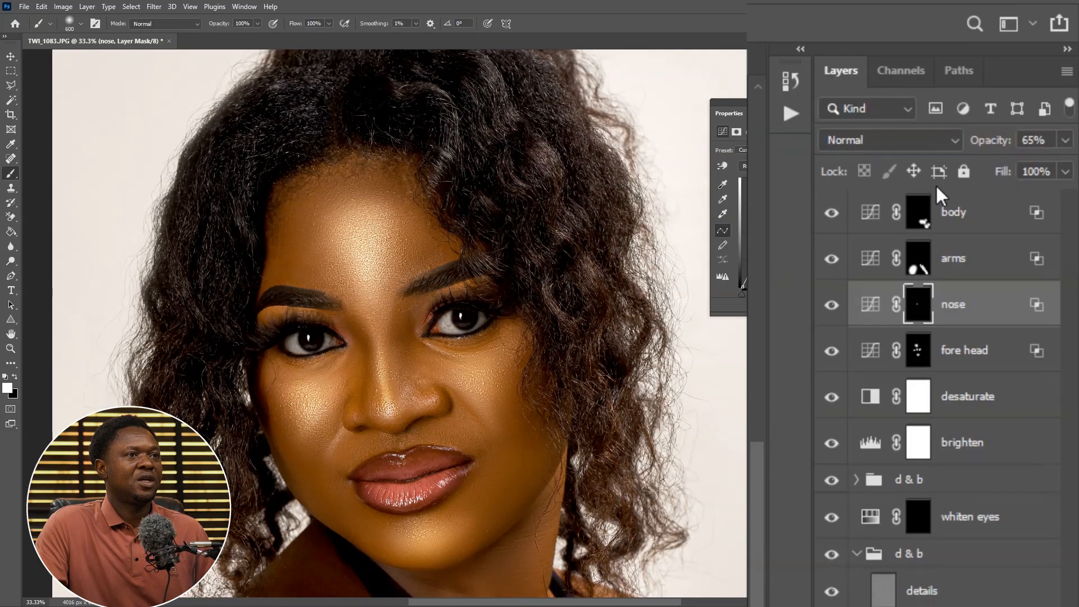
pyautogui.moveTo(995, 149); pyautogui.dragTo(980, 147)
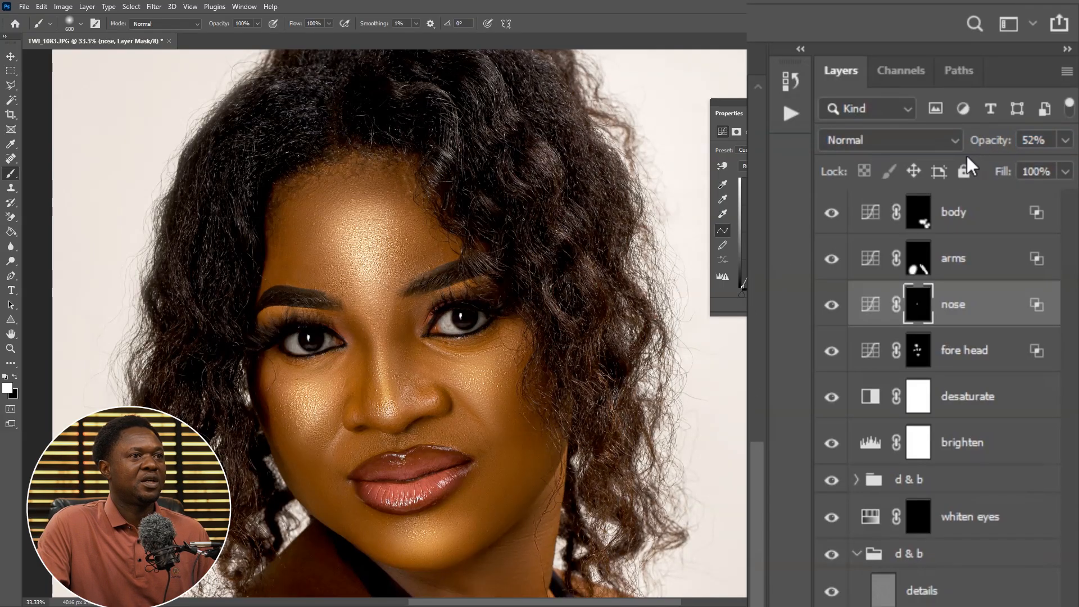
pyautogui.click(833, 306)
pyautogui.click(832, 306)
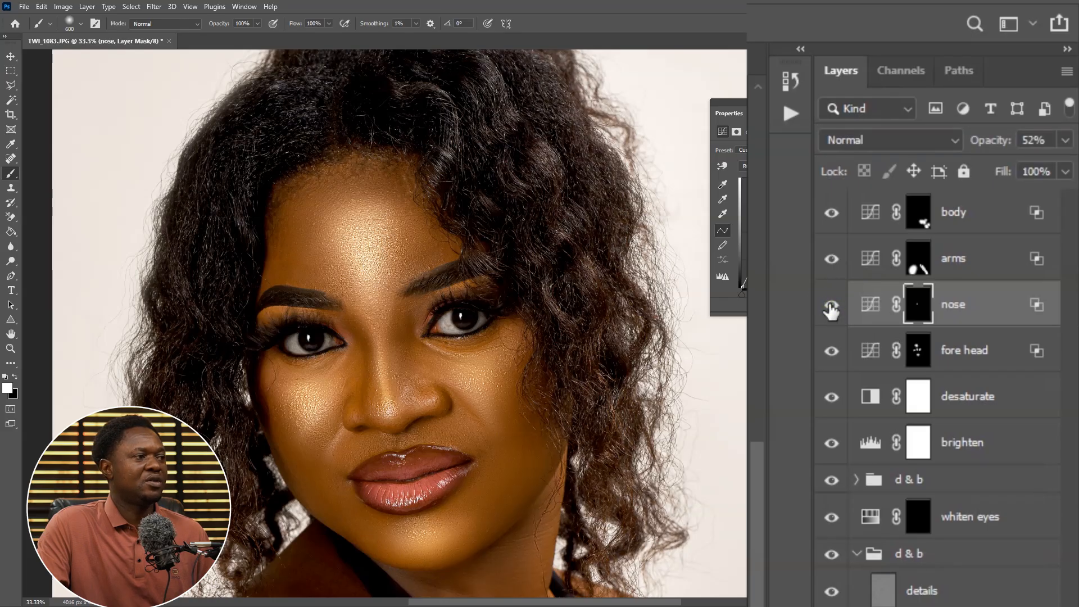
pyautogui.click(831, 305)
pyautogui.click(831, 306)
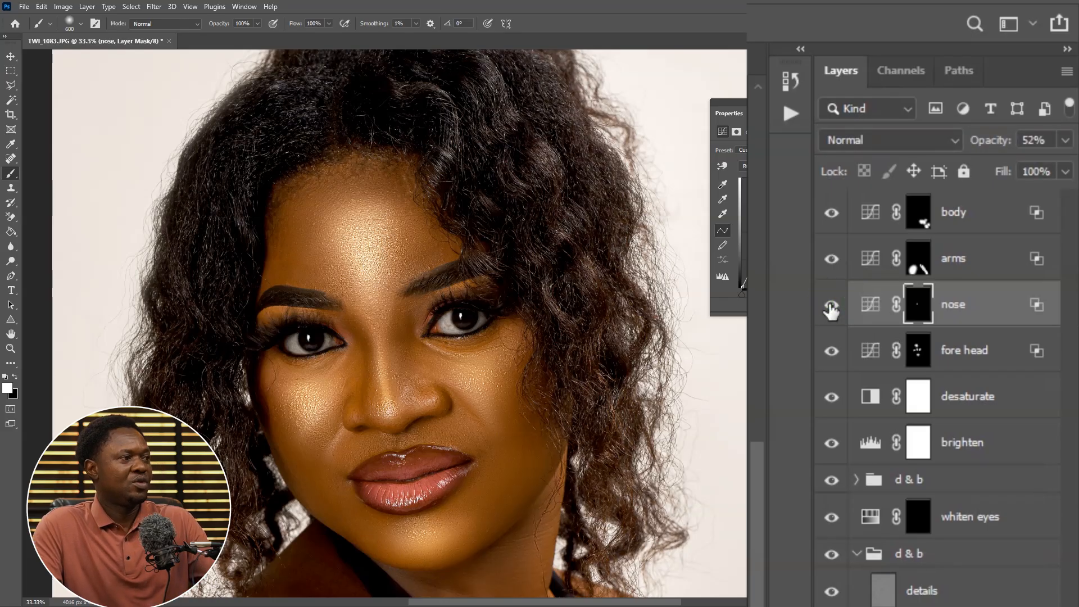
pyautogui.hotkey('ctrl', '-')
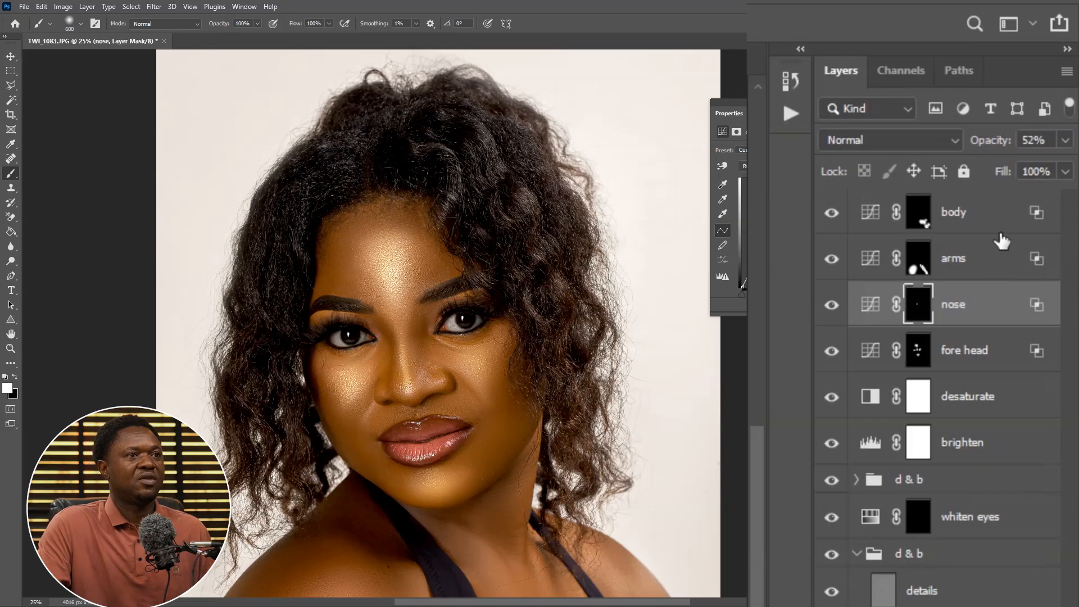
pyautogui.moveTo(995, 147); pyautogui.dragTo(989, 147)
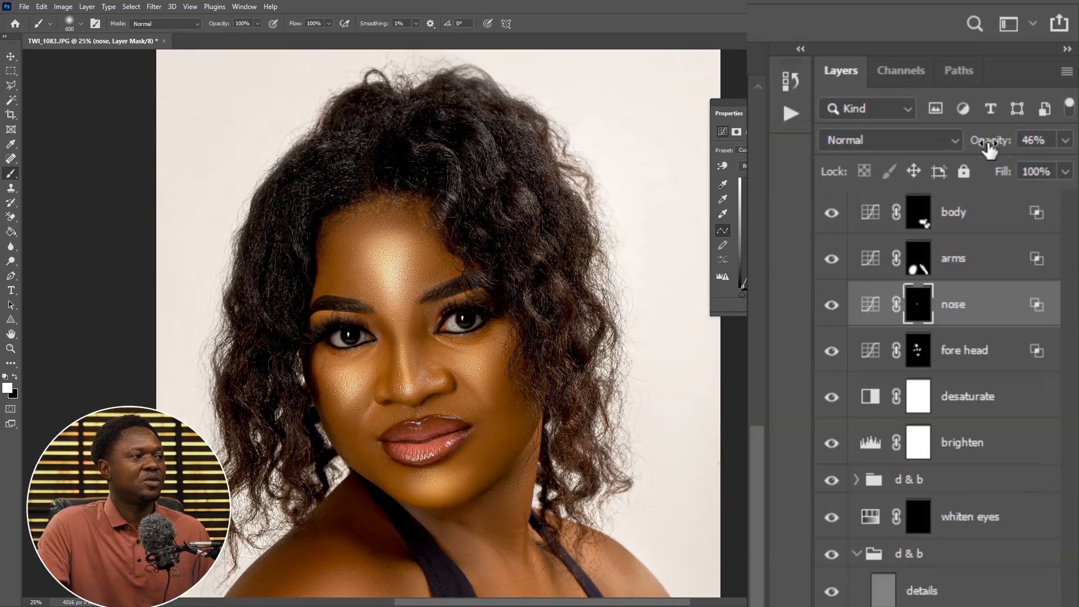
pyautogui.click(834, 306)
pyautogui.click(833, 305)
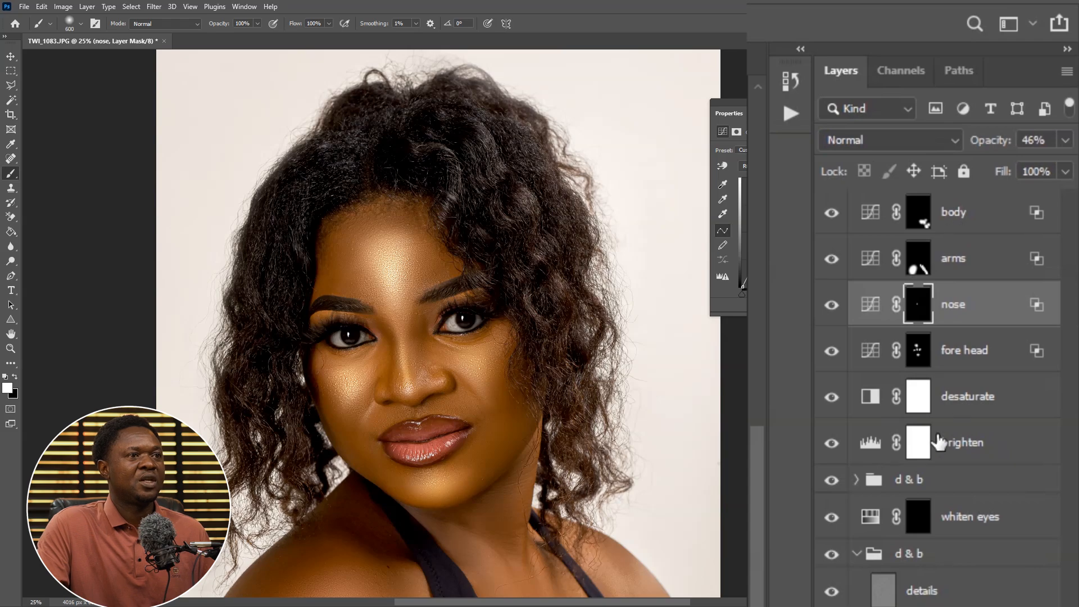
# Lower the fore head layer's opacity to 66%, toggling its visibility to compare the effect
pyautogui.click(832, 351)
pyautogui.click(832, 351)
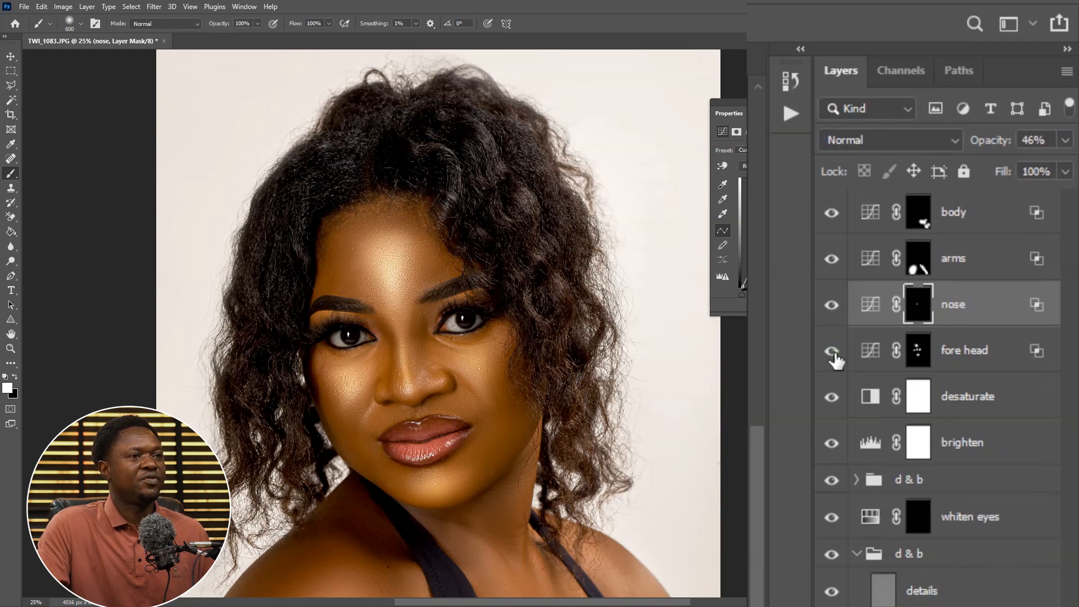
pyautogui.click(967, 362)
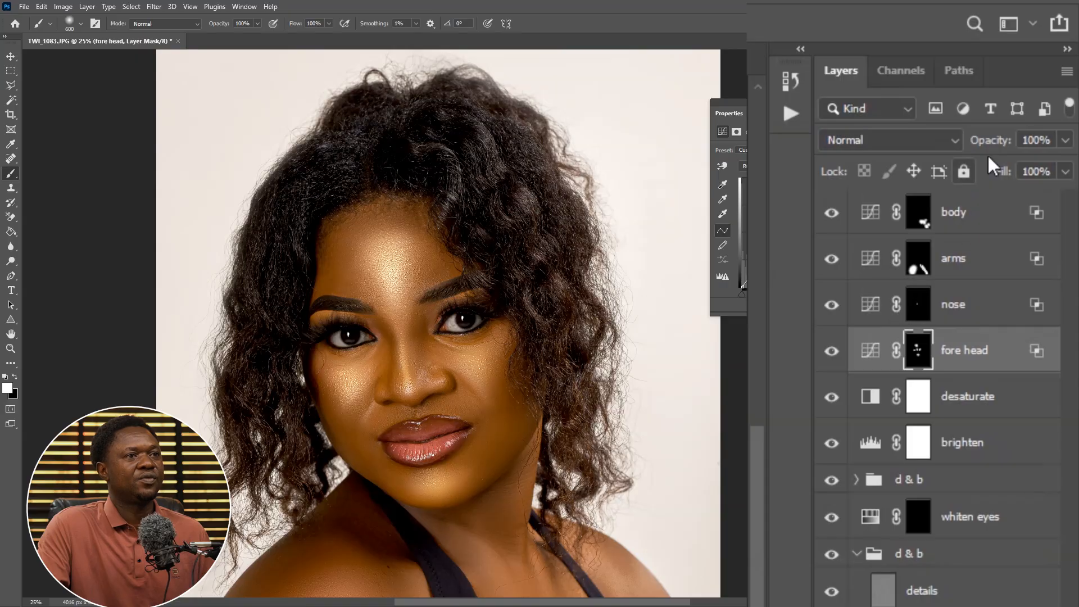
pyautogui.moveTo(989, 145); pyautogui.dragTo(975, 146)
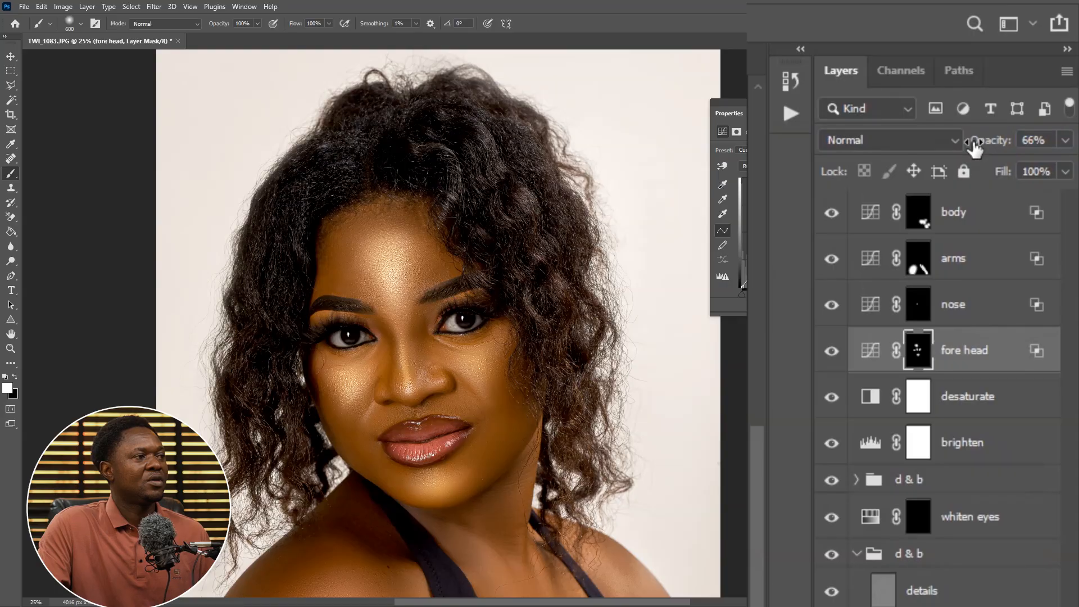
pyautogui.click(832, 354)
pyautogui.click(831, 353)
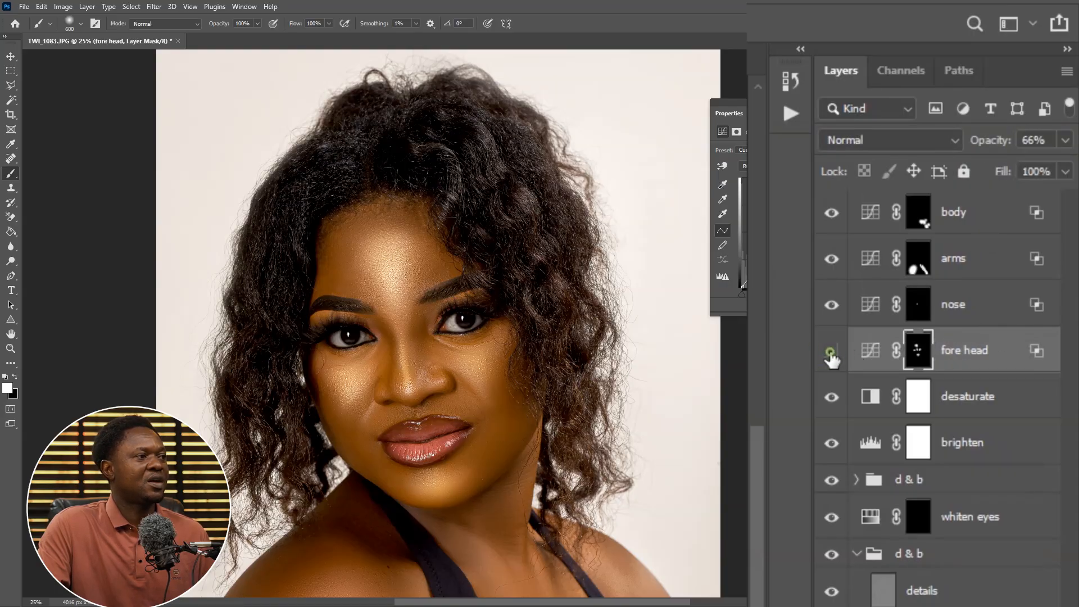
pyautogui.click(831, 353)
pyautogui.click(831, 353)
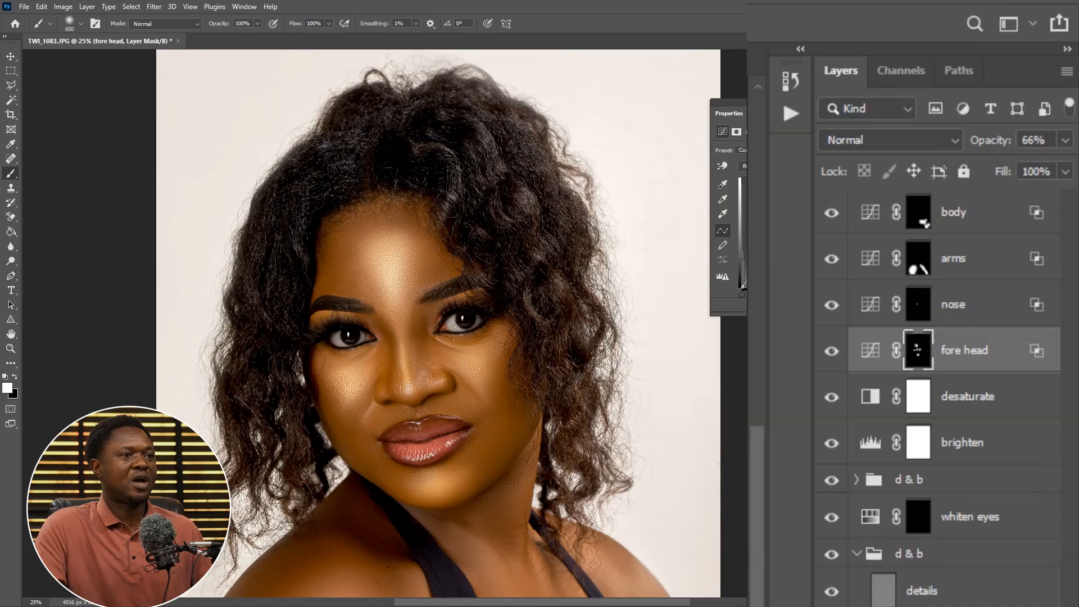
# Raise the desaturate layer's opacity to 22%, toggling its visibility to compare the effect
pyautogui.click(831, 398)
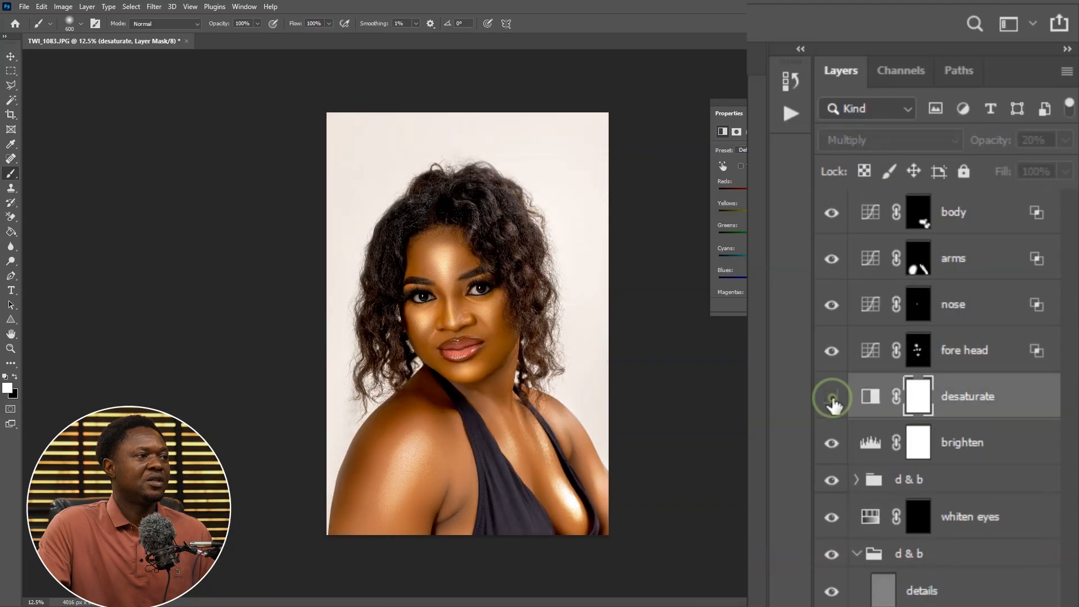
pyautogui.click(831, 397)
pyautogui.click(832, 398)
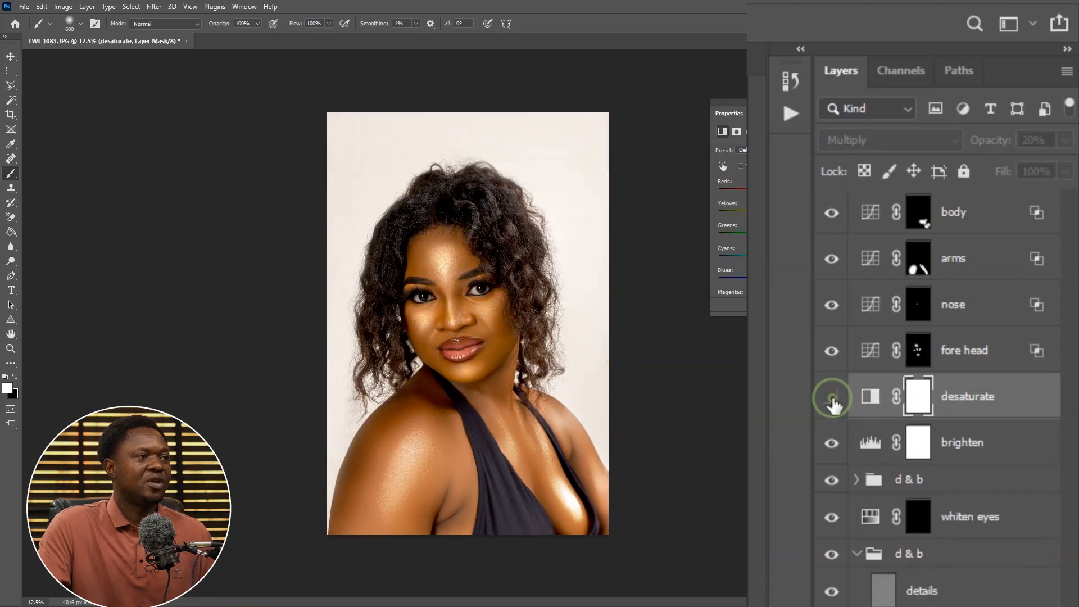
pyautogui.click(832, 398)
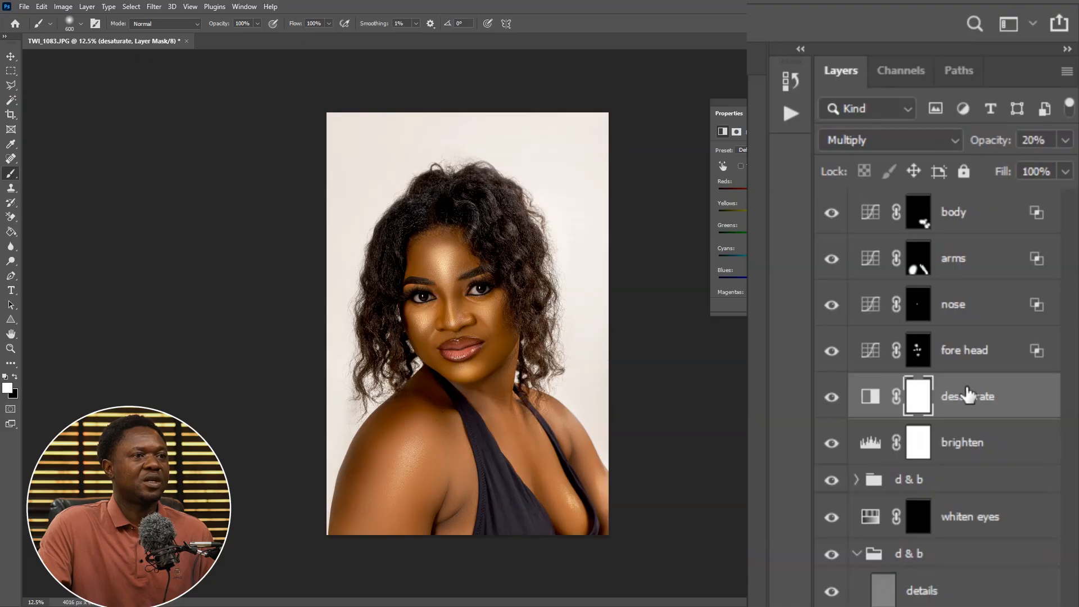
pyautogui.click(1016, 389)
pyautogui.moveTo(1002, 148); pyautogui.dragTo(983, 151)
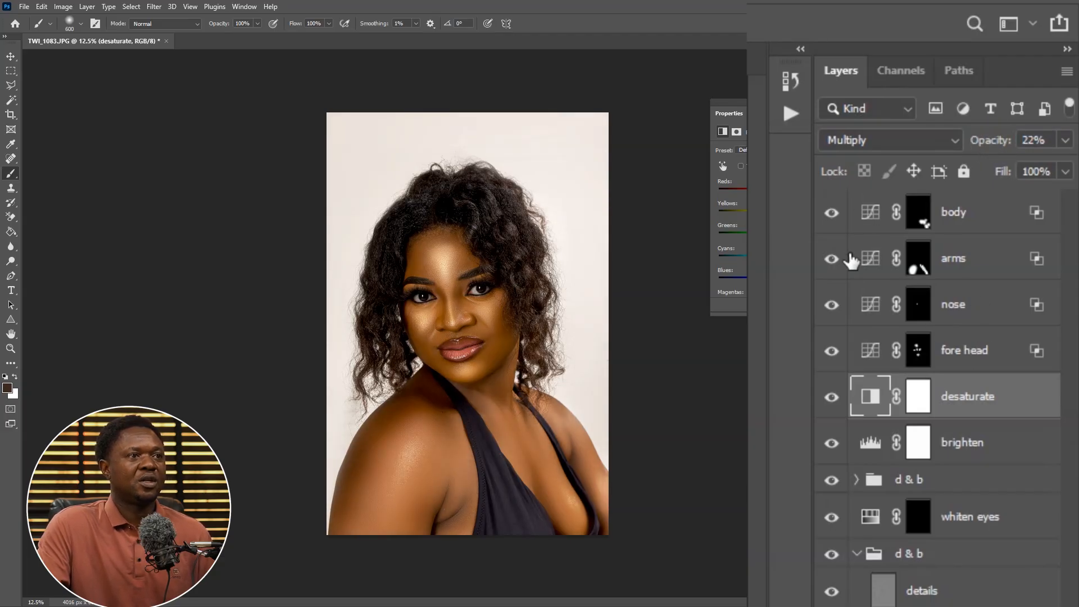
pyautogui.click(831, 398)
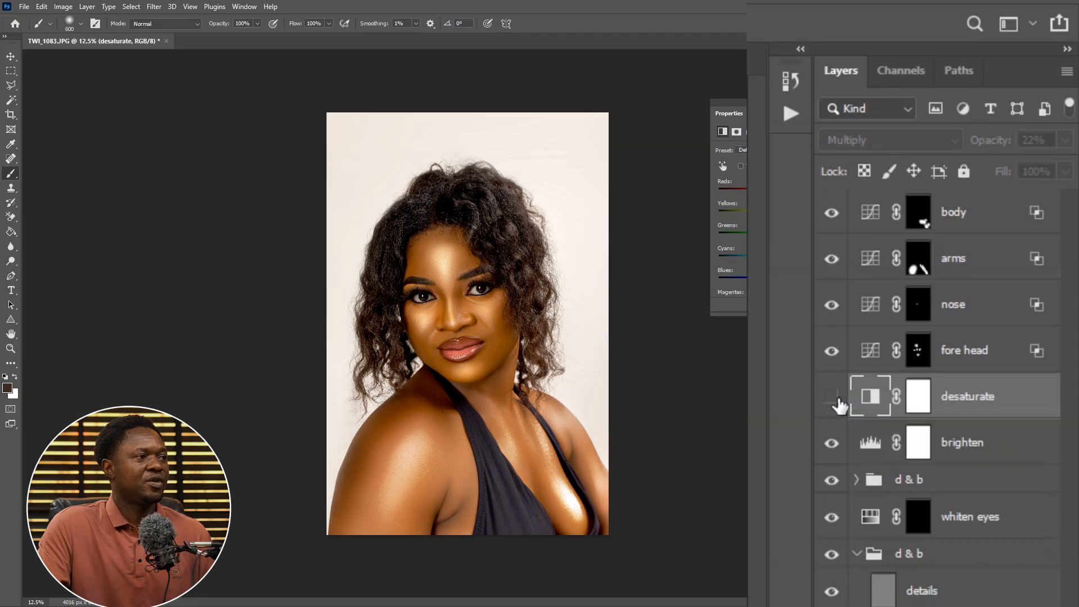
pyautogui.click(832, 397)
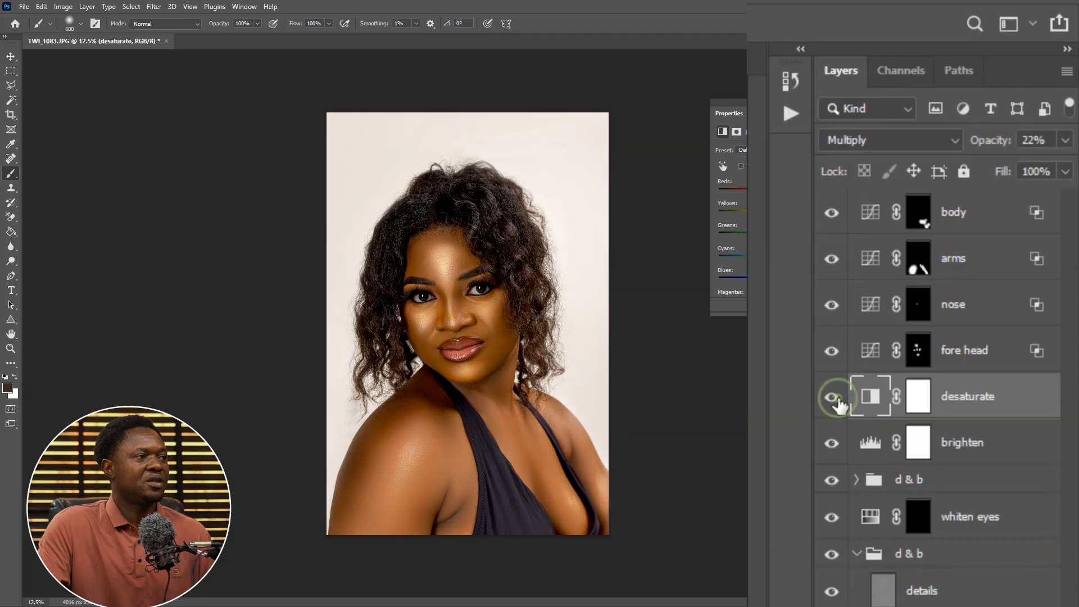
# Select the brighten layer and toggle its visibility to compare the portrait with and without it
pyautogui.click(975, 447)
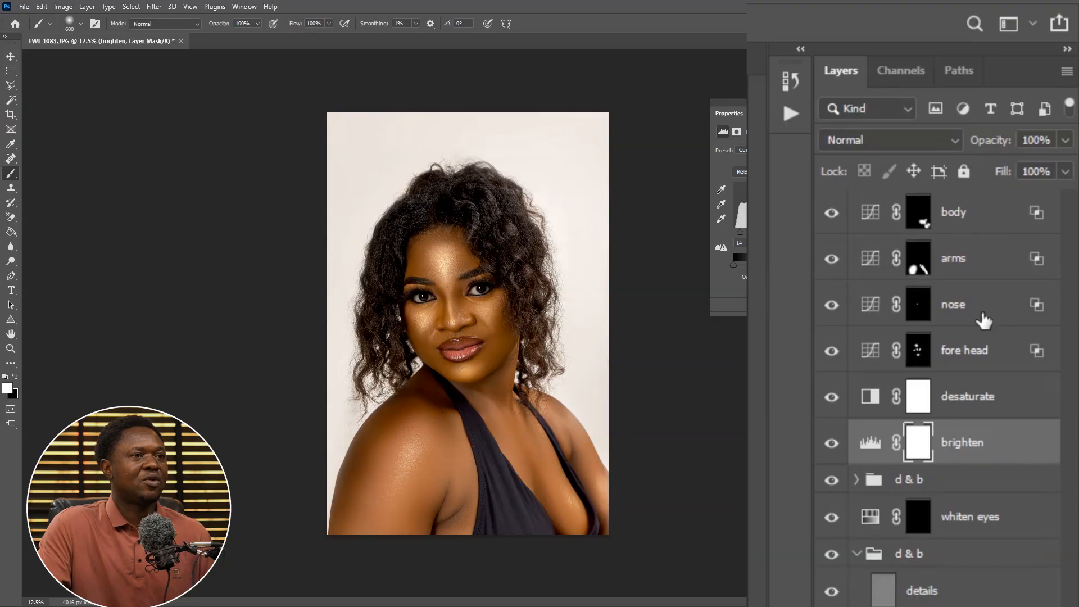
pyautogui.click(832, 444)
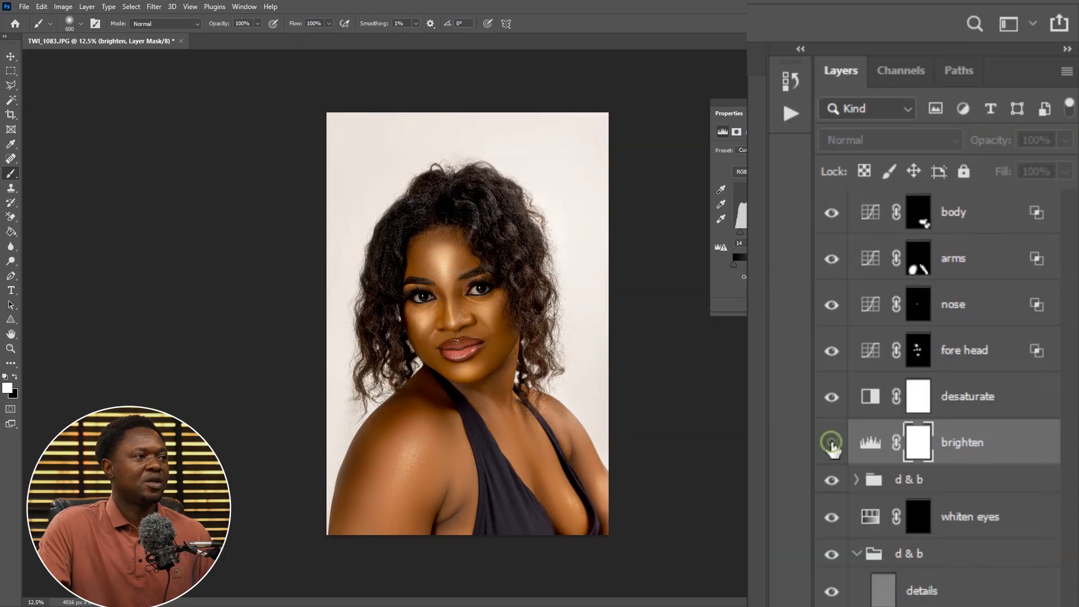
pyautogui.click(832, 444)
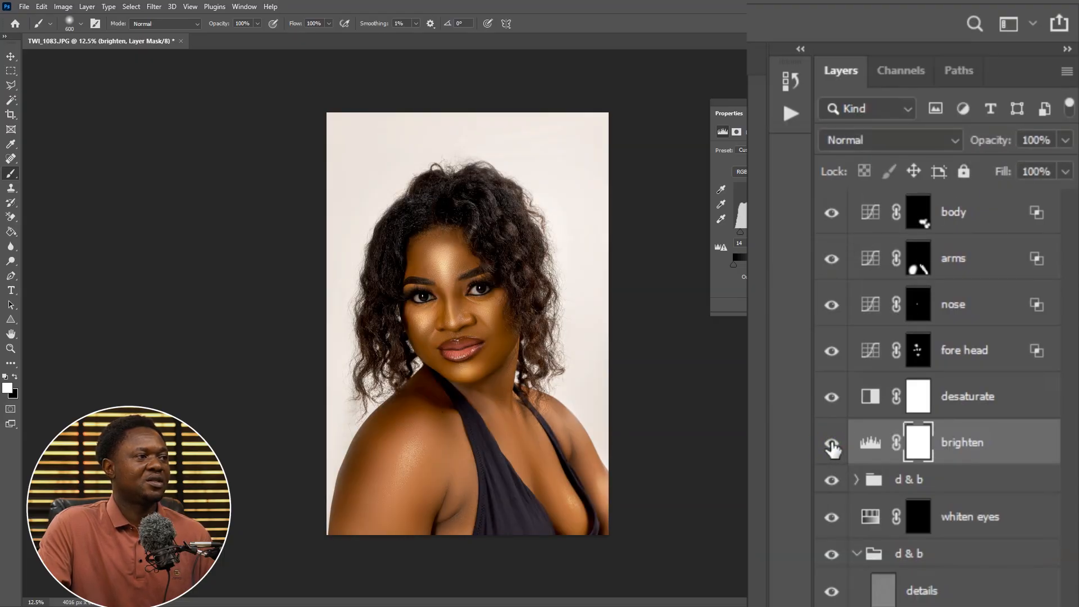
pyautogui.click(833, 444)
pyautogui.click(832, 444)
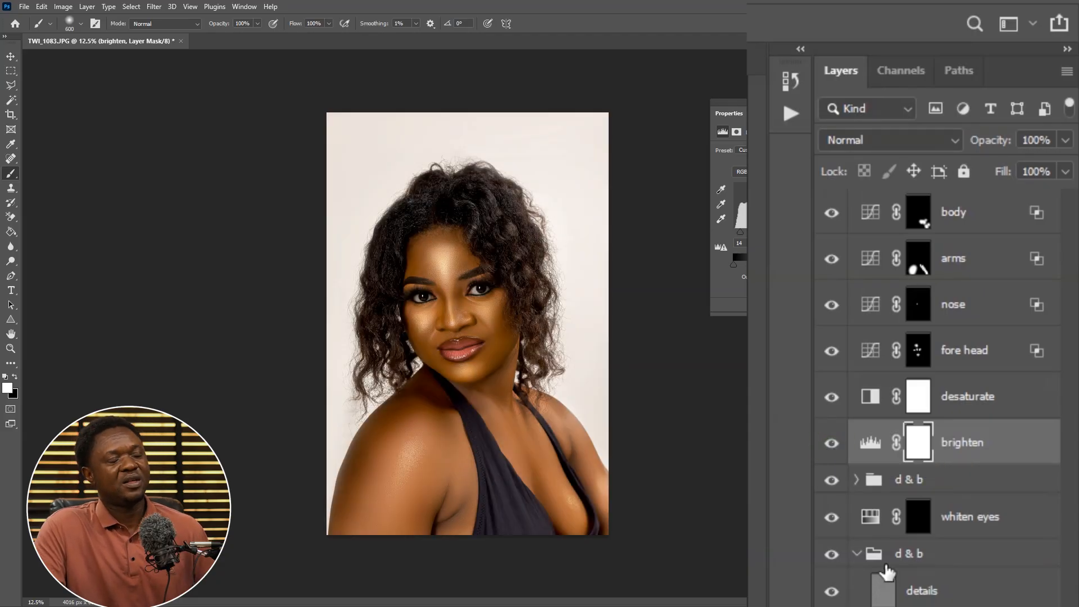
# Toggle the upper d & b group's visibility to compare the portrait with and without it
pyautogui.click(832, 481)
pyautogui.click(832, 481)
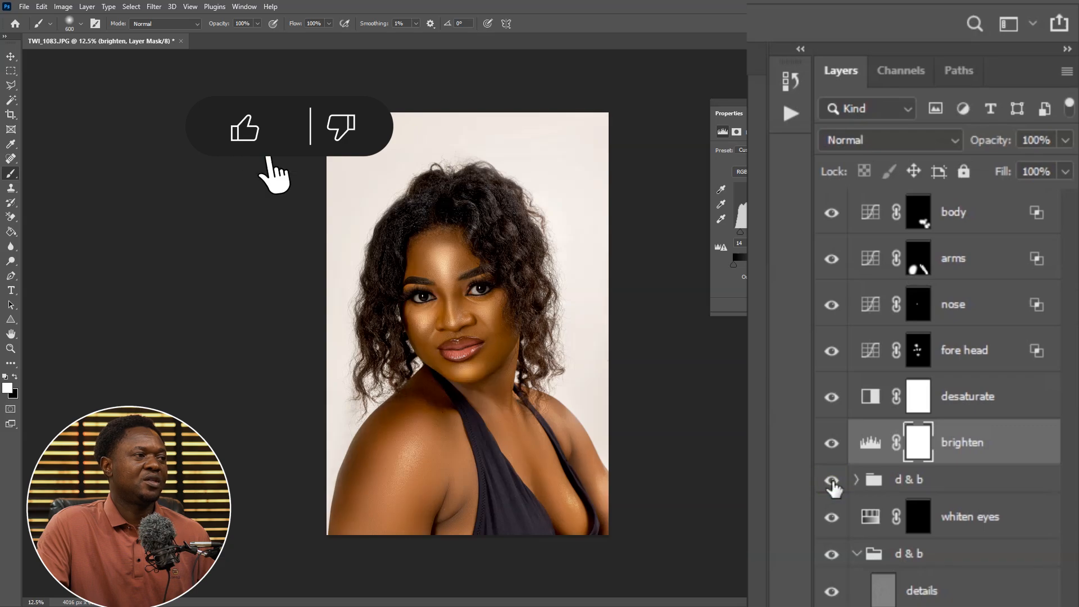
pyautogui.click(832, 481)
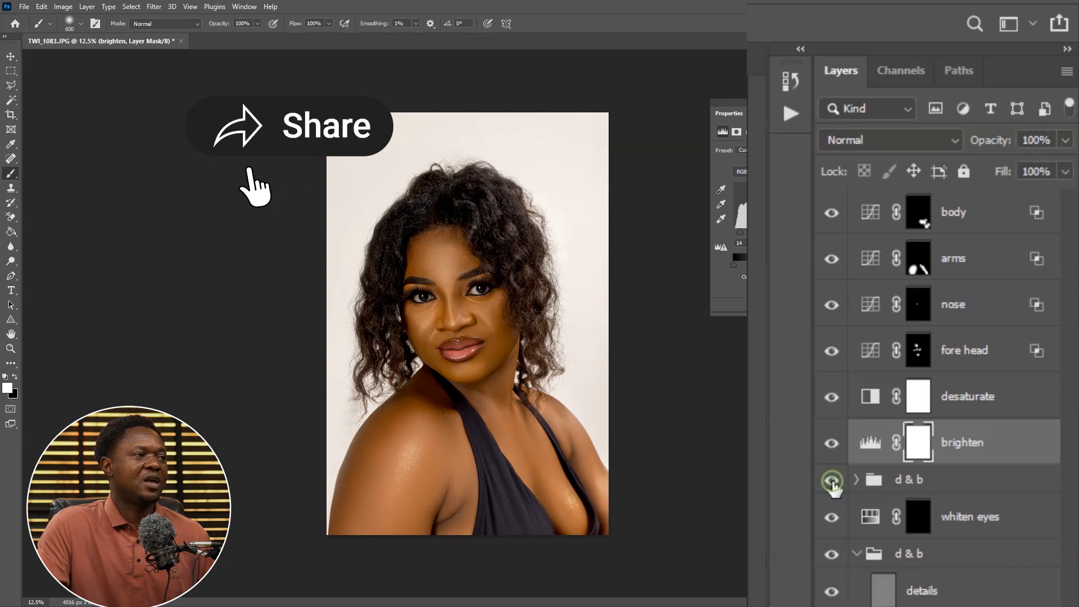
pyautogui.click(832, 481)
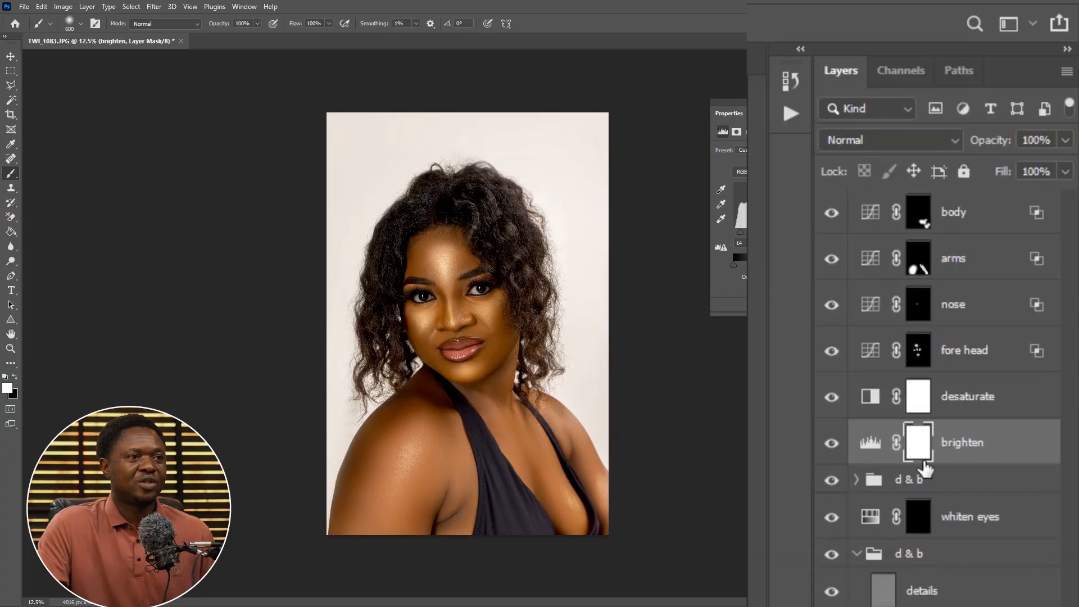
# Expand the upper d & b group and lower the burn layer's opacity to 59%, toggling the group to compare
pyautogui.click(855, 484)
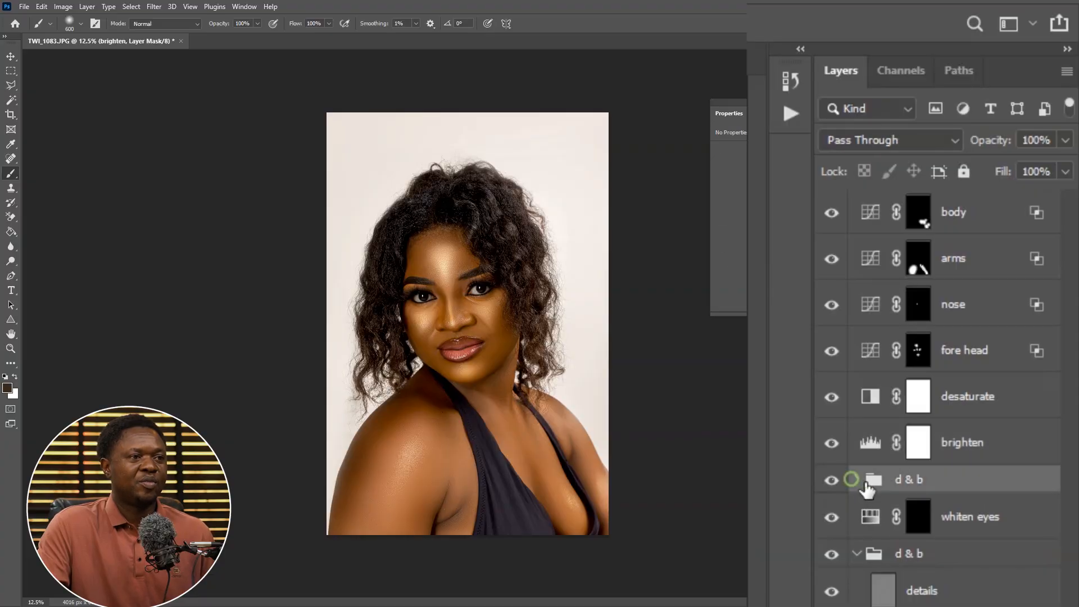
pyautogui.click(856, 479)
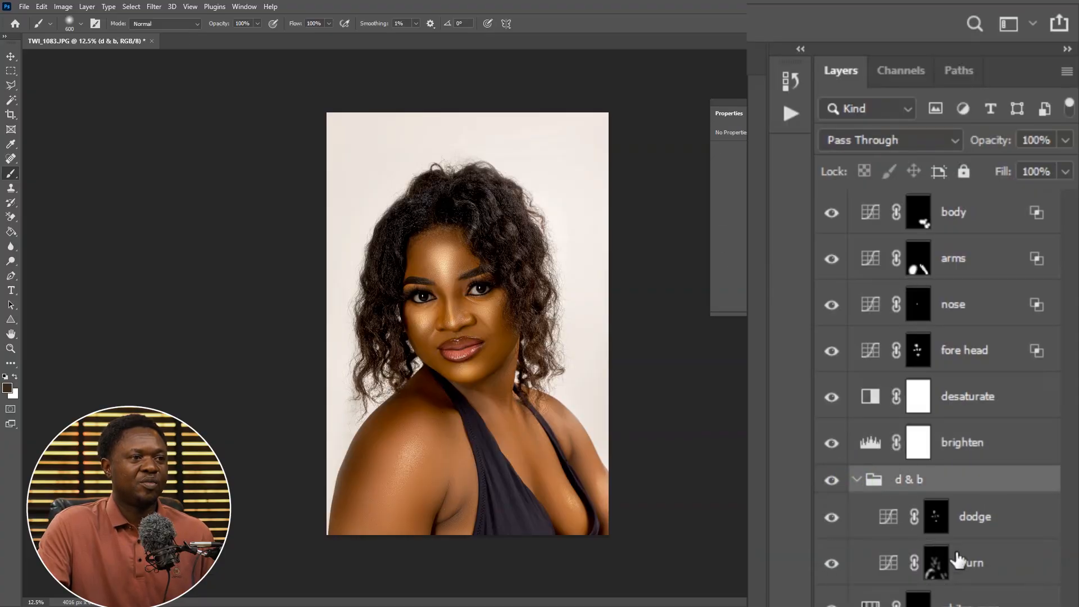
pyautogui.click(936, 569)
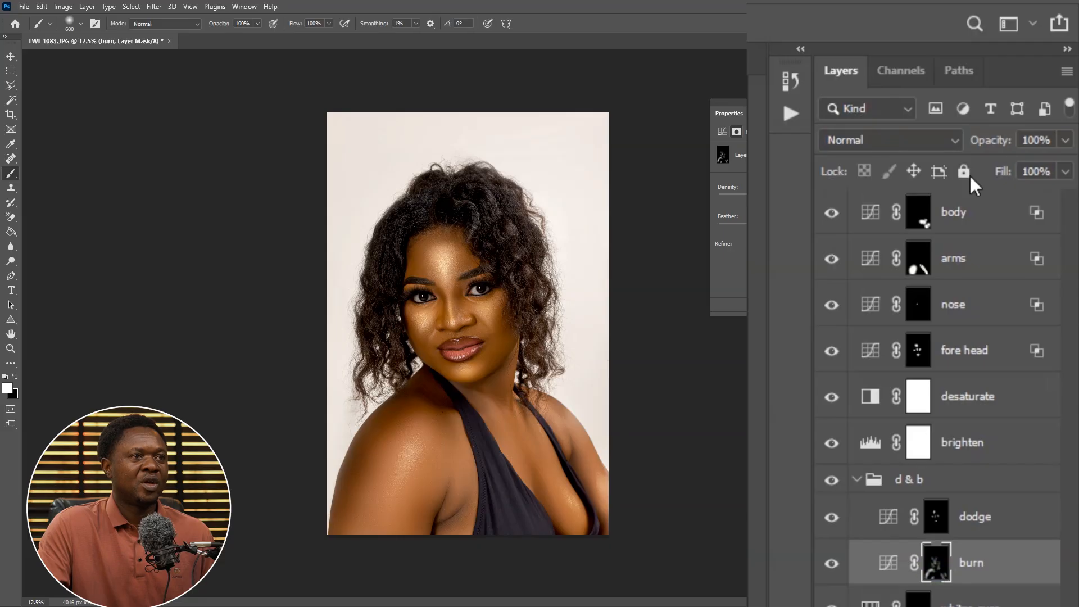
pyautogui.moveTo(992, 145); pyautogui.dragTo(976, 150)
pyautogui.hotkey('ctrl', '+')
pyautogui.hotkey('ctrl', '+')
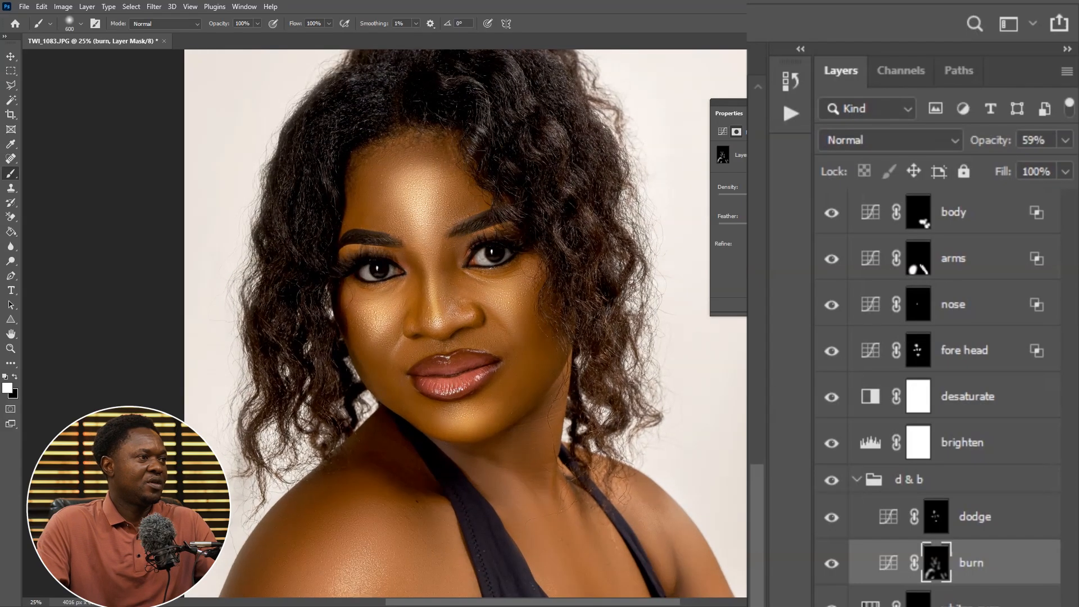
pyautogui.hotkey('ctrl', '+')
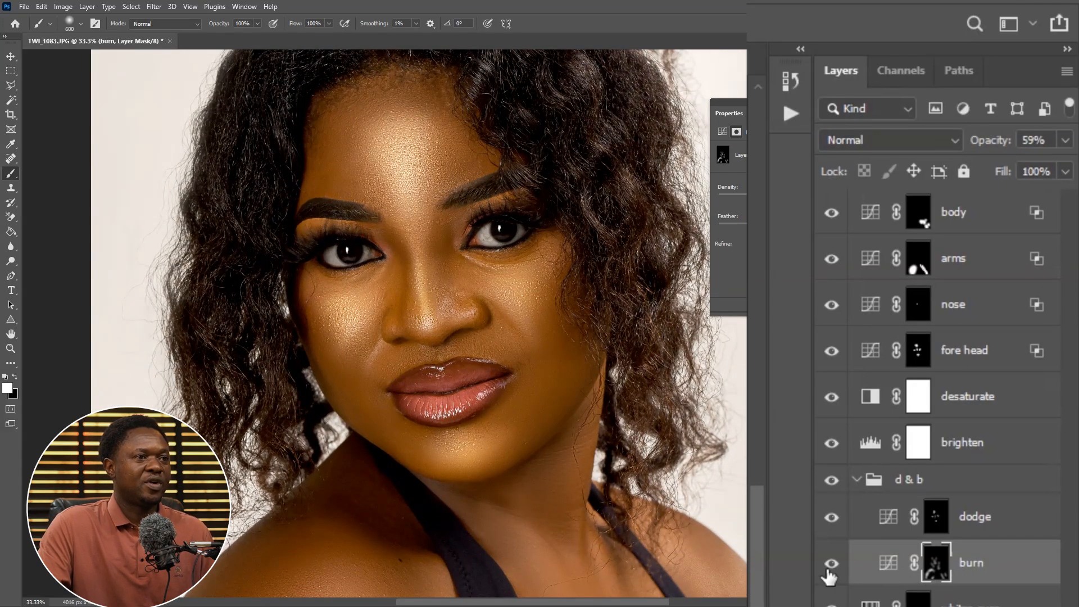
pyautogui.click(832, 480)
pyautogui.click(832, 480)
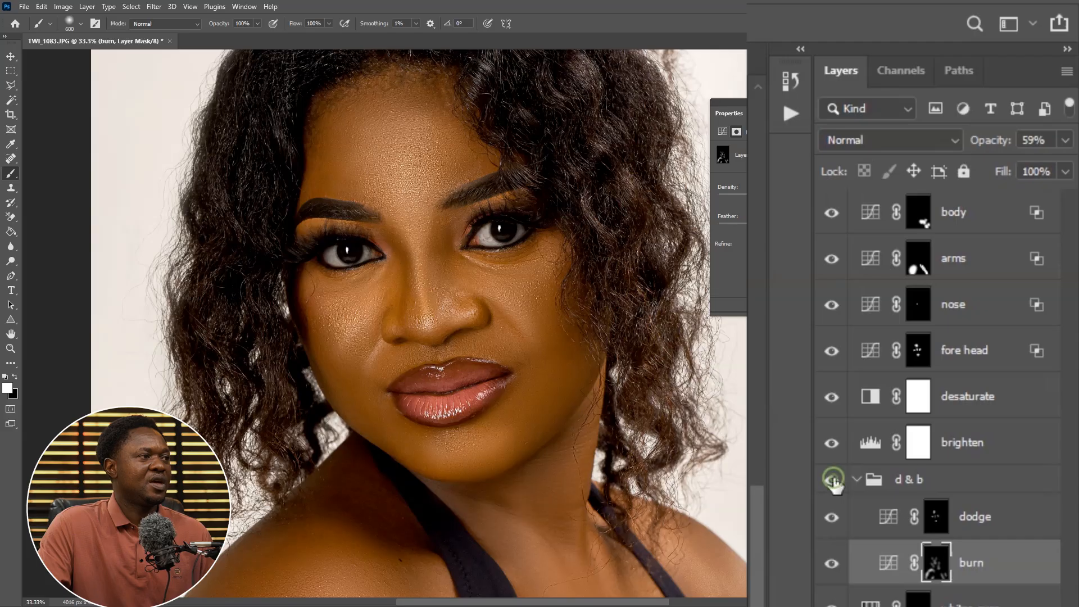
pyautogui.click(831, 479)
pyautogui.click(831, 480)
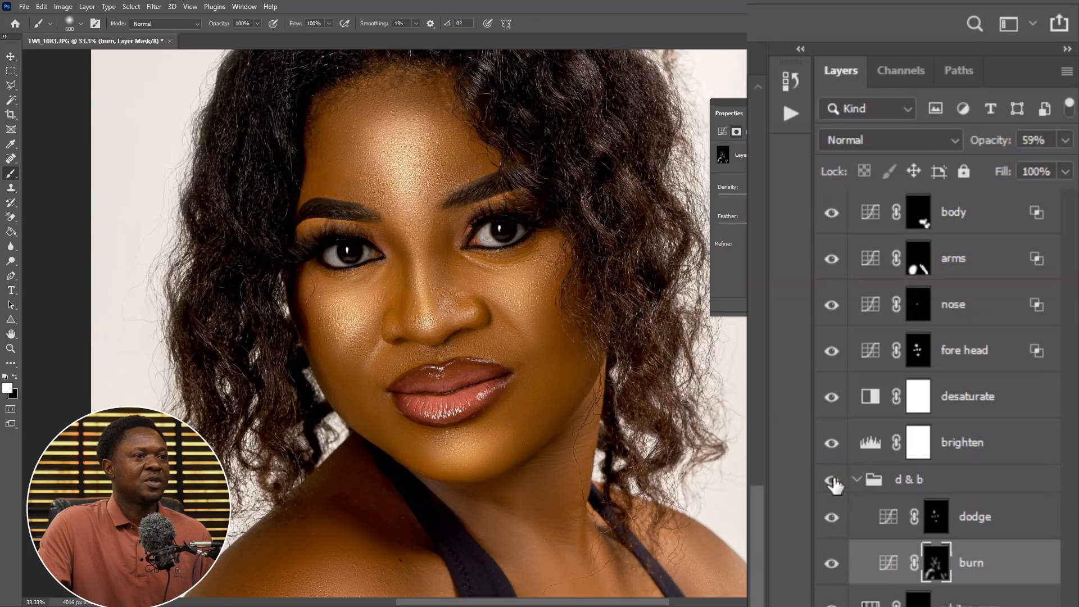
# Select the dodge layer and toggle its visibility to compare the portrait with and without it
pyautogui.click(962, 520)
pyautogui.click(832, 516)
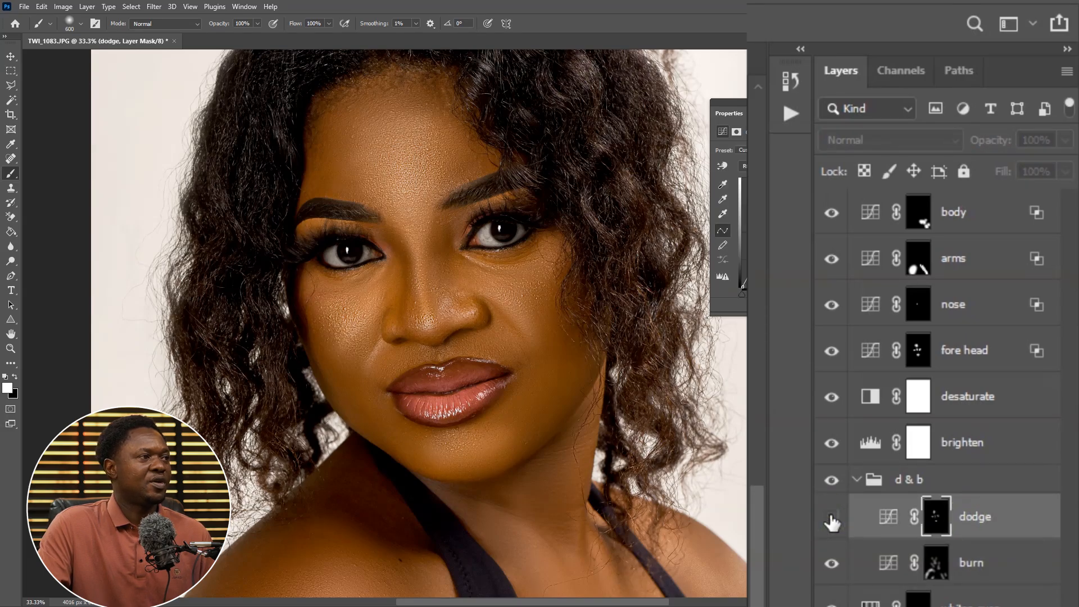
pyautogui.click(831, 516)
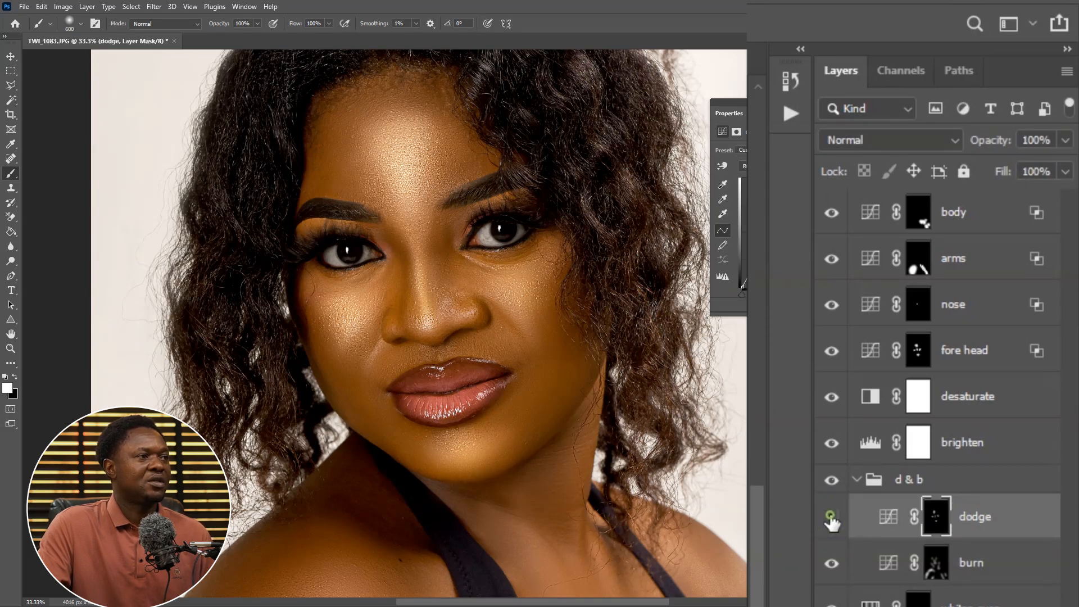
pyautogui.click(831, 516)
pyautogui.click(831, 519)
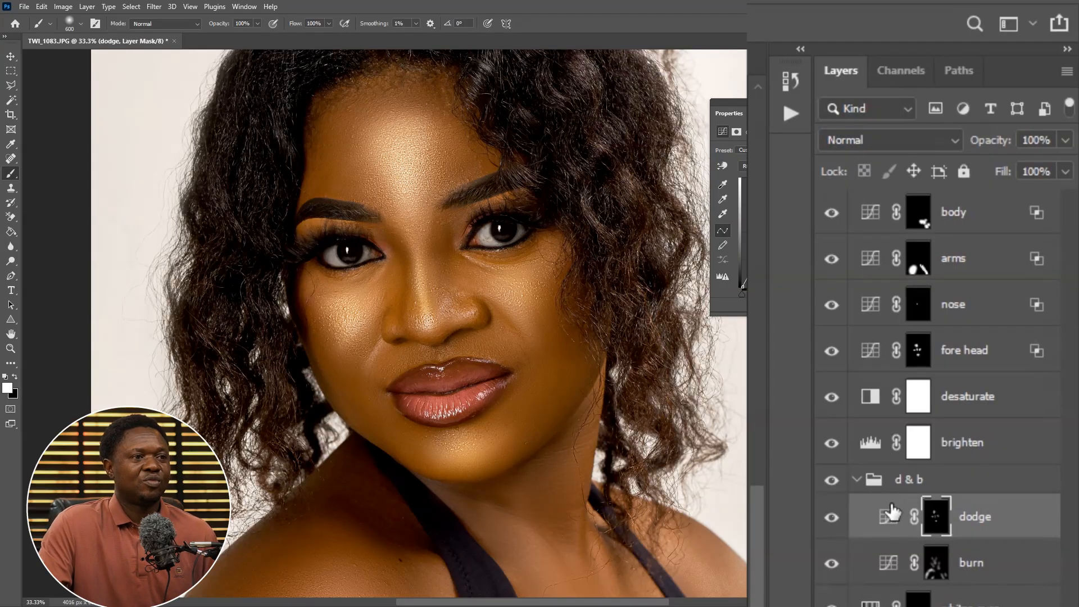
# Lower the dodge layer's opacity to 67%, toggling its visibility to compare the effect
pyautogui.click(1015, 508)
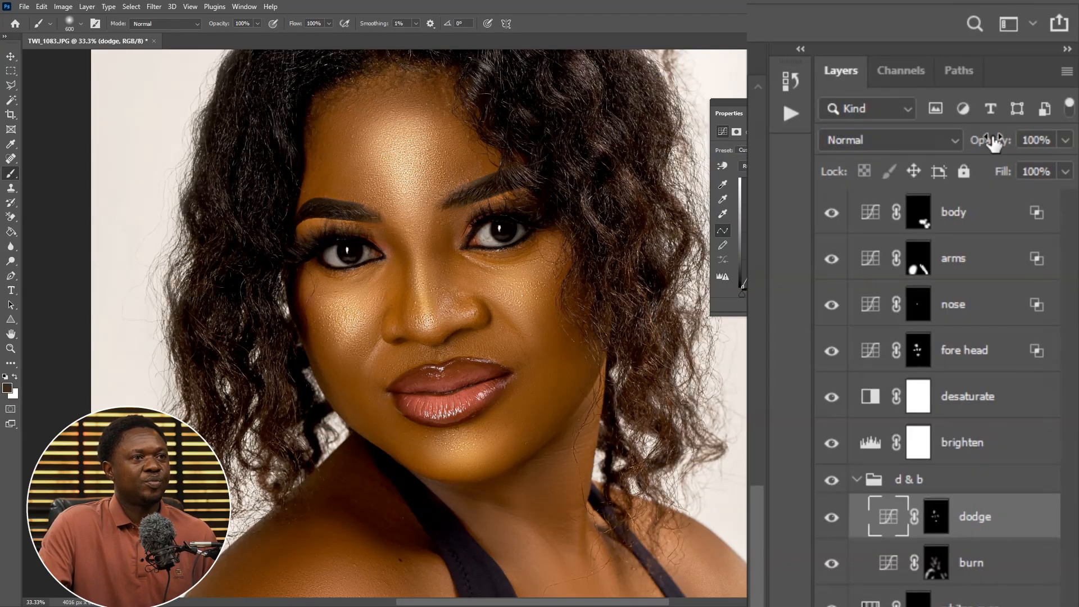
pyautogui.moveTo(993, 143)
pyautogui.mouseDown()
pyautogui.moveTo(965, 146)
pyautogui.moveTo(978, 144)
pyautogui.mouseUp()
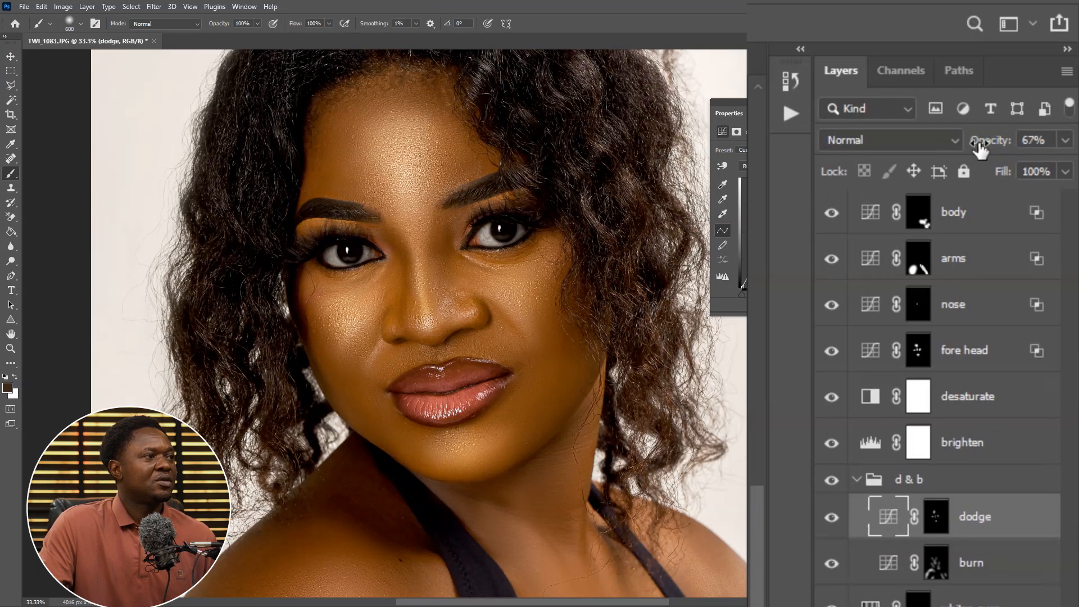
pyautogui.hotkey('ctrl', '-')
pyautogui.hotkey('ctrl', '-')
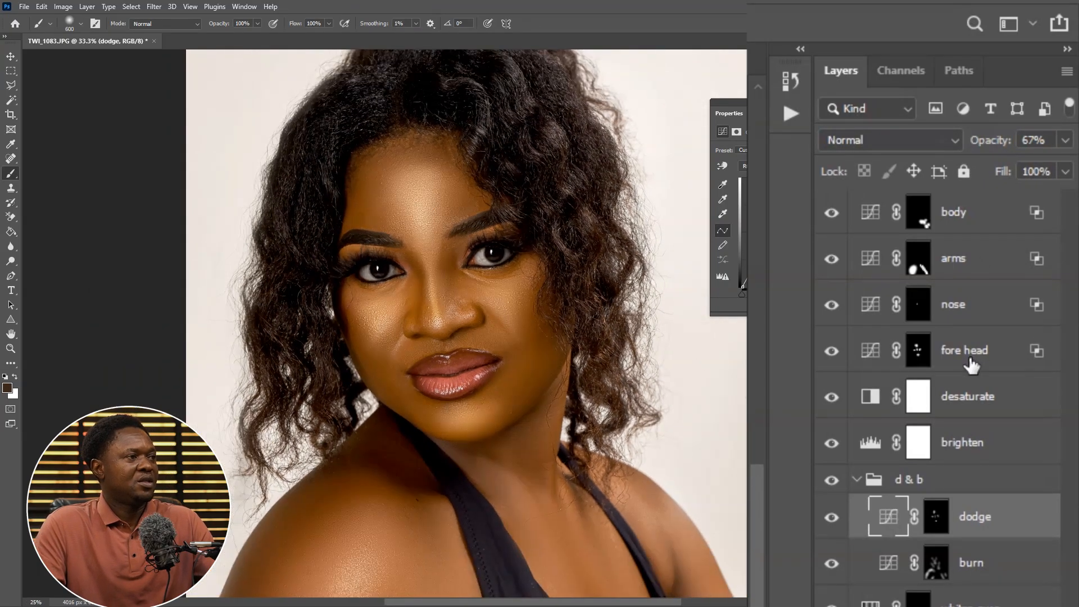
pyautogui.hotkey('ctrl', '-')
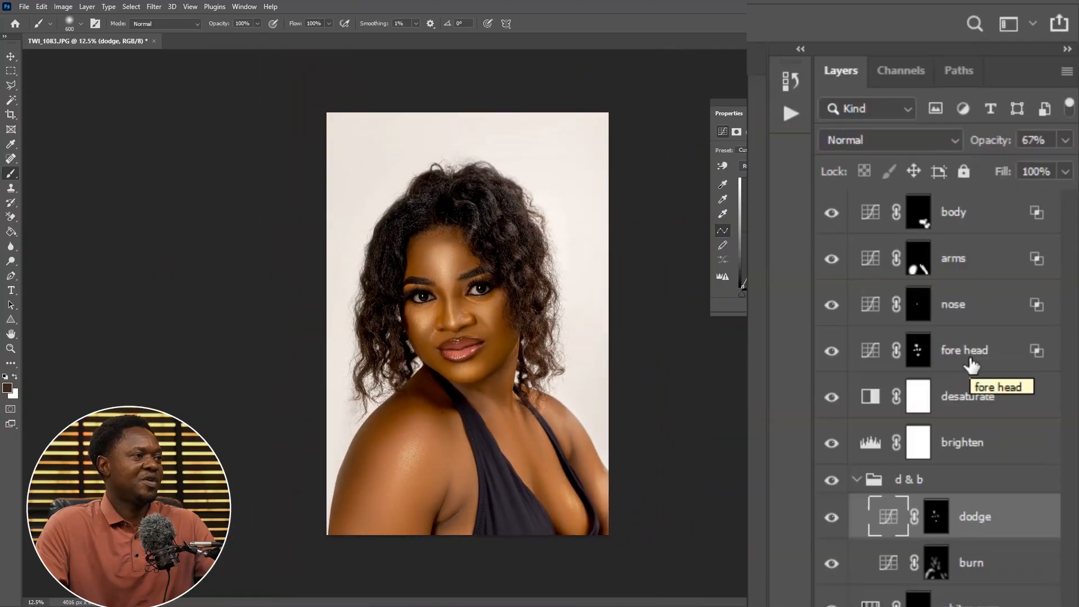
pyautogui.hotkey('ctrl', '+')
pyautogui.hotkey('ctrl', '+')
pyautogui.hotkey('ctrl', '+')
pyautogui.hotkey('ctrl', '+')
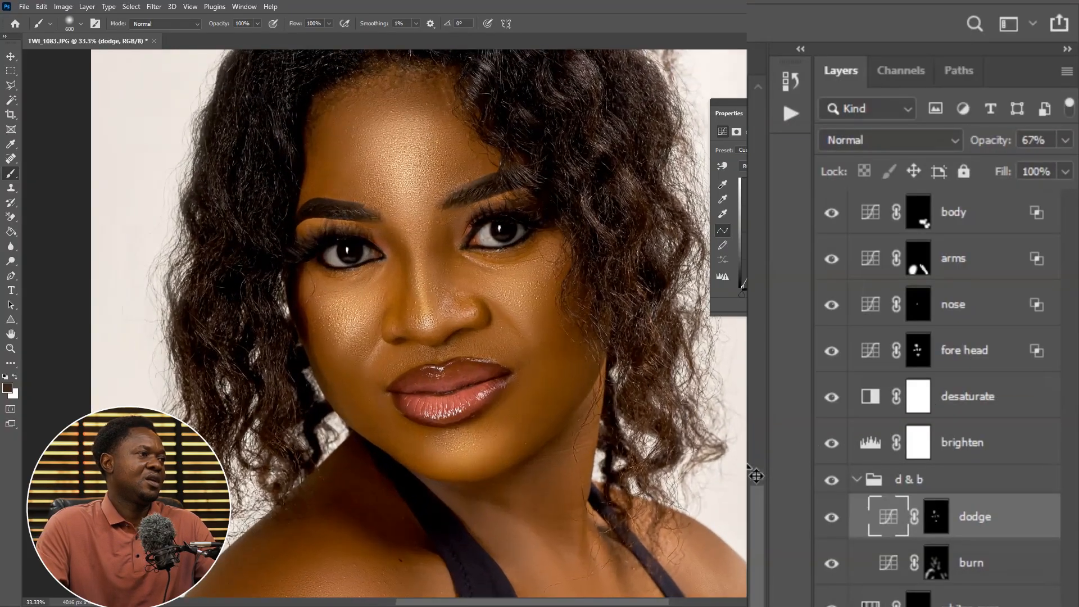
pyautogui.click(830, 518)
pyautogui.click(830, 518)
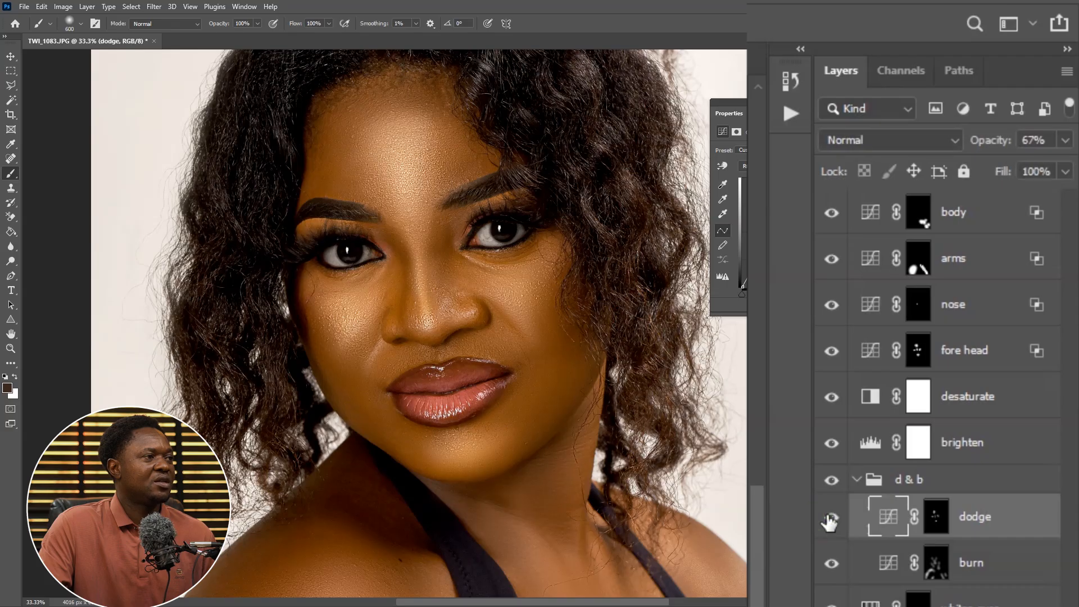
pyautogui.click(829, 518)
pyautogui.click(830, 518)
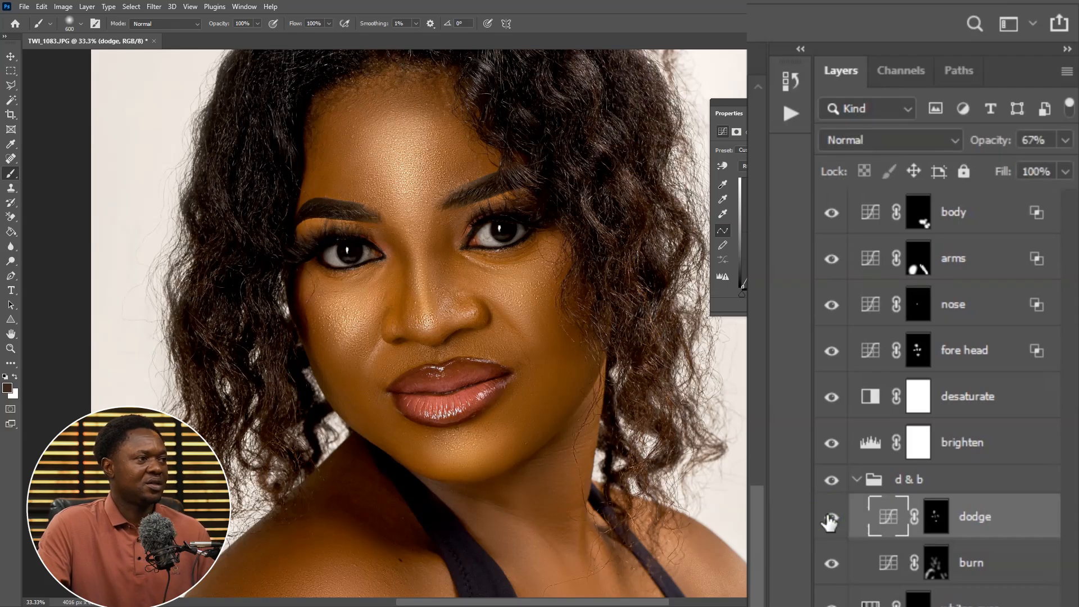
pyautogui.hotkey('ctrl', '-')
pyautogui.hotkey('ctrl', '-')
pyautogui.hotkey('ctrl', '-')
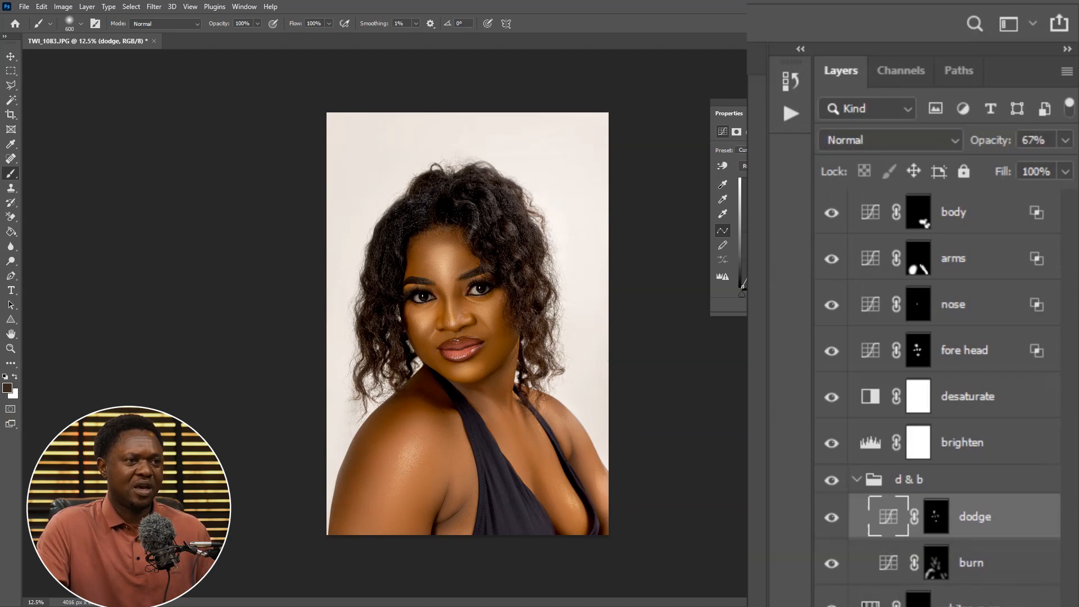
# Compare the original Background layer alone against the full retouch by soloing its visibility
pyautogui.scroll(-5, 975, 576)
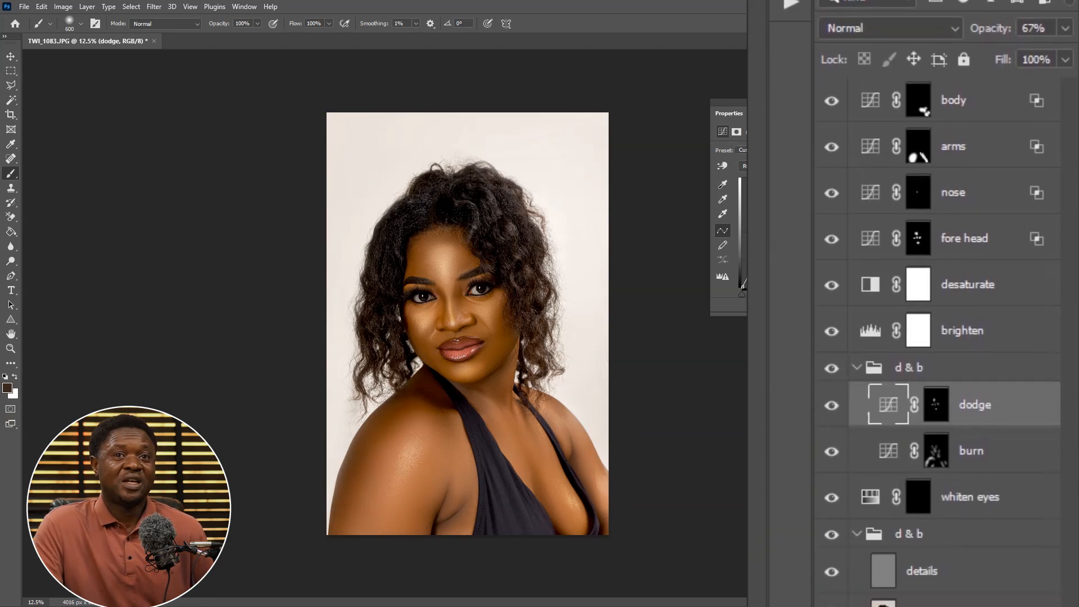
pyautogui.scroll(-2, 975, 576)
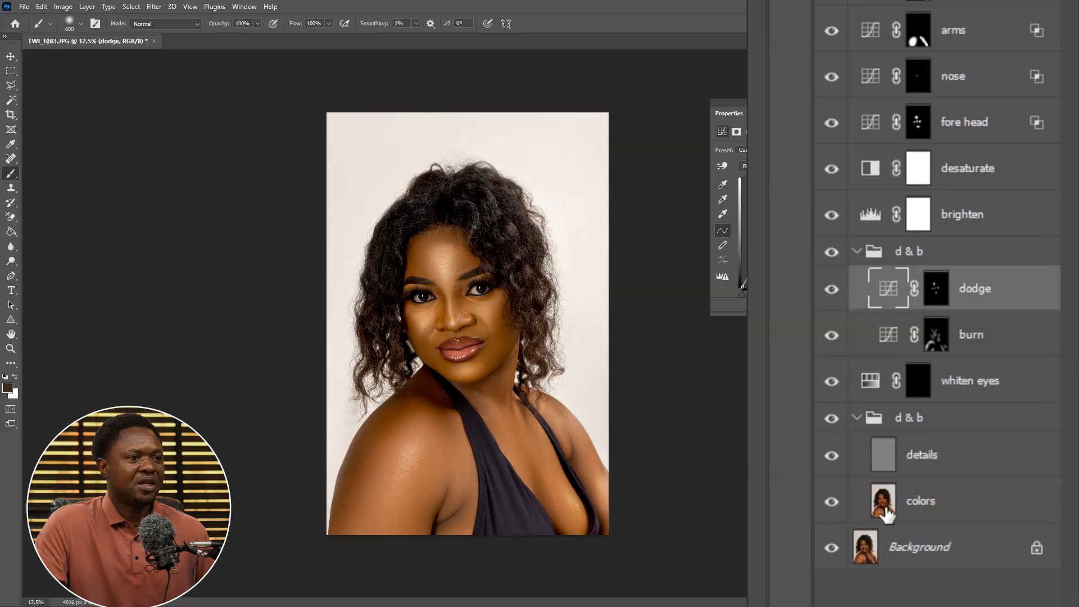
pyautogui.keyDown('alt'); pyautogui.click(831, 549); pyautogui.keyUp('alt')
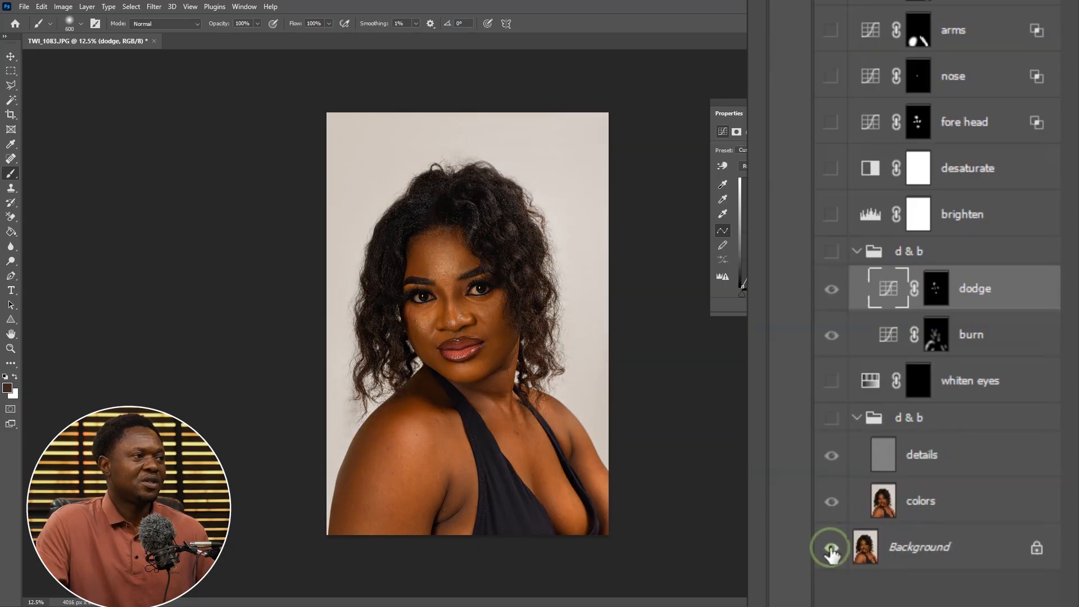
pyautogui.keyDown('alt'); pyautogui.click(832, 549); pyautogui.keyUp('alt')
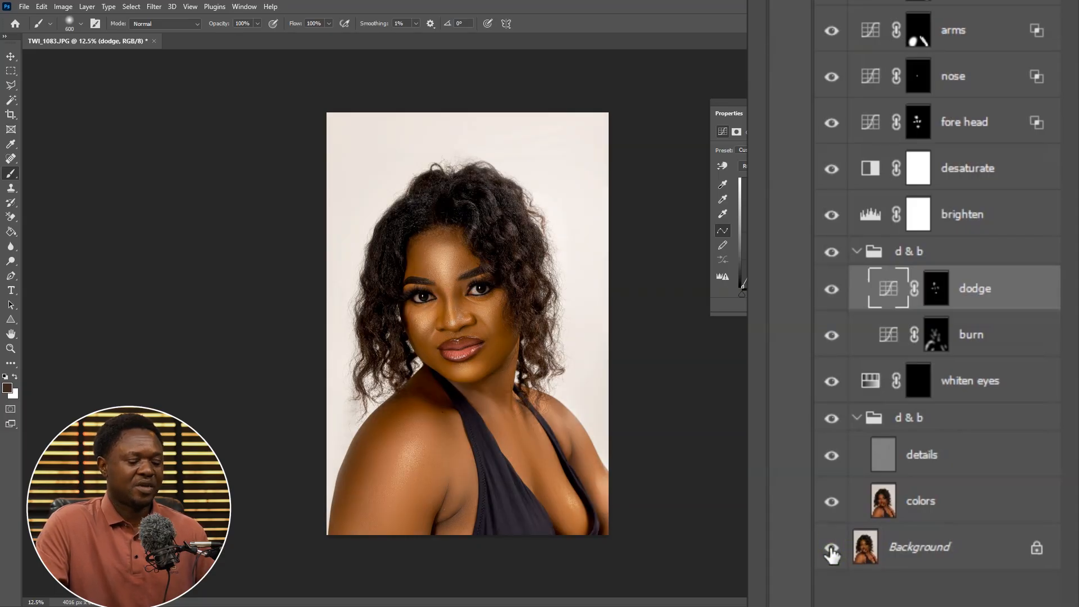
pyautogui.hotkey('ctrl', '+')
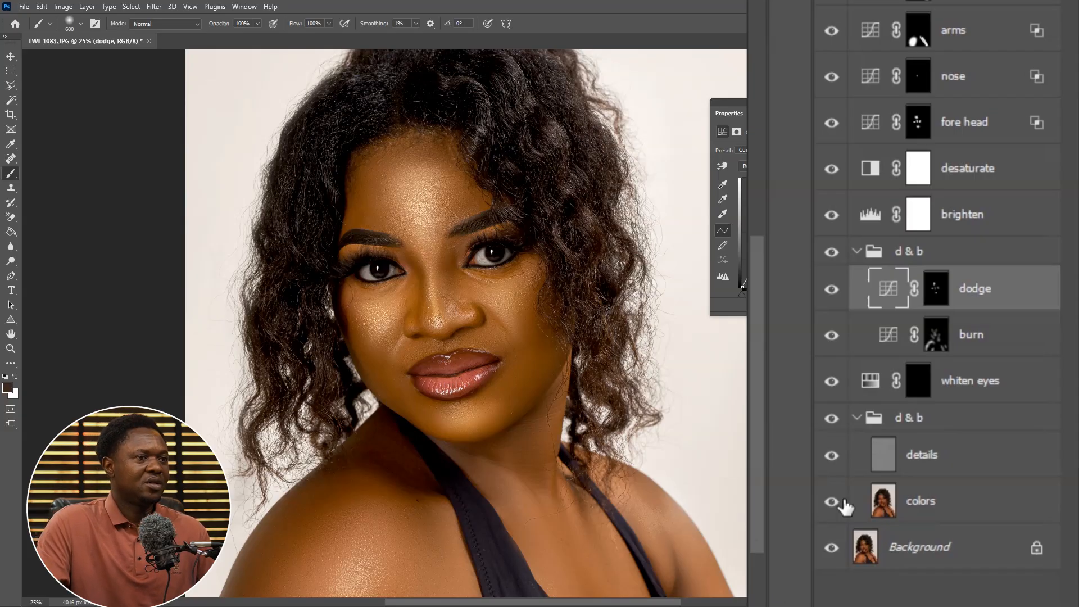
pyautogui.keyDown('alt'); pyautogui.click(832, 548); pyautogui.keyUp('alt')
pyautogui.keyDown('alt'); pyautogui.click(832, 549); pyautogui.keyUp('alt')
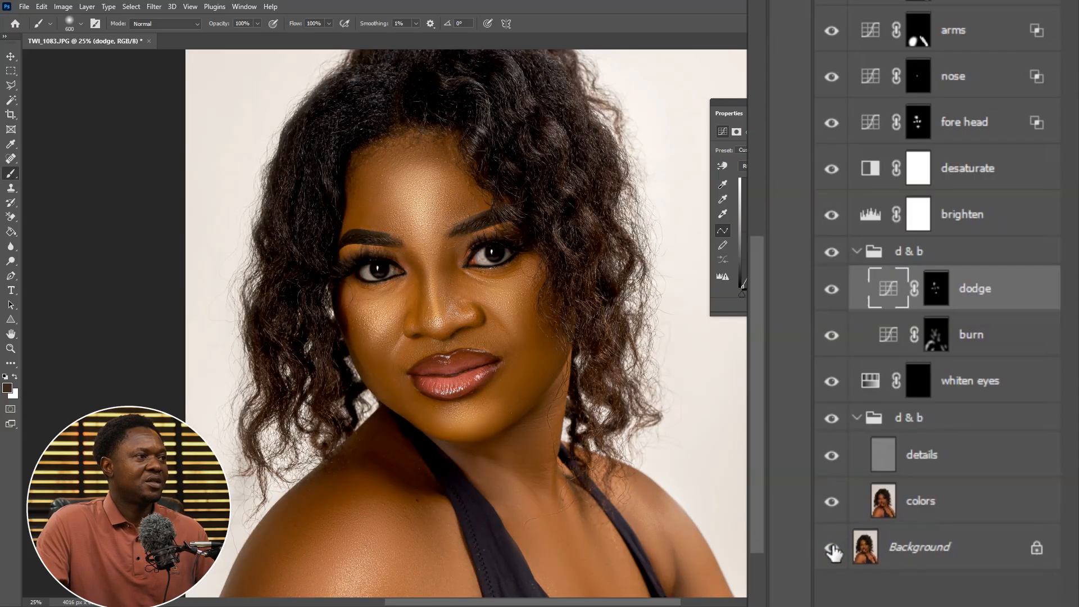
pyautogui.keyDown('alt'); pyautogui.click(832, 549); pyautogui.keyUp('alt')
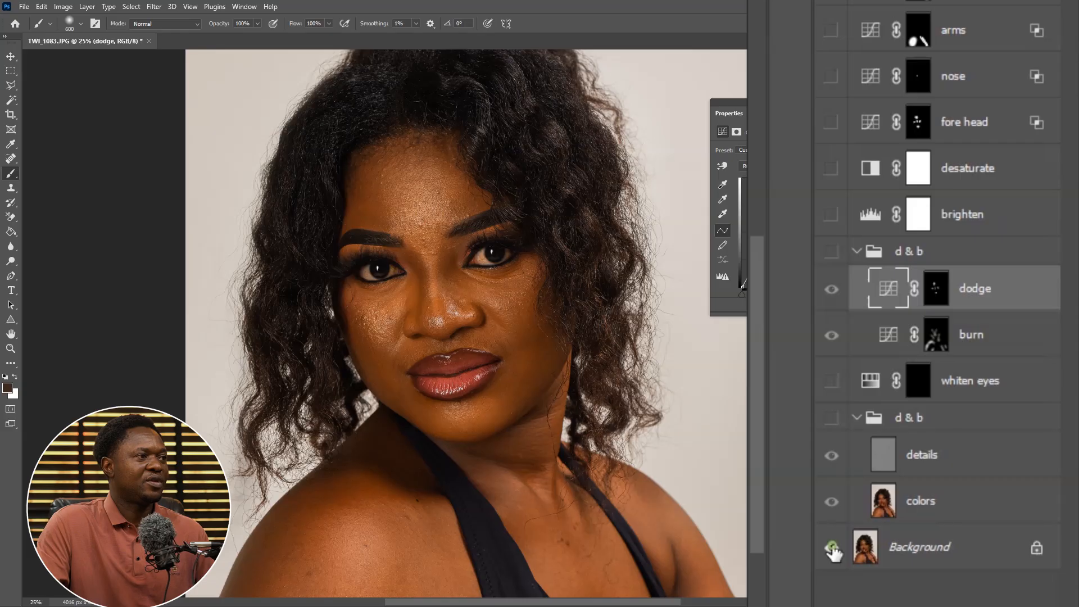
pyautogui.keyDown('alt'); pyautogui.click(833, 549); pyautogui.keyUp('alt')
# Rename the lower d & b group containing details and colors as fs
pyautogui.scroll(-1, 832, 549)
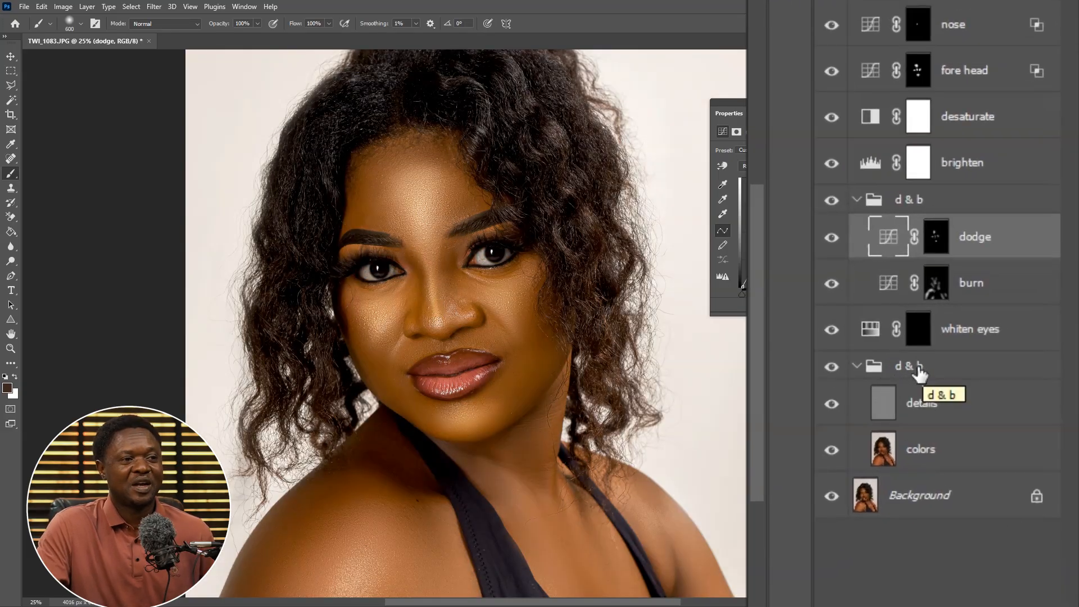
pyautogui.doubleClick(916, 366)
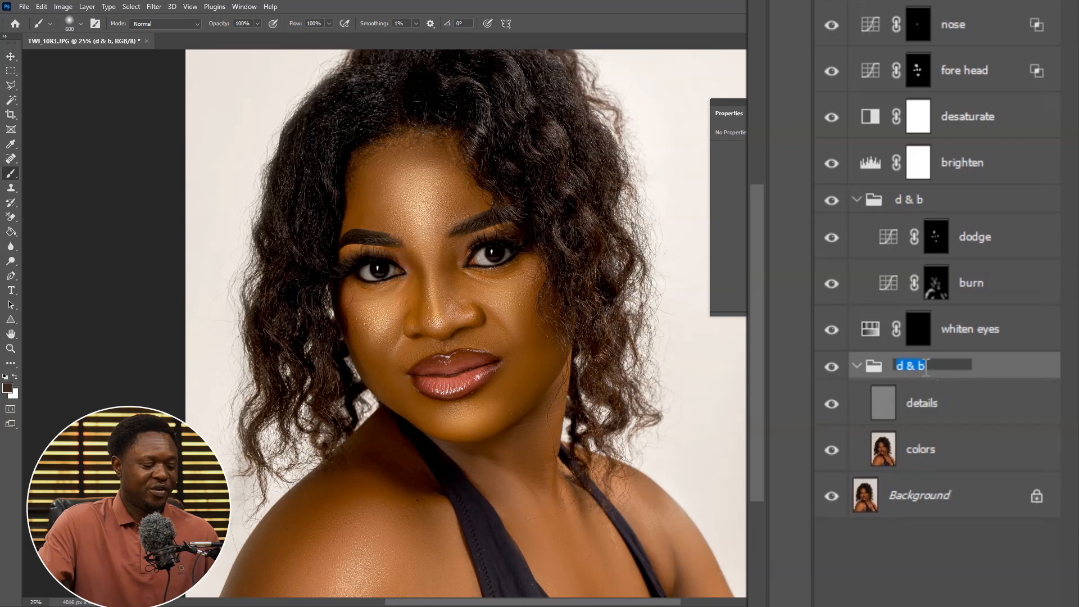
pyautogui.write('fs')
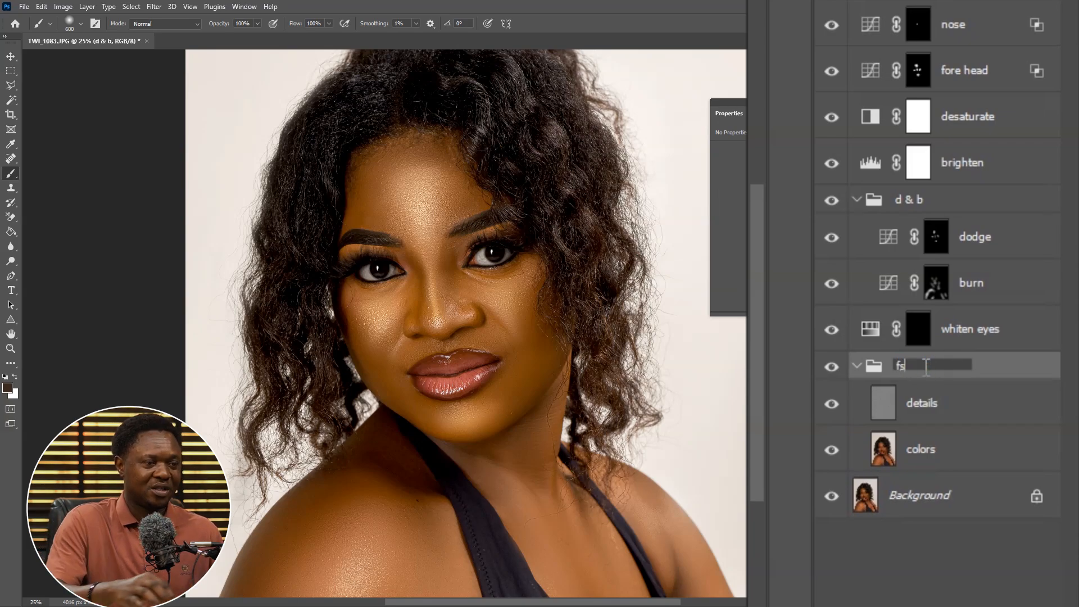
# Confirm the fs group name and solo the fs group's visibility to compare it with the full retouch
pyautogui.press('Return')
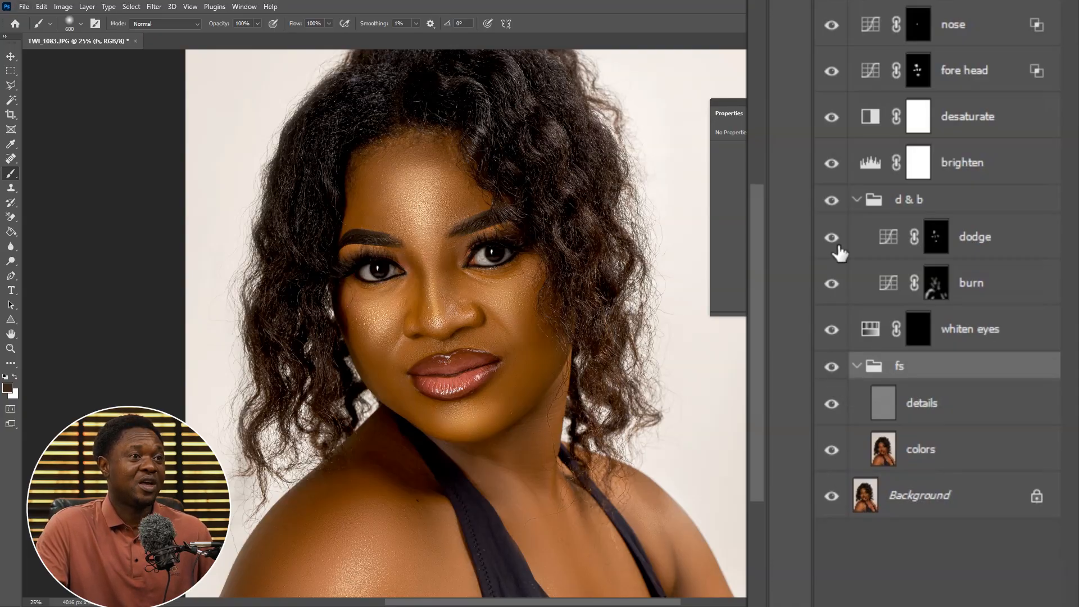
pyautogui.keyDown('alt'); pyautogui.click(831, 368); pyautogui.keyUp('alt')
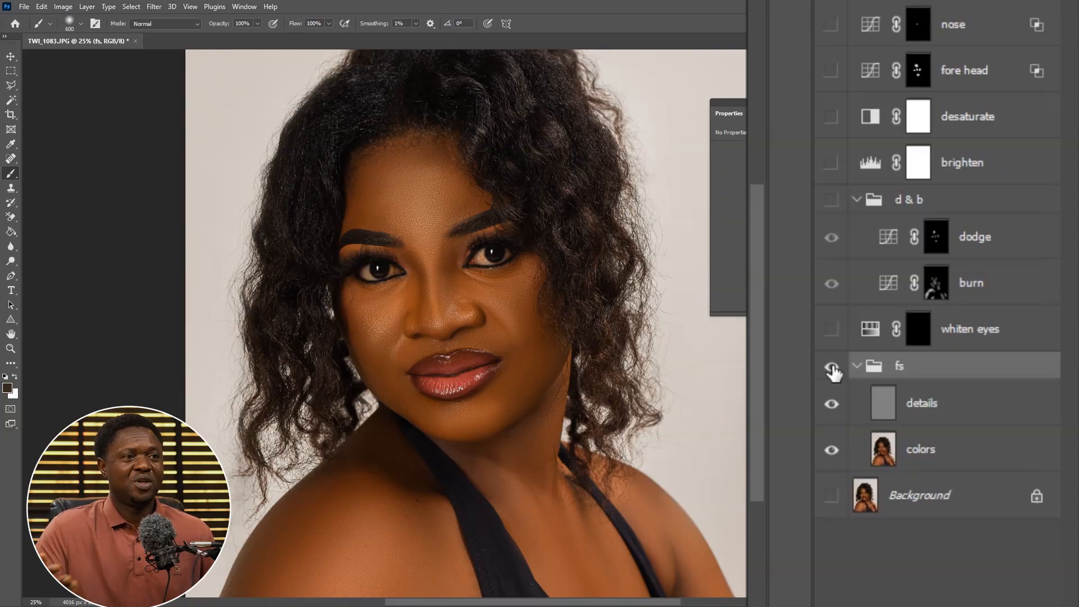
pyautogui.keyDown('alt'); pyautogui.click(832, 368); pyautogui.keyUp('alt')
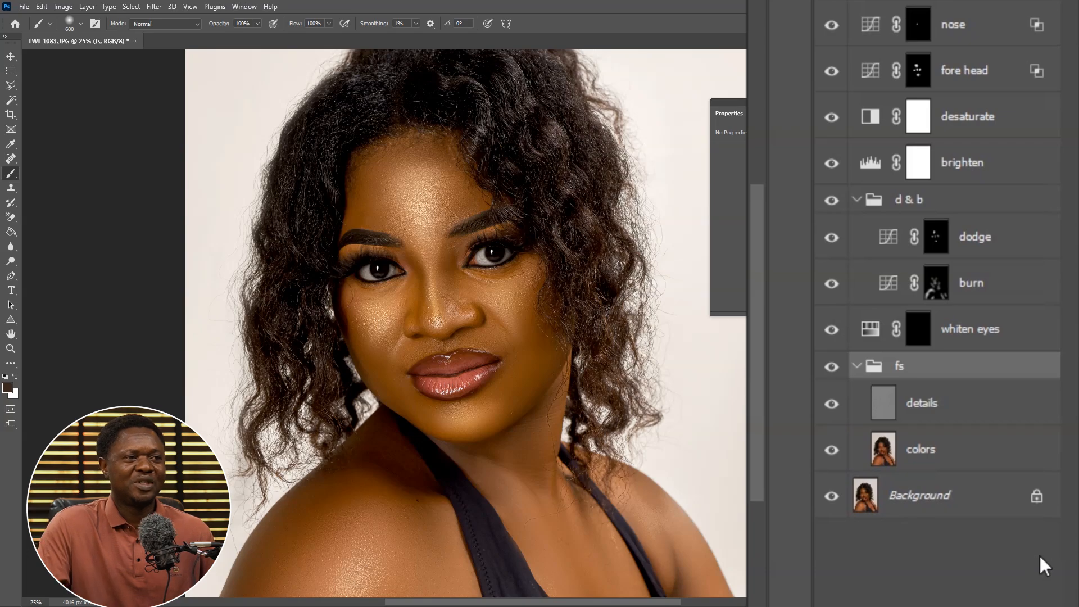
pyautogui.keyDown('alt'); pyautogui.click(832, 367); pyautogui.keyUp('alt')
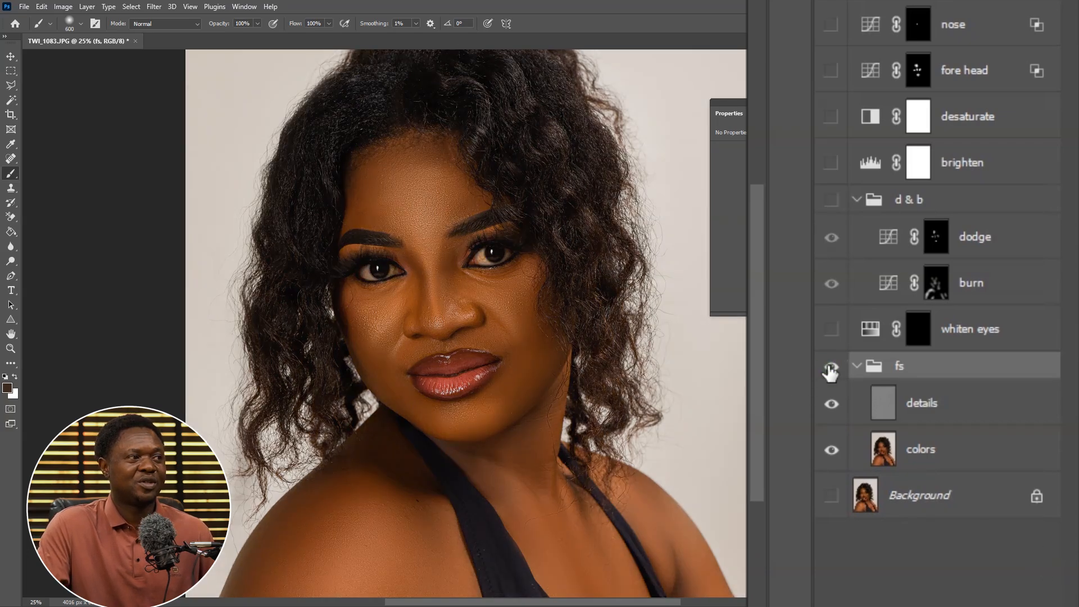
pyautogui.keyDown('alt'); pyautogui.click(830, 368); pyautogui.keyUp('alt')
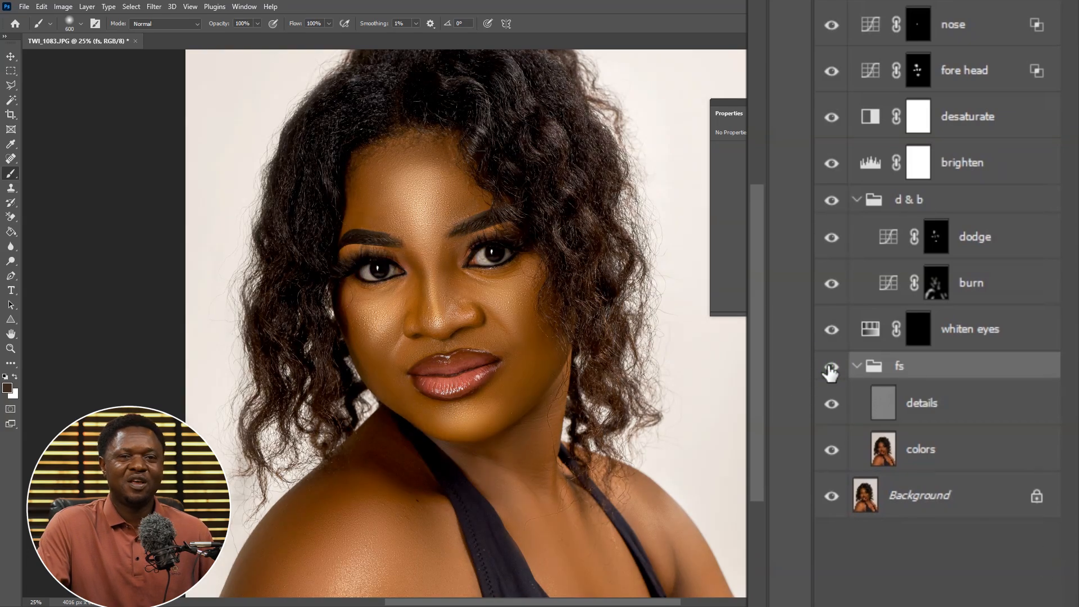
# Toggle solo visibility of the Background layer repeatedly to compare the unretouched original against the finished portrait
pyautogui.keyDown('alt'); pyautogui.click(832, 497); pyautogui.keyUp('alt')
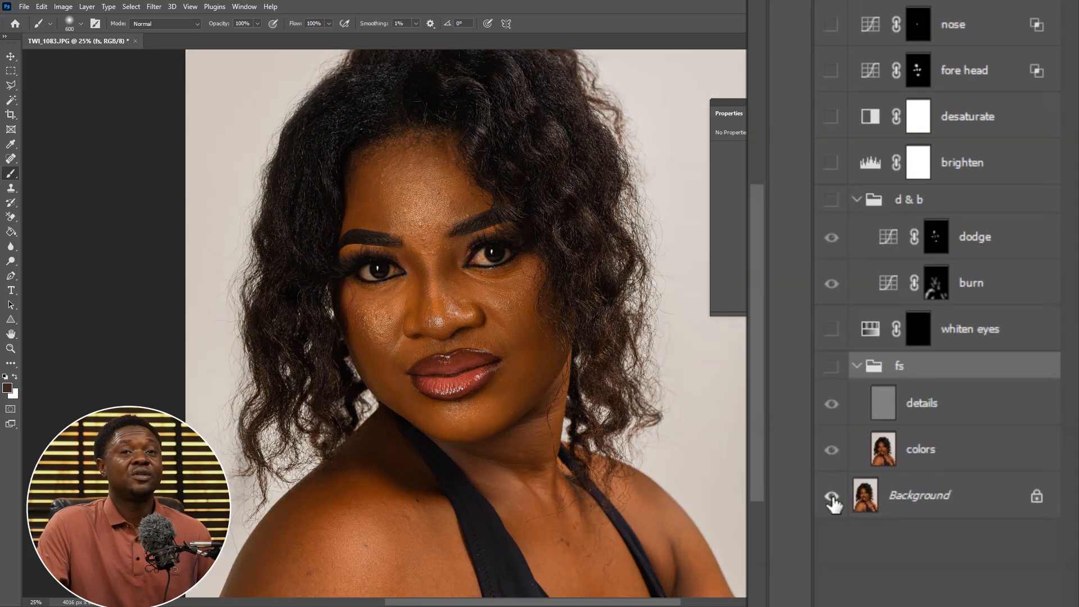
pyautogui.keyDown('alt'); pyautogui.click(831, 497); pyautogui.keyUp('alt')
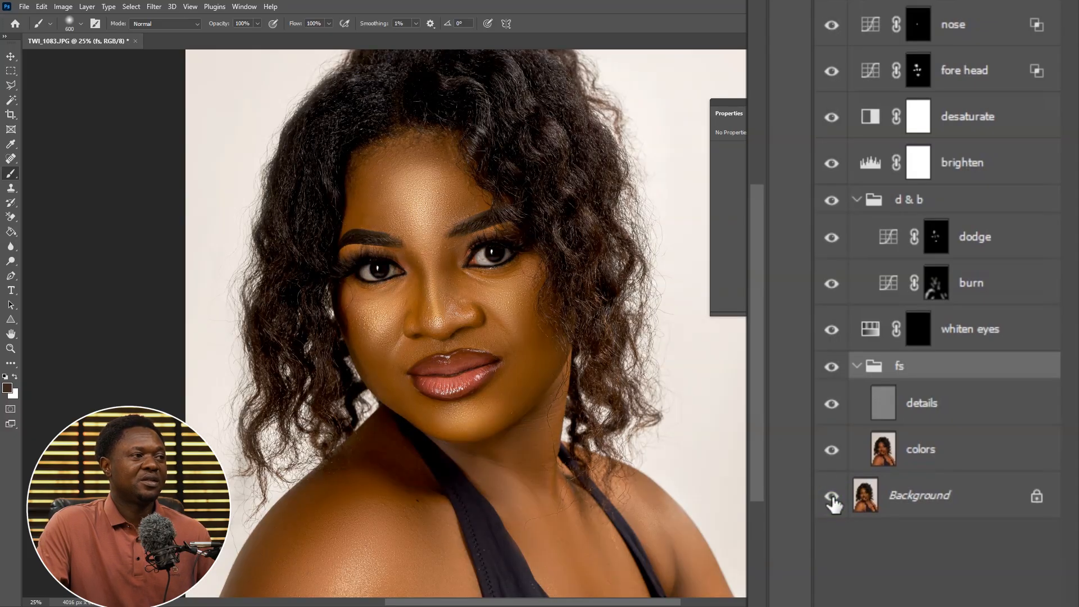
pyautogui.keyDown('alt'); pyautogui.click(832, 498); pyautogui.keyUp('alt')
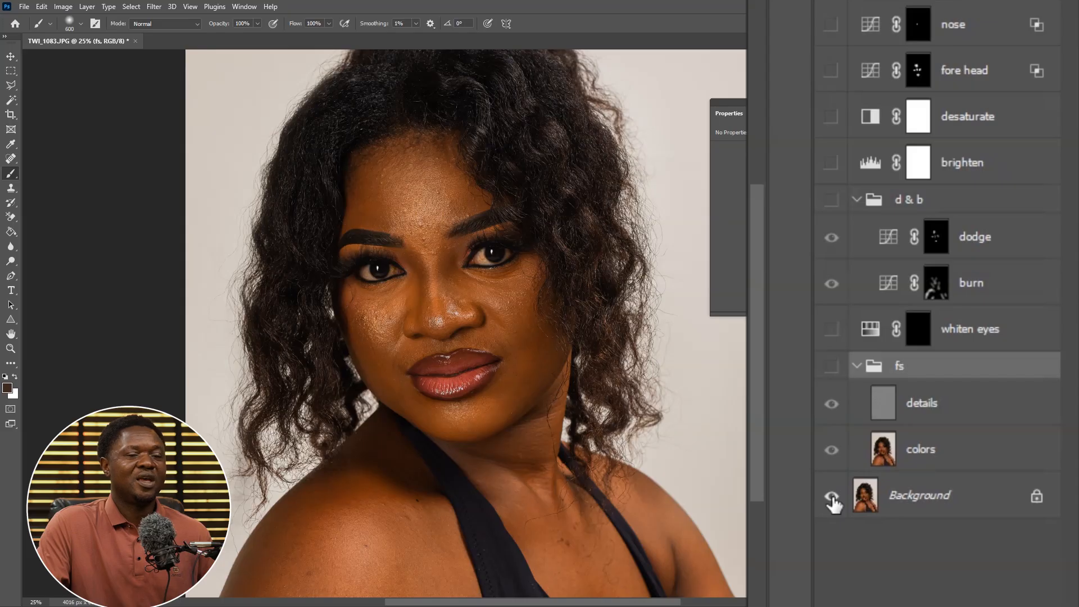
pyautogui.keyDown('alt'); pyautogui.click(832, 497); pyautogui.keyUp('alt')
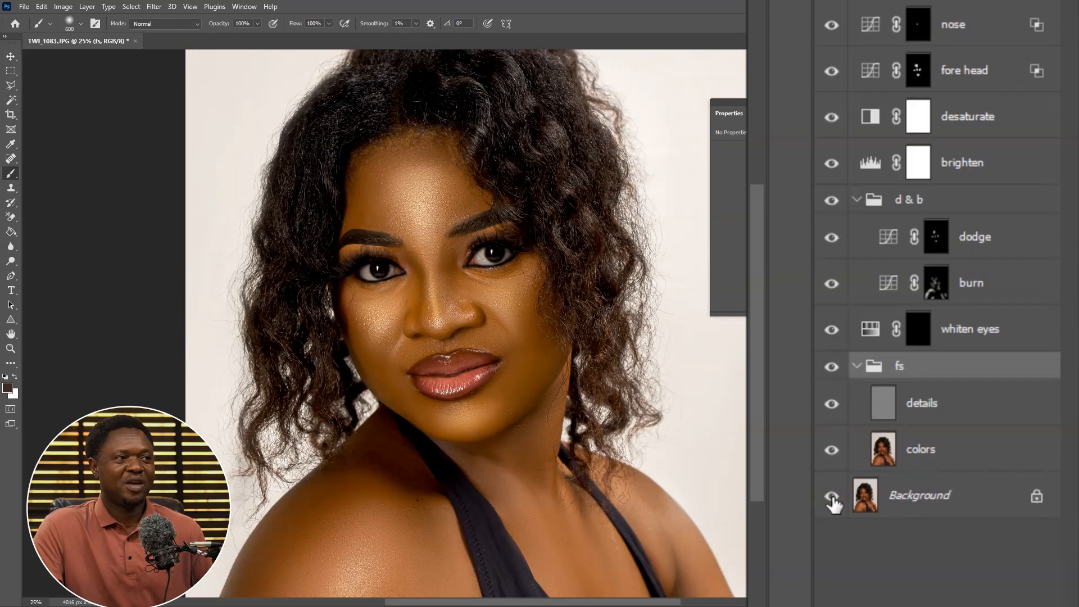